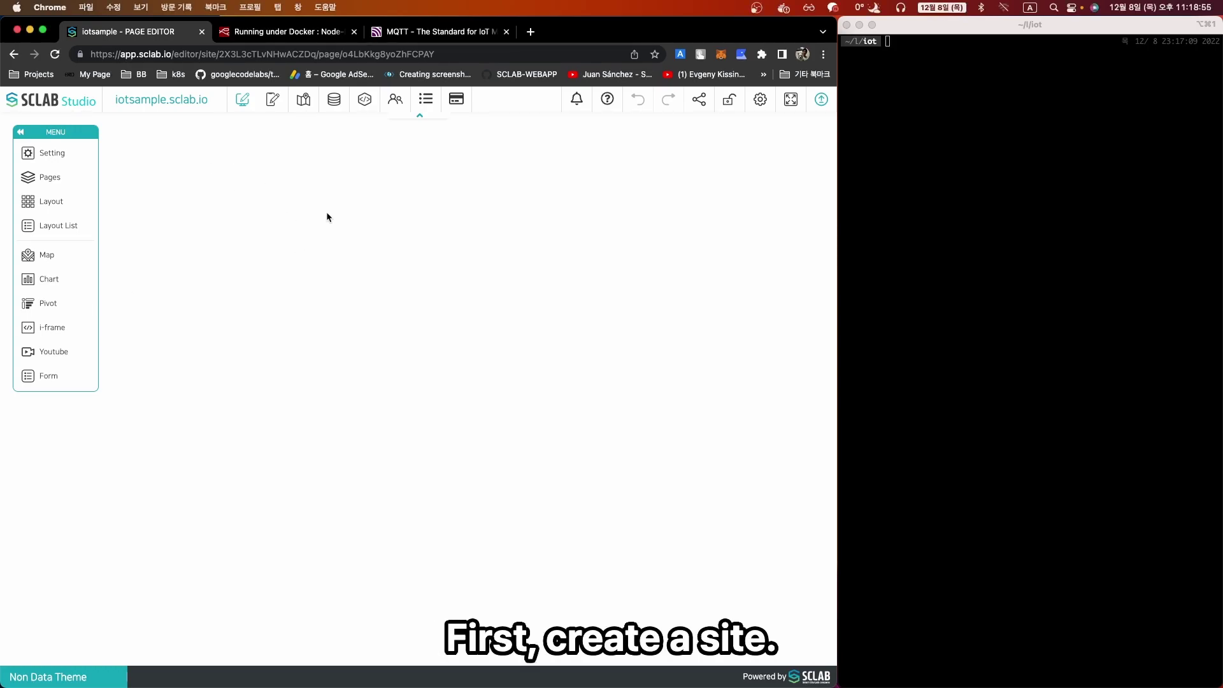
- Open the iotsample site's data editor and review the MQTT publish/subscribe architecture on mqtt.org
{"action": "left_click", "coordinate": [334, 104]}
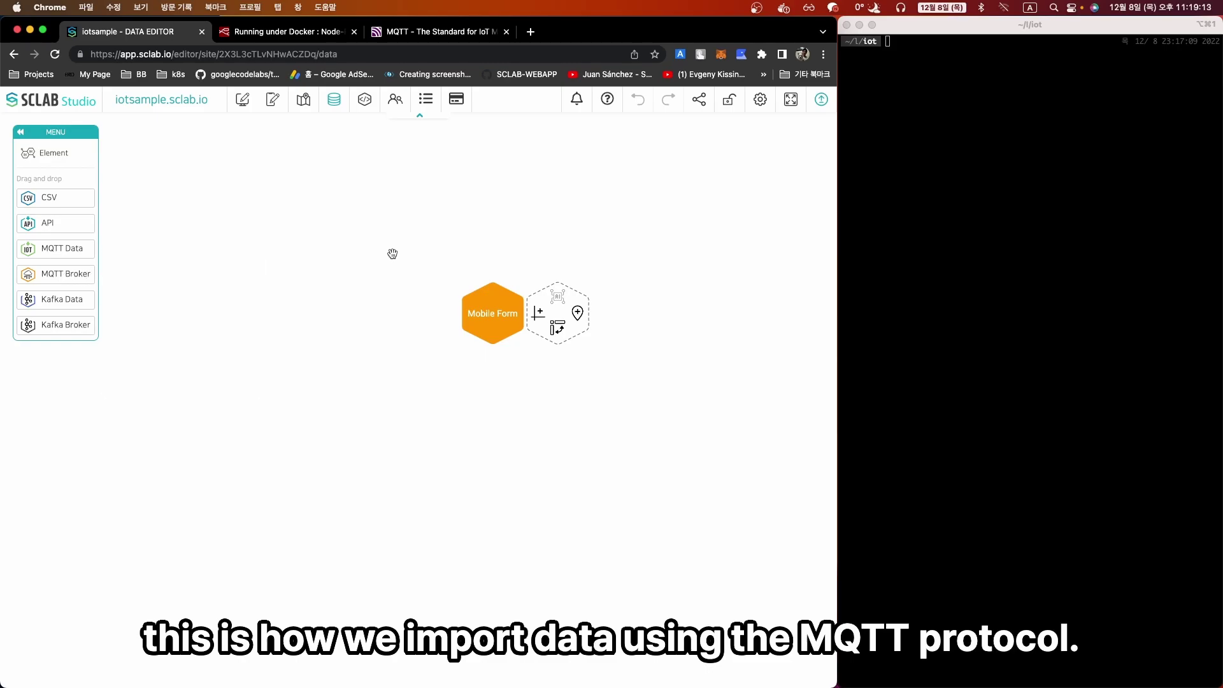
{"action": "left_click", "coordinate": [440, 33]}
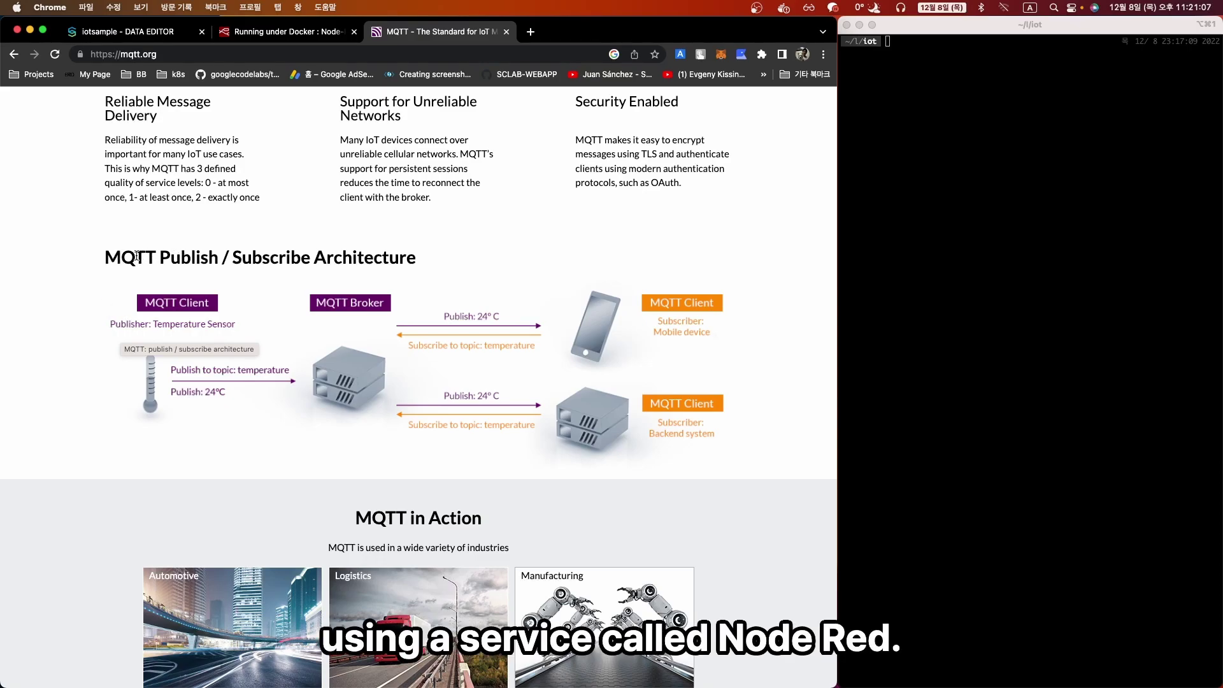
{"action": "left_click", "coordinate": [132, 35]}
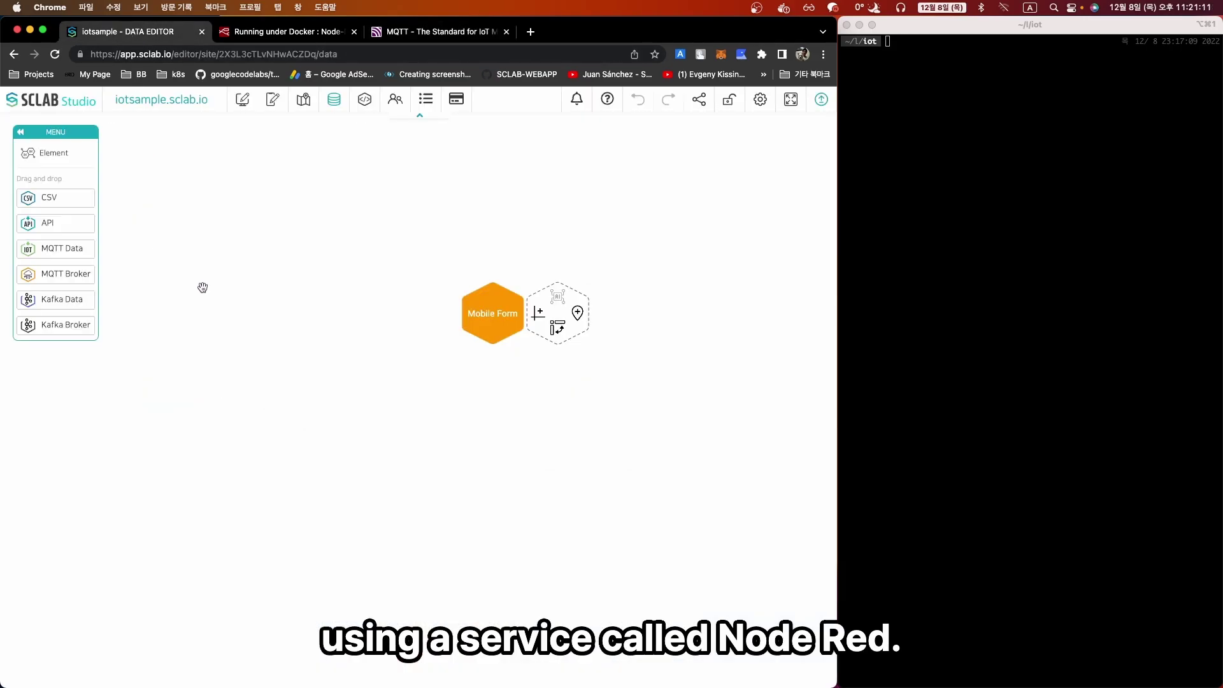
- Copy the Quick Start docker run command for nodered/node-red from the Node-RED documentation and run it in the terminal
{"action": "left_click", "coordinate": [284, 33]}
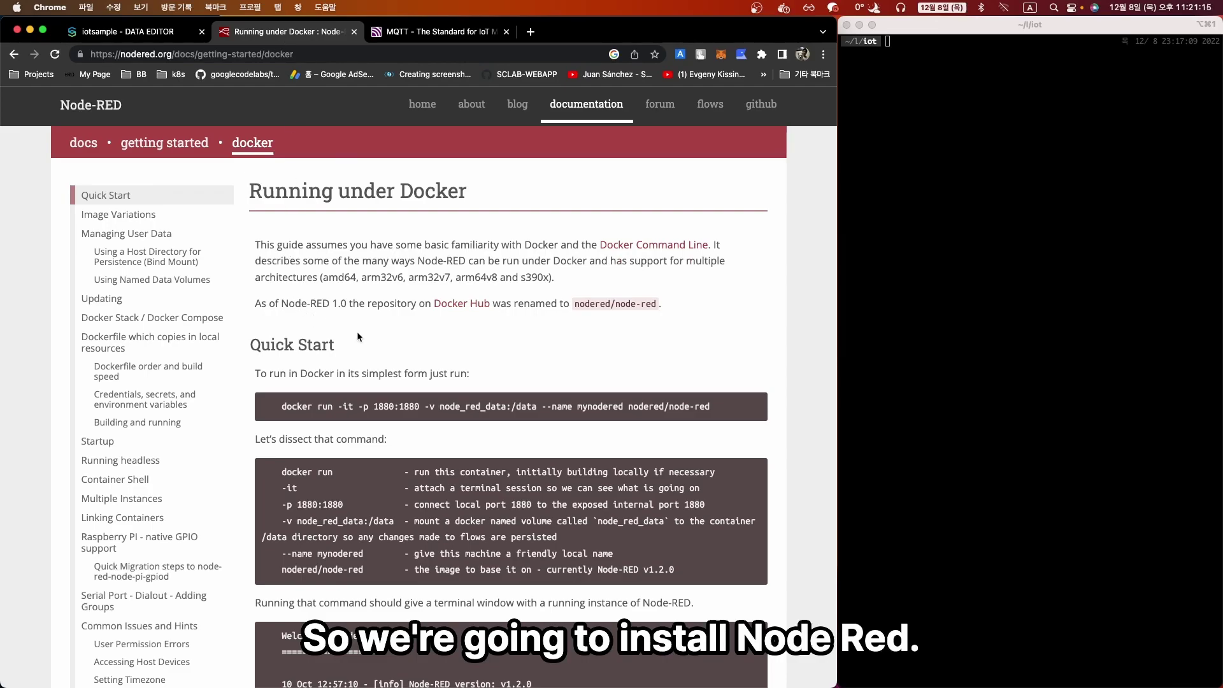
{"action": "left_click_drag", "start_coordinate": [281, 409], "coordinate": [735, 419]}
{"action": "key", "text": "super+c"}
{"action": "left_click", "coordinate": [889, 337]}
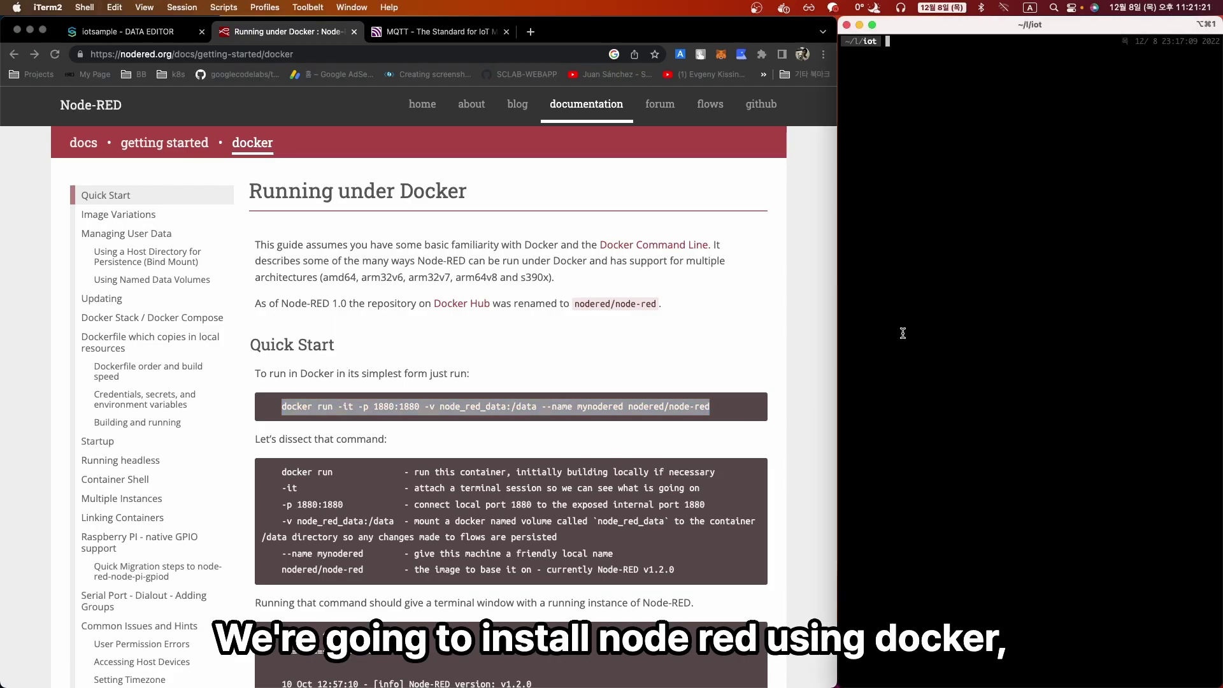
{"action": "key", "text": "super+v"}
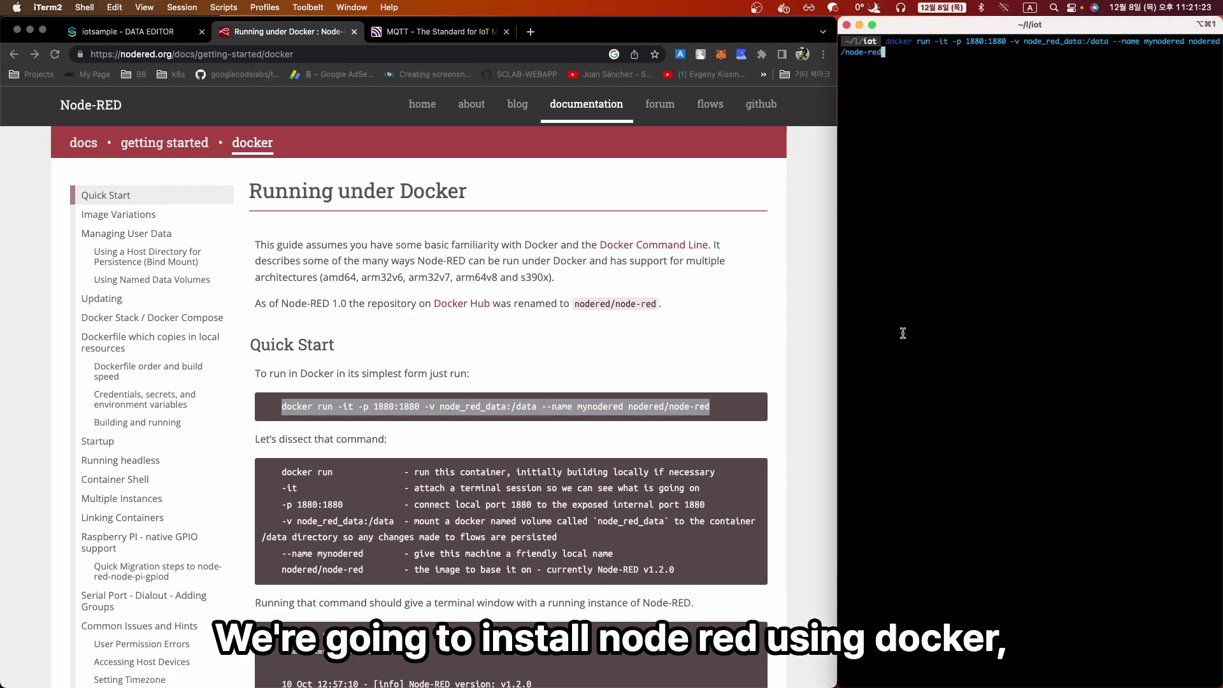
{"action": "key", "text": "Return"}
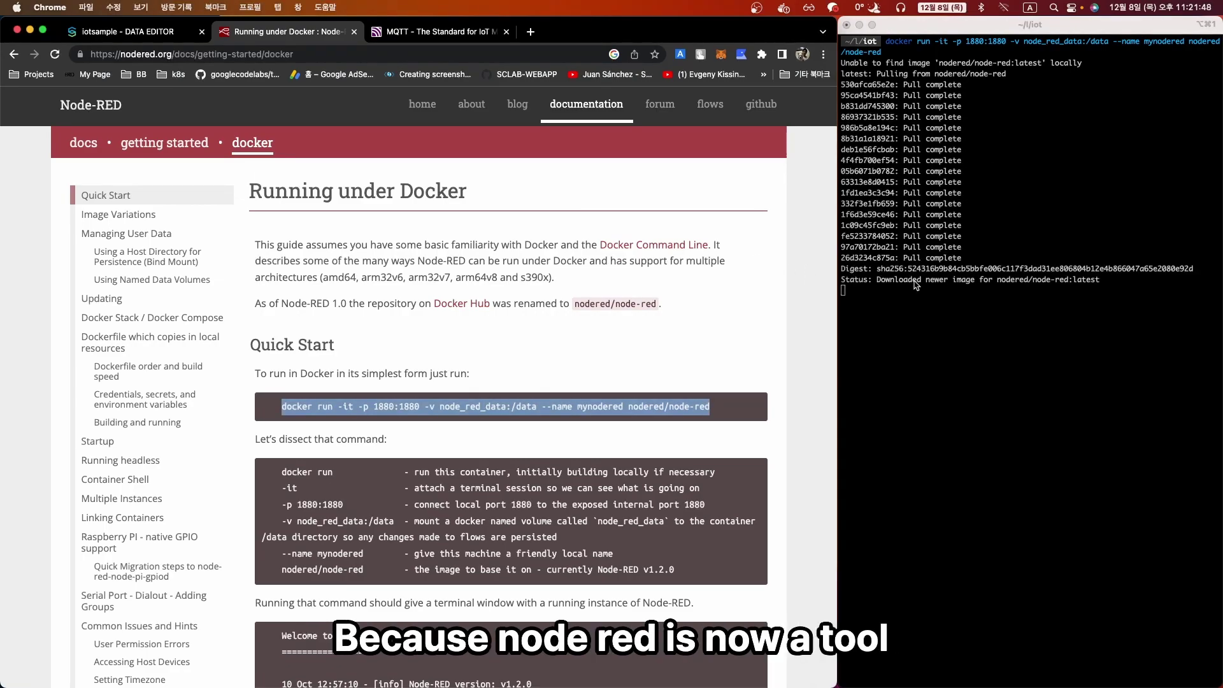
{"action": "left_click", "coordinate": [378, 257]}
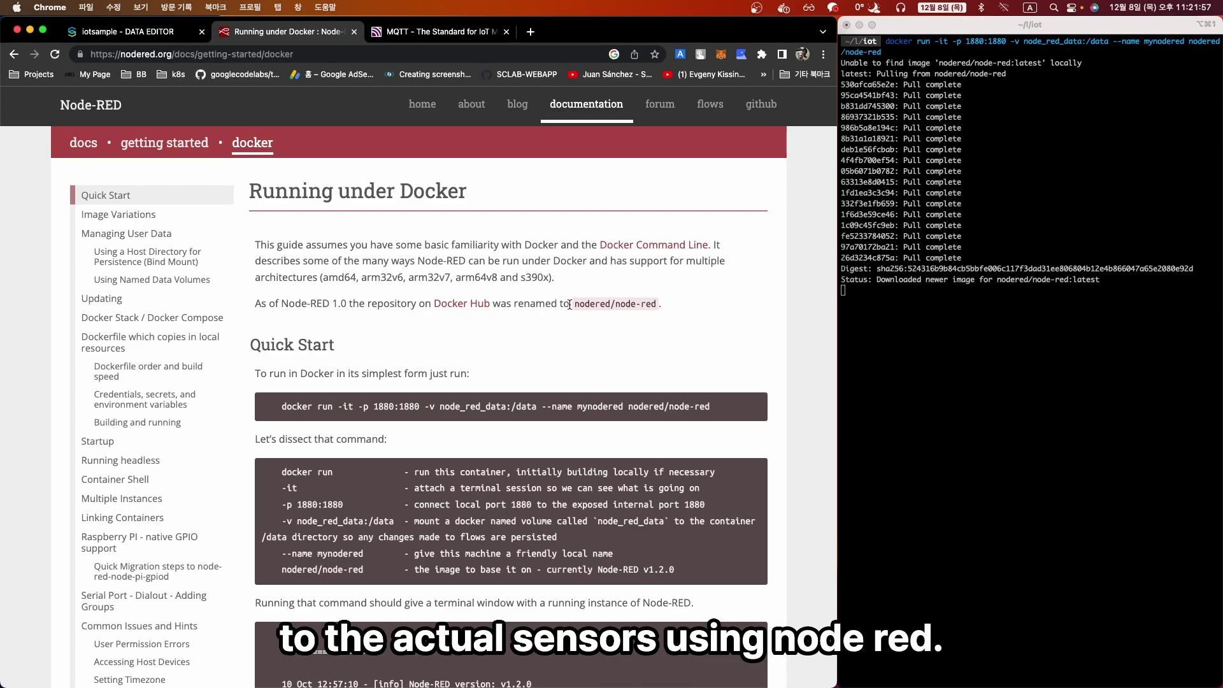
{"action": "left_click_drag", "start_coordinate": [570, 305], "coordinate": [275, 246]}
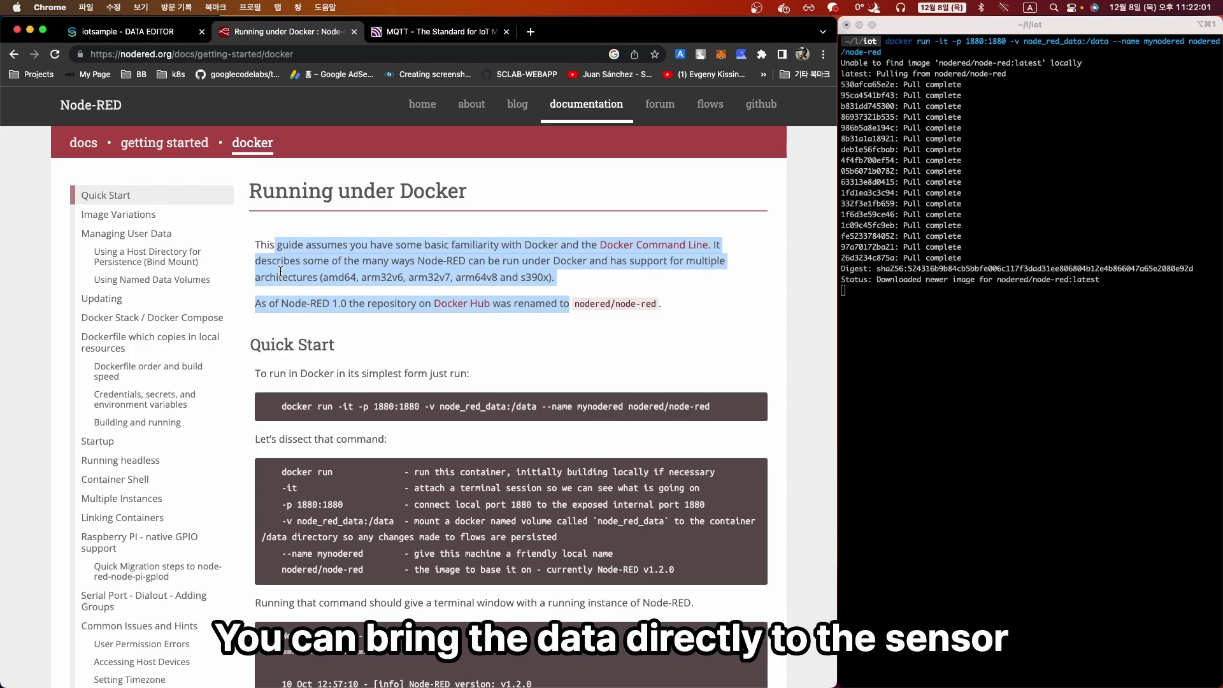
{"action": "left_click", "coordinate": [287, 271]}
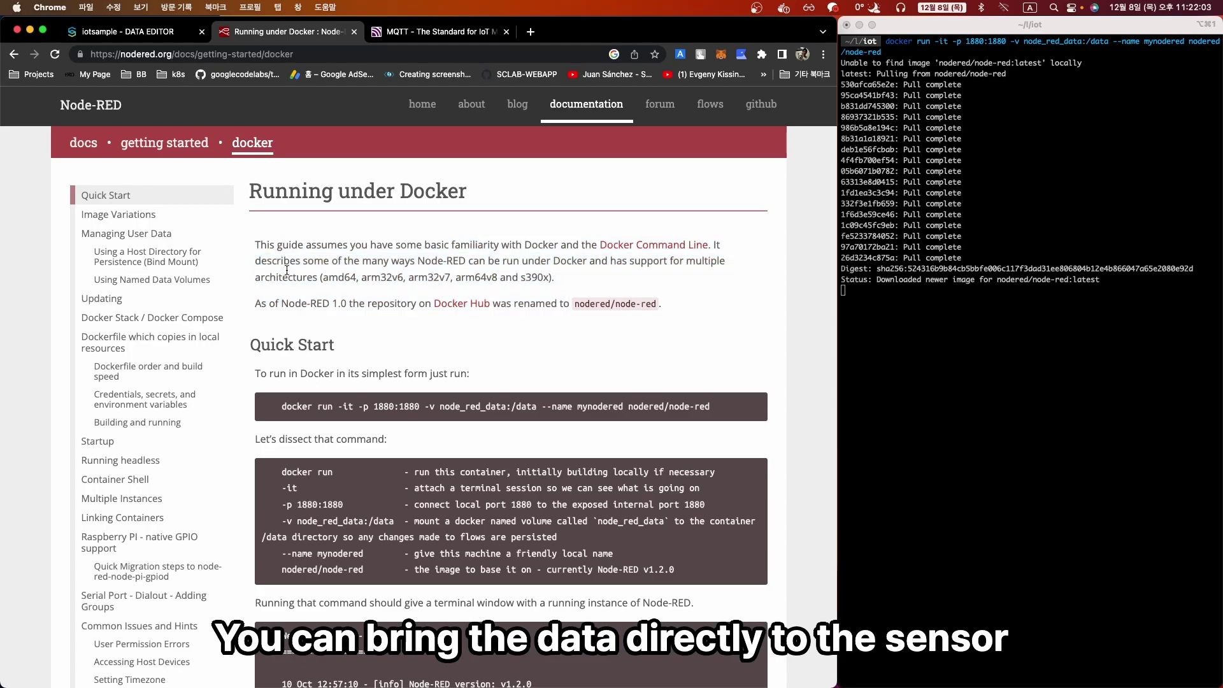
{"action": "left_click_drag", "start_coordinate": [276, 246], "coordinate": [613, 304]}
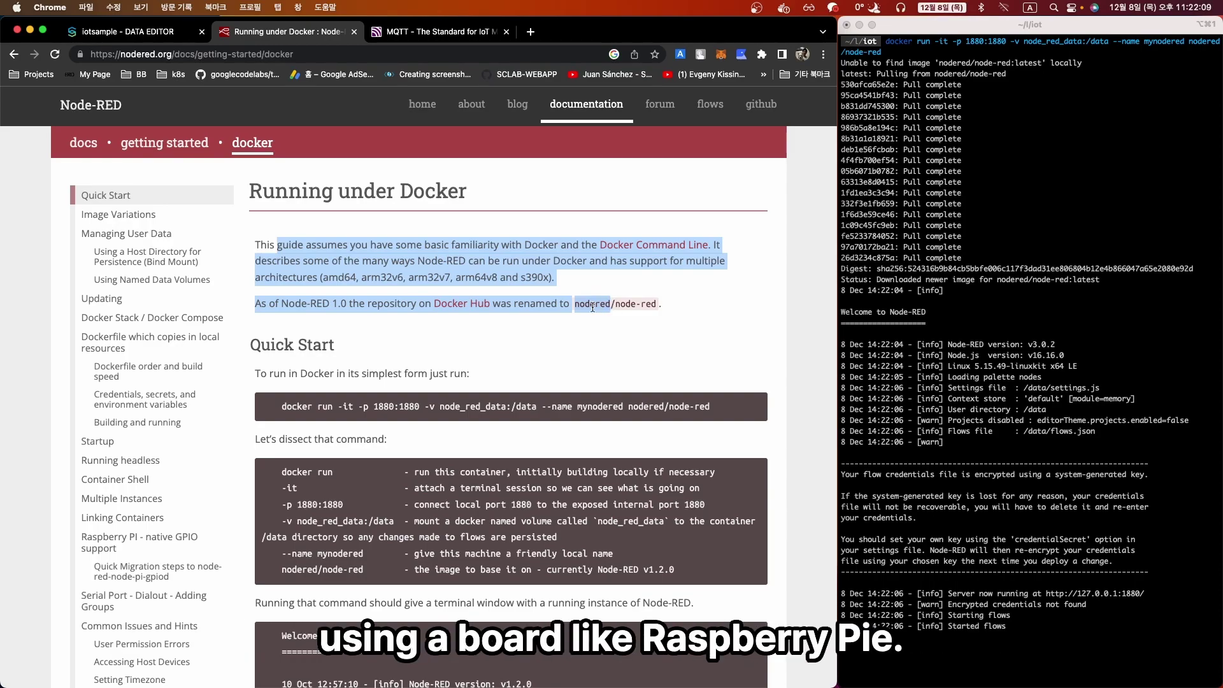
{"action": "left_click", "coordinate": [279, 247]}
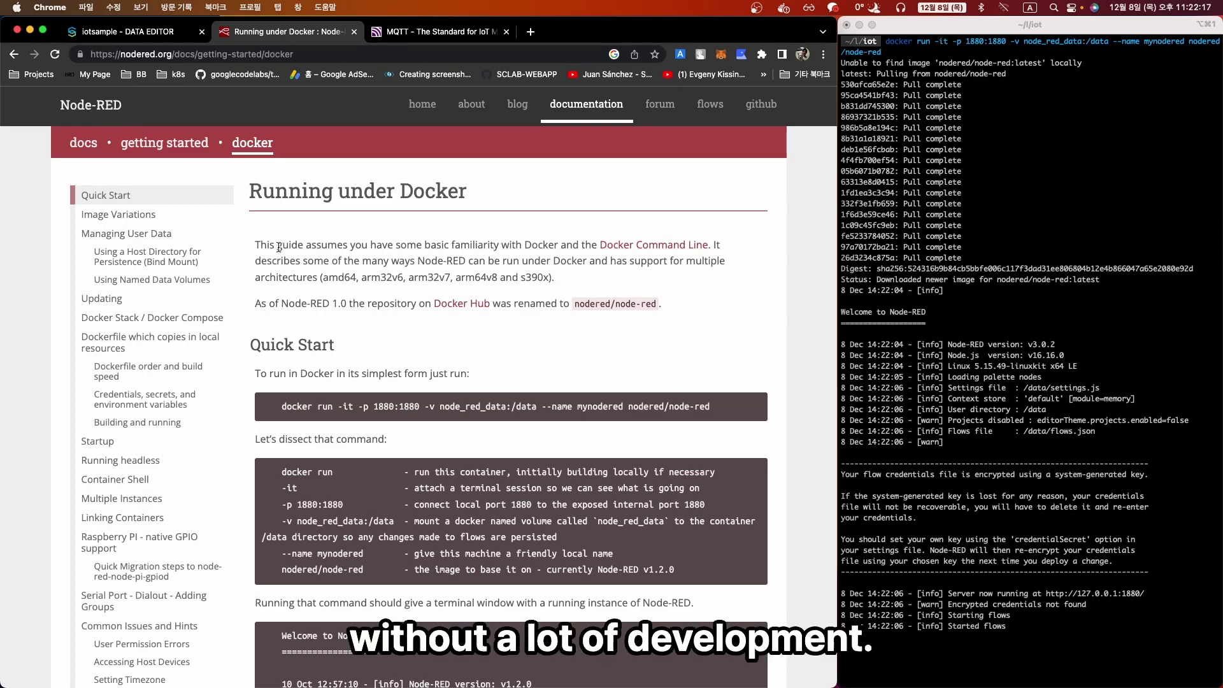
{"action": "left_click_drag", "start_coordinate": [278, 246], "coordinate": [563, 325]}
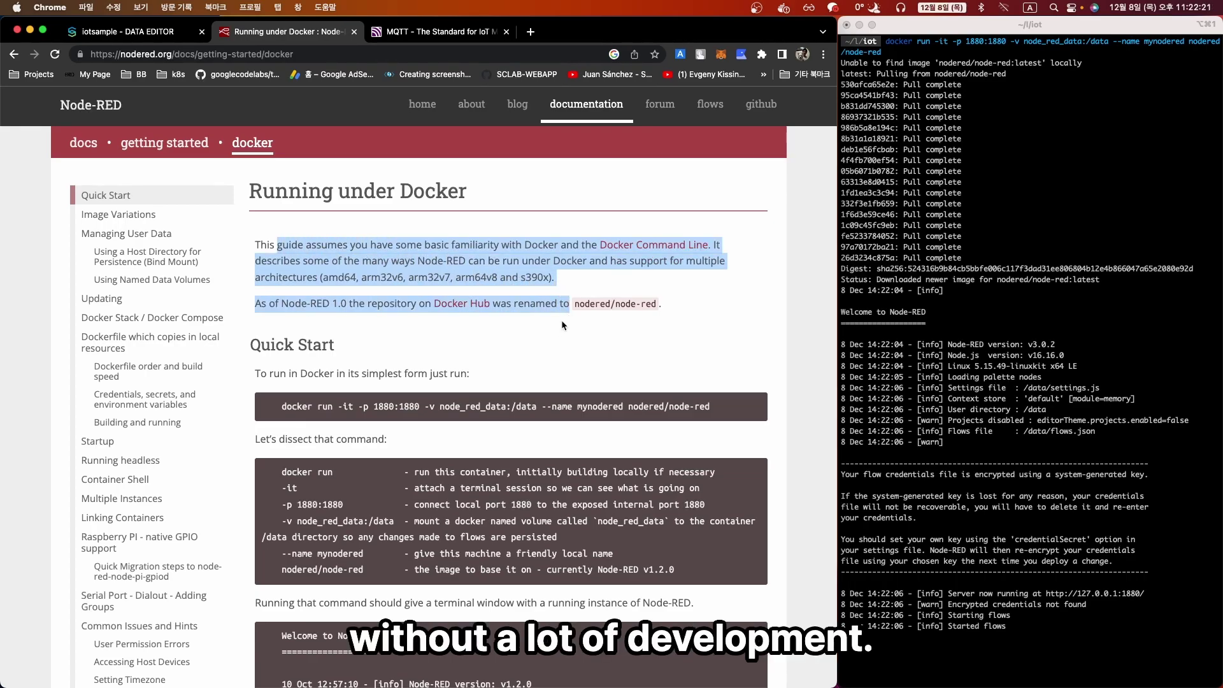
{"action": "left_click", "coordinate": [561, 328]}
{"action": "left_click", "coordinate": [973, 515]}
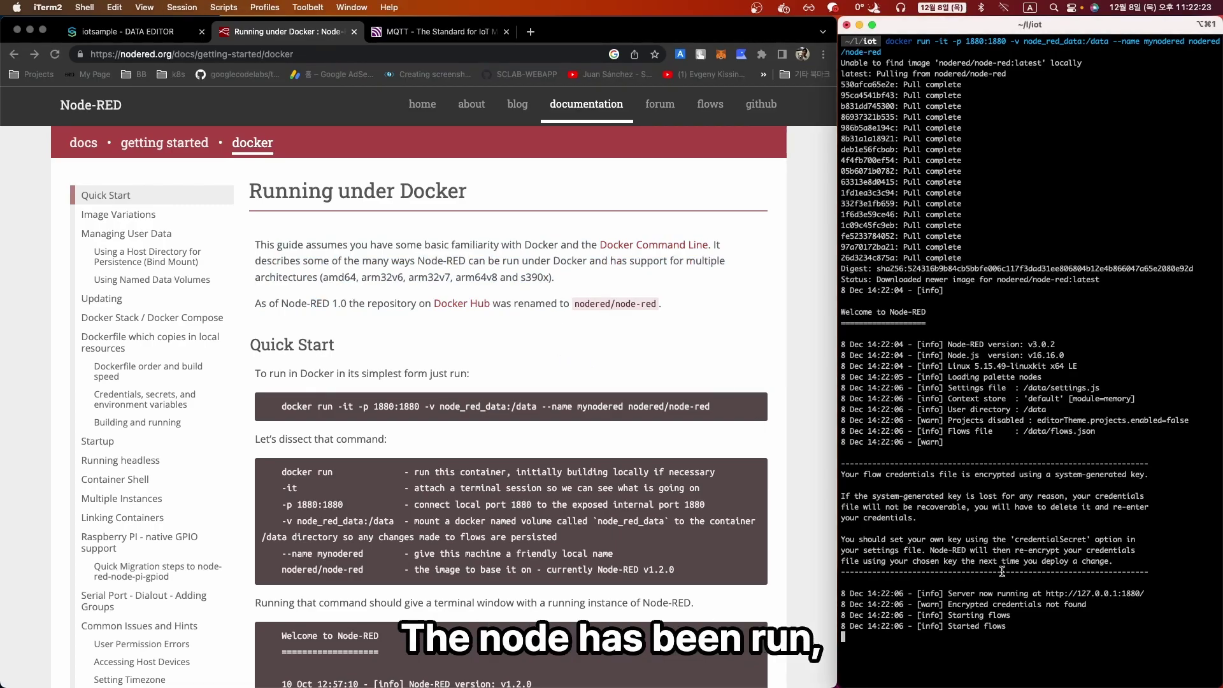
{"action": "left_click_drag", "start_coordinate": [1047, 594], "coordinate": [1147, 594]}
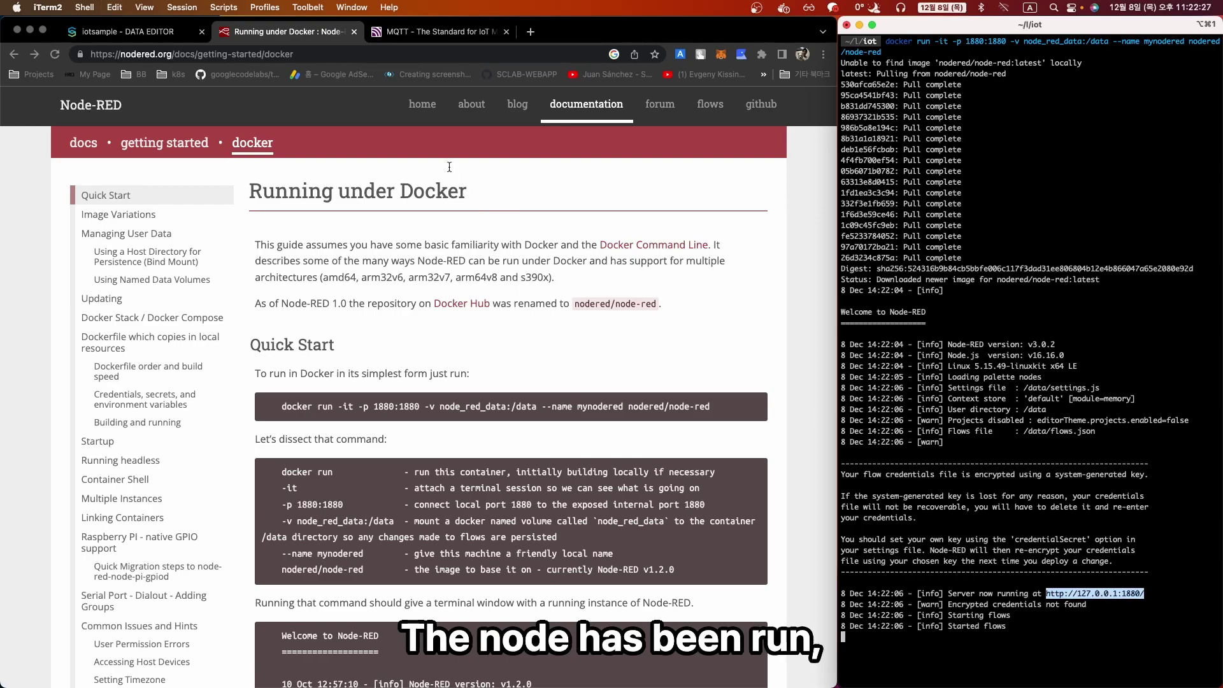
{"action": "left_click", "coordinate": [530, 31]}
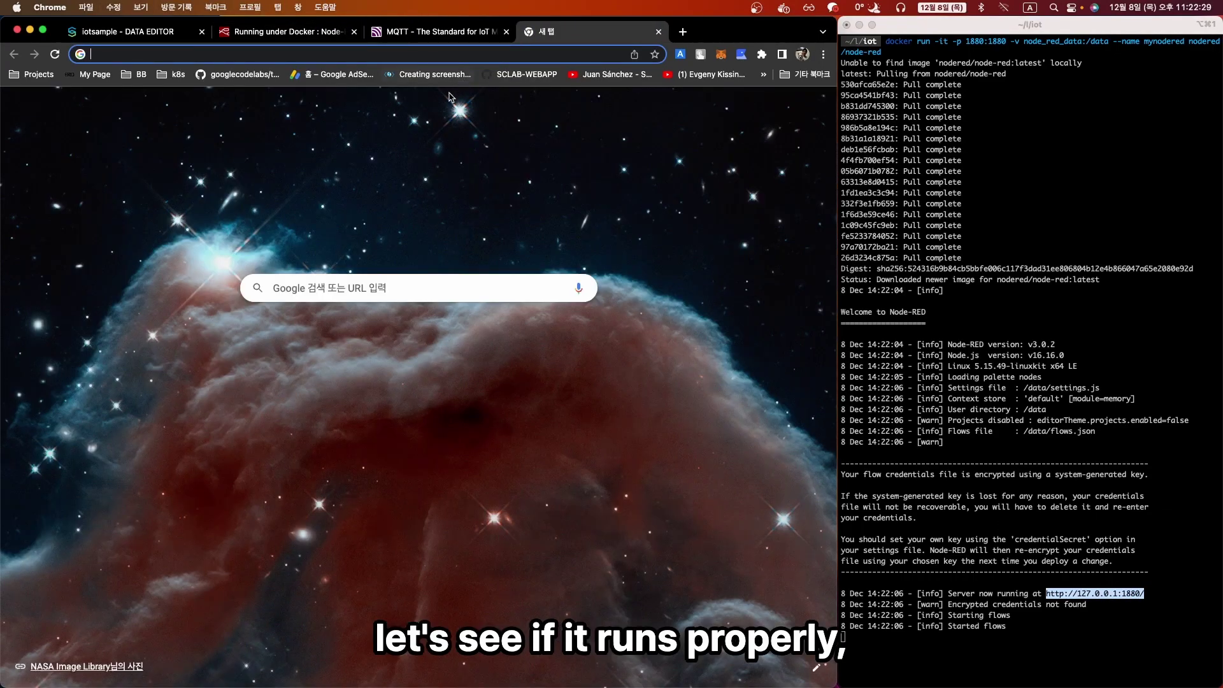
{"action": "key", "text": "super+v"}
{"action": "key", "text": "Return"}
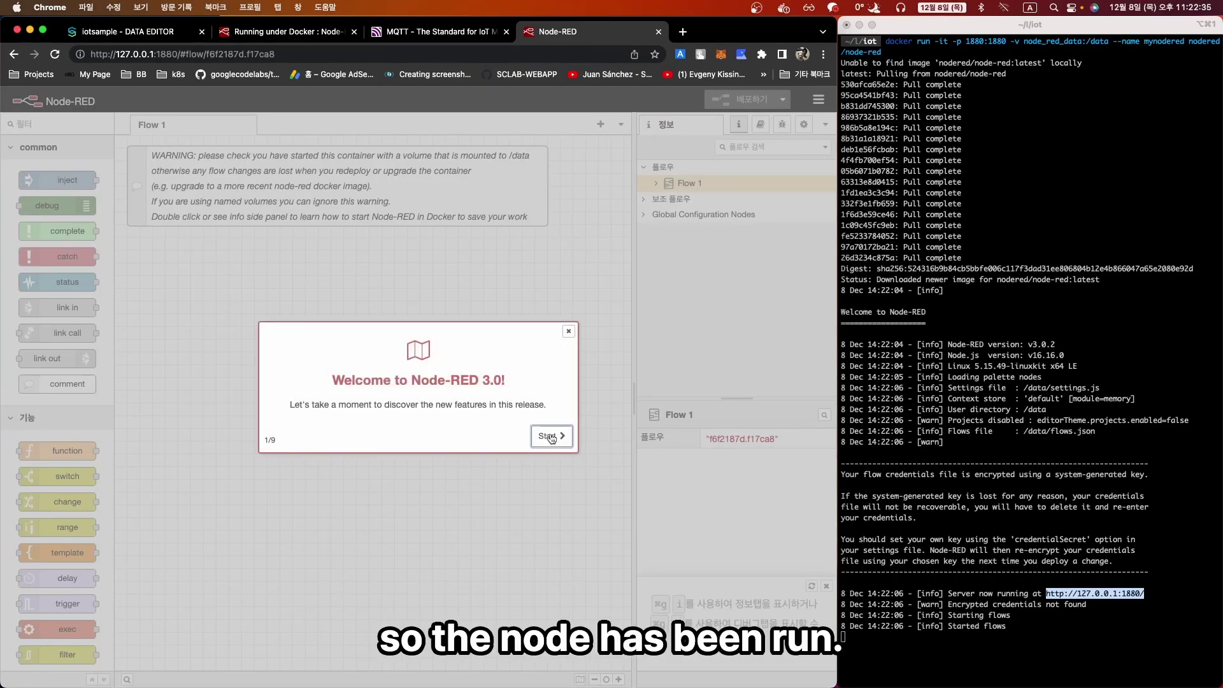
{"action": "left_click", "coordinate": [569, 331]}
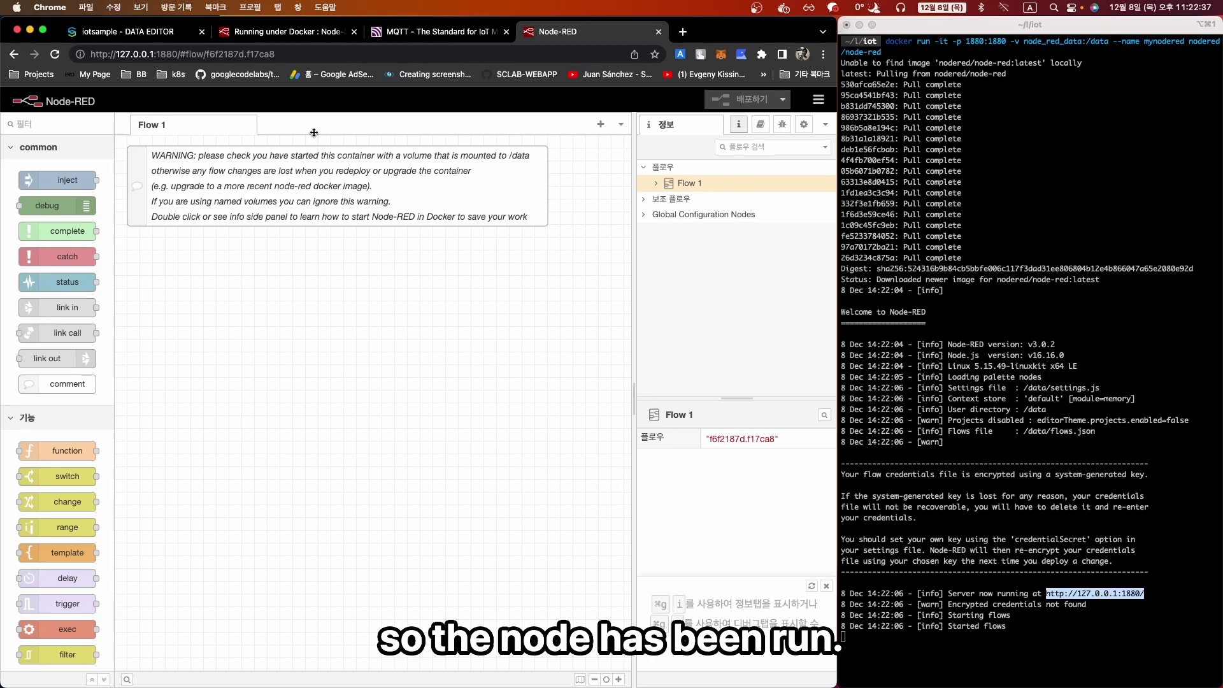
- Switch back to SCLAB Studio and open the SCLAB IoT Server page of the iotsample site
{"action": "left_click", "coordinate": [150, 33]}
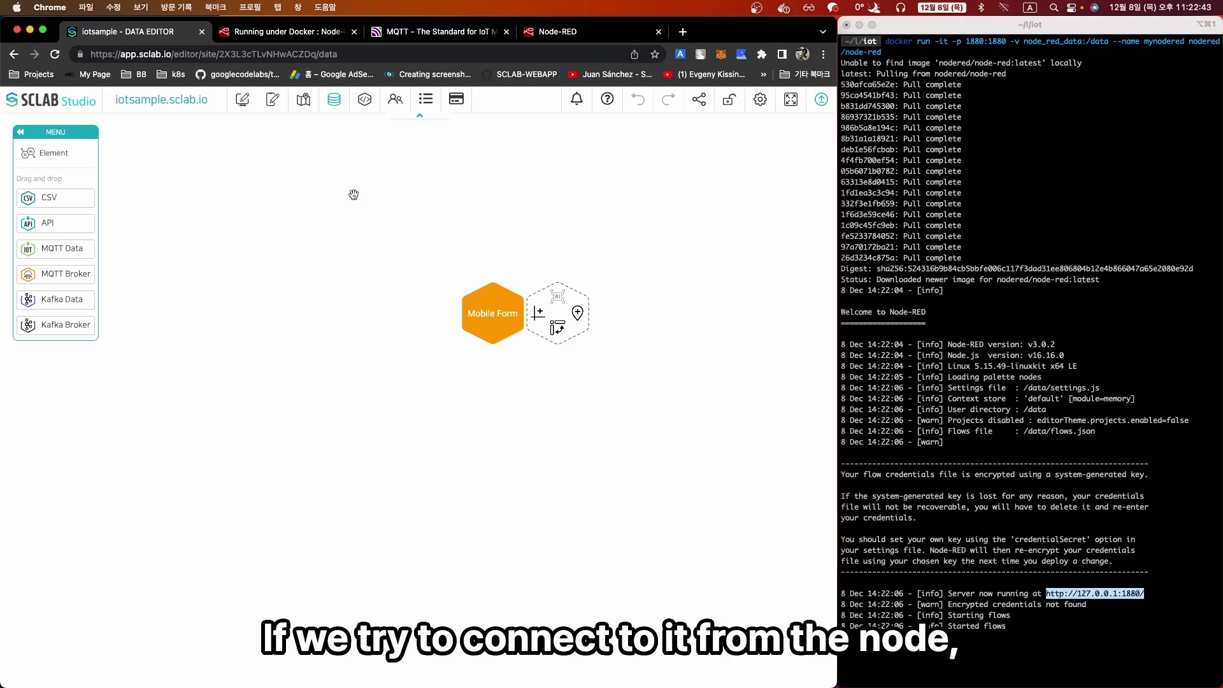
{"action": "left_click", "coordinate": [428, 32]}
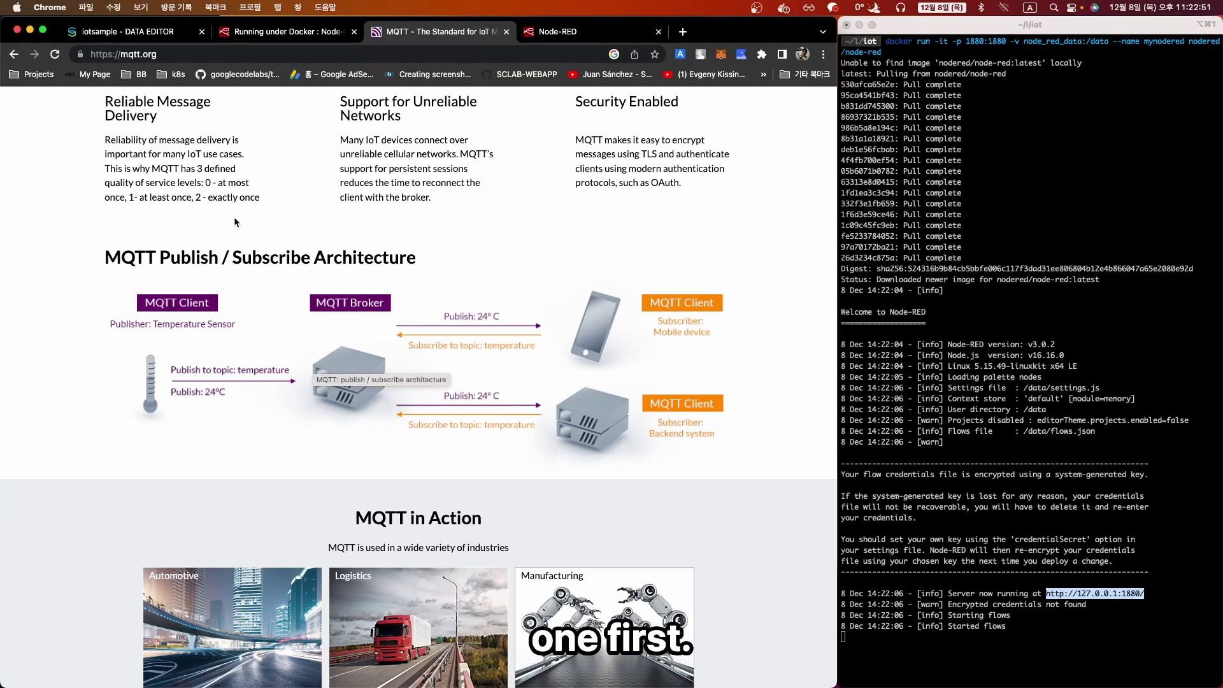
{"action": "left_click", "coordinate": [160, 33]}
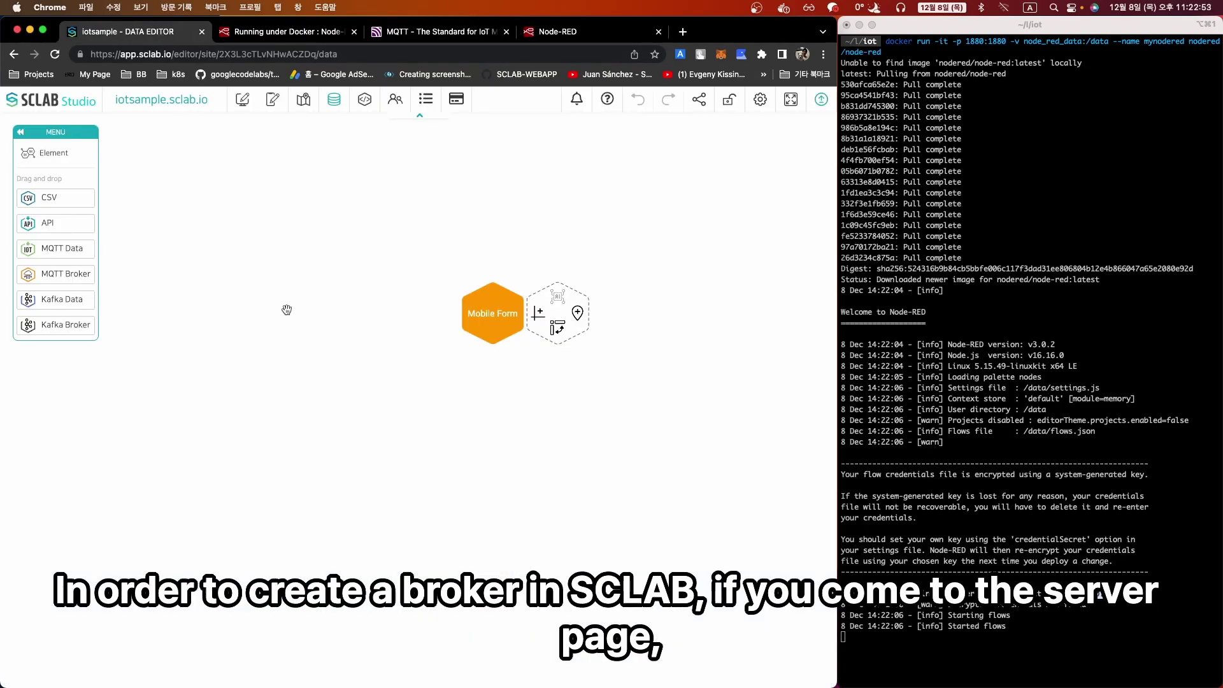
{"action": "left_click", "coordinate": [366, 101]}
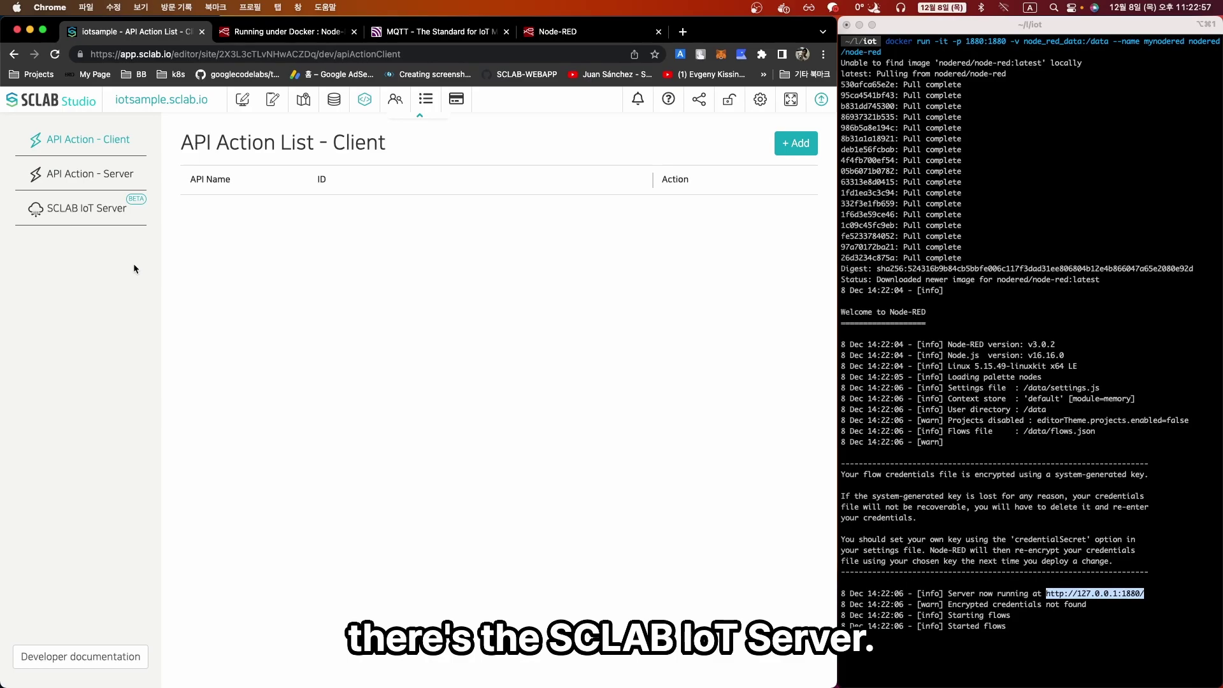
{"action": "left_click", "coordinate": [75, 216]}
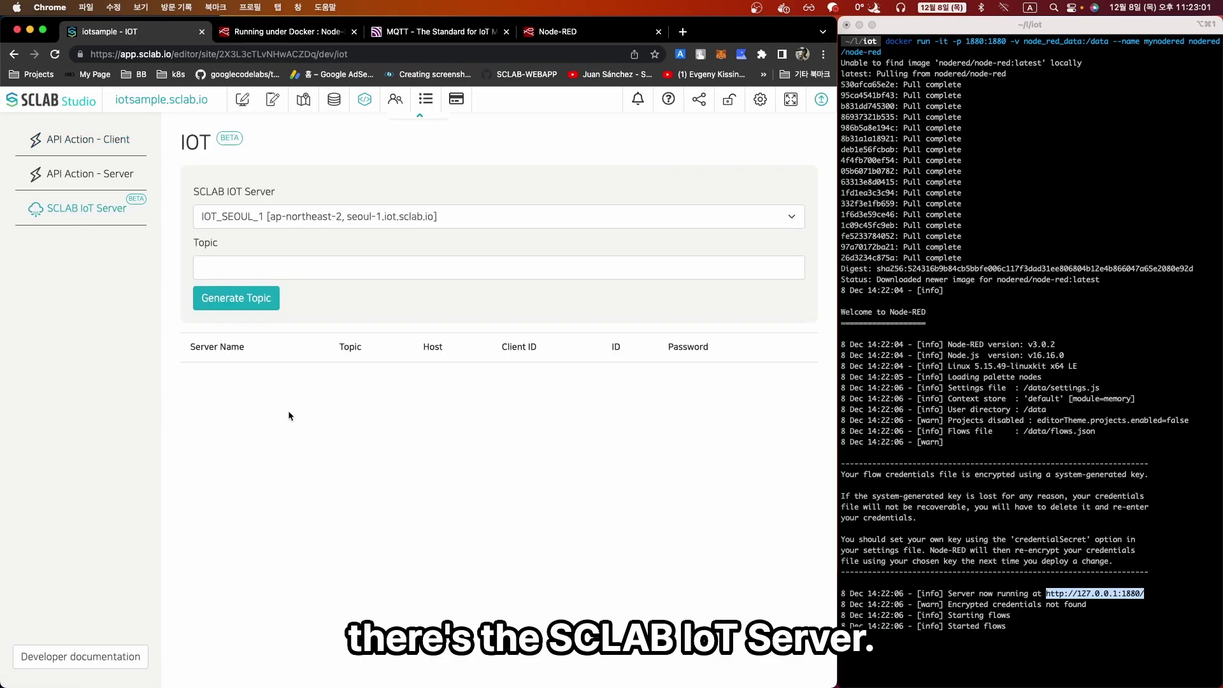
- Try to generate a topic named temp on the IOT_SEOUL_1 server
{"action": "left_click", "coordinate": [252, 266]}
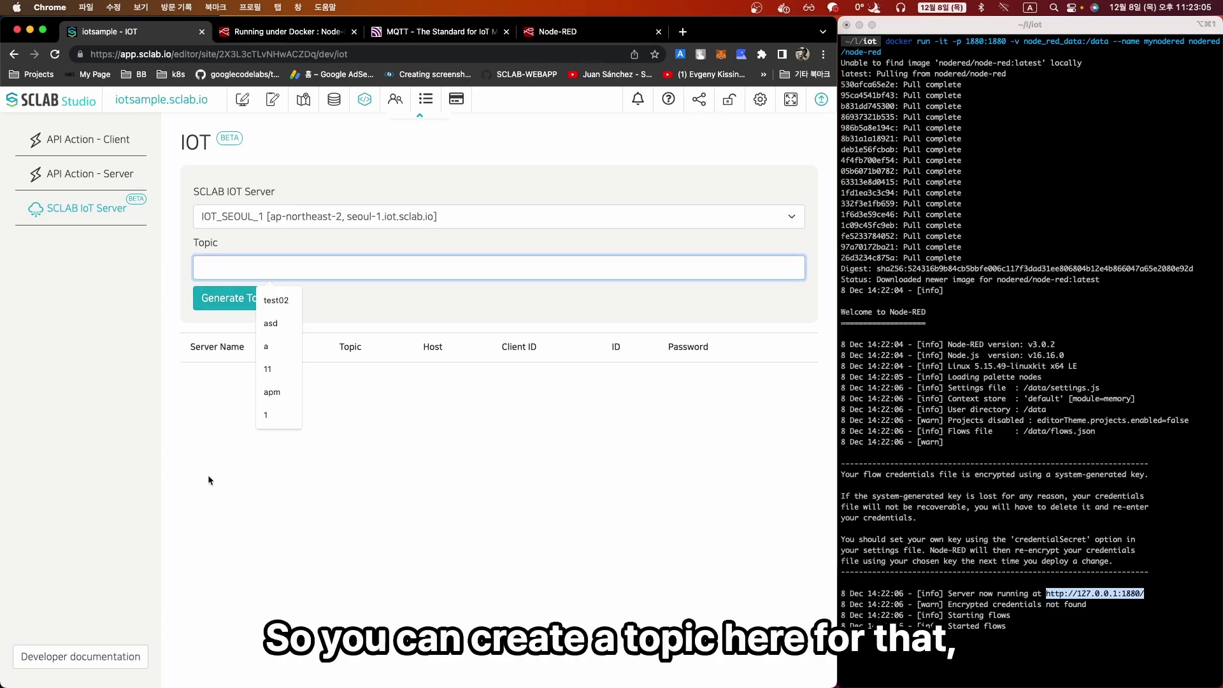
{"action": "type", "text": "temp"}
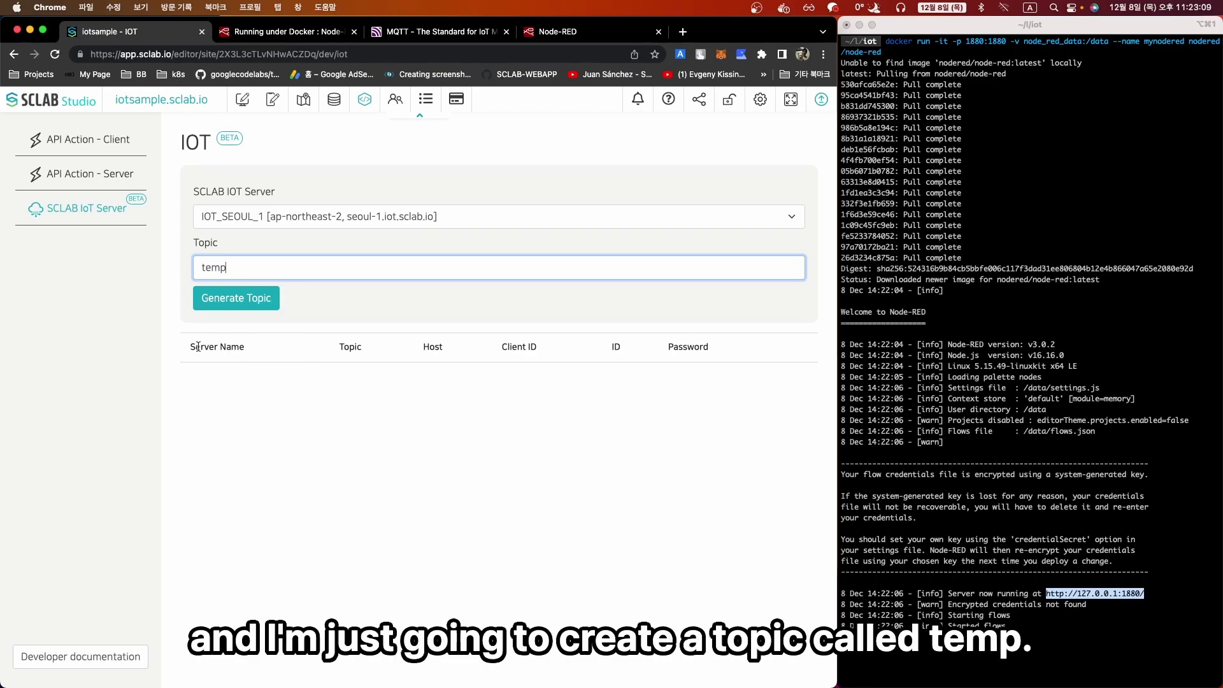
{"action": "left_click", "coordinate": [231, 304]}
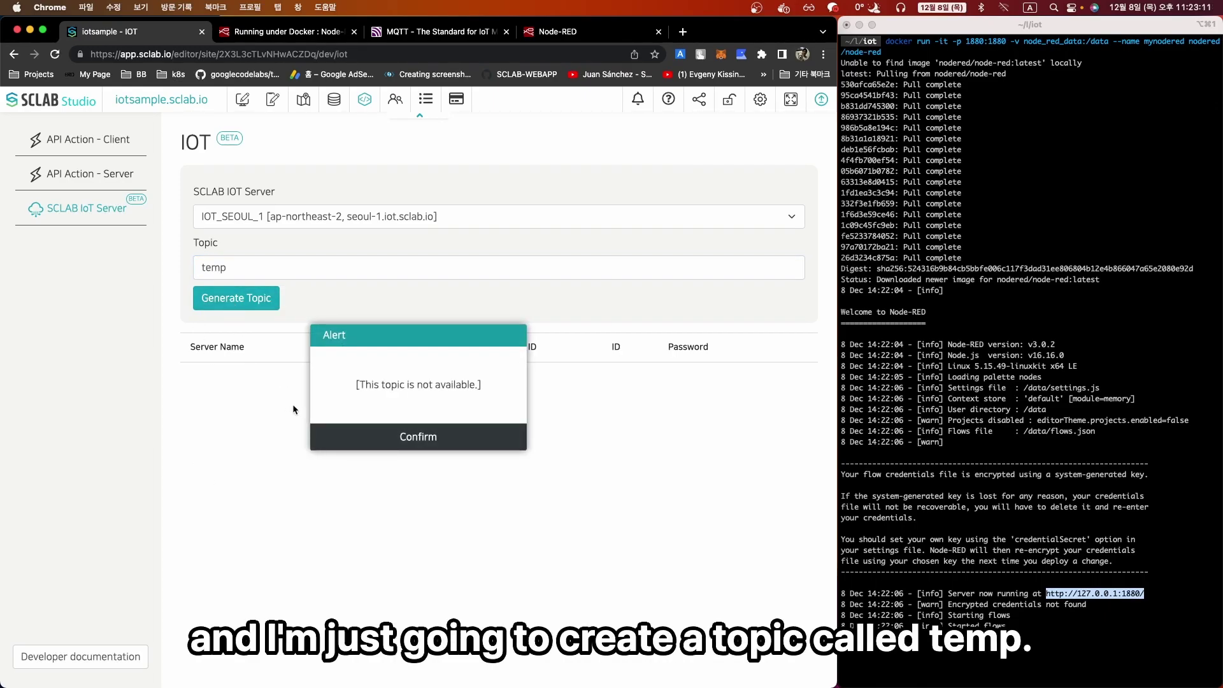
{"action": "left_click", "coordinate": [388, 443]}
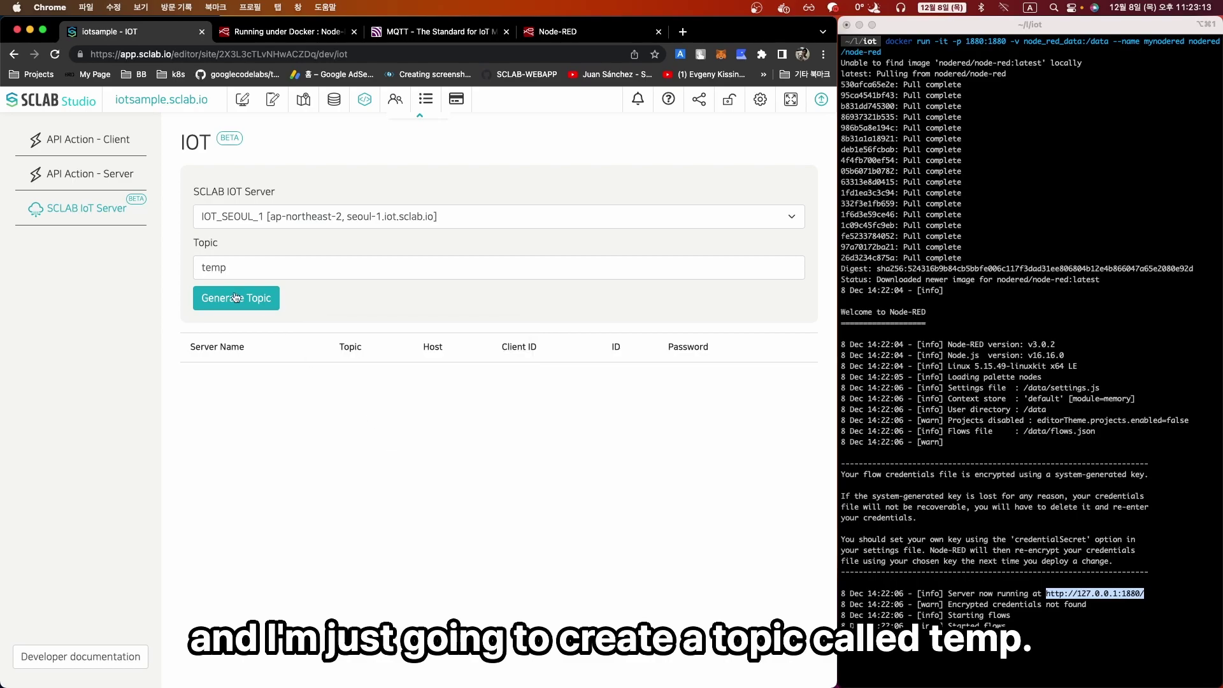
- Generate a topic named temp2 on the IOT_SEOUL_1 server
{"action": "left_click", "coordinate": [251, 274]}
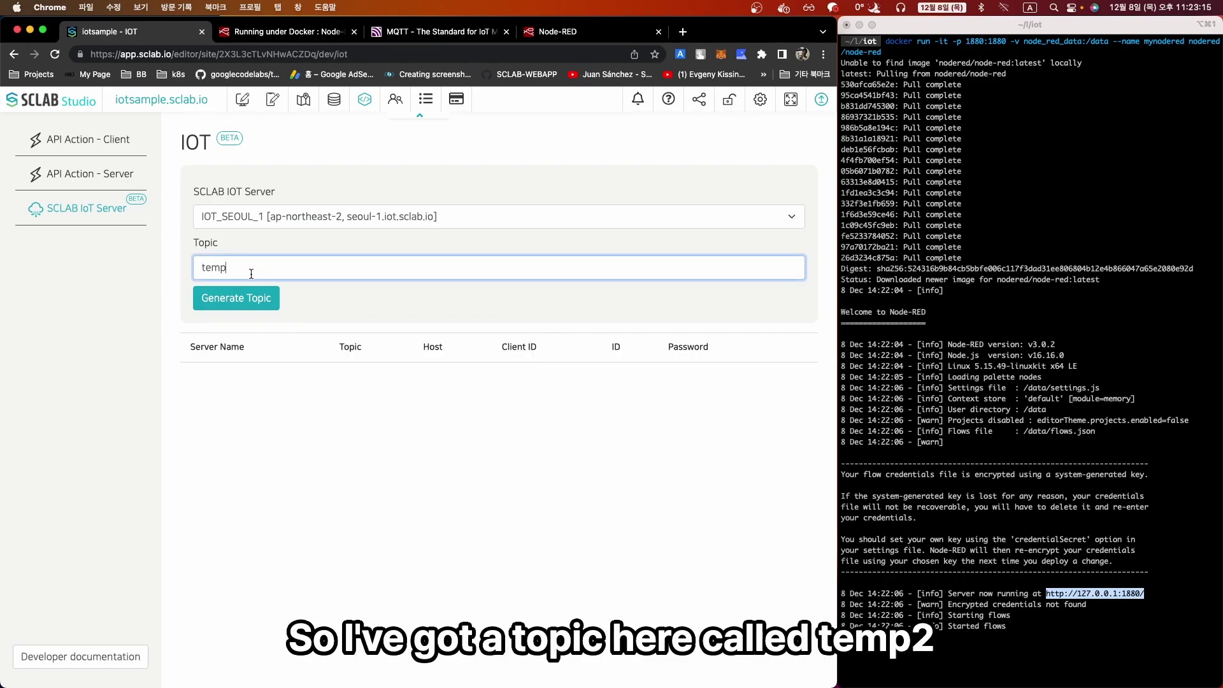
{"action": "type", "text": "2"}
{"action": "left_click", "coordinate": [236, 297]}
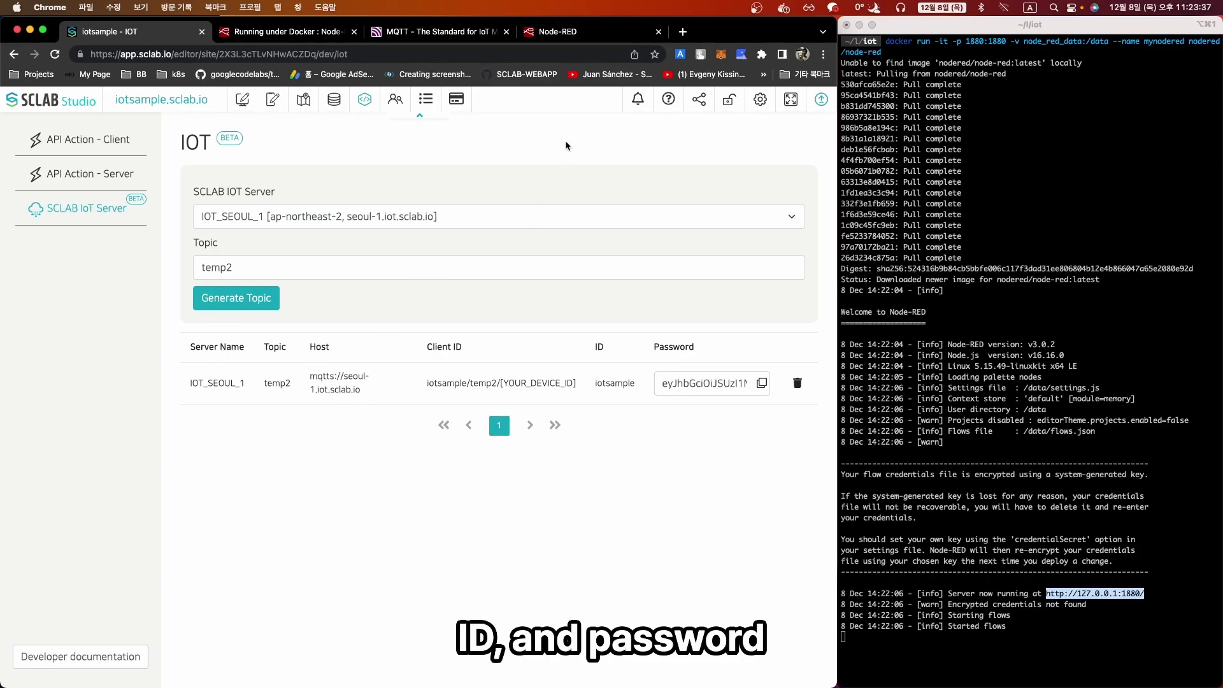
- Switch to Node-RED and add an mqtt out node to Flow 1
{"action": "left_click", "coordinate": [561, 32]}
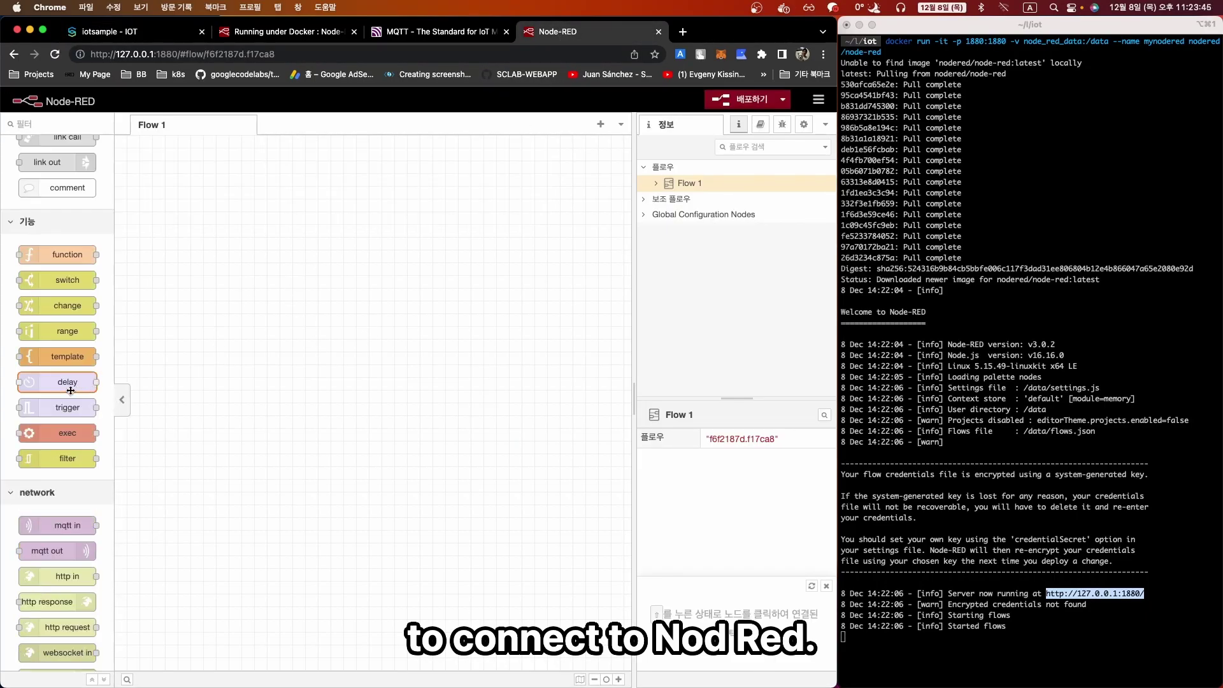
{"action": "scroll", "coordinate": [46, 396], "scroll_direction": "down", "scroll_amount": 3}
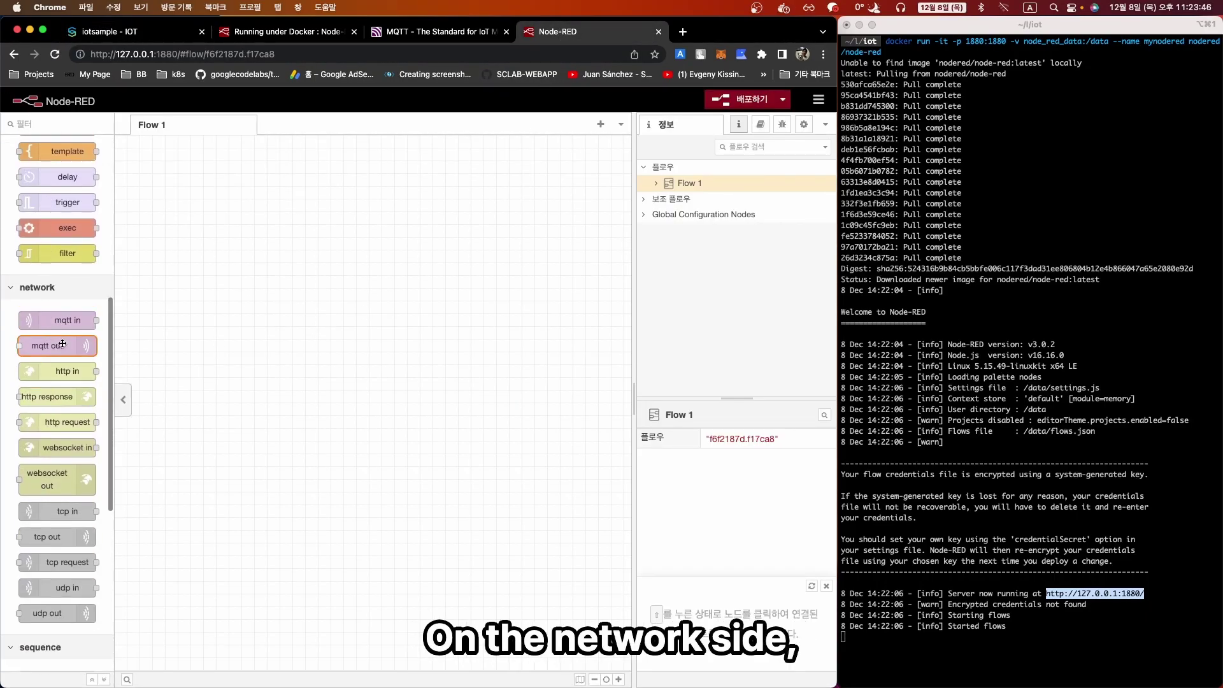
{"action": "mouse_move", "coordinate": [55, 348]}
{"action": "left_click_drag", "start_coordinate": [54, 348], "coordinate": [261, 300]}
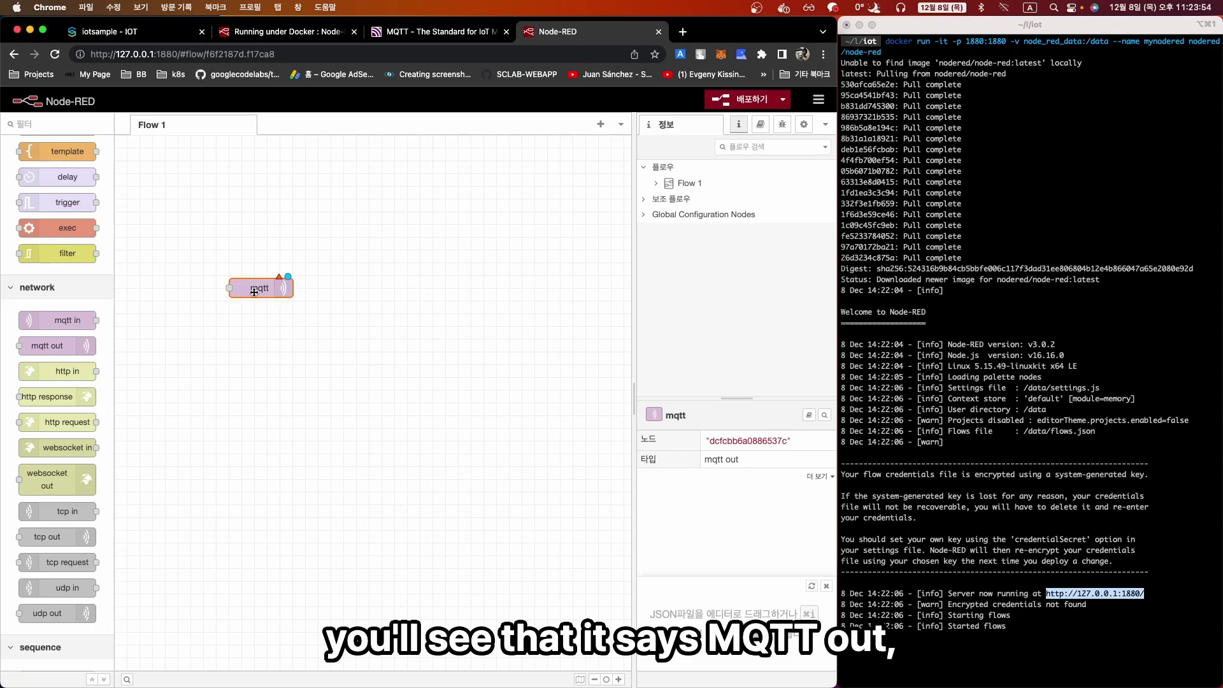
- Open the mqtt out node's settings and start a new mqtt-broker configuration named sclabiot
{"action": "double_click", "coordinate": [254, 290]}
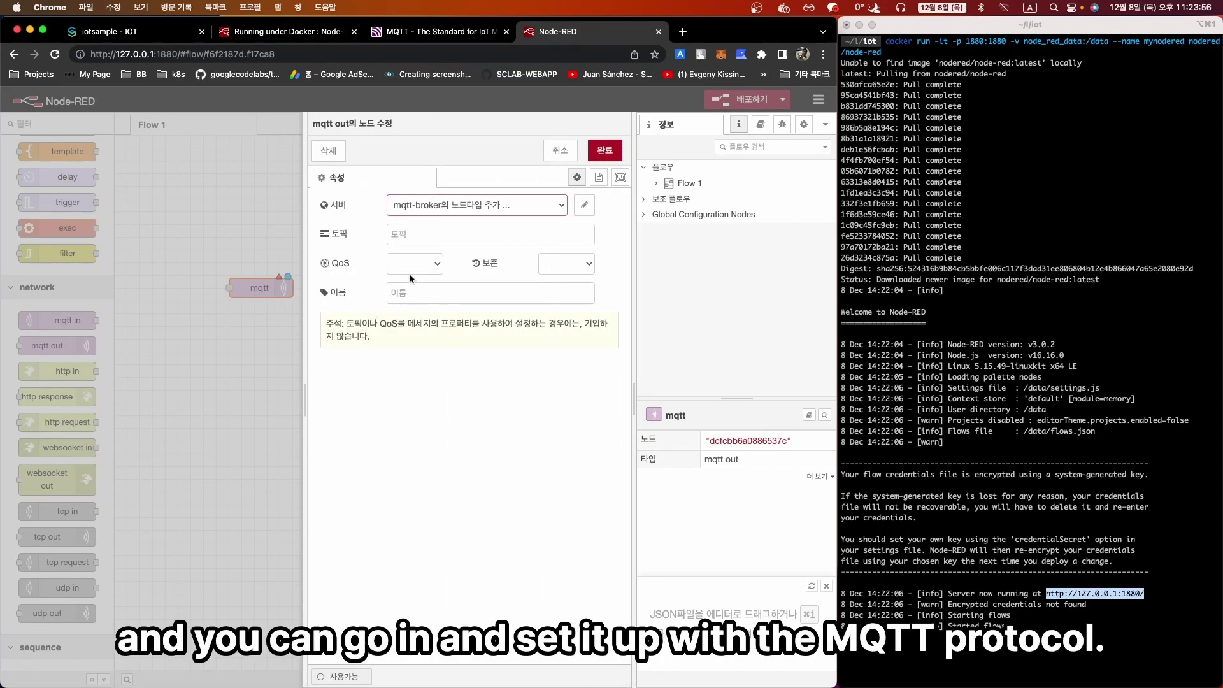
{"action": "left_click", "coordinate": [583, 206]}
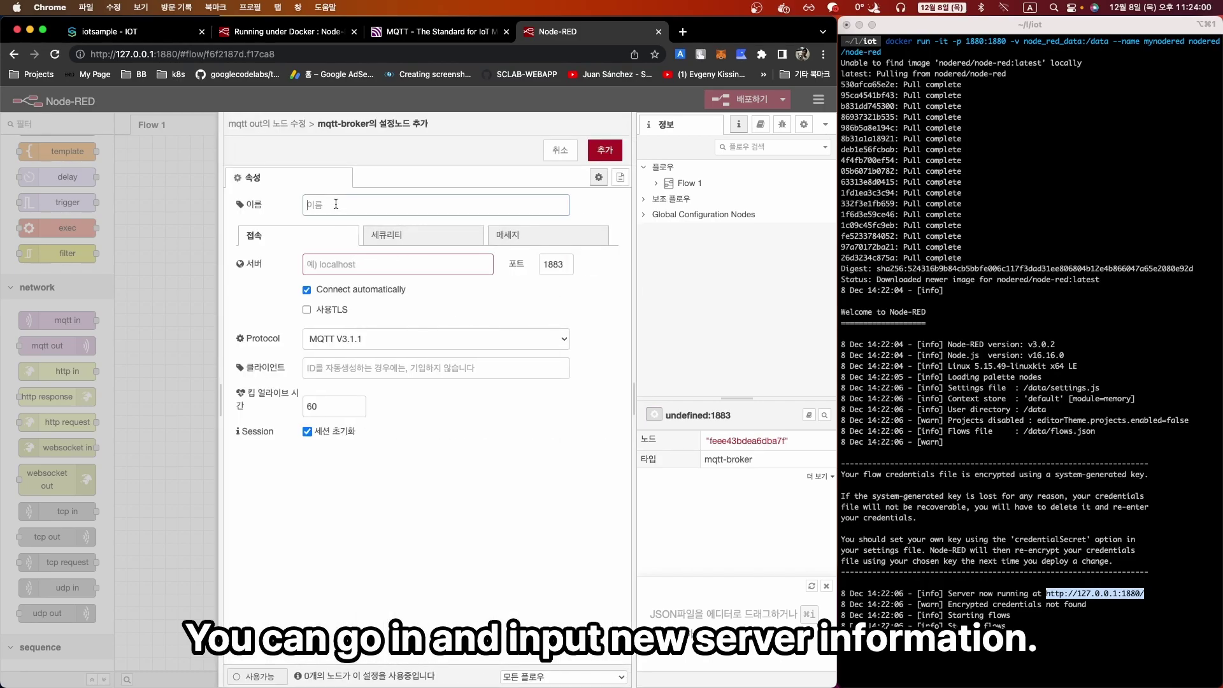
{"action": "type", "text": "sclabiot"}
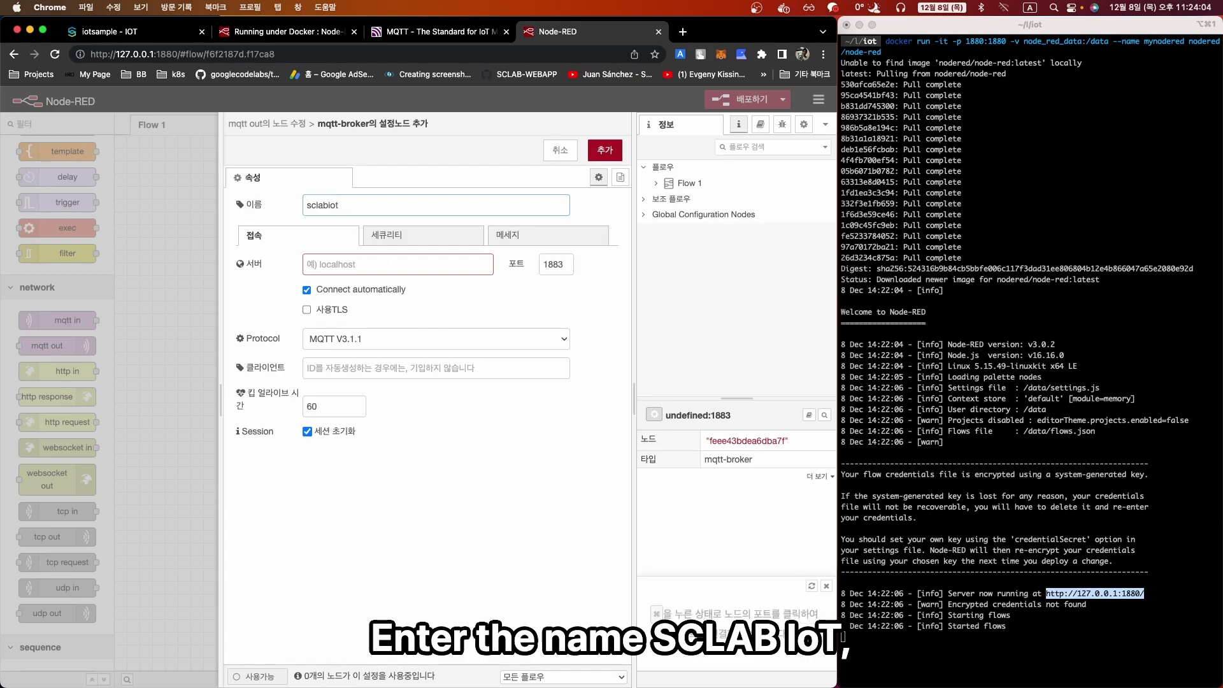
- Copy the temp2 topic's host without the mqtts:// prefix from SCLAB Studio into the broker's server address, seoul-1.iot.sclab.io
{"action": "left_click", "coordinate": [395, 264]}
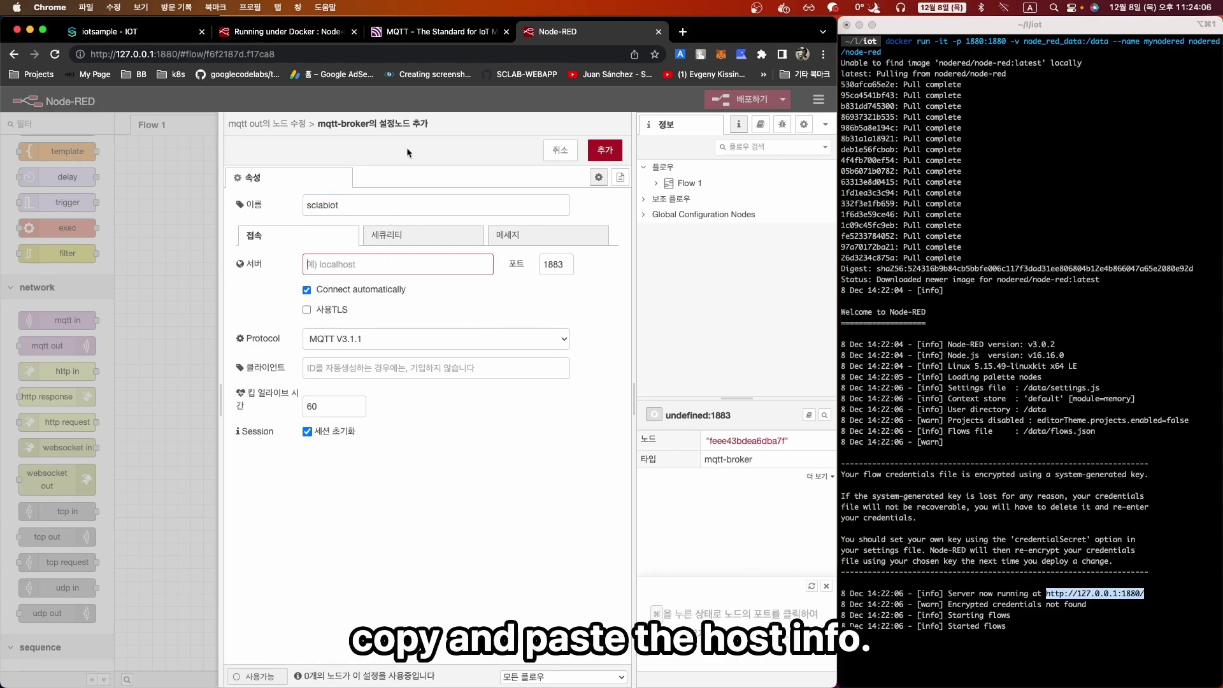
{"action": "left_click", "coordinate": [141, 31]}
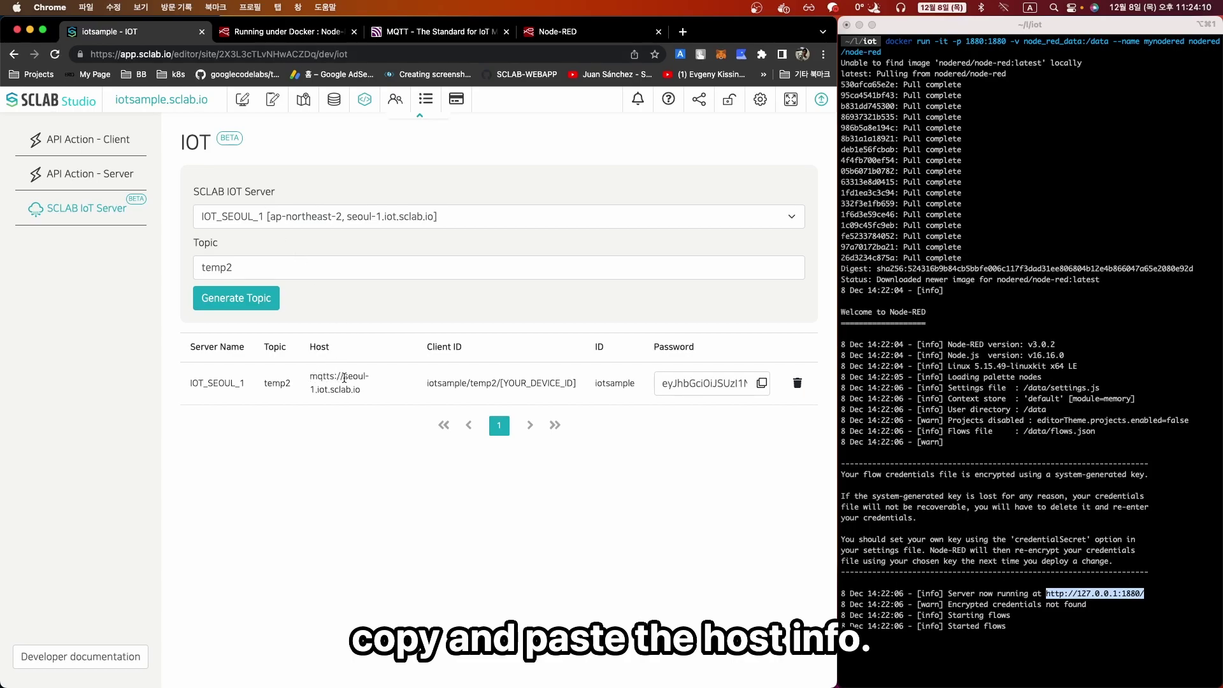
{"action": "left_click_drag", "start_coordinate": [344, 379], "coordinate": [371, 396]}
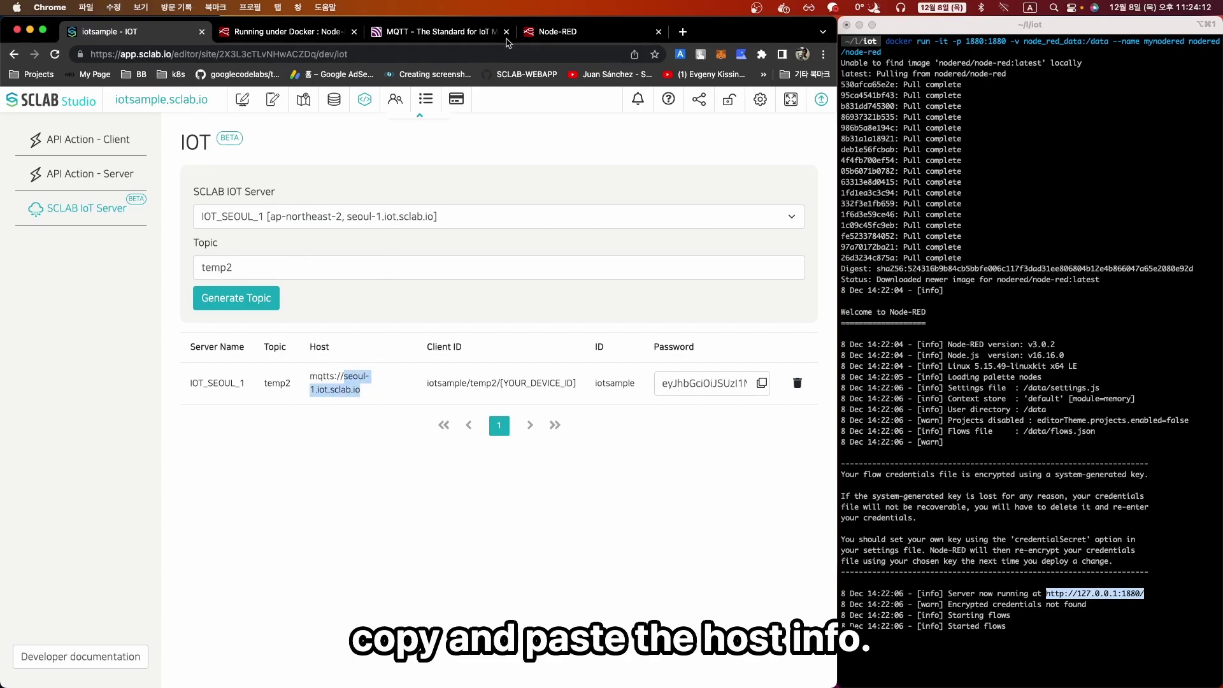
{"action": "left_click", "coordinate": [560, 33]}
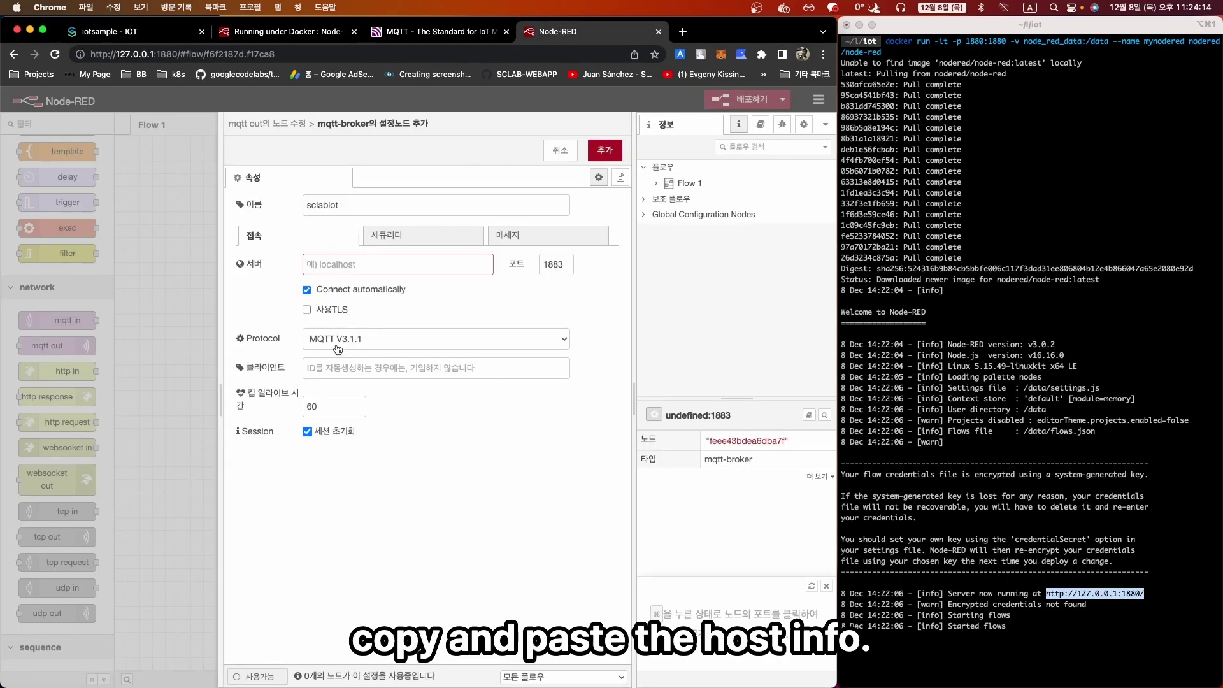
{"action": "type", "text": "seoul-1.iot.sclab.io"}
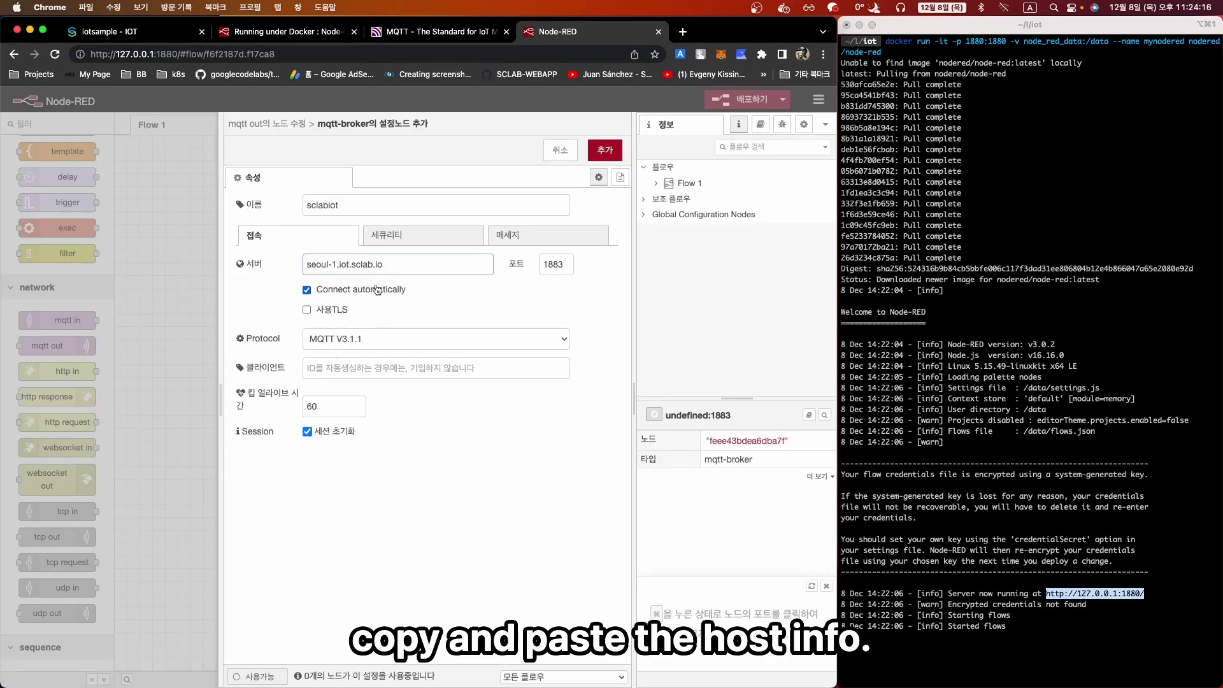
- Set the broker's port to 8883, enable TLS and keep the protocol at MQTT V3.1.1
{"action": "key", "text": "Tab"}
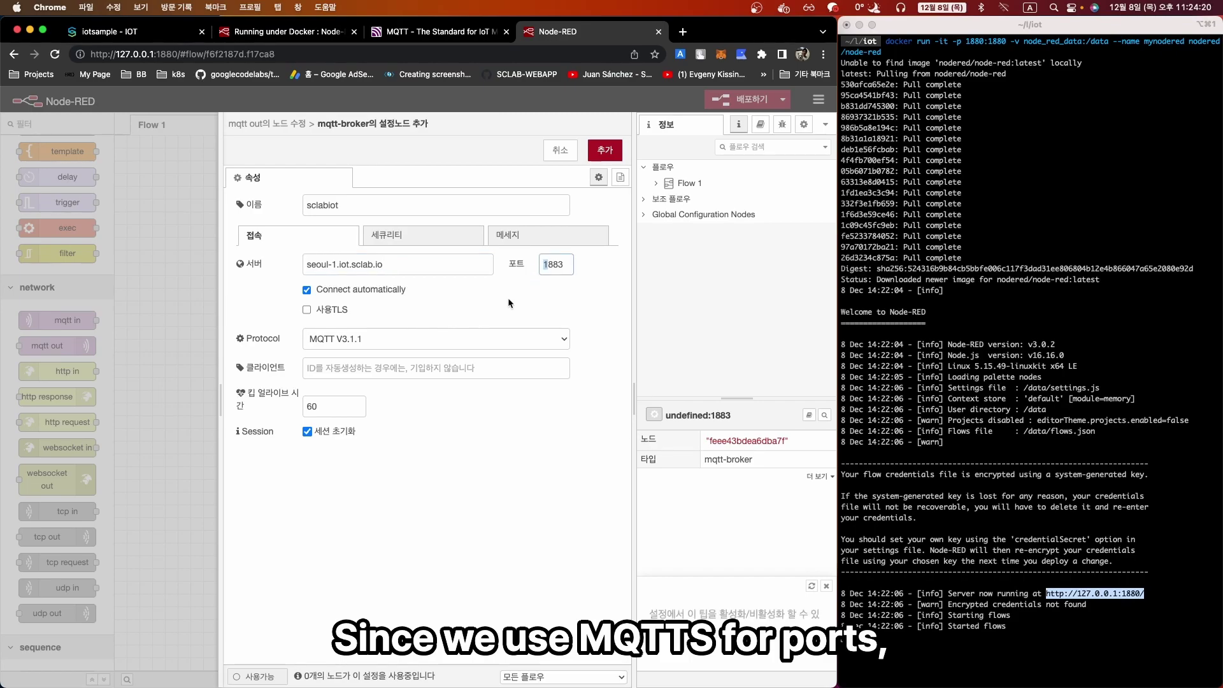
{"action": "type", "text": "8"}
{"action": "left_click", "coordinate": [457, 306]}
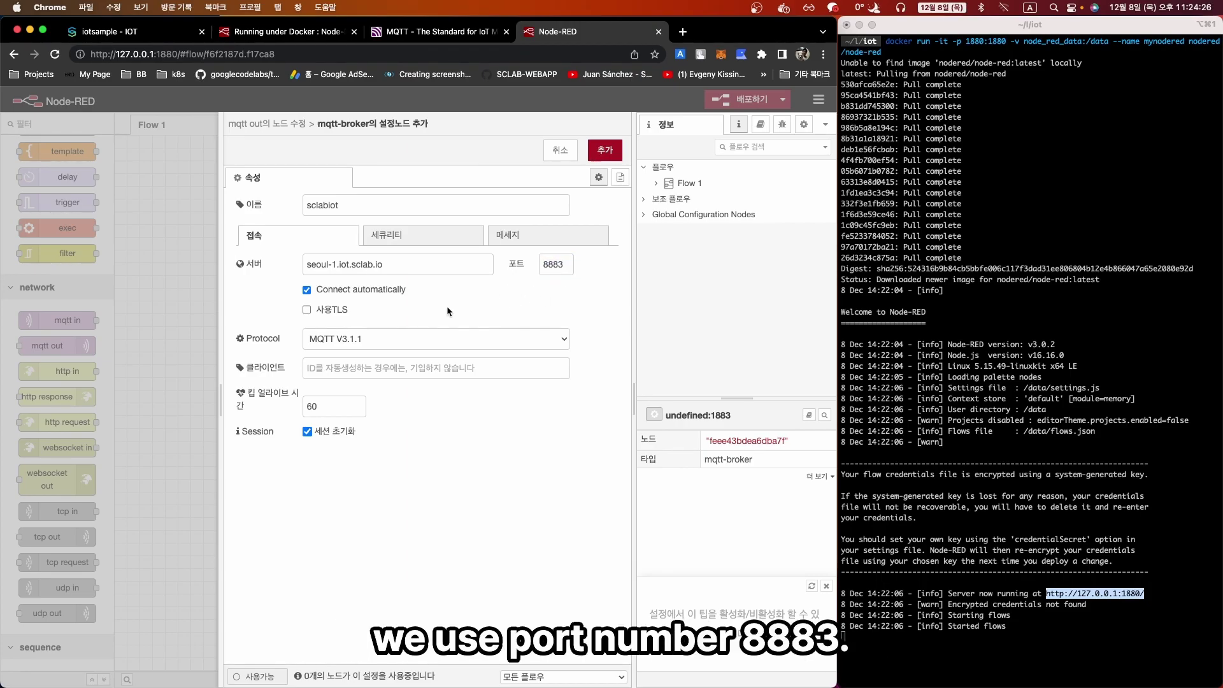
{"action": "left_click", "coordinate": [306, 311]}
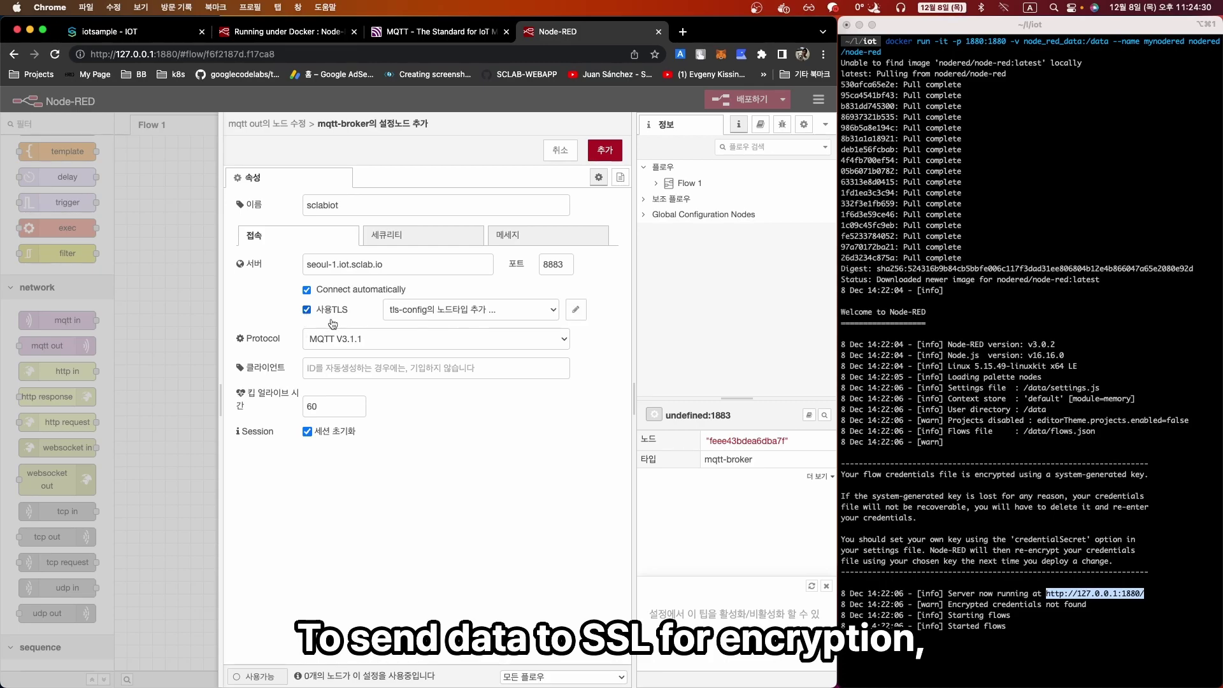
{"action": "left_click", "coordinate": [357, 341]}
{"action": "left_click", "coordinate": [356, 342]}
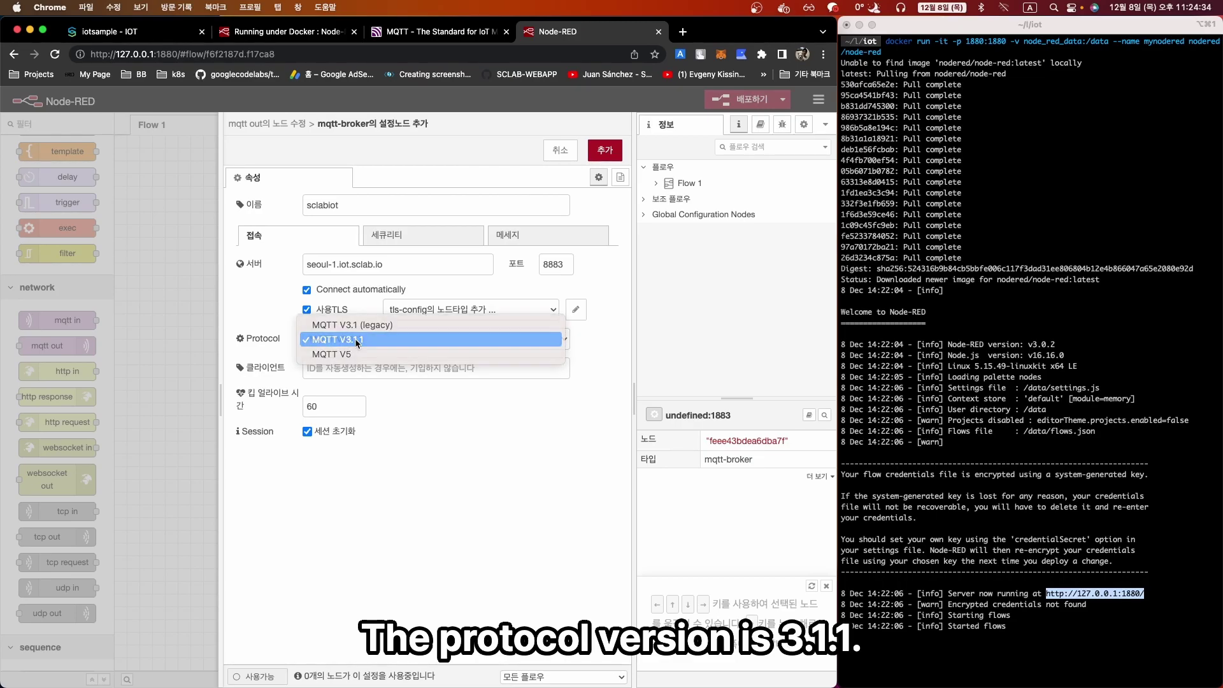
- Copy the temp2 topic's client ID template from SCLAB Studio into the Node-RED broker's client ID
{"action": "left_click", "coordinate": [327, 371]}
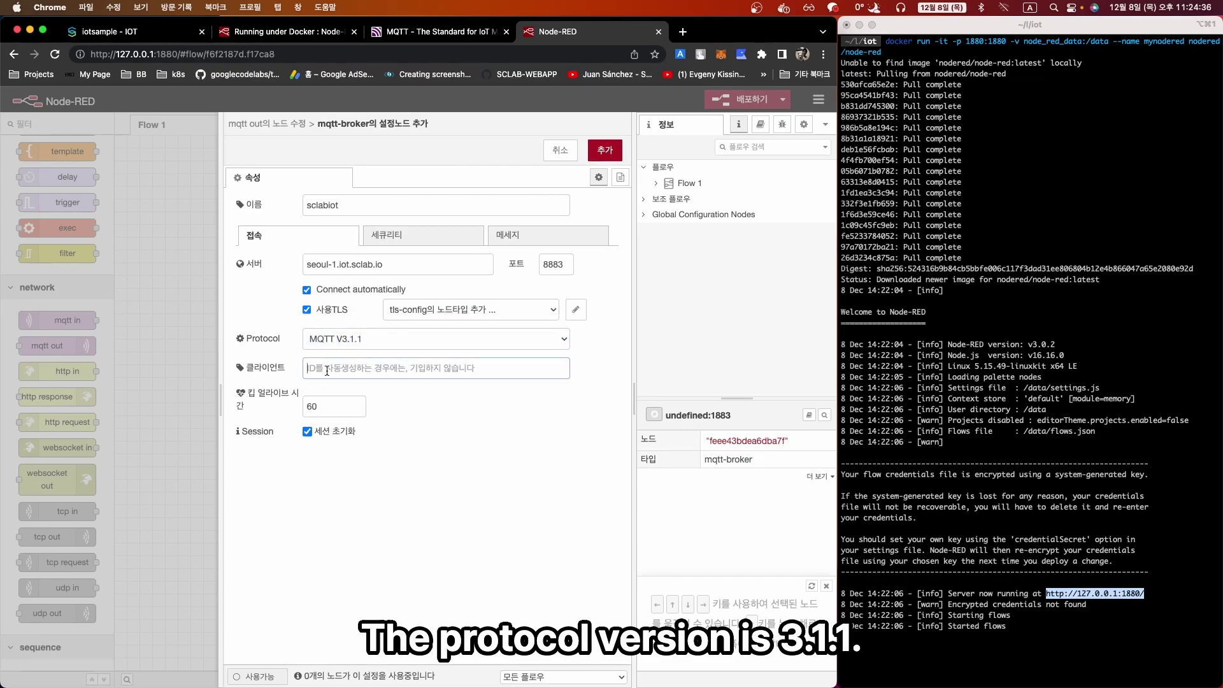
{"action": "left_click", "coordinate": [167, 37]}
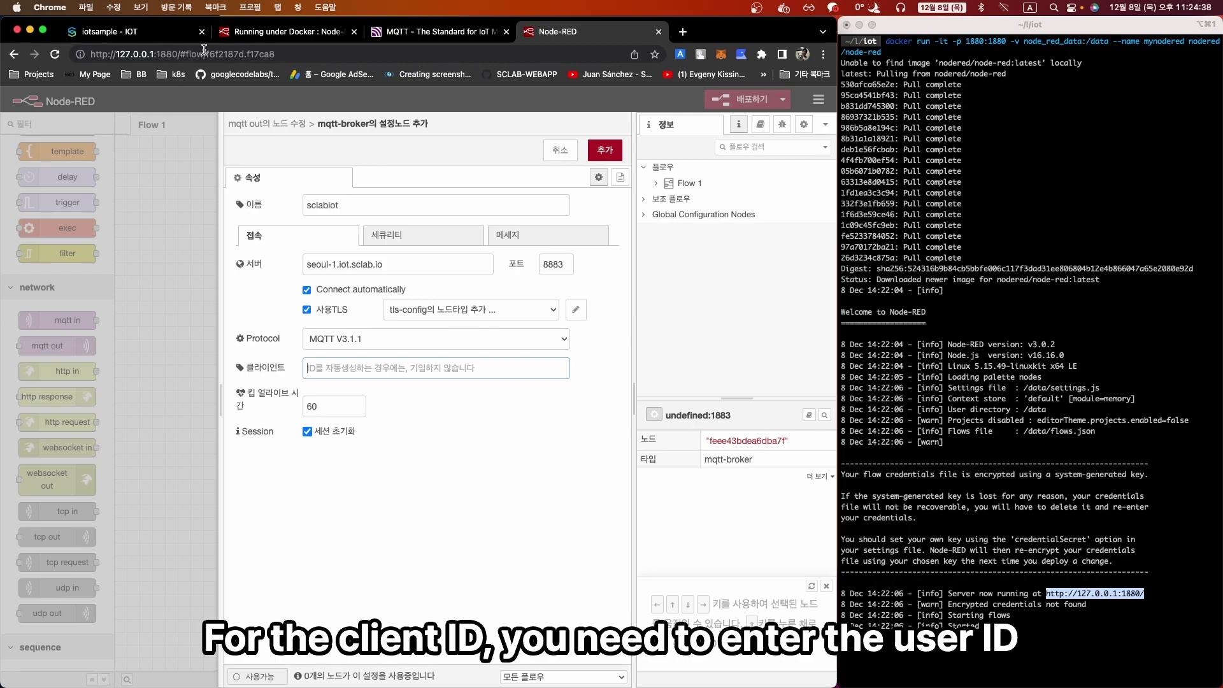
{"action": "left_click", "coordinate": [390, 469]}
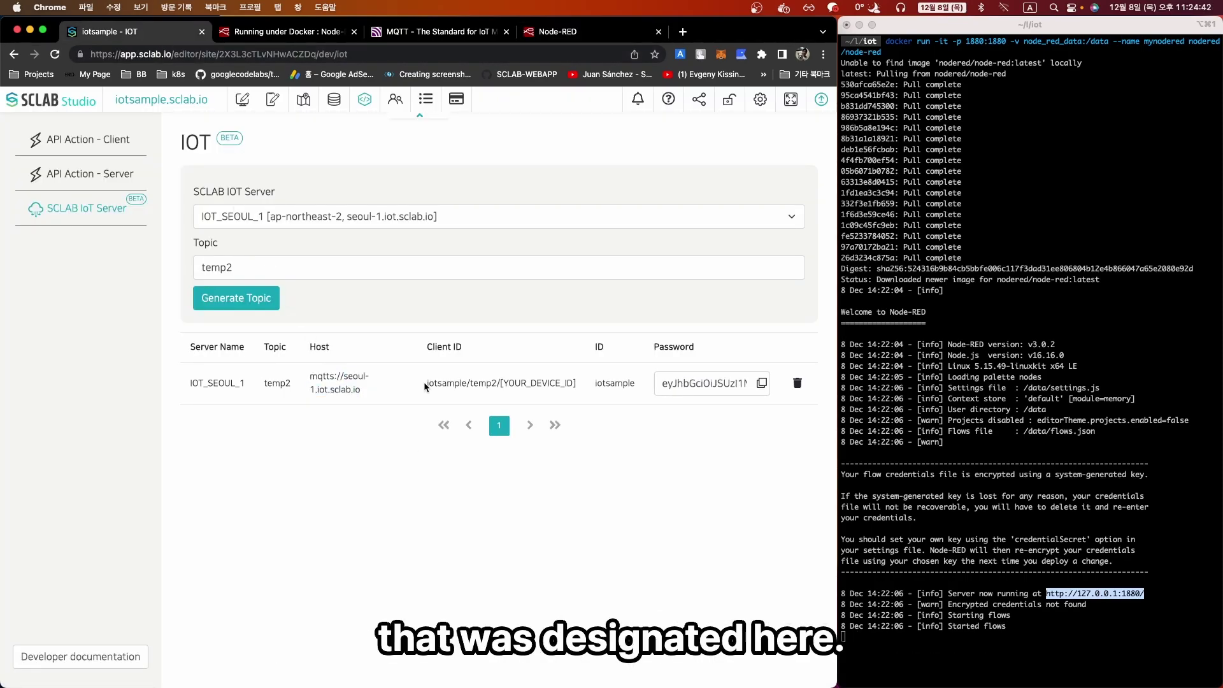
{"action": "left_click_drag", "start_coordinate": [423, 381], "coordinate": [579, 386]}
{"action": "key", "text": "super+c"}
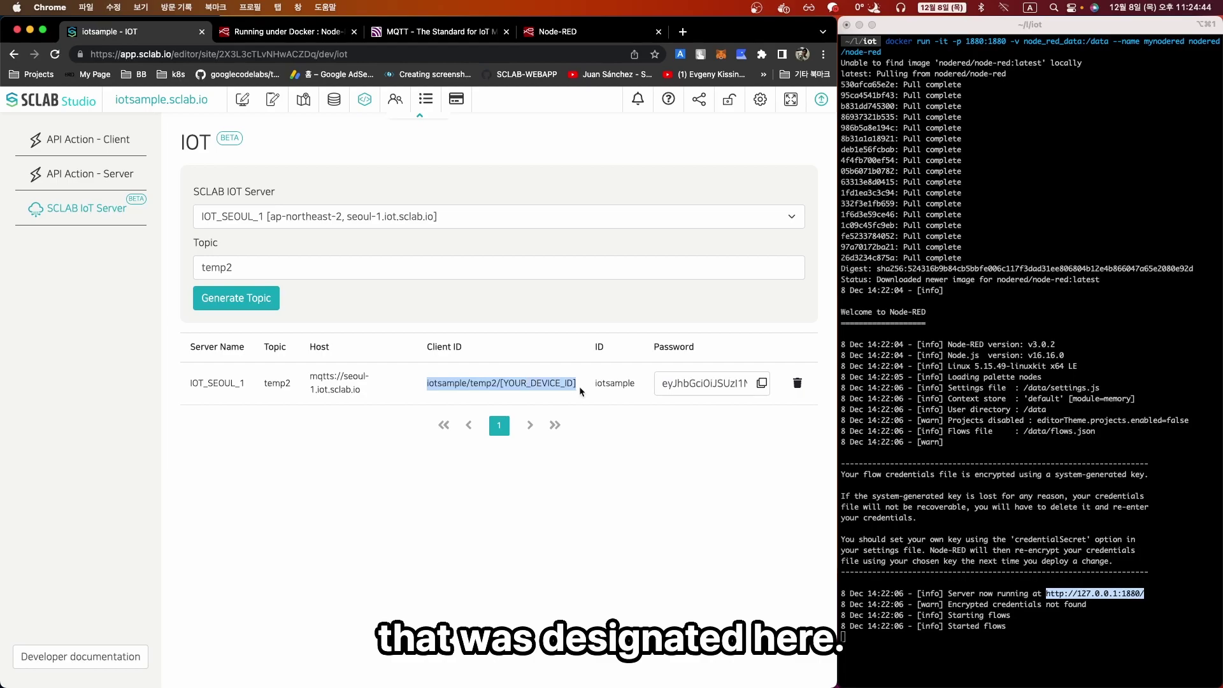
{"action": "left_click", "coordinate": [545, 35]}
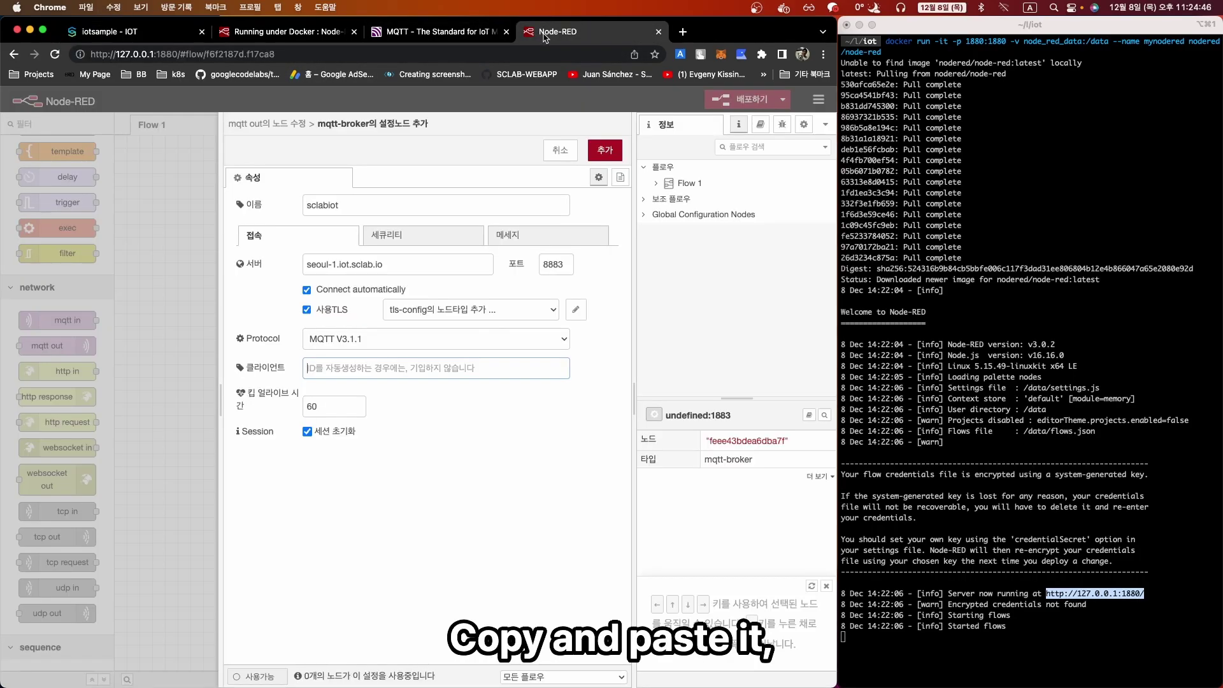
{"action": "left_click", "coordinate": [376, 369]}
{"action": "key", "text": "super+v"}
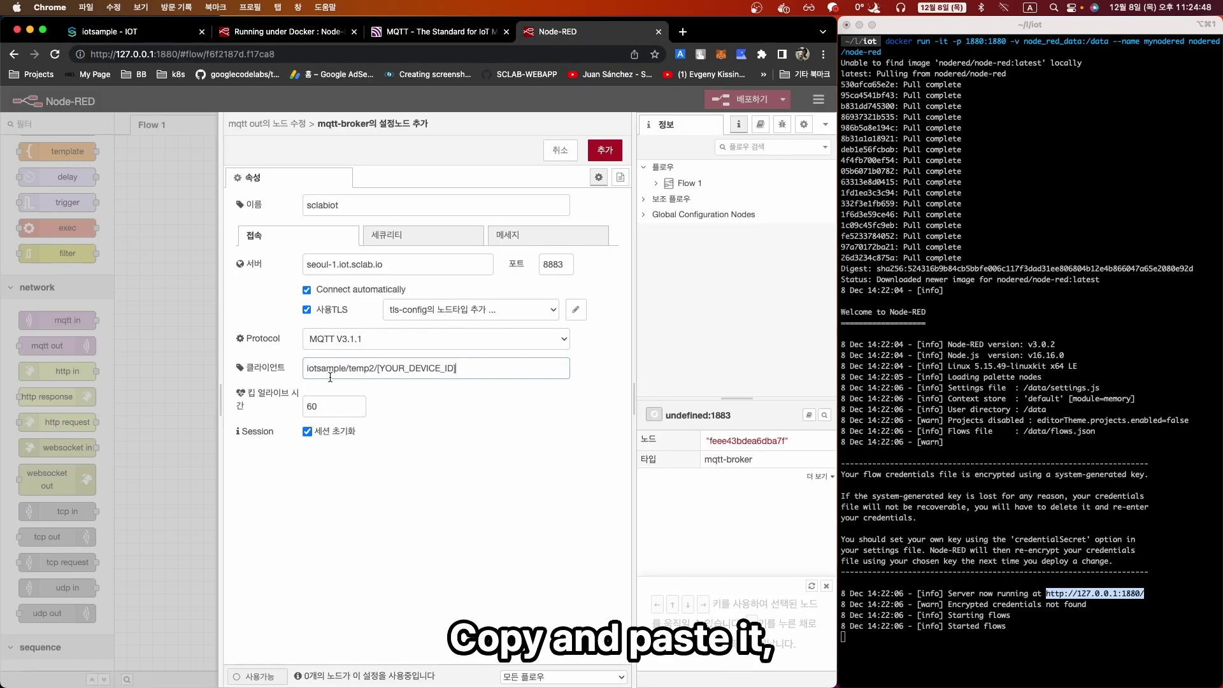
- Replace the [YOUR_DEVICE_ID] placeholder so that the client ID reads iotsample/temp2/node-red-1
{"action": "double_click", "coordinate": [380, 370]}
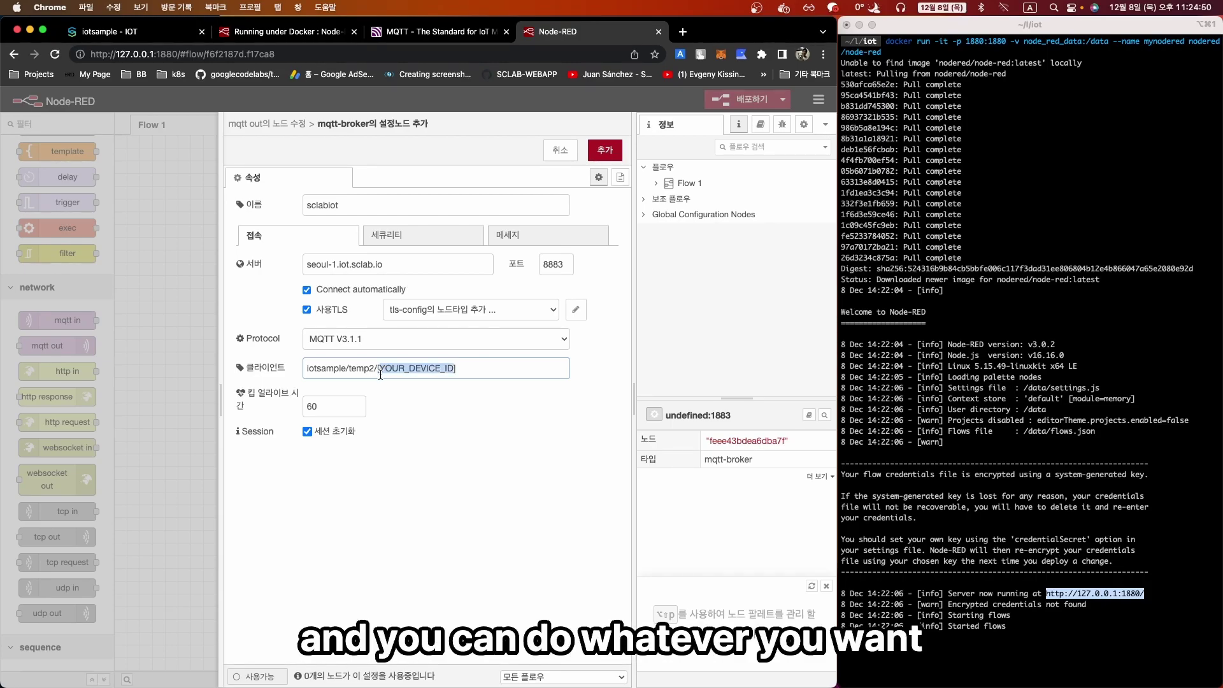
{"action": "left_click_drag", "start_coordinate": [376, 370], "coordinate": [481, 375]}
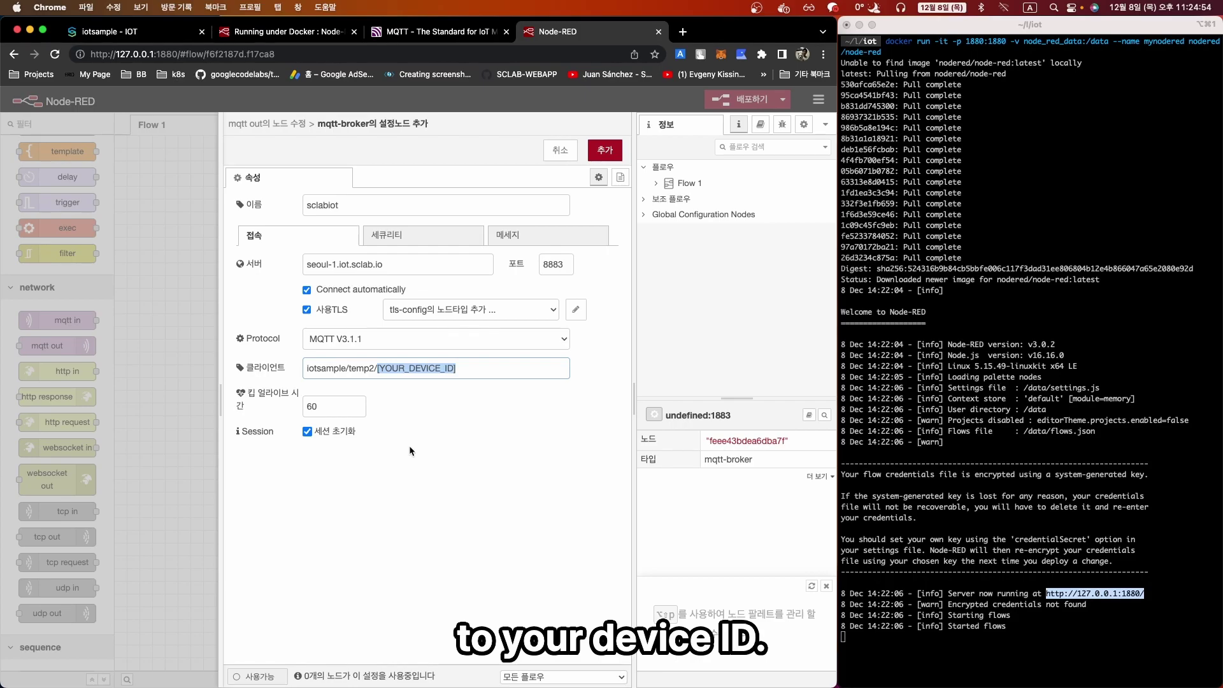
{"action": "type", "text": "1"}
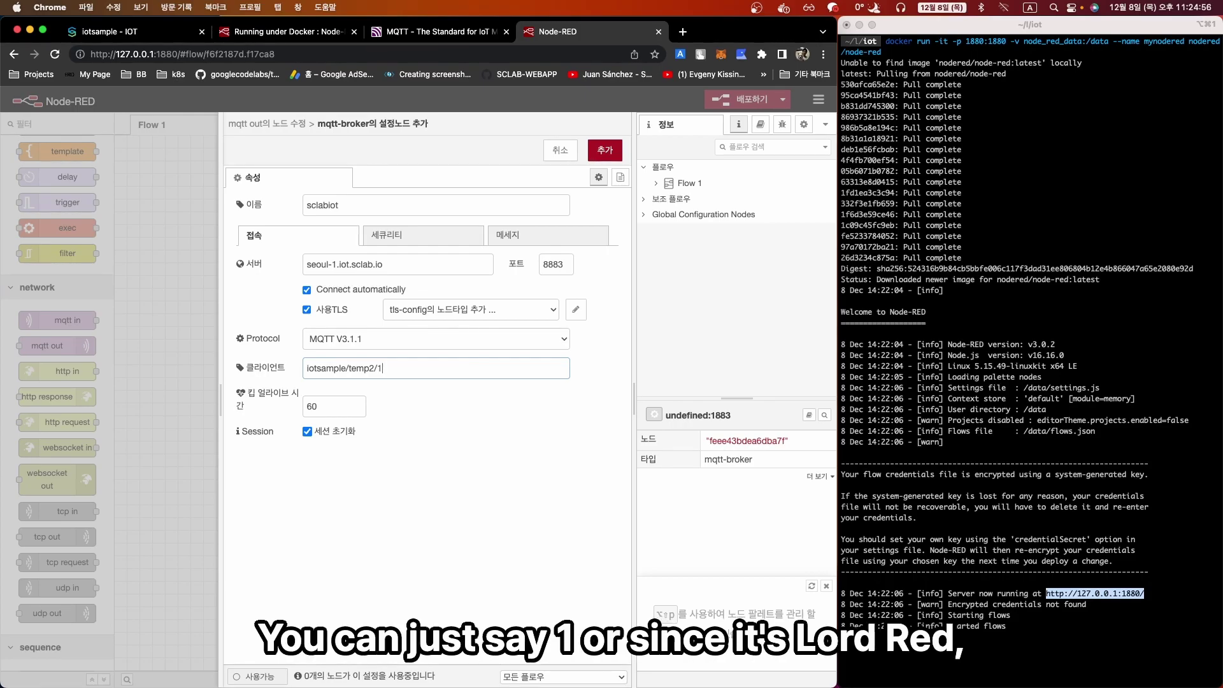
{"action": "key", "text": "BackSpace"}
{"action": "type", "text": "node-red-"}
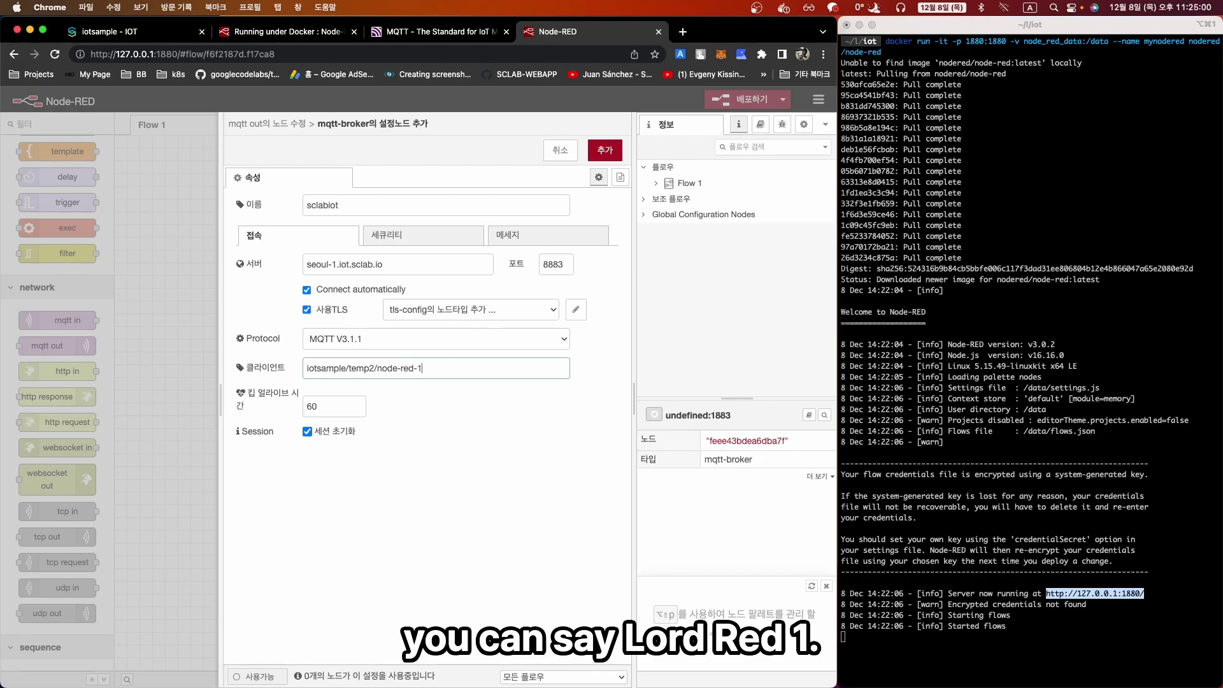
{"action": "key", "text": "shift+Left"}
{"action": "key", "text": "shift+Left"}
{"action": "key", "text": "shift+Left"}
{"action": "key", "text": "shift+Left"}
{"action": "key", "text": "shift+Left"}
{"action": "key", "text": "shift+Left"}
{"action": "key", "text": "shift+Left"}
{"action": "key", "text": "shift+Left"}
{"action": "key", "text": "shift+Left"}
{"action": "key", "text": "shift+Left"}
{"action": "key", "text": "shift+Left"}
{"action": "key", "text": "shift+Left"}
{"action": "key", "text": "shift+Left"}
{"action": "key", "text": "shift+Left"}
{"action": "key", "text": "shift+Left"}
{"action": "key", "text": "shift+Left"}
{"action": "key", "text": "shift+Left"}
{"action": "key", "text": "shift+Left"}
{"action": "key", "text": "shift+Left"}
{"action": "key", "text": "shift+Left"}
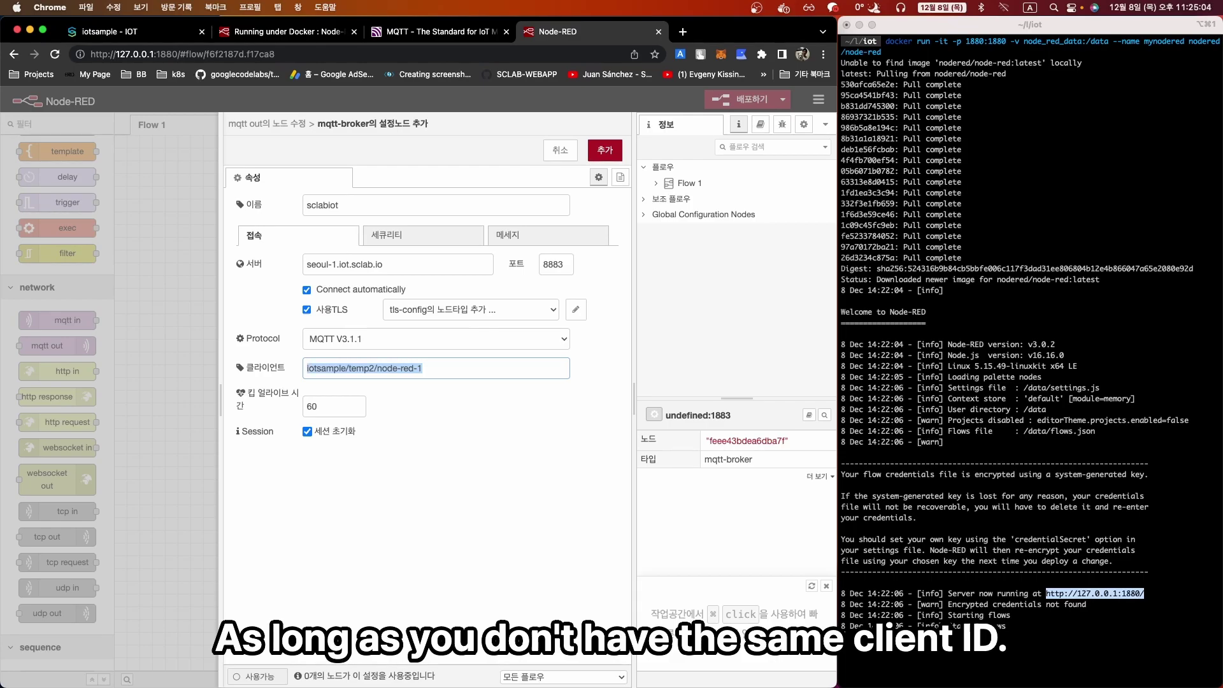
{"action": "key", "text": "Right"}
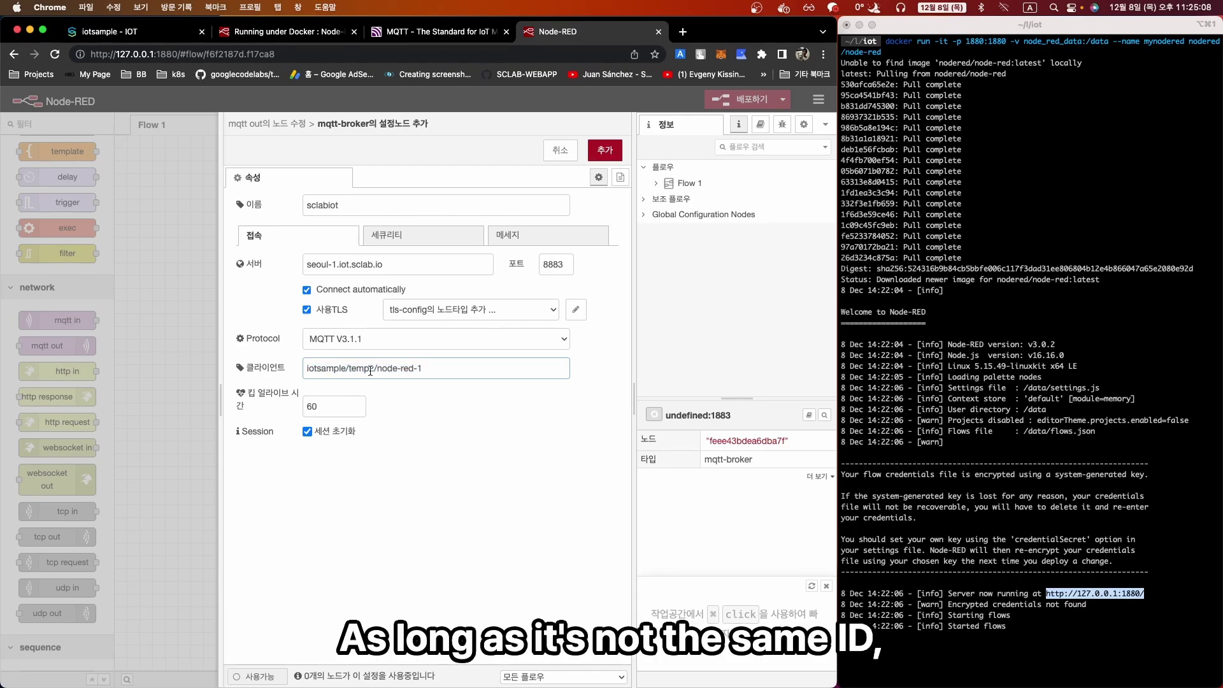
{"action": "left_click_drag", "start_coordinate": [376, 369], "coordinate": [434, 369]}
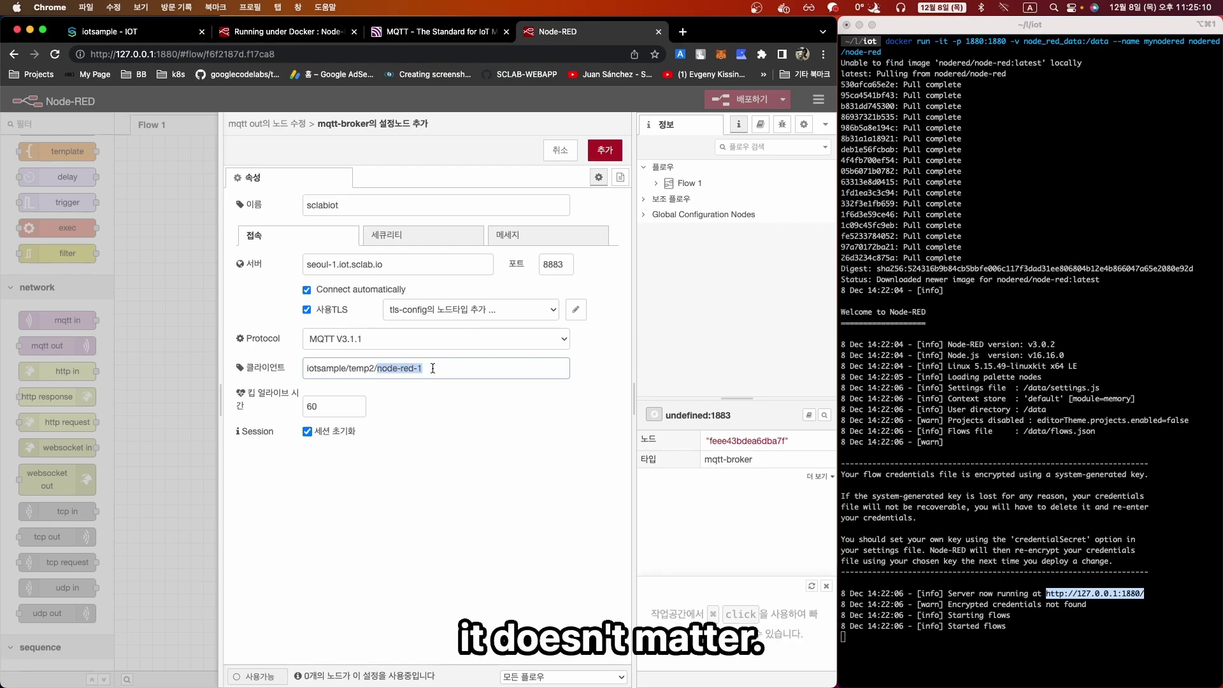
{"action": "left_click", "coordinate": [412, 401]}
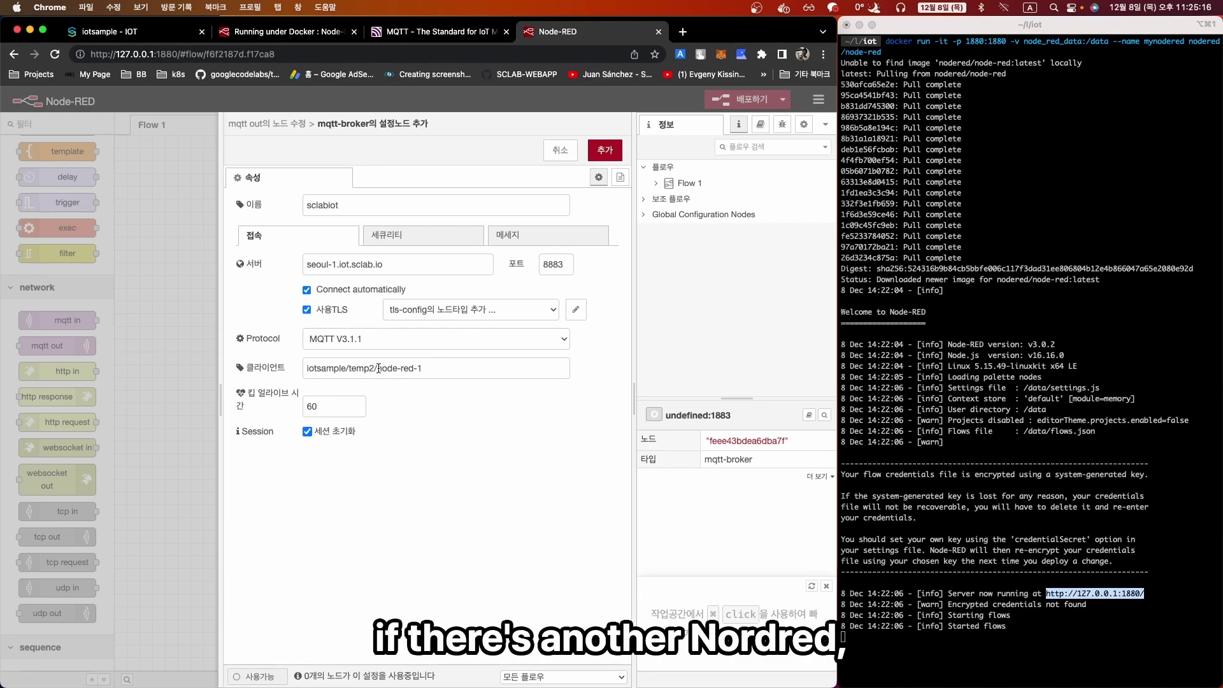
{"action": "left_click_drag", "start_coordinate": [426, 368], "coordinate": [380, 368]}
{"action": "left_click", "coordinate": [402, 422]}
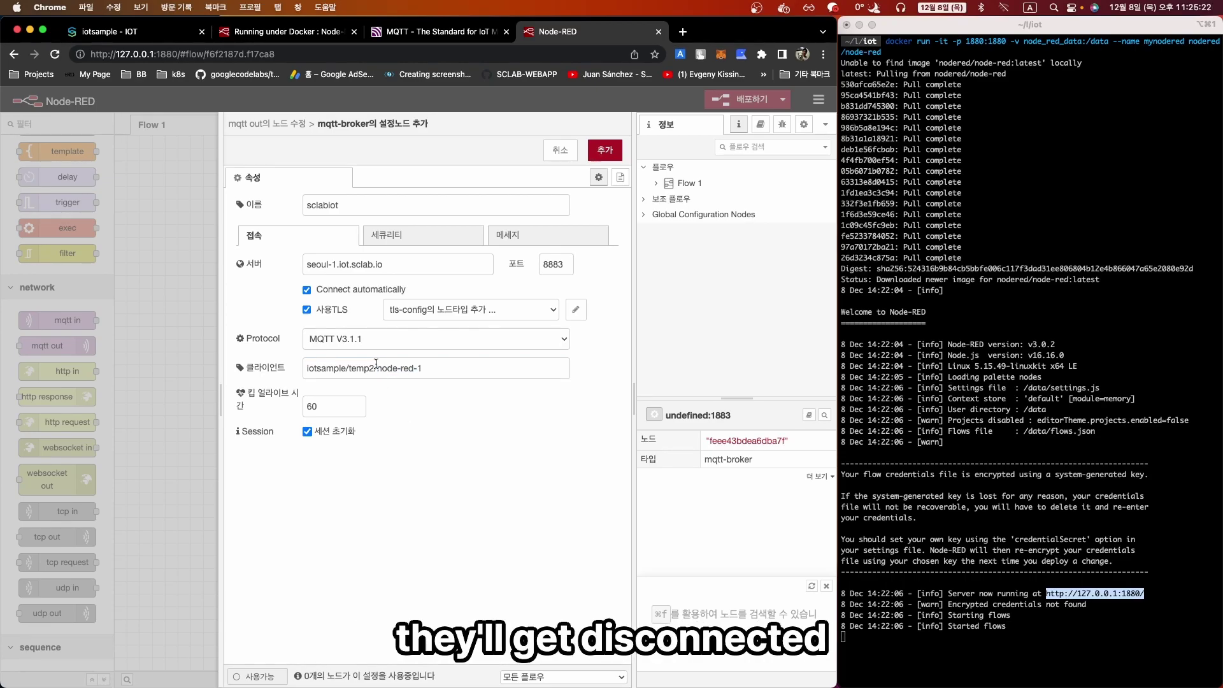
{"action": "left_click_drag", "start_coordinate": [376, 368], "coordinate": [423, 369]}
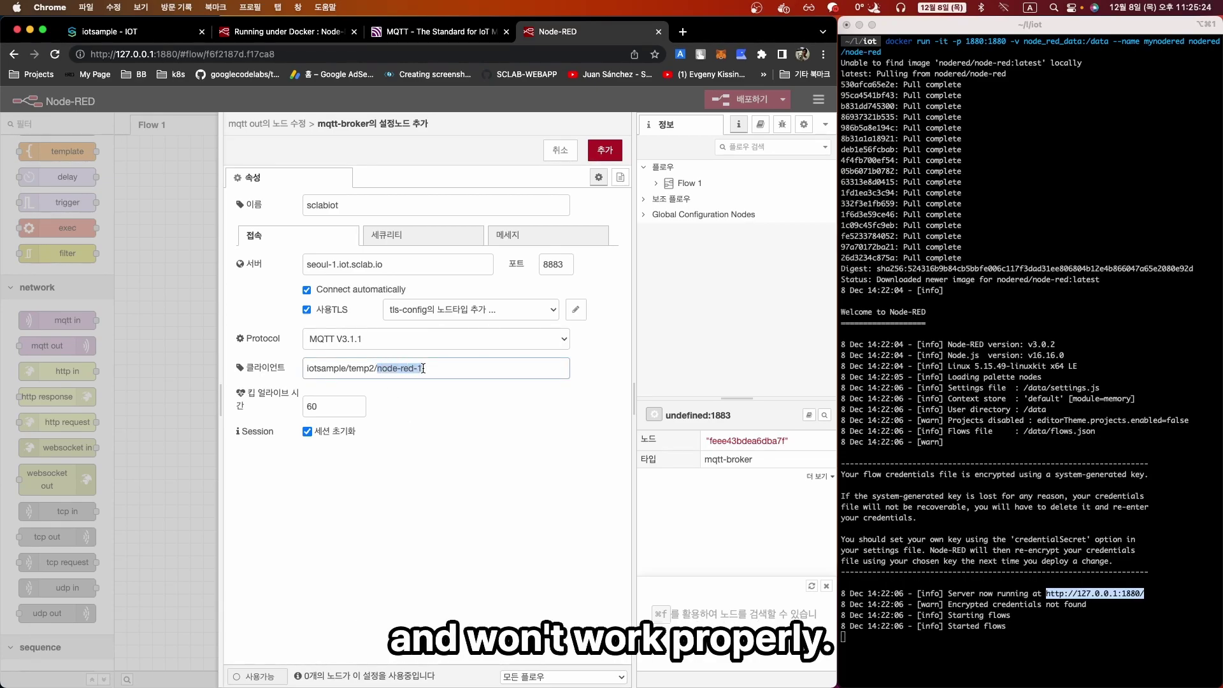
{"action": "left_click", "coordinate": [420, 406]}
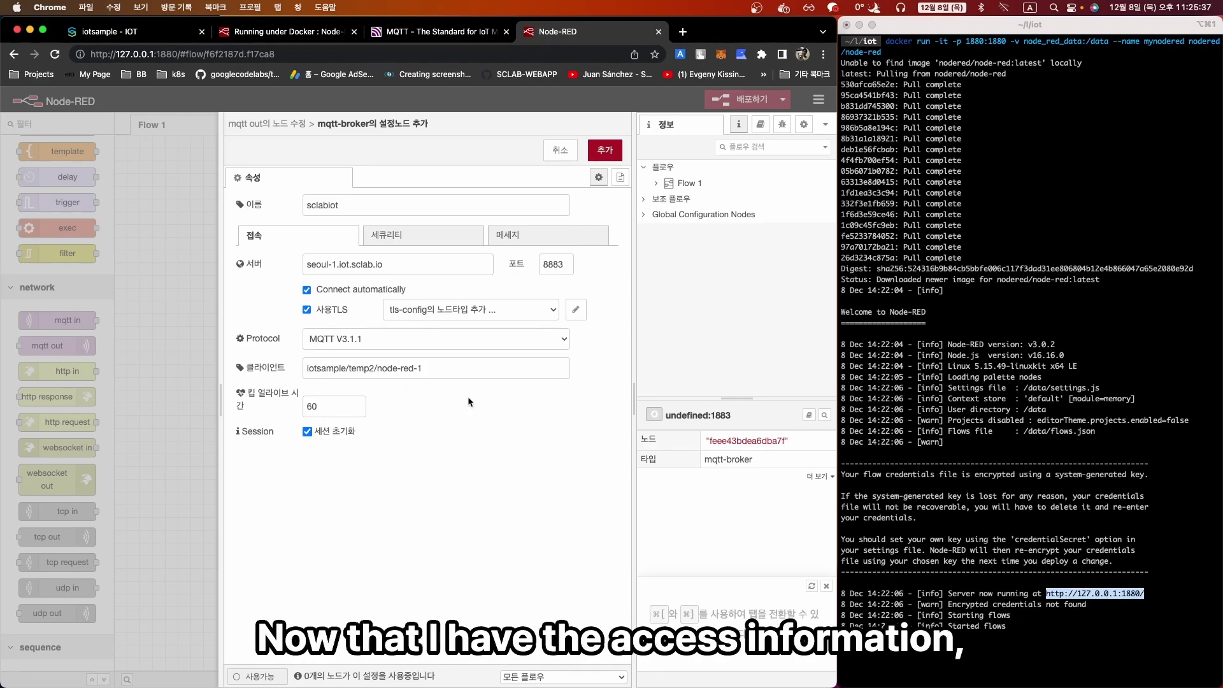
- Copy the temp2 topic's ID, iotsample, from SCLAB Studio into the user name of the broker's security settings
{"action": "left_click", "coordinate": [420, 240]}
{"action": "left_click", "coordinate": [397, 274]}
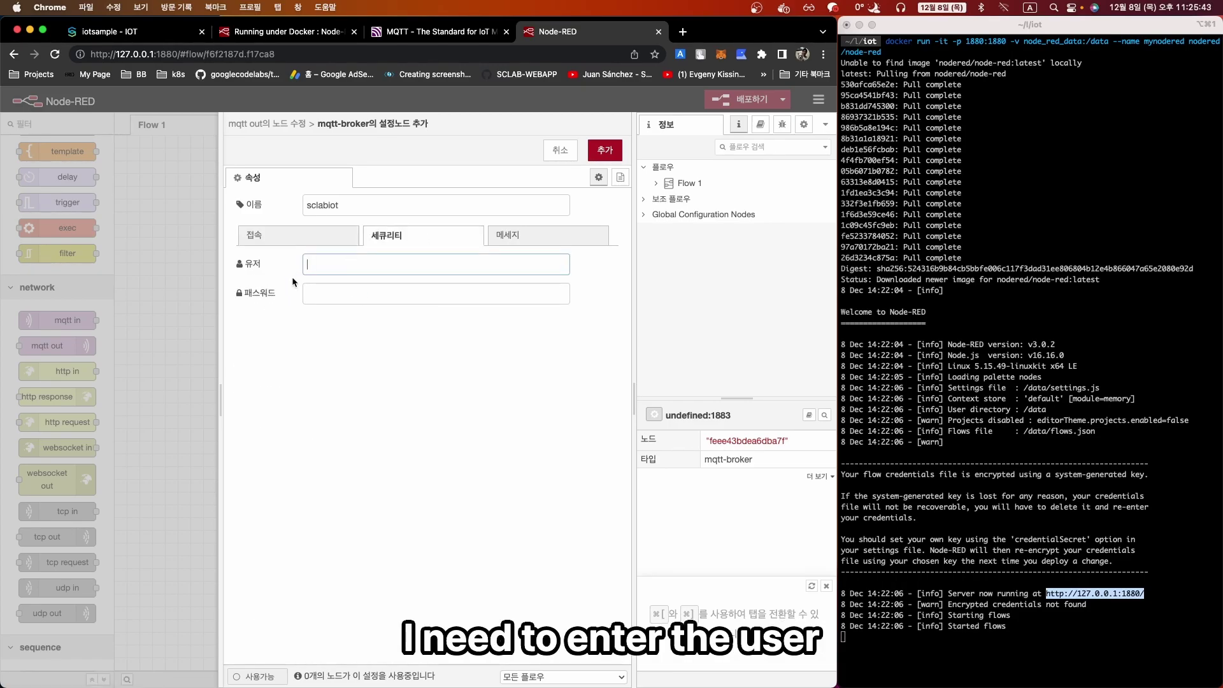
{"action": "left_click", "coordinate": [144, 35]}
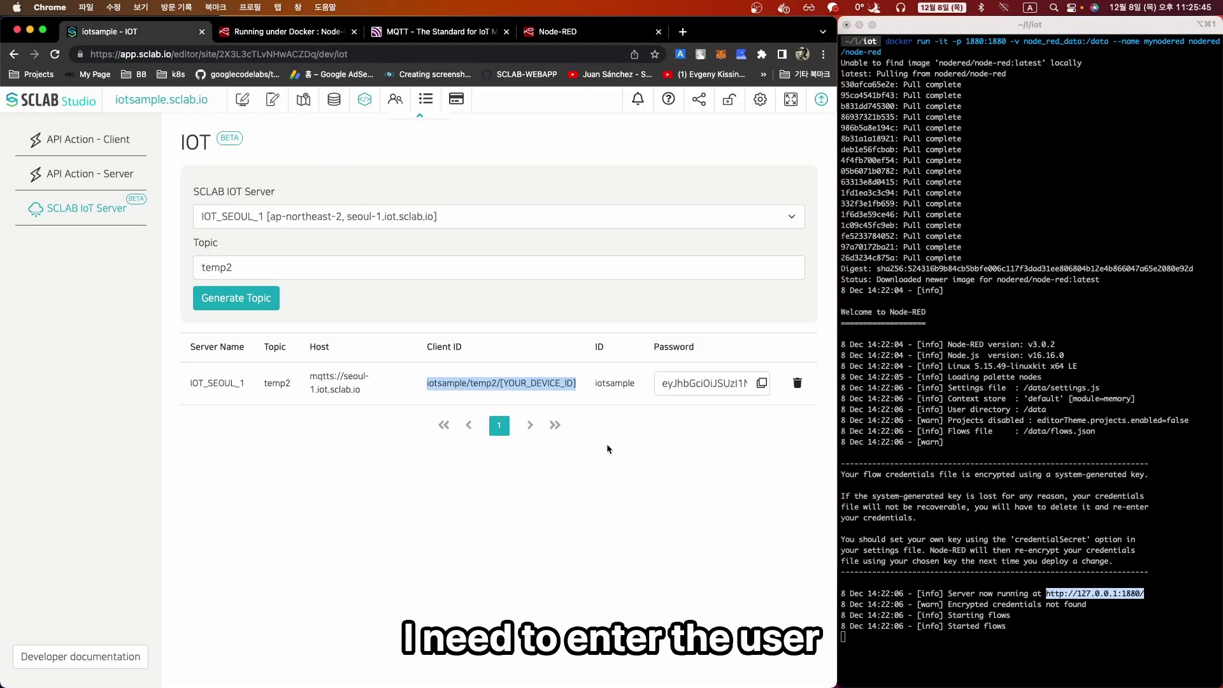
{"action": "double_click", "coordinate": [608, 383]}
{"action": "key", "text": "super+c"}
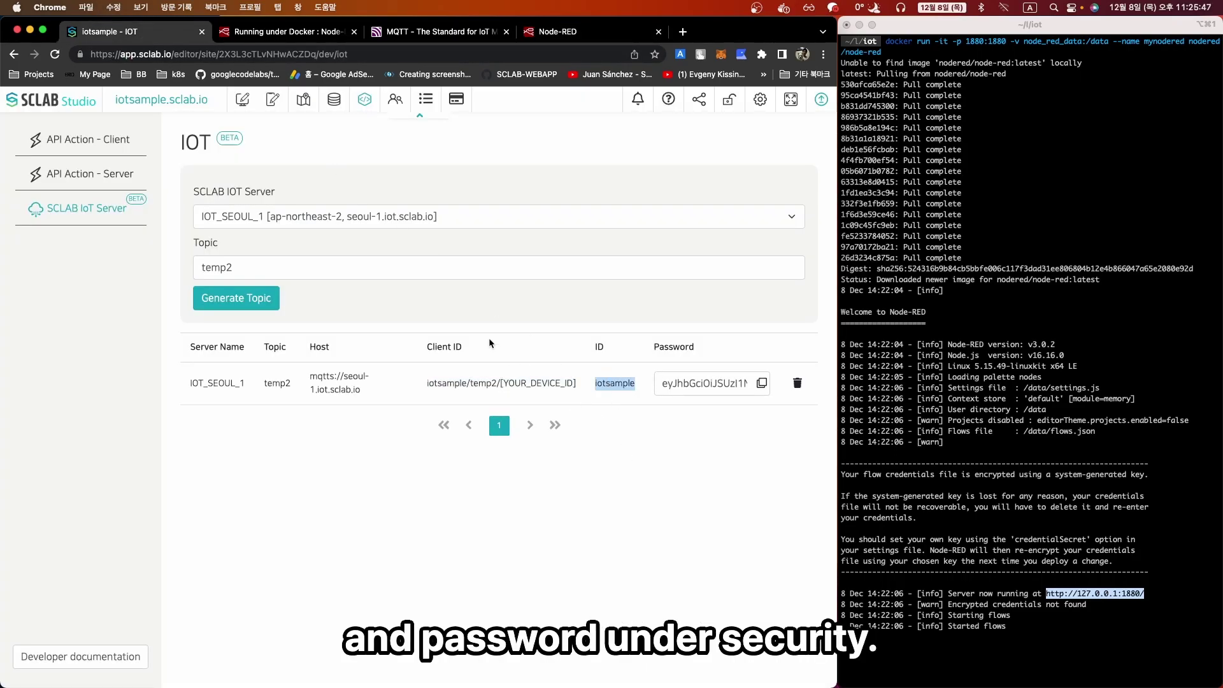
{"action": "left_click", "coordinate": [565, 34]}
{"action": "key", "text": "super+v"}
- Copy the temp2 topic's password from SCLAB Studio and paste it as the password in the broker's security settings
{"action": "left_click", "coordinate": [162, 36]}
{"action": "left_click", "coordinate": [762, 383]}
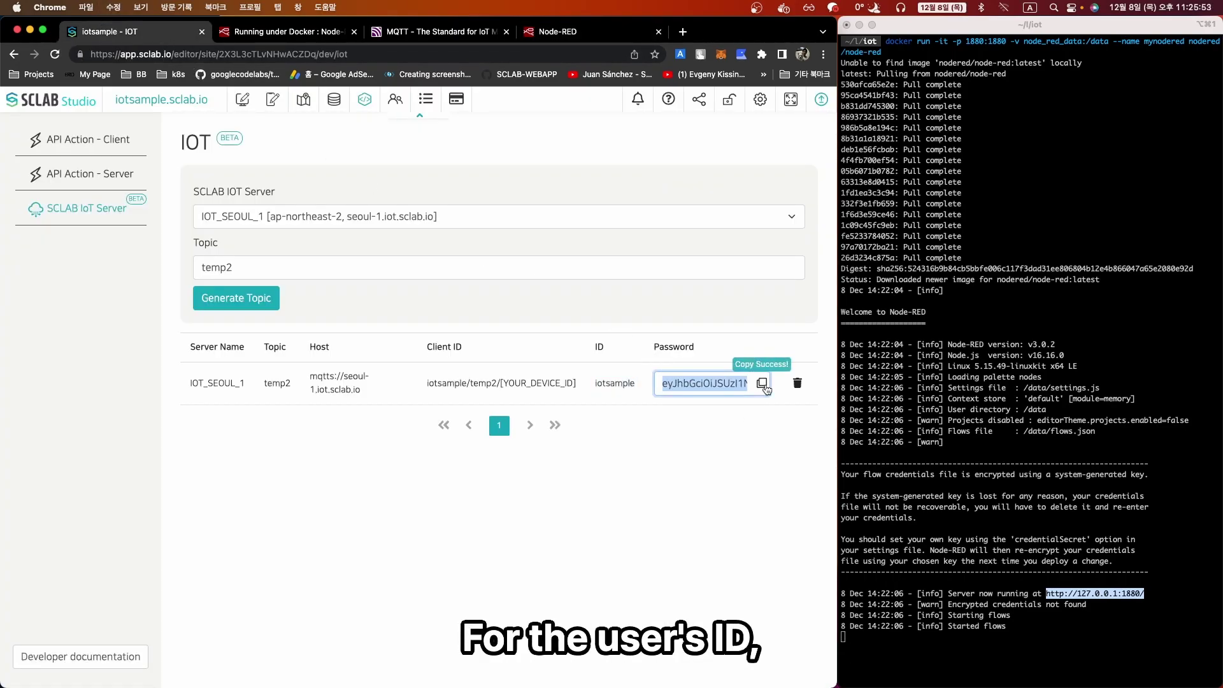
{"action": "left_click", "coordinate": [546, 32]}
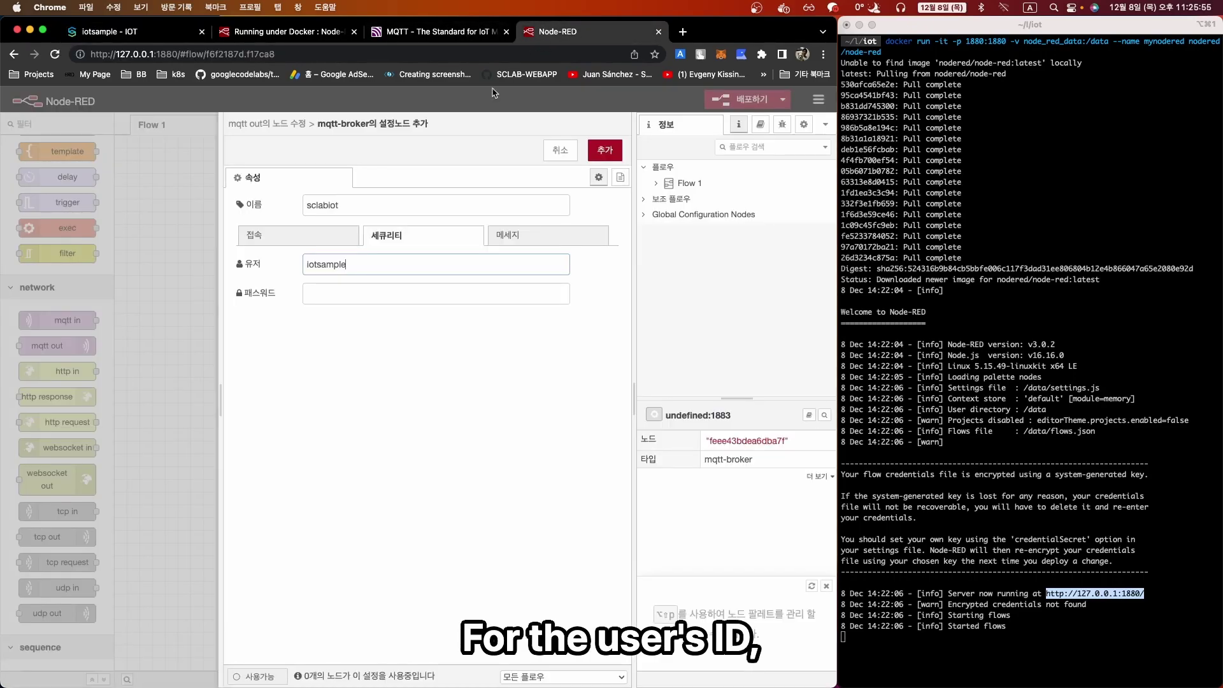
{"action": "left_click", "coordinate": [314, 294]}
{"action": "key", "text": "super+v"}
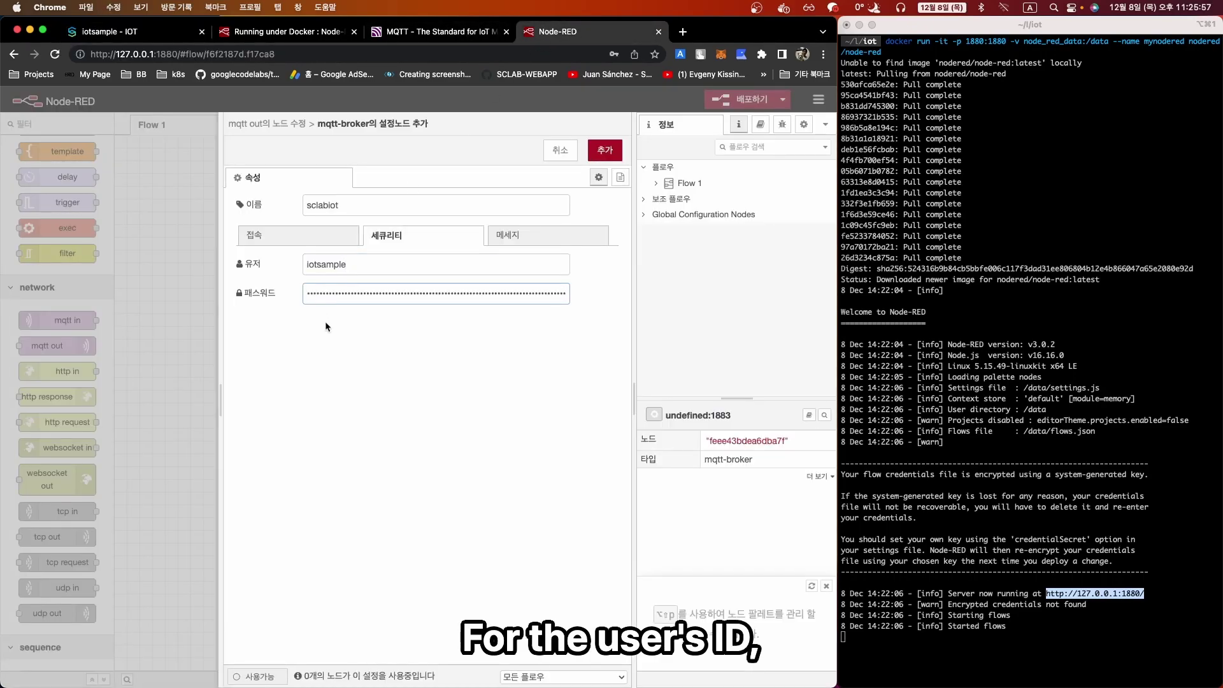
- Add the sclabiot broker configuration and use it as the mqtt out node's server
{"action": "left_click", "coordinate": [346, 376]}
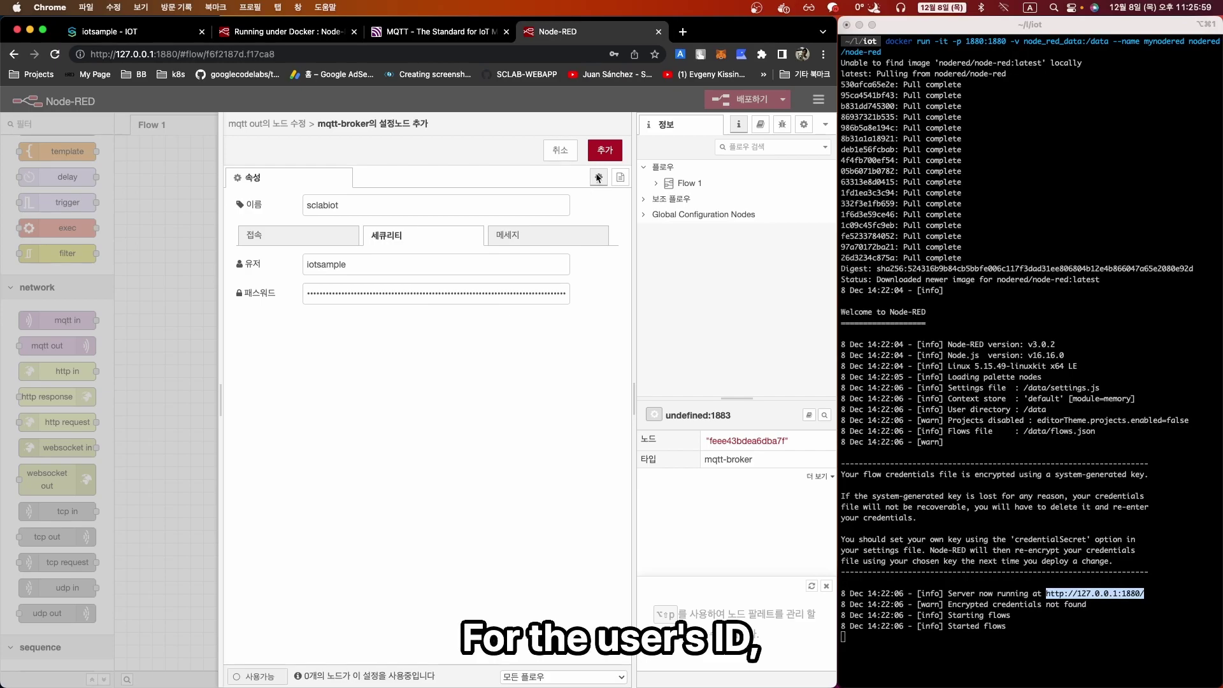
{"action": "left_click", "coordinate": [604, 151]}
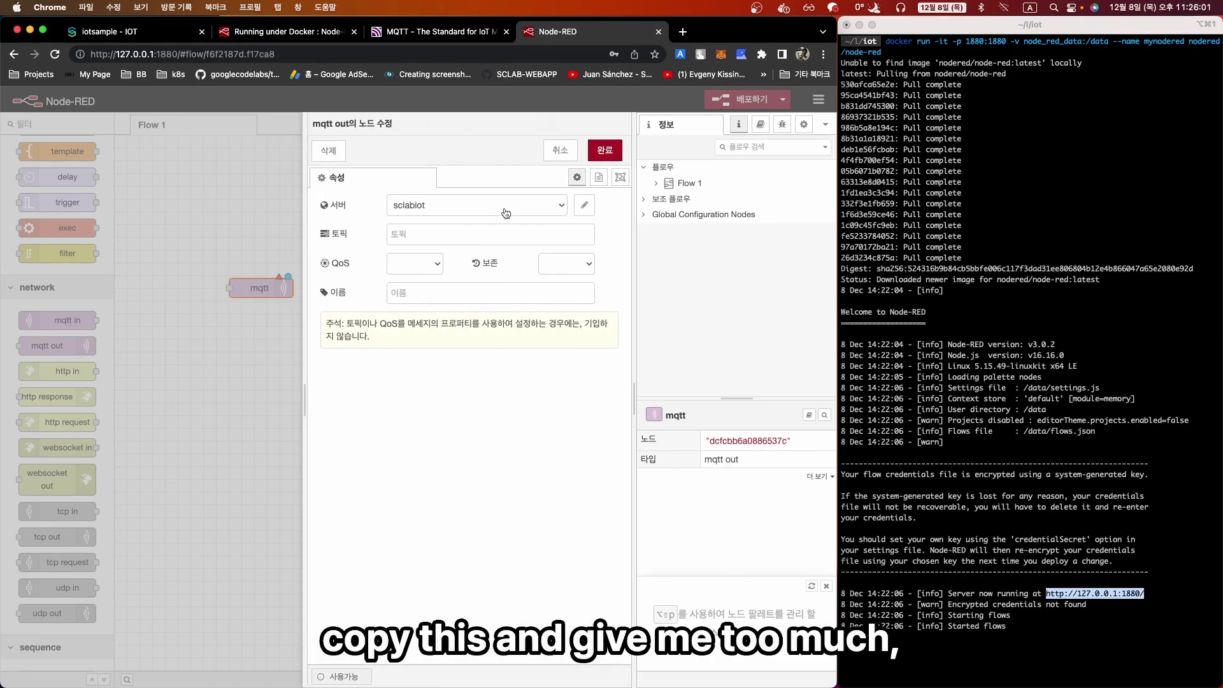
- Copy the topic name temp2 from SCLAB Studio into the mqtt out node's topic and save the node
{"action": "left_click", "coordinate": [439, 229]}
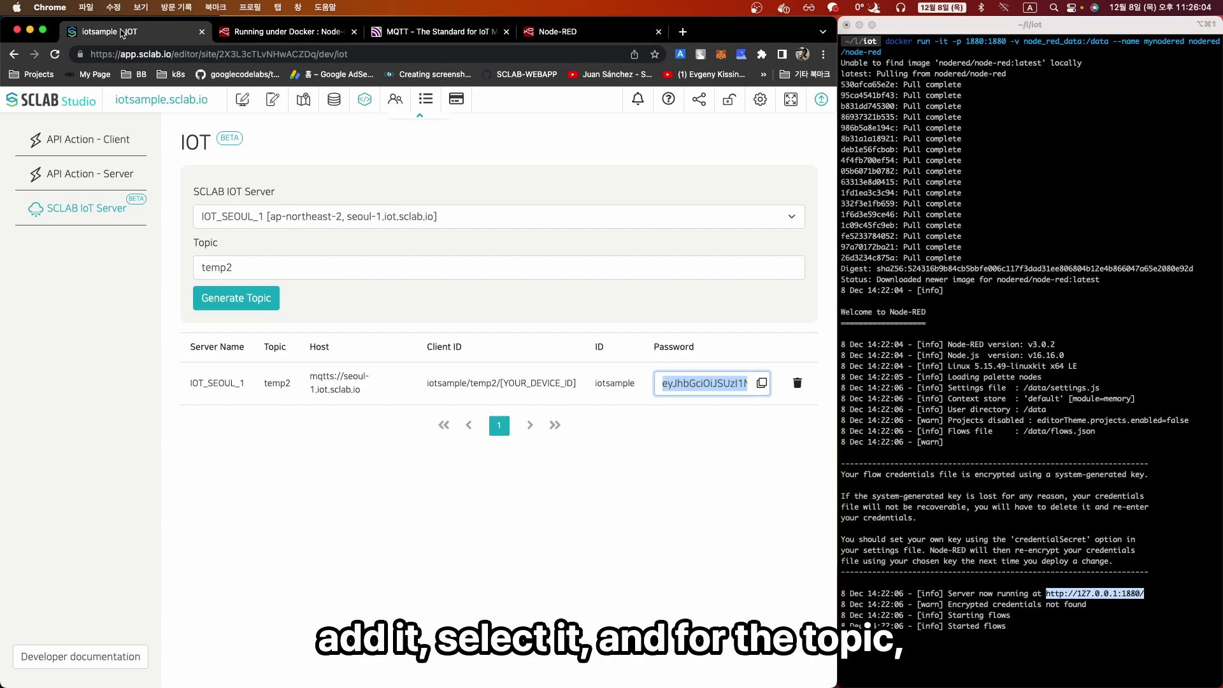
{"action": "left_click", "coordinate": [123, 33]}
{"action": "double_click", "coordinate": [275, 383]}
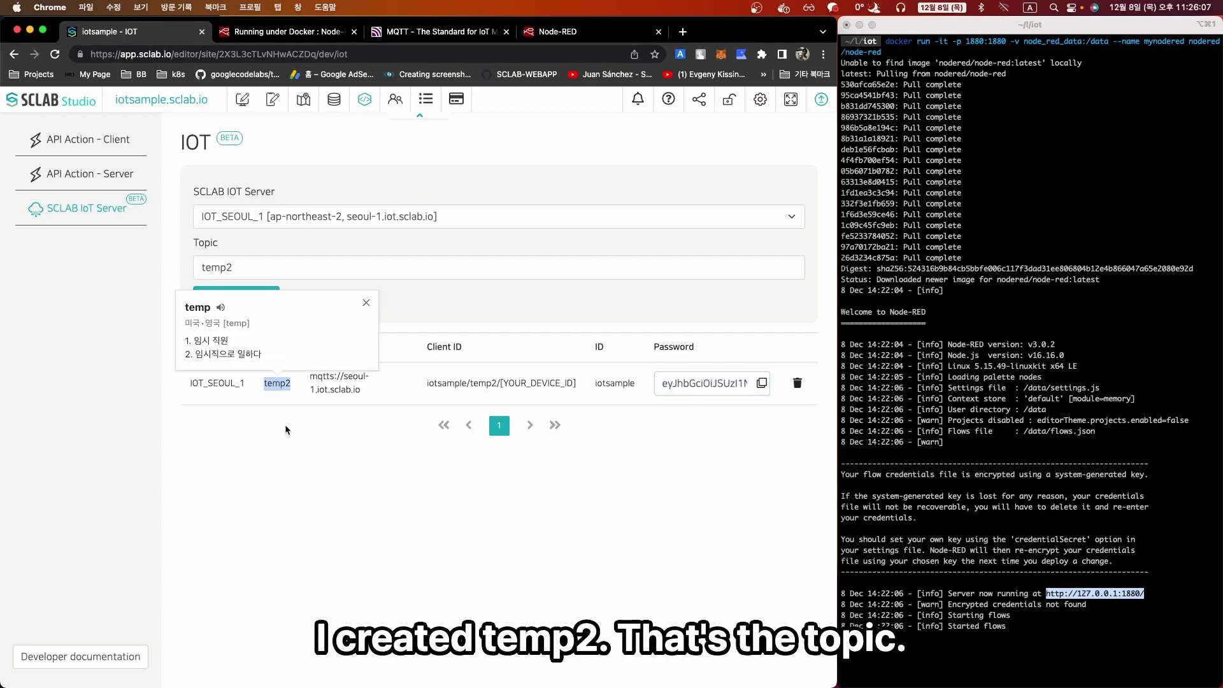
{"action": "left_click", "coordinate": [284, 427]}
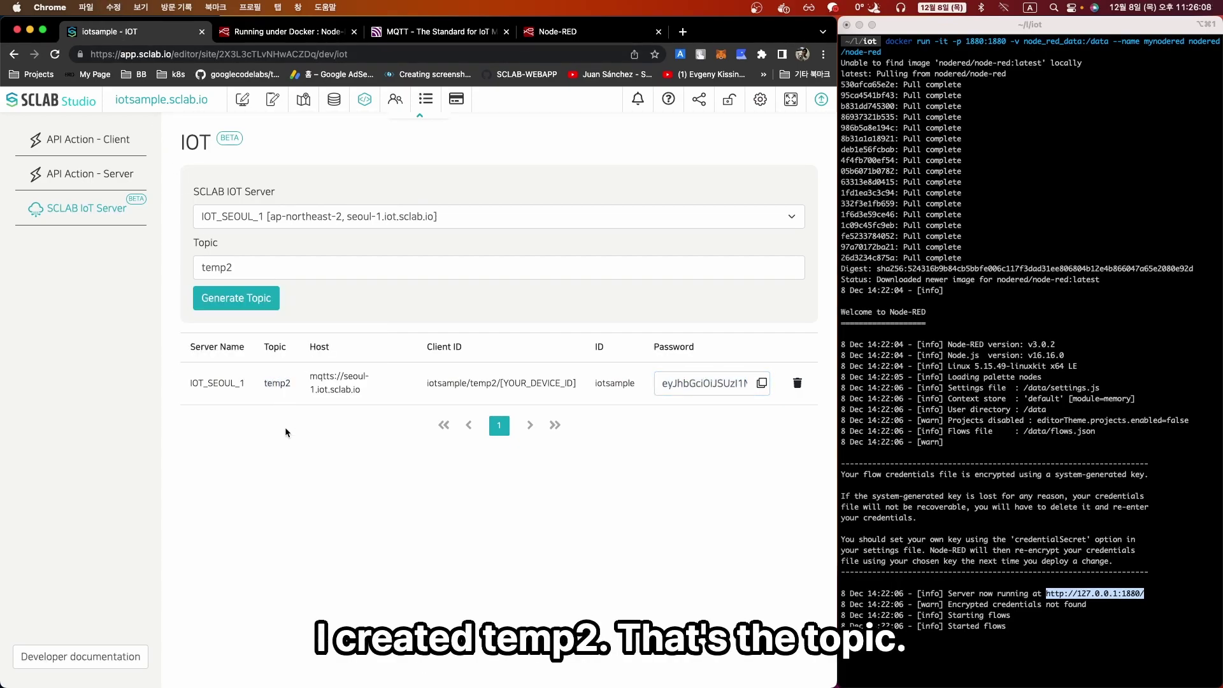
{"action": "left_click", "coordinate": [546, 36]}
{"action": "left_click", "coordinate": [404, 235]}
{"action": "key", "text": "super+v"}
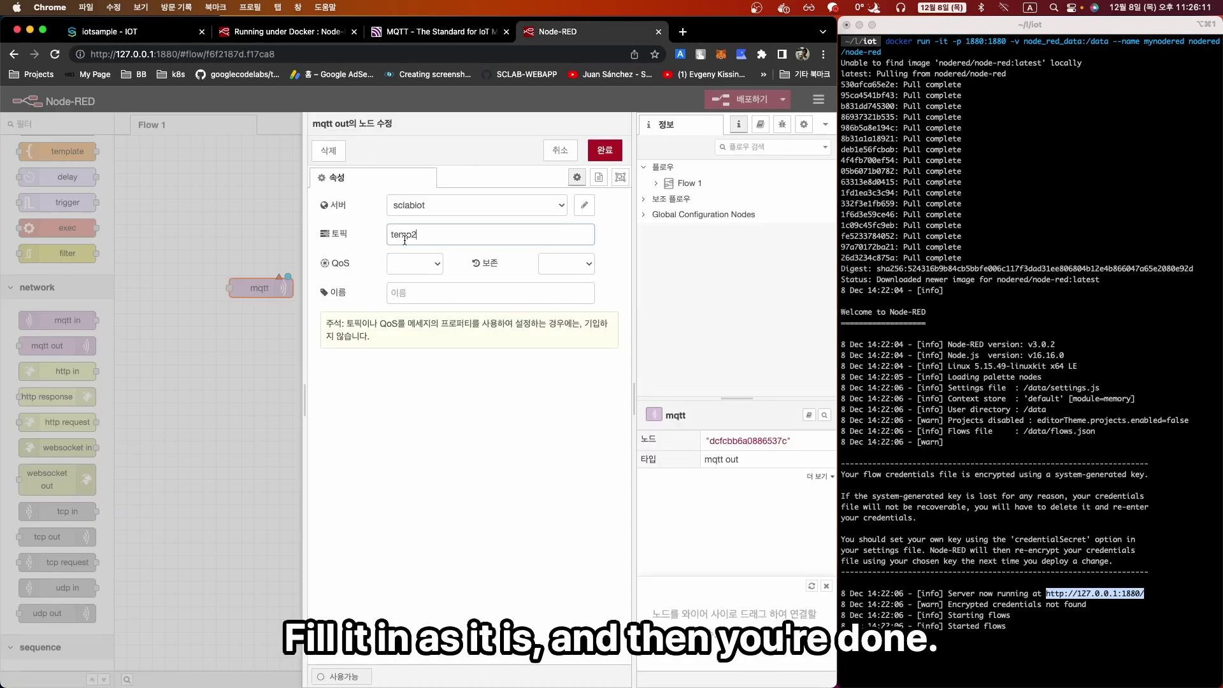
{"action": "left_click", "coordinate": [419, 373]}
{"action": "left_click", "coordinate": [601, 151]}
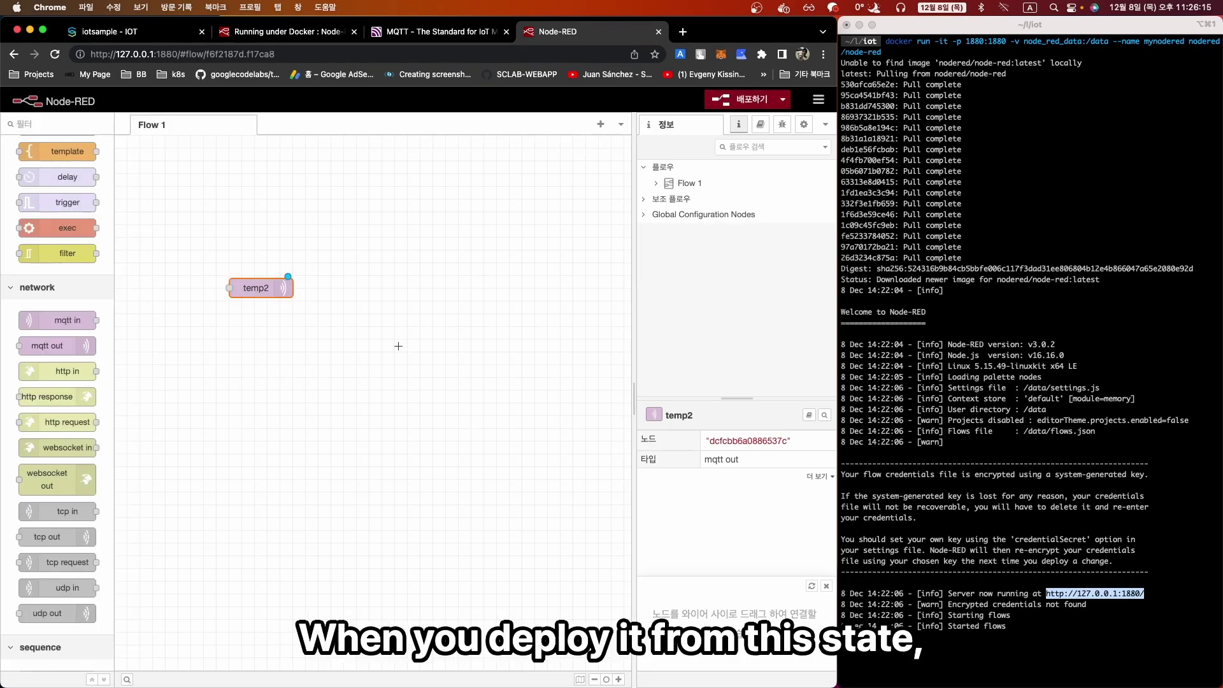
- Deploy Flow 1 with the configured temp2 node
{"action": "left_click", "coordinate": [359, 363]}
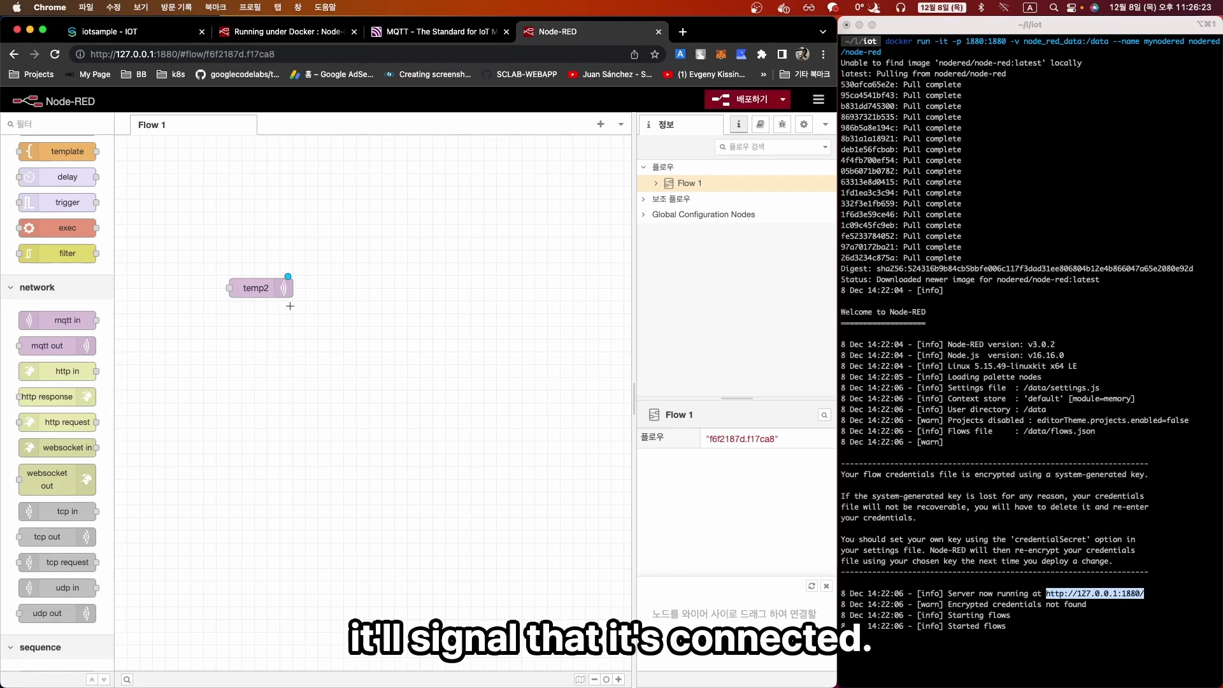
{"action": "left_click", "coordinate": [720, 102]}
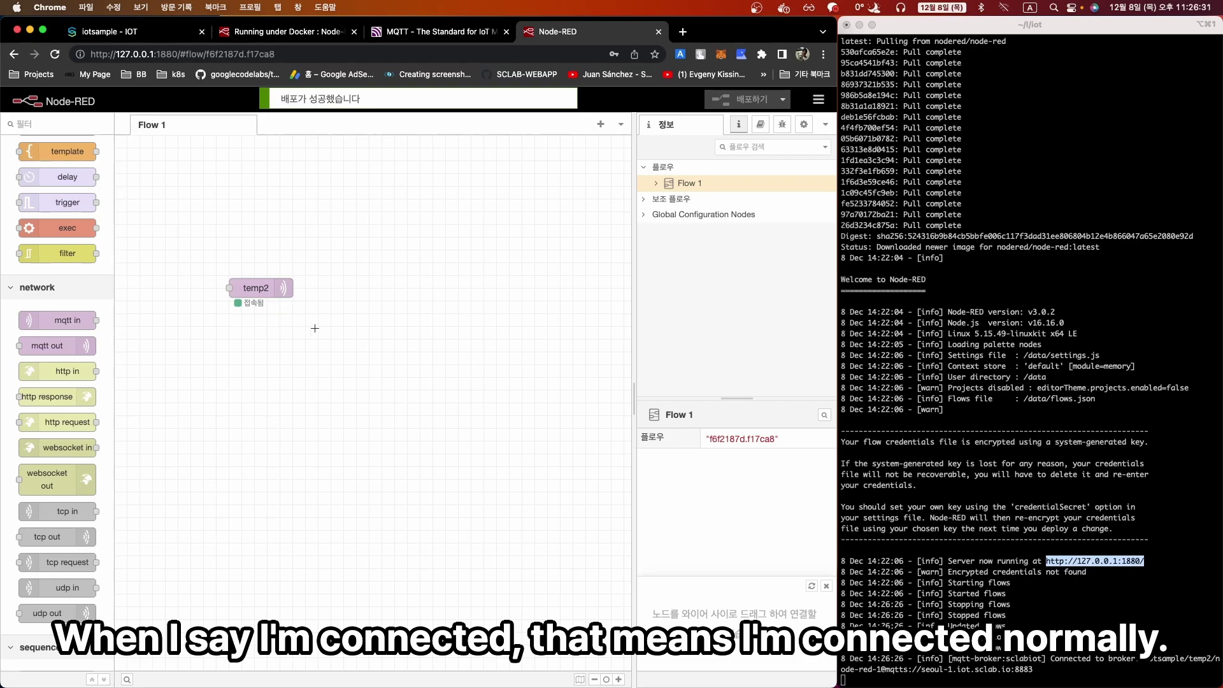
- Make room ahead of the temp2 node and place an inject node and a function node in line before it
{"action": "left_click_drag", "start_coordinate": [258, 285], "coordinate": [398, 291]}
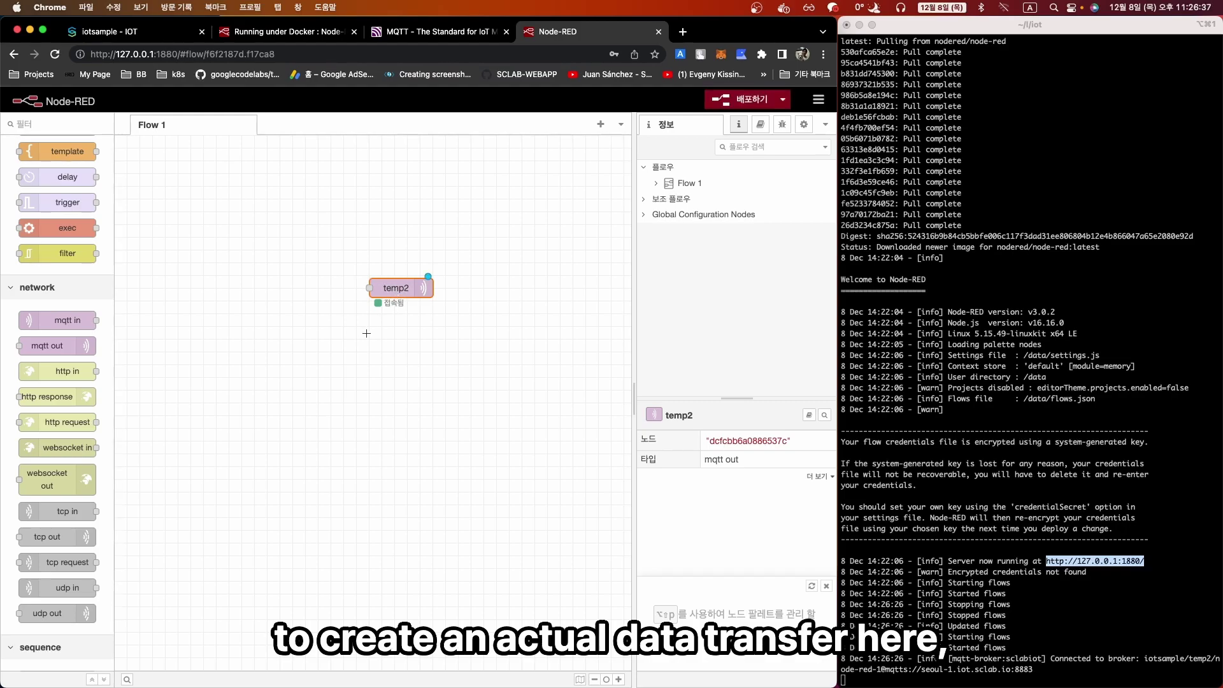
{"action": "left_click", "coordinate": [366, 333]}
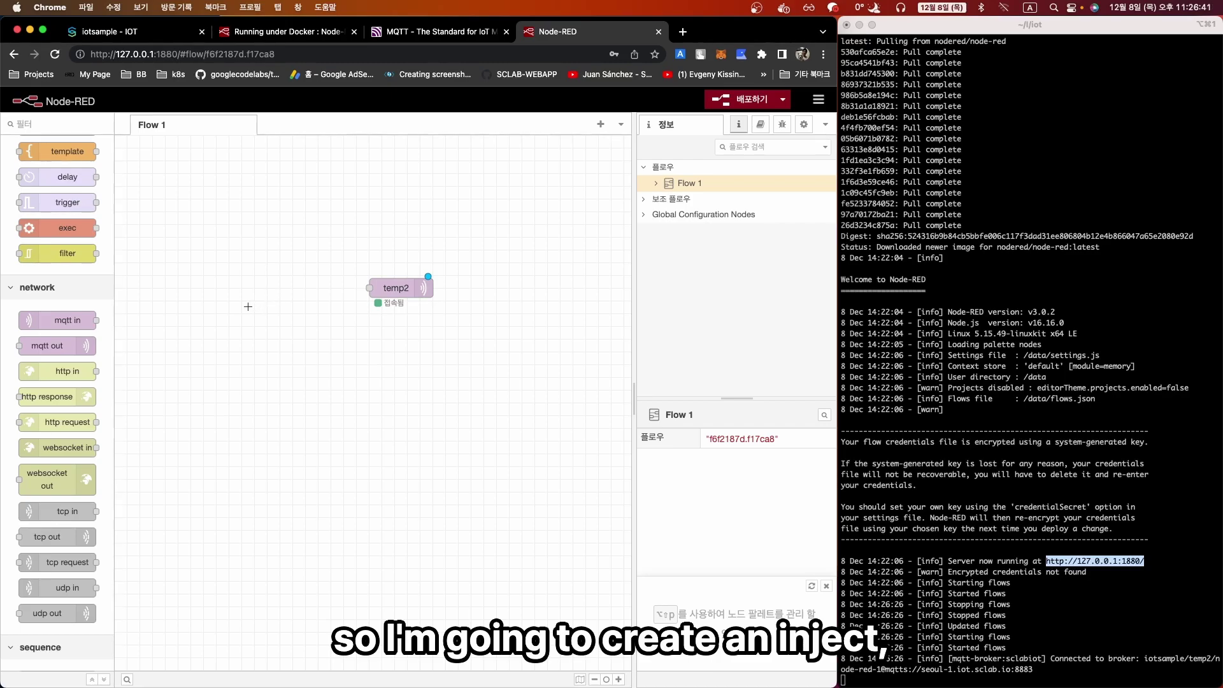
{"action": "scroll", "coordinate": [67, 351], "scroll_direction": "up", "scroll_amount": 10}
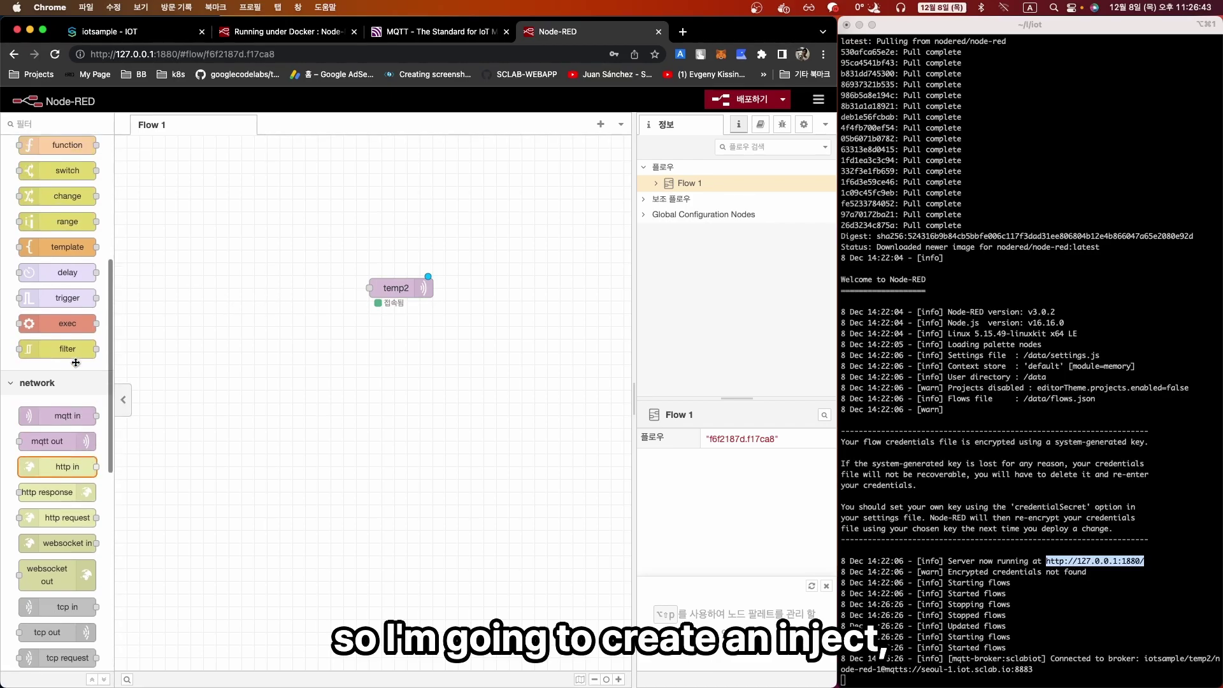
{"action": "left_click_drag", "start_coordinate": [64, 180], "coordinate": [185, 296]}
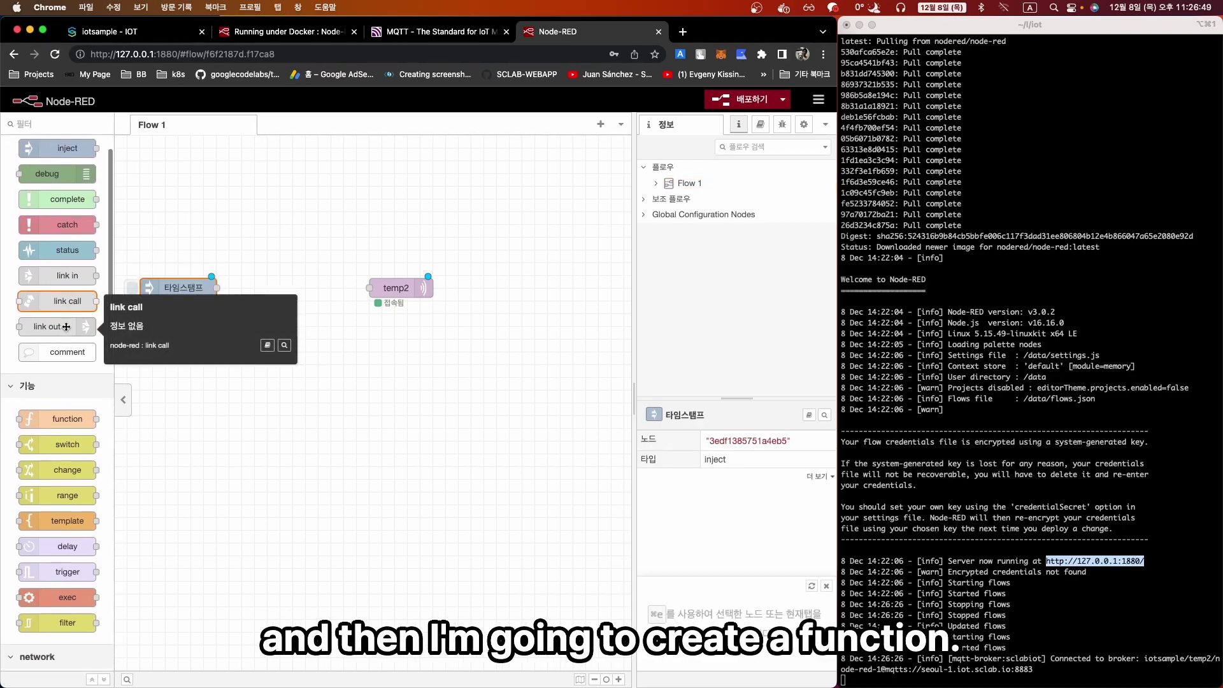
{"action": "scroll", "coordinate": [63, 345], "scroll_direction": "down", "scroll_amount": 3}
{"action": "left_click_drag", "start_coordinate": [61, 316], "coordinate": [312, 289]}
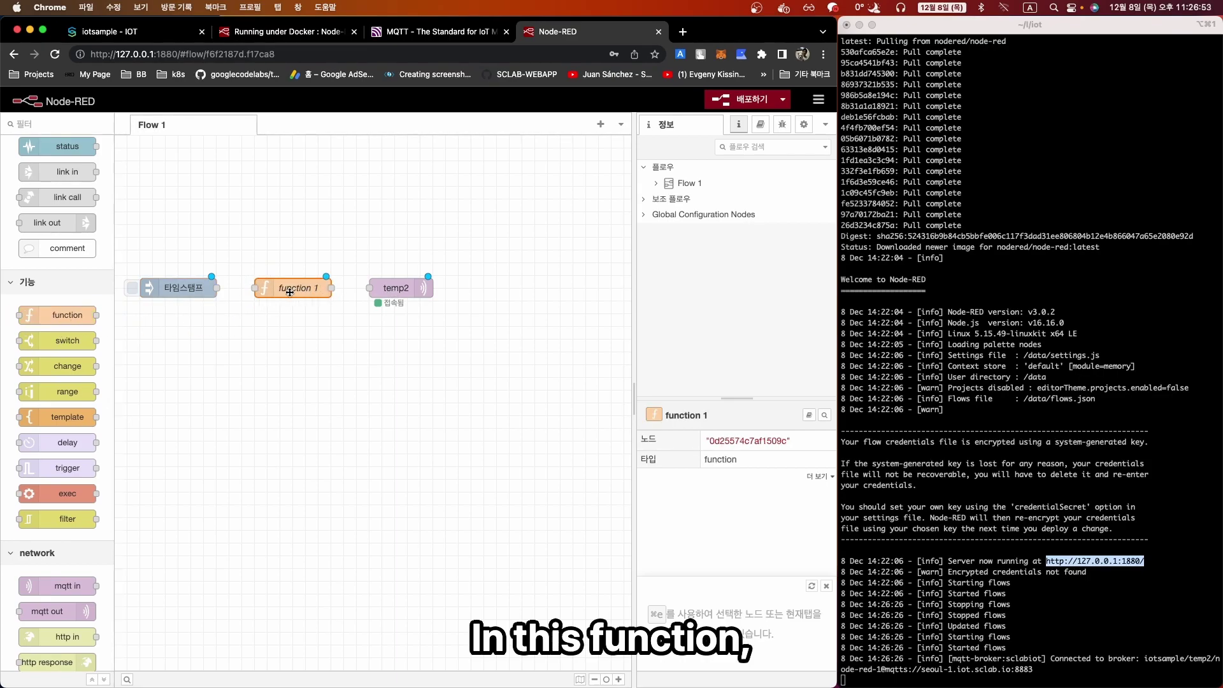
- In the function node's code, set msg.payload to an object with temp: Math.random() * 100
{"action": "double_click", "coordinate": [295, 291]}
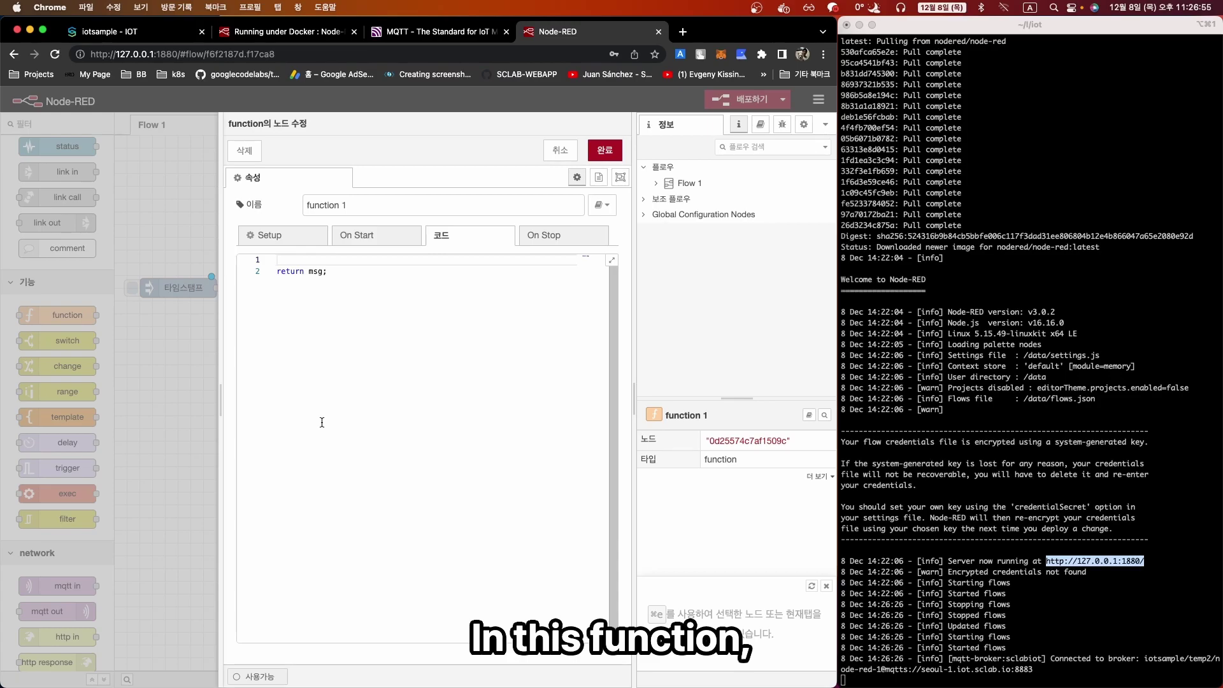
{"action": "type", "text": "msg.payload = {temp: "}
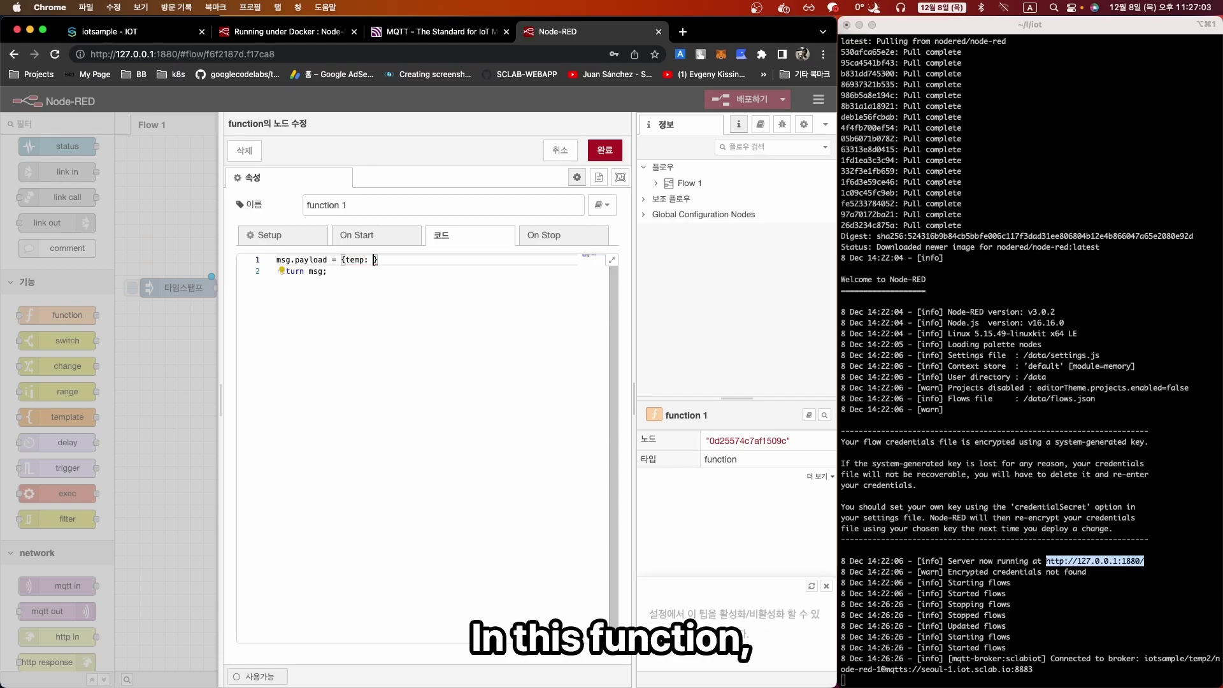
{"action": "type", "text": "M"}
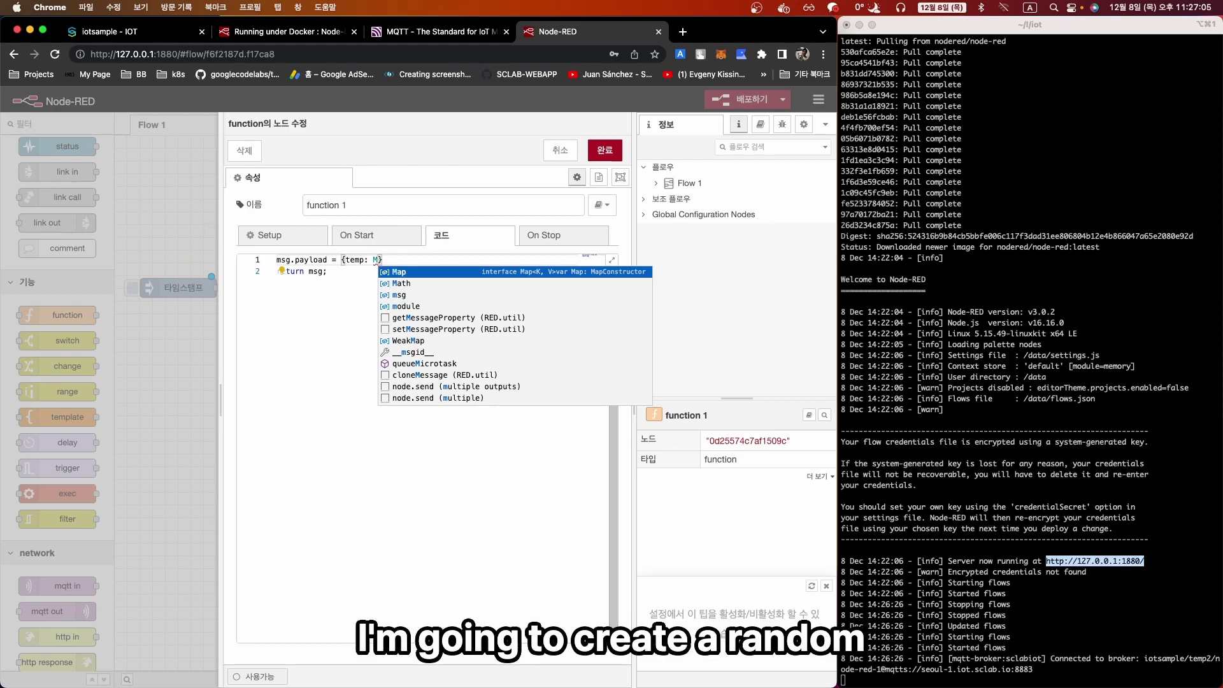
{"action": "type", "text": "ath.random()"}
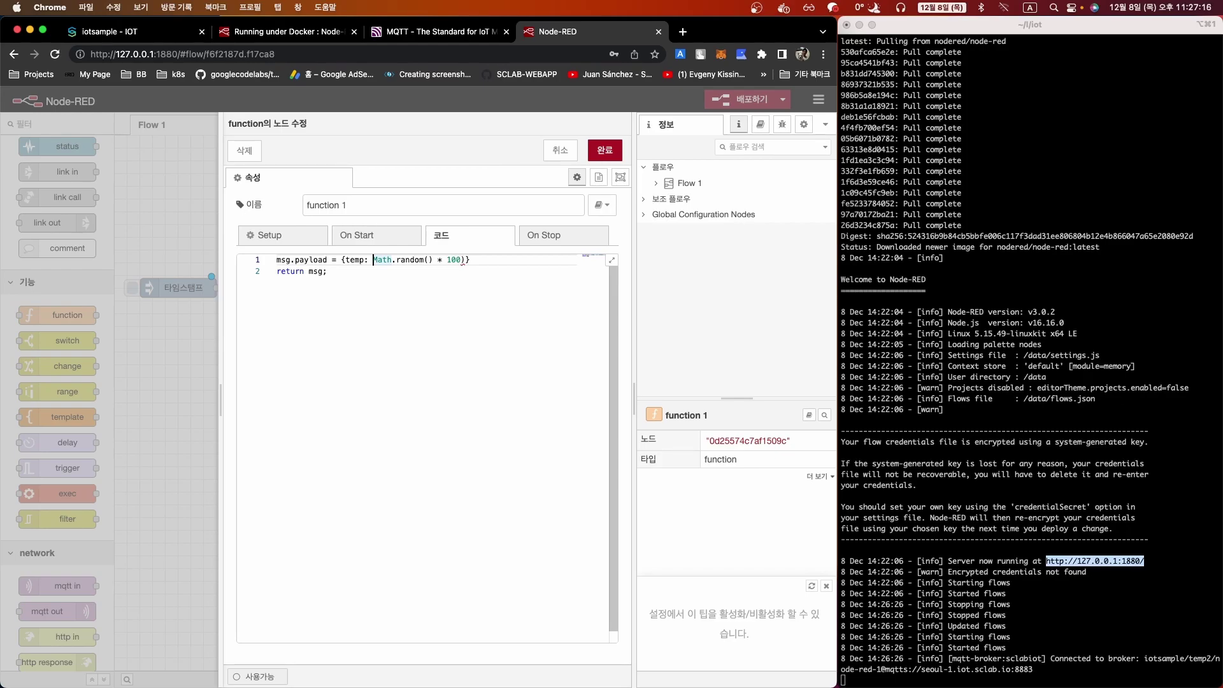
- Wrap the random temp expression in Math.round() so that it yields whole numbers
{"action": "type", "text": "Math.round("}
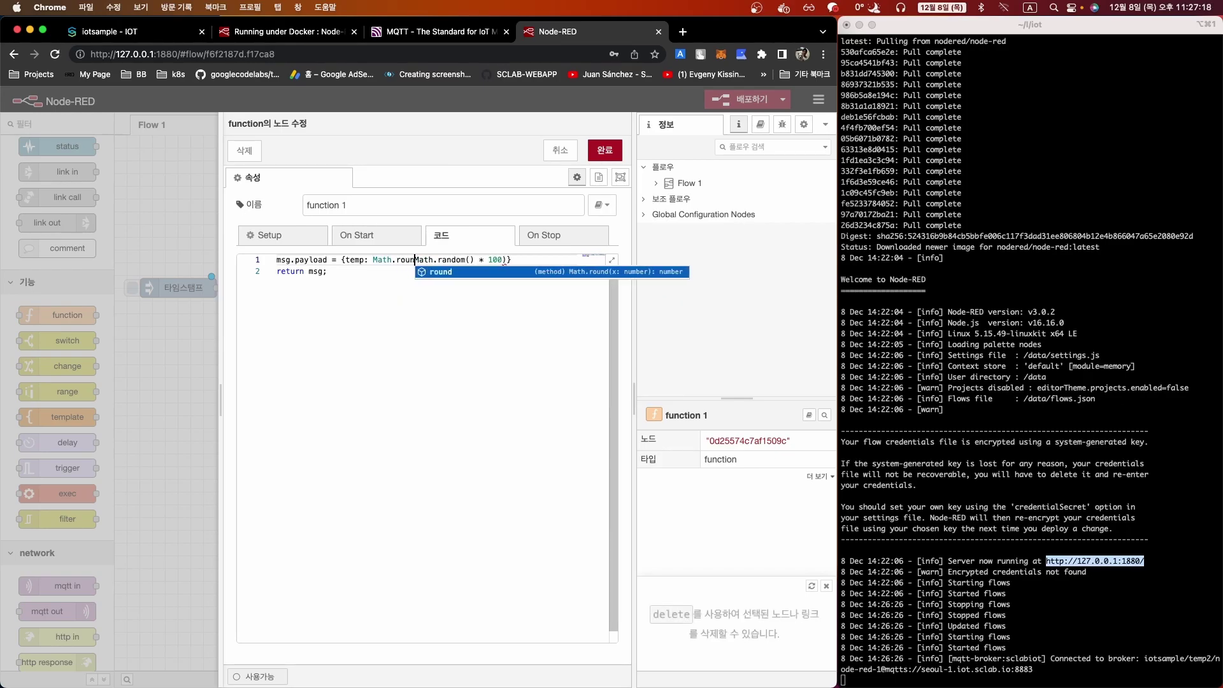
{"action": "key", "text": "Right"}
{"action": "key", "text": "Right"}
{"action": "key", "text": "Right"}
{"action": "key", "text": "Right"}
{"action": "key", "text": "Right"}
{"action": "key", "text": "Right"}
{"action": "key", "text": "Right"}
{"action": "key", "text": "Right"}
{"action": "key", "text": "Right"}
{"action": "key", "text": "Right"}
{"action": "key", "text": "Right"}
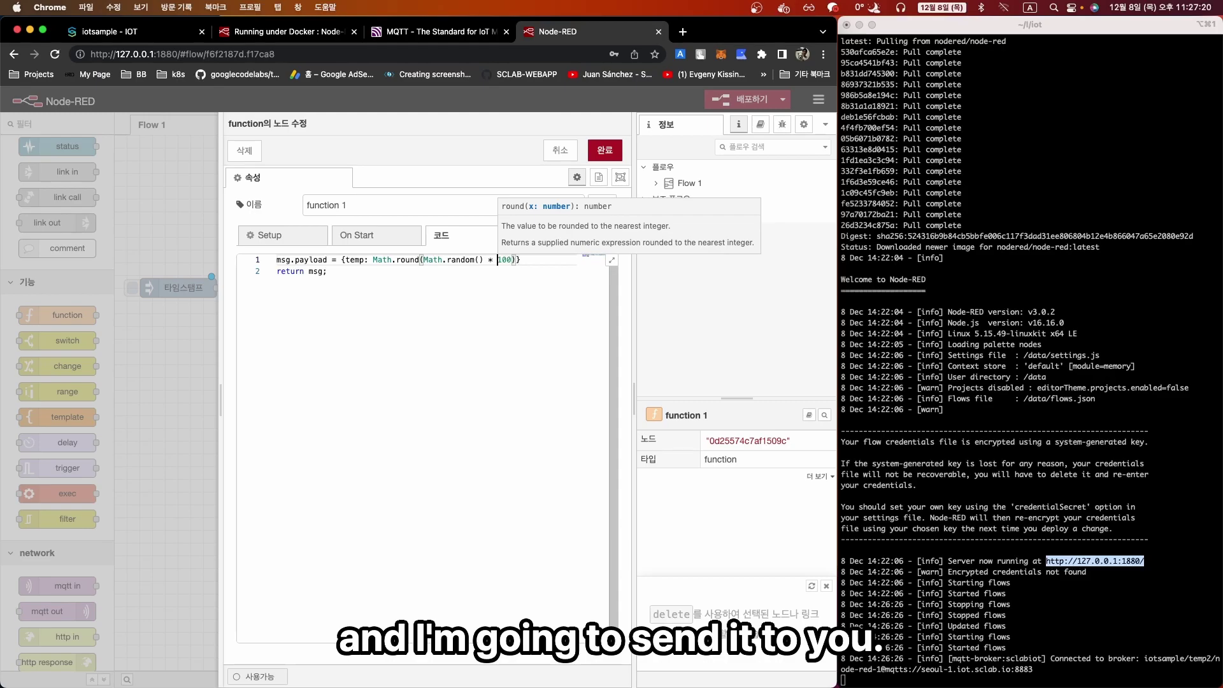
- Add a second payload property, date: new Date(), after temp
{"action": "type", "text": ","}
{"action": "type", "text": " date: n"}
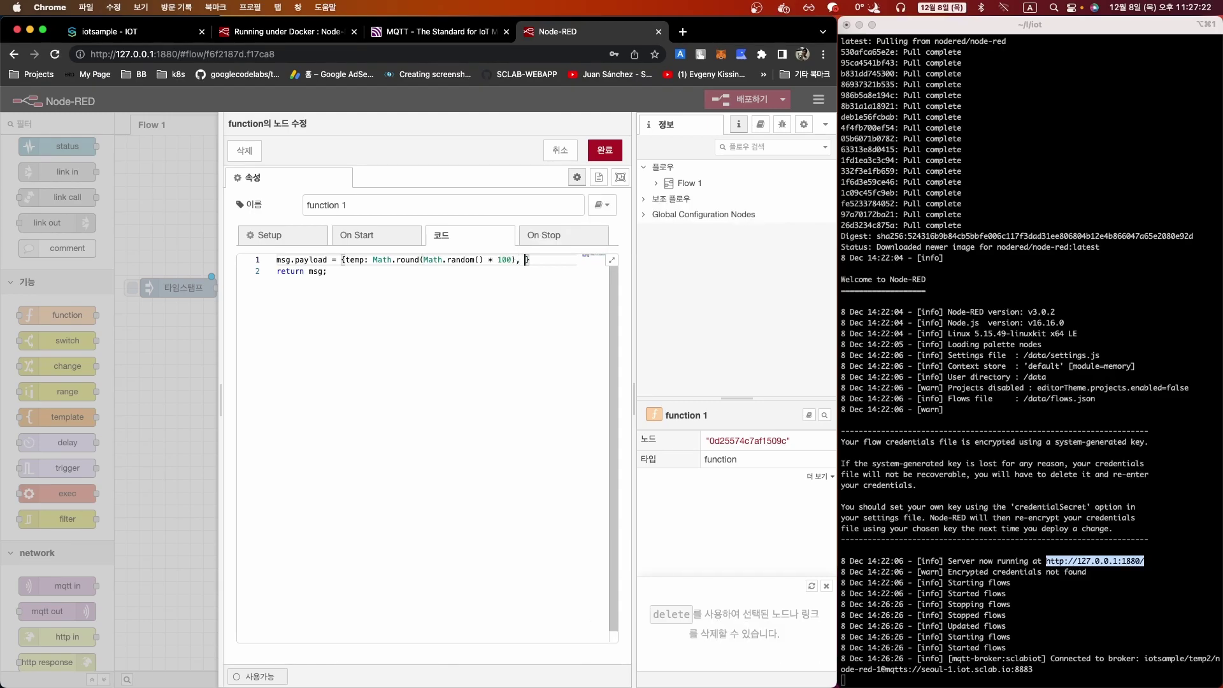
{"action": "type", "text": "ew Date()"}
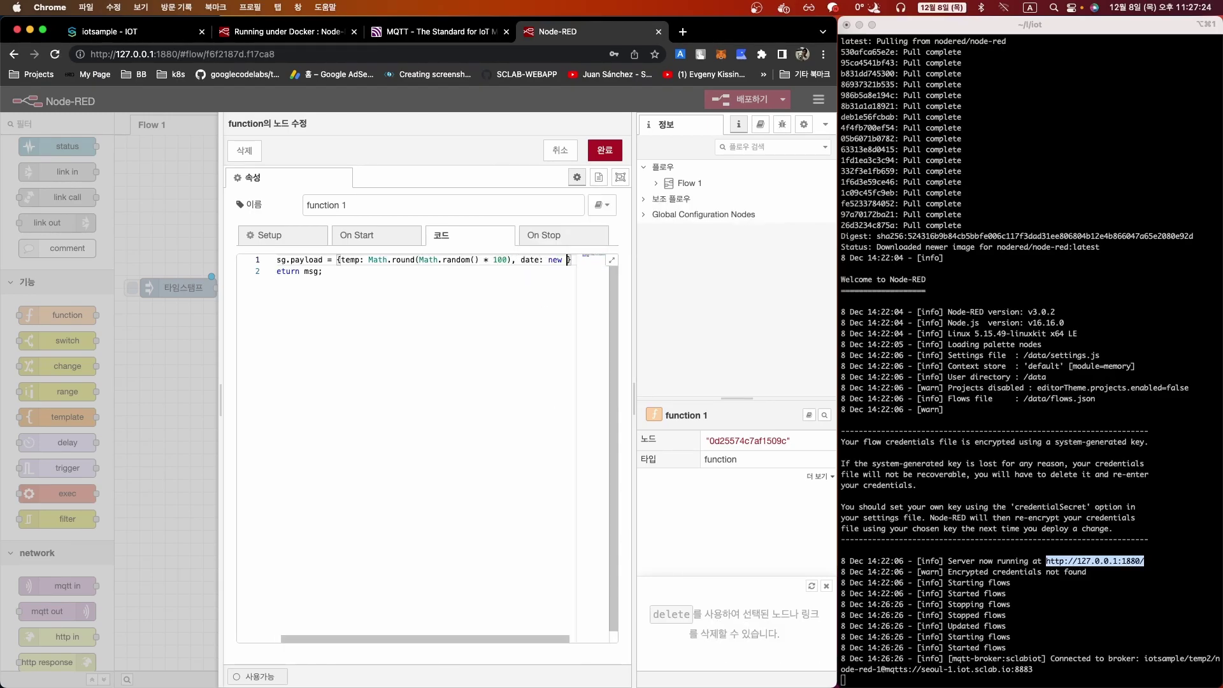
{"action": "key", "text": "Right"}
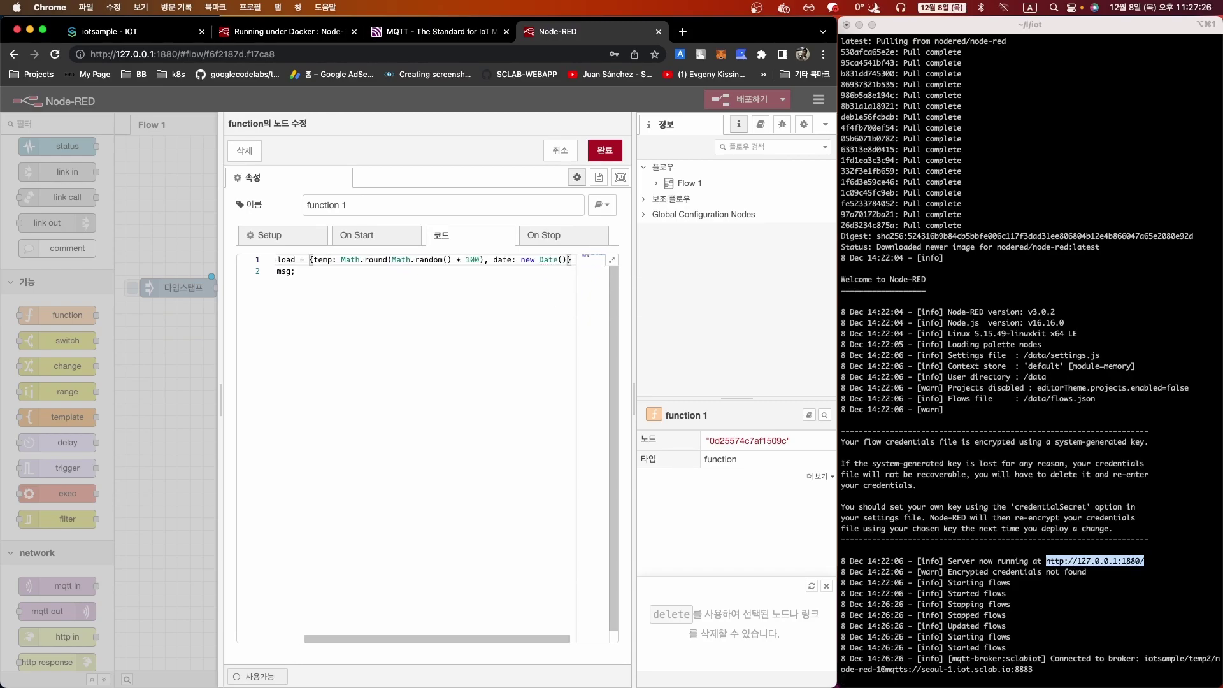
- Change the date value to a string with (new Date()).toDateString()
{"action": "type", "text": ";"}
{"action": "type", "text": "("}
{"action": "key", "text": "Right"}
{"action": "key", "text": "Right"}
{"action": "key", "text": "Right"}
{"action": "key", "text": "Right"}
{"action": "key", "text": "Right"}
{"action": "key", "text": "Right"}
{"action": "key", "text": "Right"}
{"action": "key", "text": "Right"}
{"action": "key", "text": "Right"}
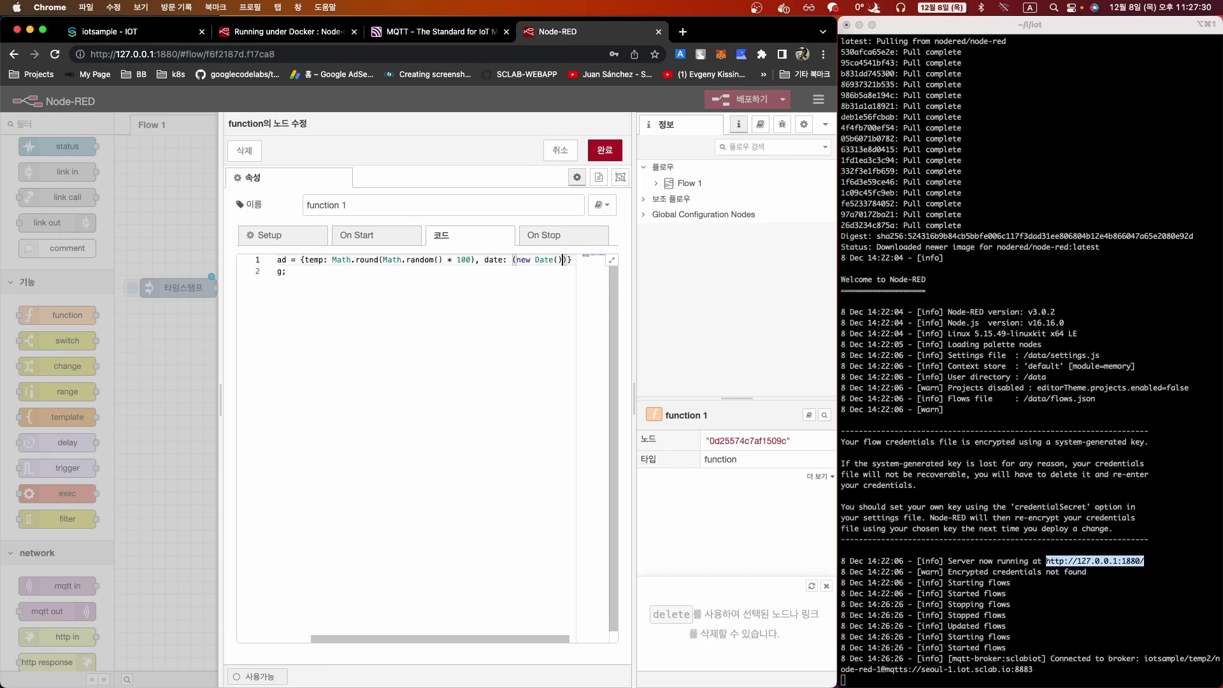
{"action": "type", "text": ".to"}
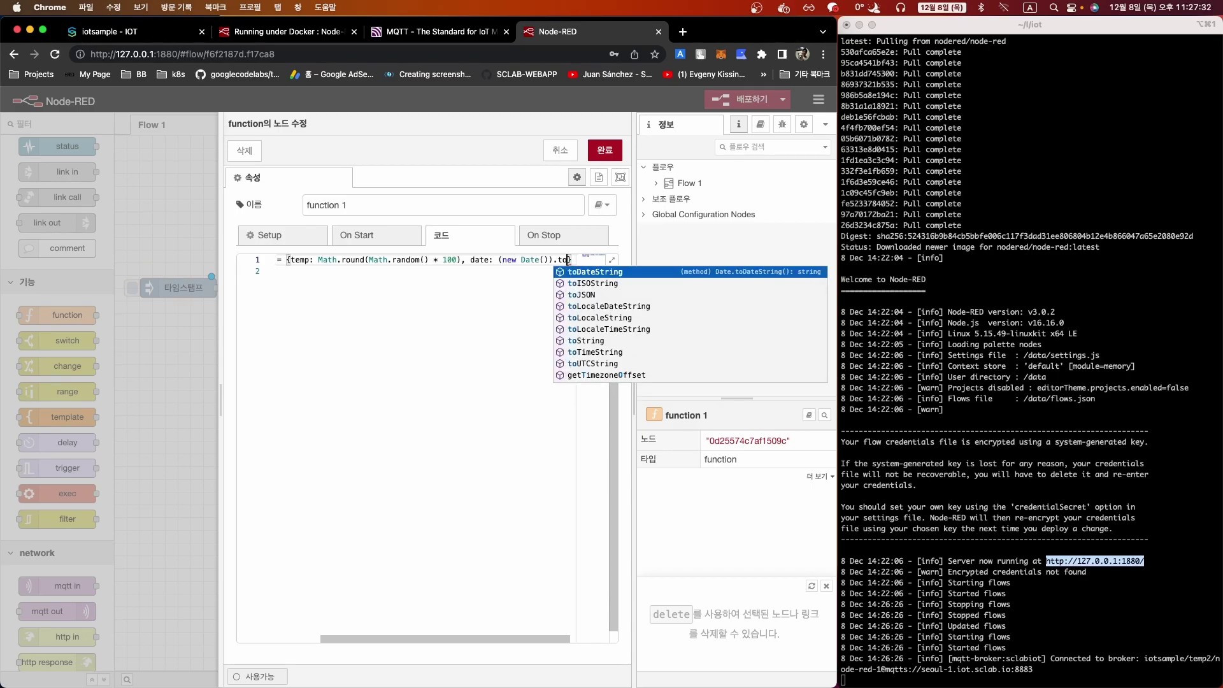
{"action": "key", "text": "Return"}
{"action": "type", "text": "()"}
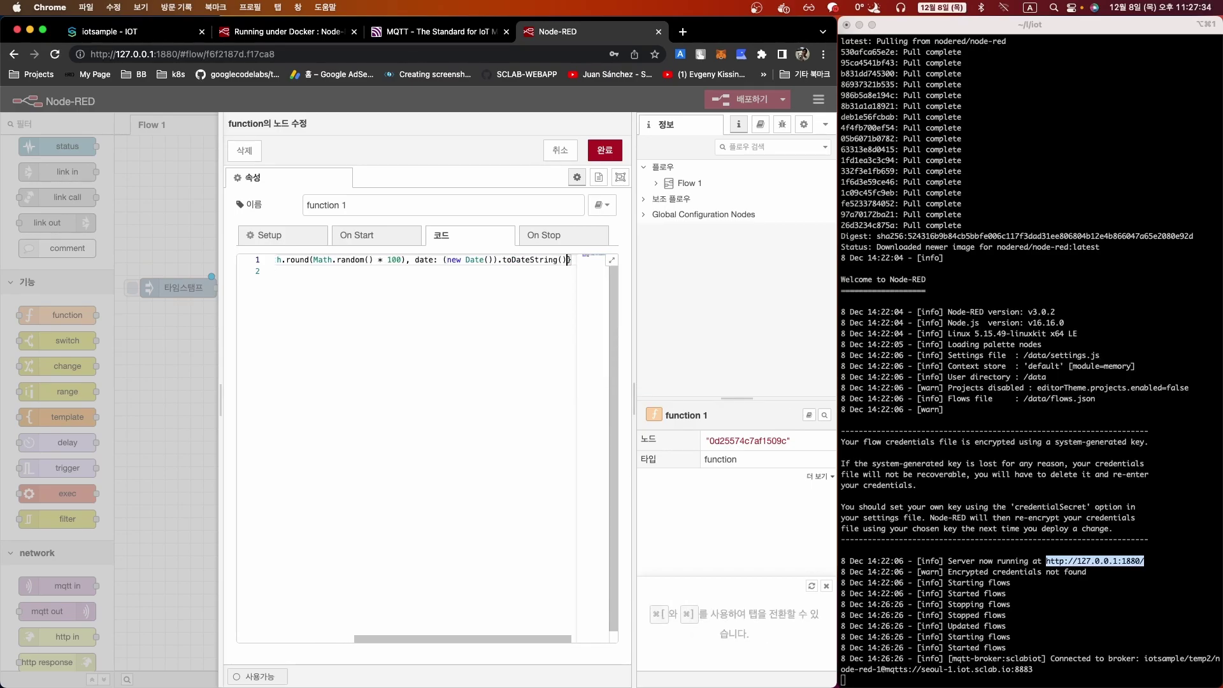
- Break the payload object after its opening brace so that temp starts on a new line
{"action": "key", "text": "Left"}
{"action": "key", "text": "Left"}
{"action": "key", "text": "Left"}
{"action": "key", "text": "Left"}
{"action": "key", "text": "Left"}
{"action": "key", "text": "Left"}
{"action": "key", "text": "Left"}
{"action": "key", "text": "Left"}
{"action": "key", "text": "Left"}
{"action": "key", "text": "Left"}
{"action": "key", "text": "Left"}
{"action": "key", "text": "Left"}
{"action": "key", "text": "Left"}
{"action": "key", "text": "Left"}
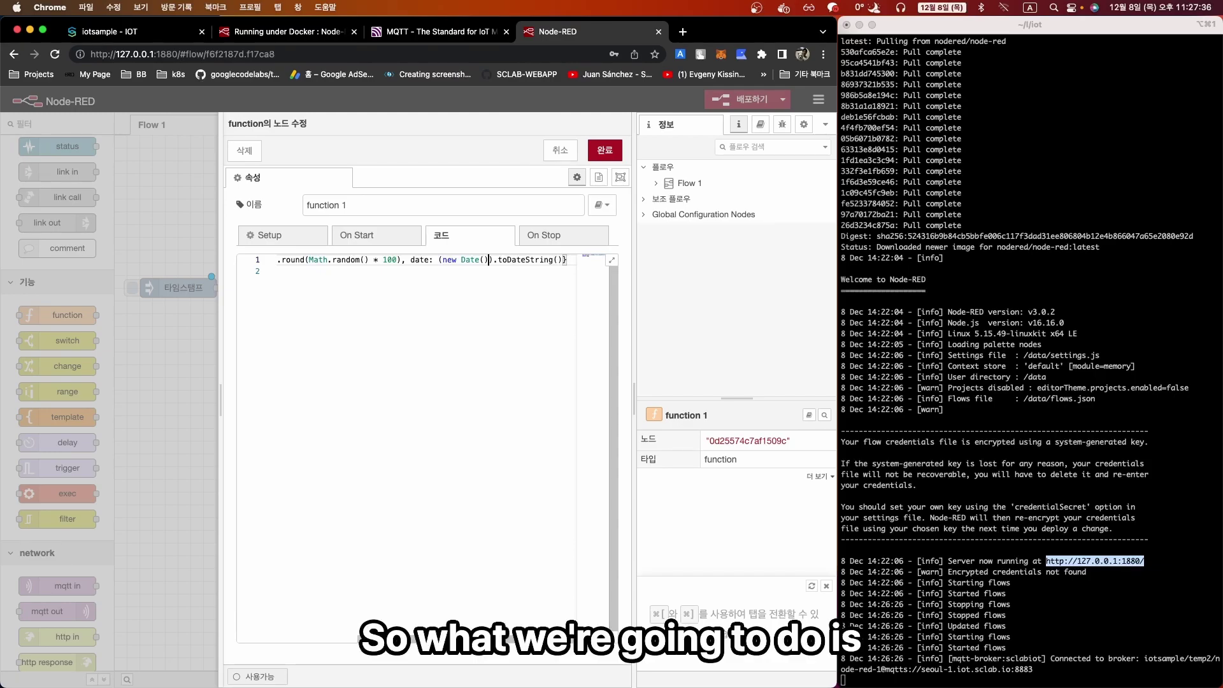
{"action": "key", "text": "Left"}
{"action": "key", "text": "Left"}
{"action": "key", "text": "Left"}
{"action": "key", "text": "Left"}
{"action": "key", "text": "Left"}
{"action": "key", "text": "Left"}
{"action": "key", "text": "Left"}
{"action": "key", "text": "Left"}
{"action": "key", "text": "Left"}
{"action": "key", "text": "Left"}
{"action": "key", "text": "Left"}
{"action": "key", "text": "Left"}
{"action": "key", "text": "Left"}
{"action": "key", "text": "Left"}
{"action": "key", "text": "Left"}
{"action": "key", "text": "Left"}
{"action": "key", "text": "Left"}
{"action": "key", "text": "Left"}
{"action": "key", "text": "Left"}
{"action": "key", "text": "Left"}
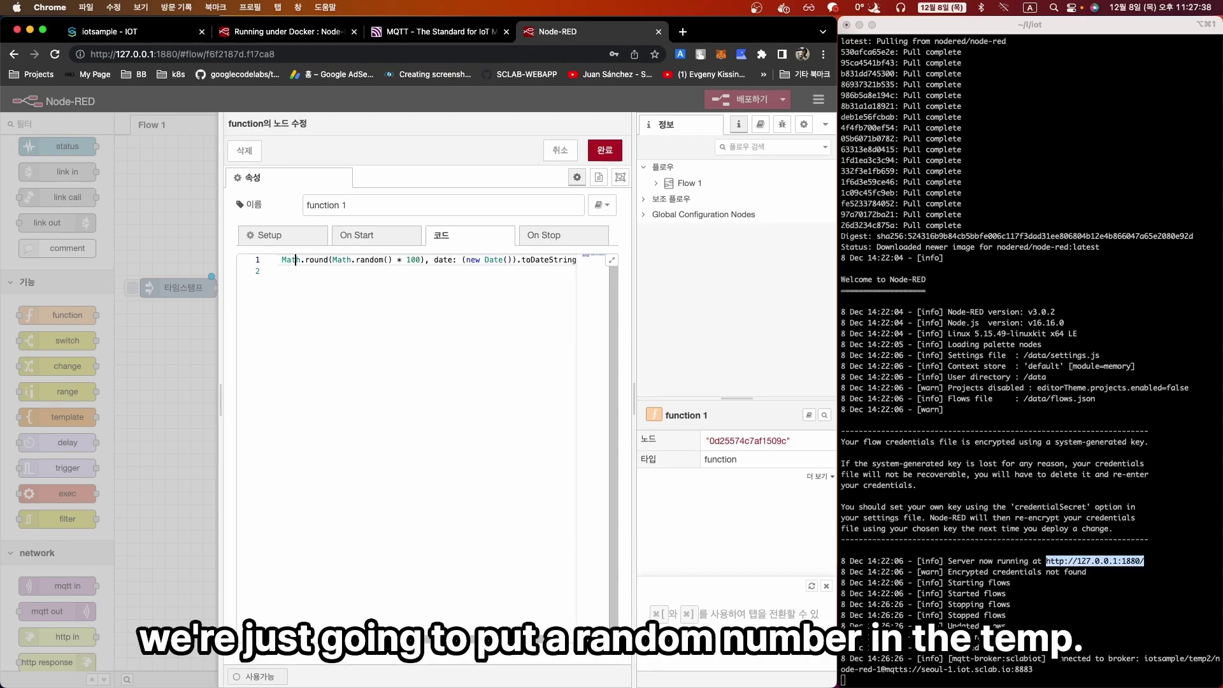
{"action": "key", "text": "Left"}
{"action": "key", "text": "Left"}
{"action": "key", "text": "Return"}
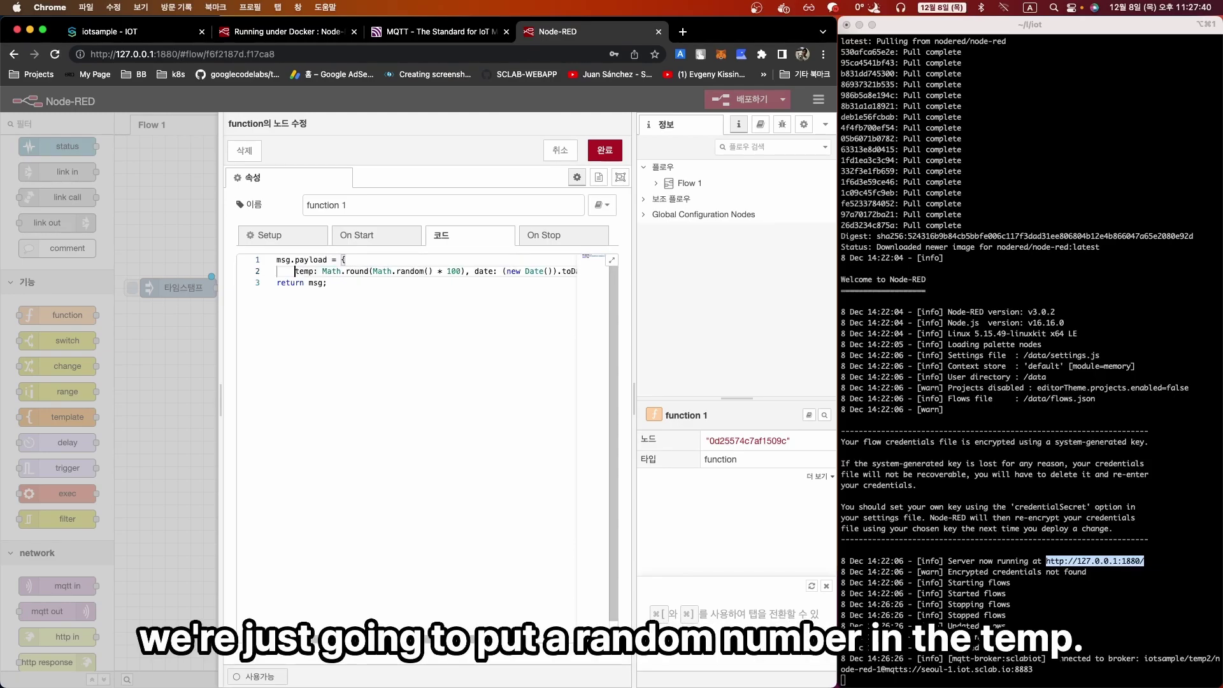
- Put the date property on its own line below temp
{"action": "key", "text": "Right"}
{"action": "key", "text": "Right"}
{"action": "key", "text": "Right"}
{"action": "key", "text": "Right"}
{"action": "key", "text": "Right"}
{"action": "key", "text": "Right"}
{"action": "key", "text": "Right"}
{"action": "key", "text": "Right"}
{"action": "key", "text": "Right"}
{"action": "key", "text": "Right"}
{"action": "key", "text": "Right"}
{"action": "key", "text": "Right"}
{"action": "key", "text": "Right"}
{"action": "key", "text": "Right"}
{"action": "key", "text": "Return"}
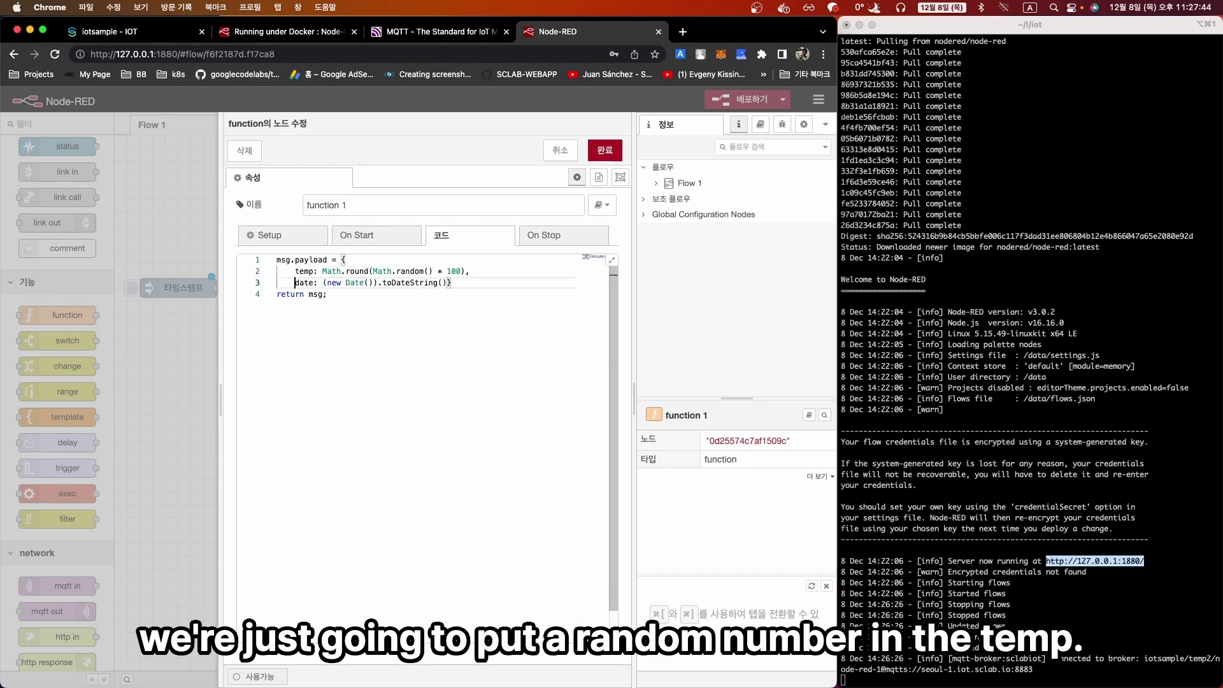
- Place the payload object's closing brace unindented on its own line and save the function node
{"action": "key", "text": "Right"}
{"action": "key", "text": "Right"}
{"action": "key", "text": "Right"}
{"action": "key", "text": "Right"}
{"action": "key", "text": "Right"}
{"action": "key", "text": "Right"}
{"action": "key", "text": "Right"}
{"action": "key", "text": "Right"}
{"action": "key", "text": "Right"}
{"action": "key", "text": "Right"}
{"action": "key", "text": "Right"}
{"action": "key", "text": "Right"}
{"action": "key", "text": "Right"}
{"action": "key", "text": "Right"}
{"action": "key", "text": "Right"}
{"action": "key", "text": "Right"}
{"action": "key", "text": "Right"}
{"action": "key", "text": "Right"}
{"action": "key", "text": "Right"}
{"action": "key", "text": "Right"}
{"action": "key", "text": "Return"}
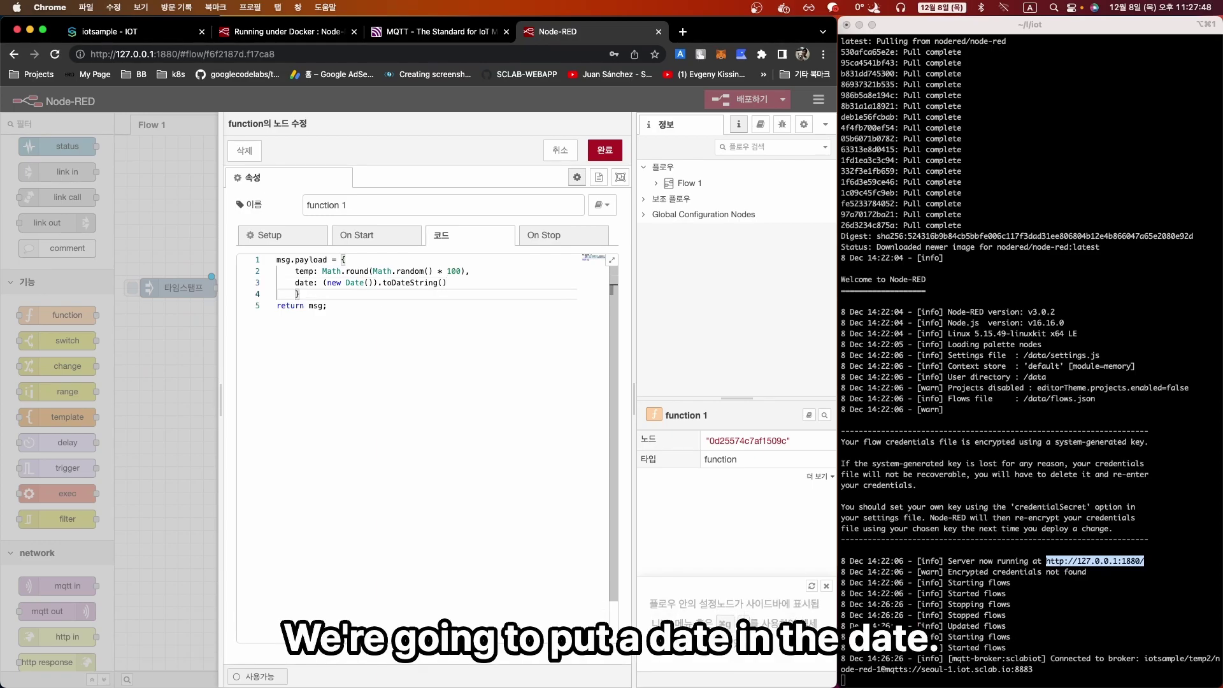
{"action": "key", "text": "BackSpace"}
{"action": "left_click", "coordinate": [402, 390]}
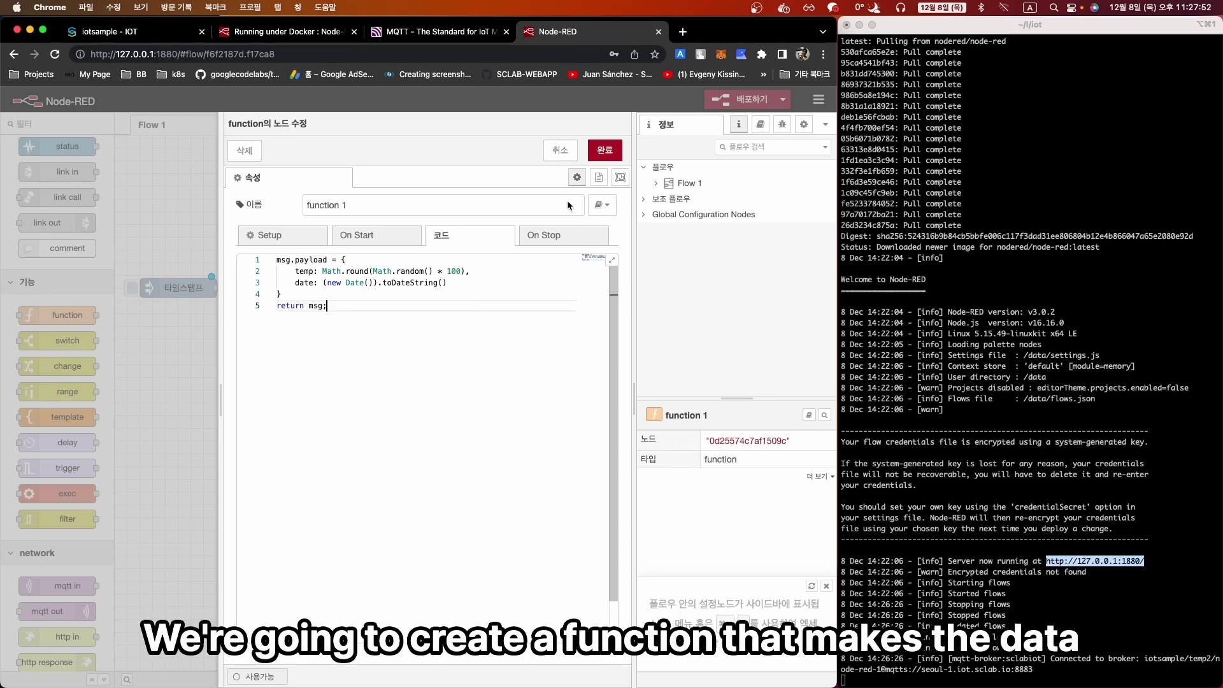
{"action": "left_click", "coordinate": [603, 151]}
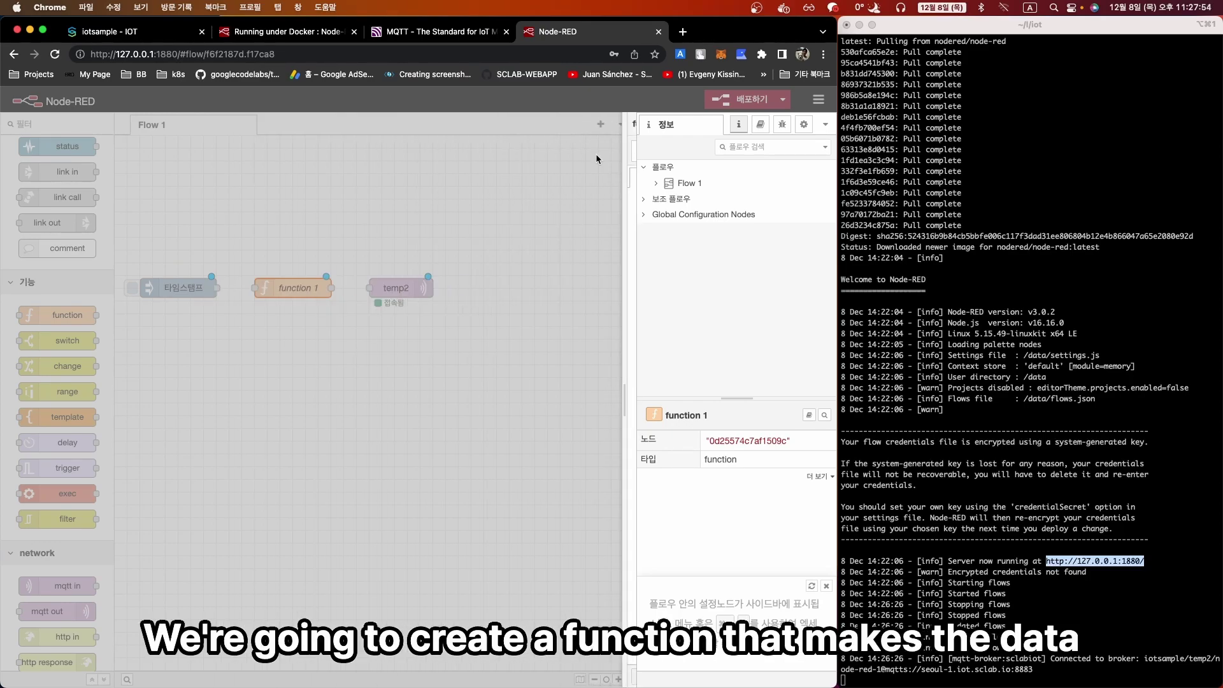
- Wire the inject node through function 1 to the temp2 node and show the debug messages
{"action": "left_click", "coordinate": [208, 301]}
{"action": "left_click_drag", "start_coordinate": [217, 288], "coordinate": [371, 289]}
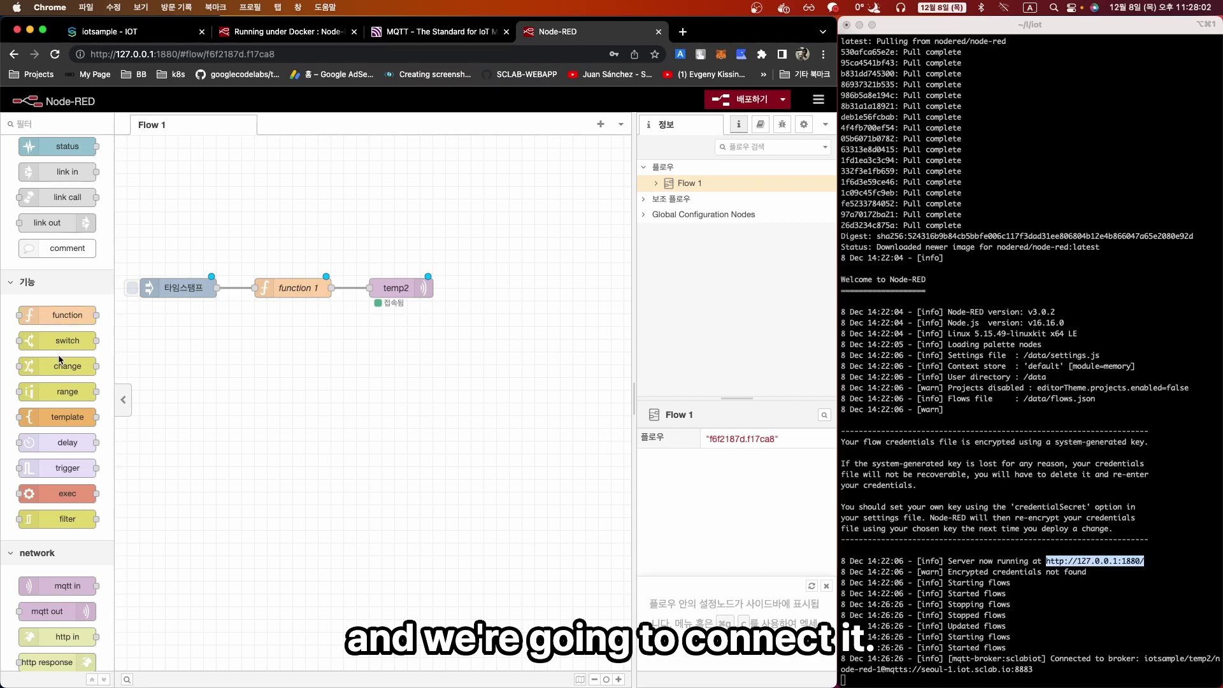
{"action": "left_click", "coordinate": [785, 128]}
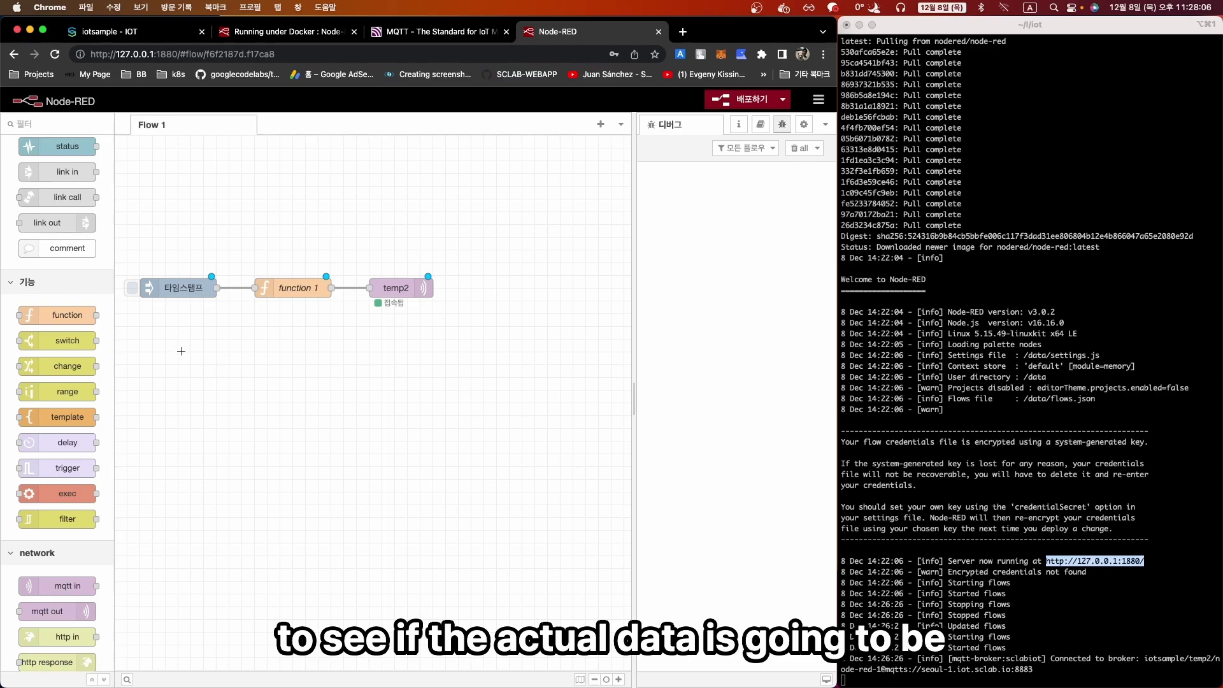
- Add a debug node below the temp2 node and wire function 1's output to it
{"action": "scroll", "coordinate": [57, 347], "scroll_direction": "up", "scroll_amount": 4}
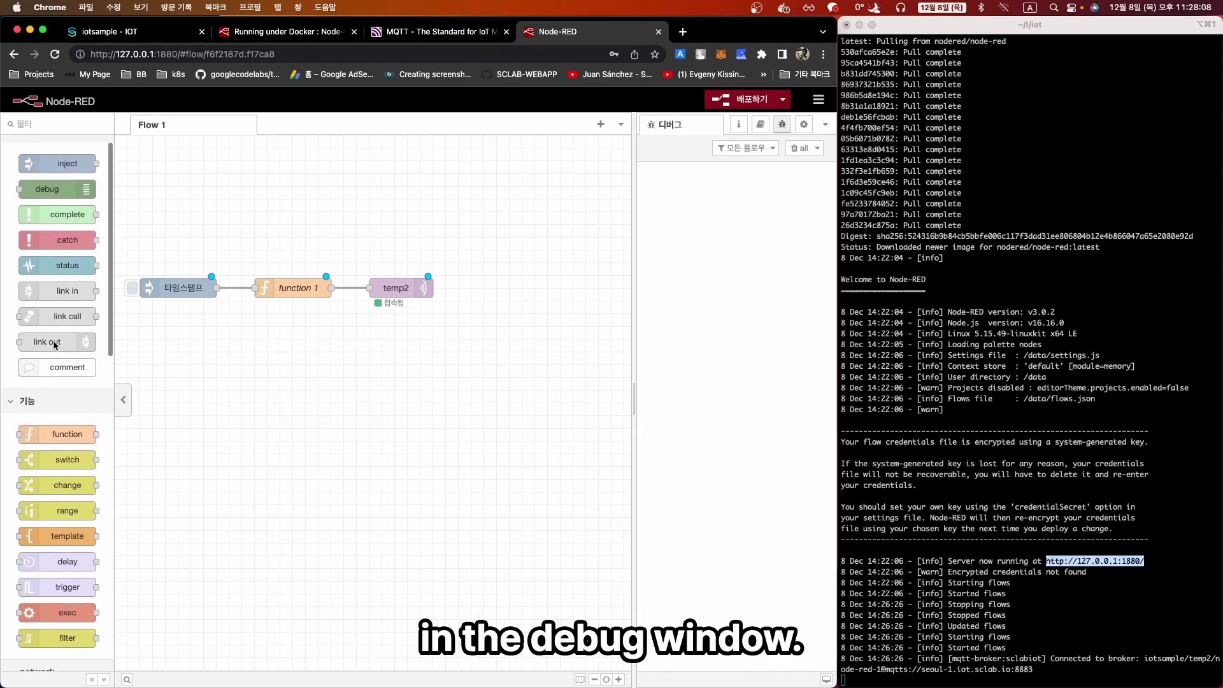
{"action": "scroll", "coordinate": [53, 383], "scroll_direction": "up", "scroll_amount": 1}
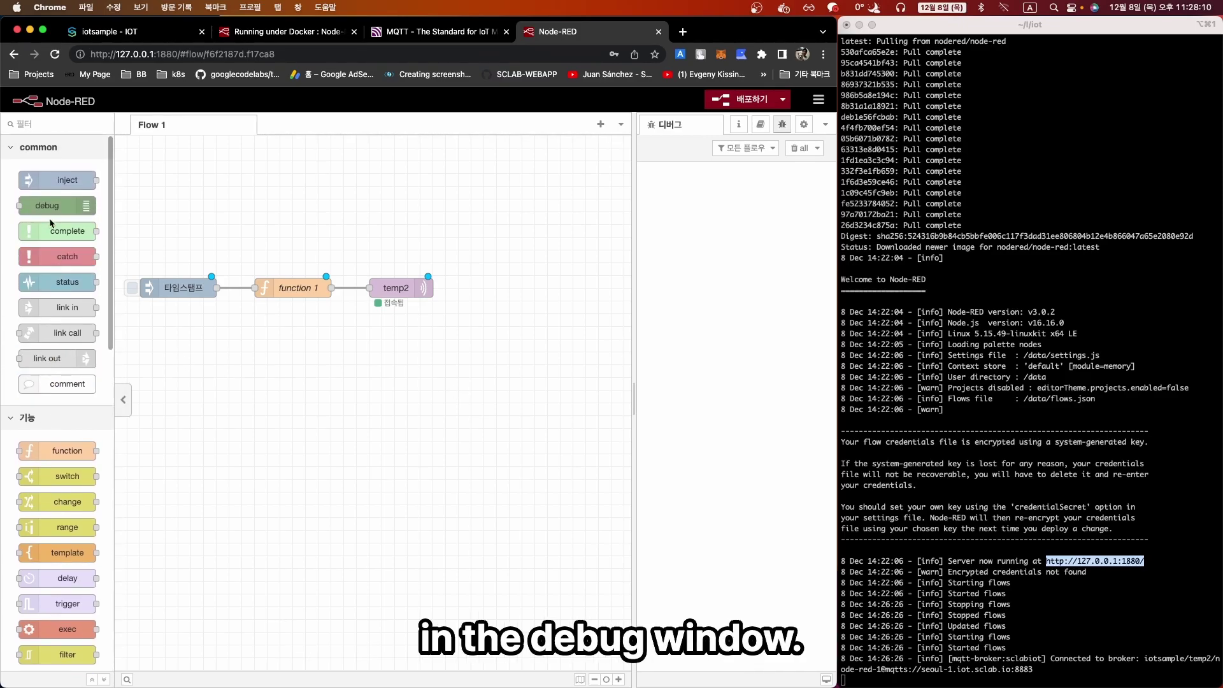
{"action": "left_click_drag", "start_coordinate": [50, 204], "coordinate": [423, 373]}
{"action": "left_click_drag", "start_coordinate": [331, 290], "coordinate": [395, 380]}
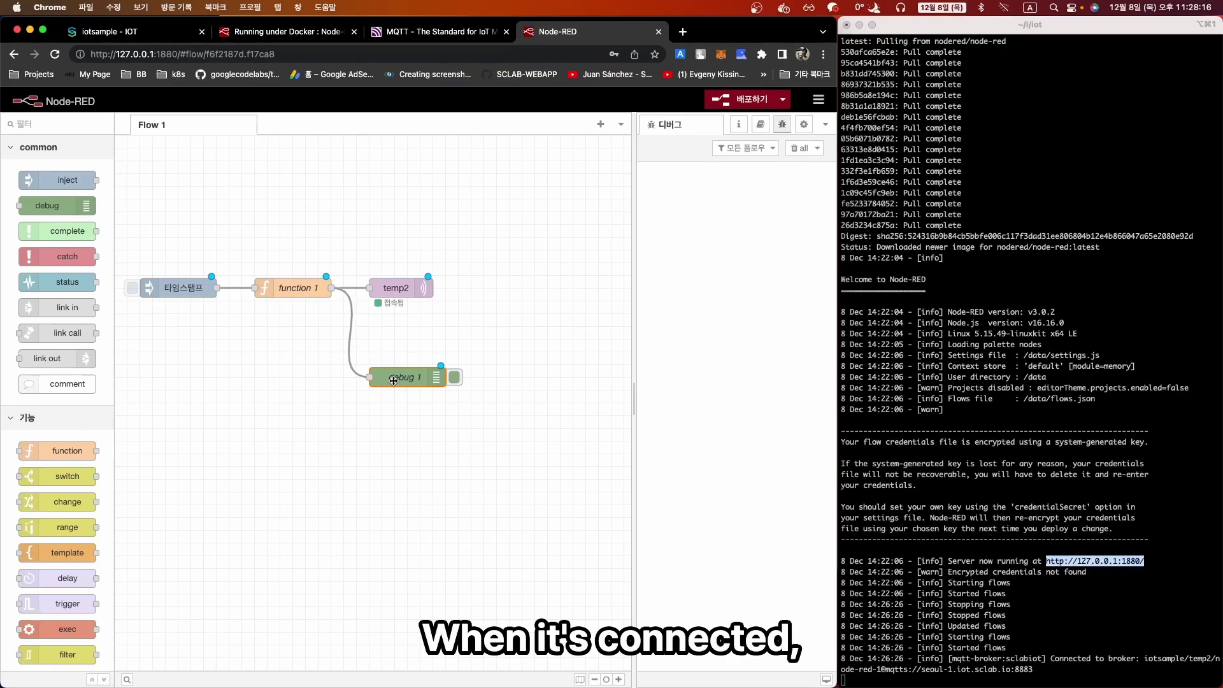
{"action": "left_click", "coordinate": [295, 406]}
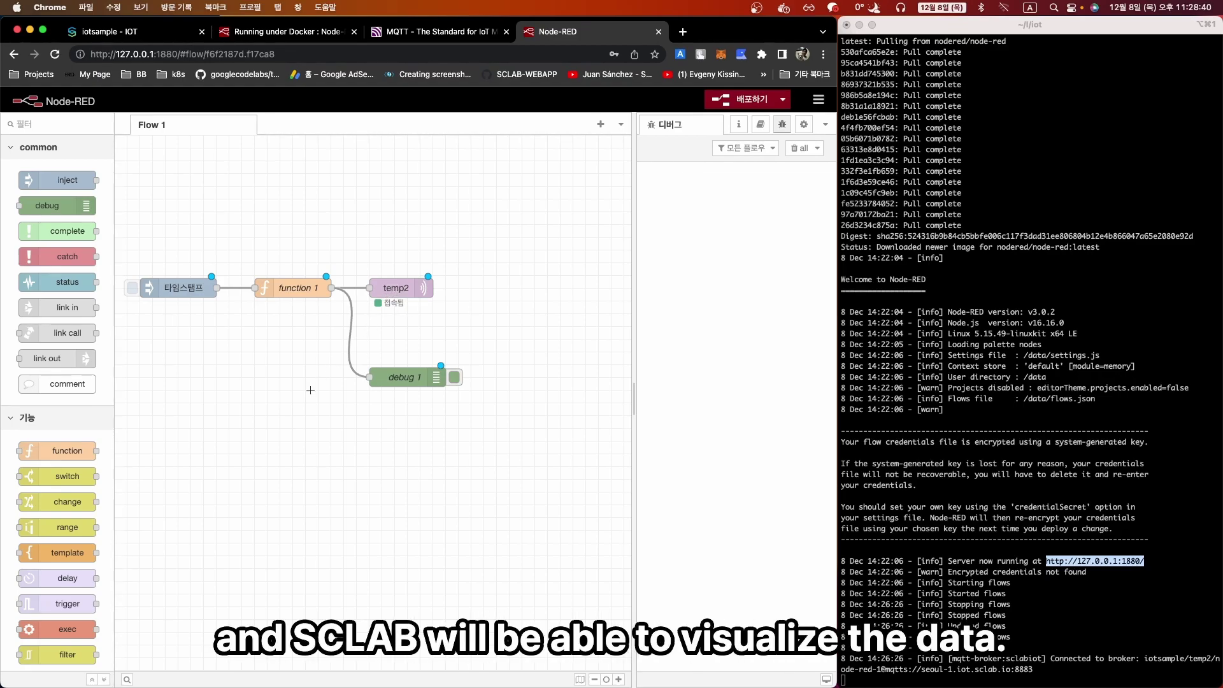
- Deploy the flow, trigger the inject node once and expand the payload object in the debug messages
{"action": "left_click", "coordinate": [720, 102]}
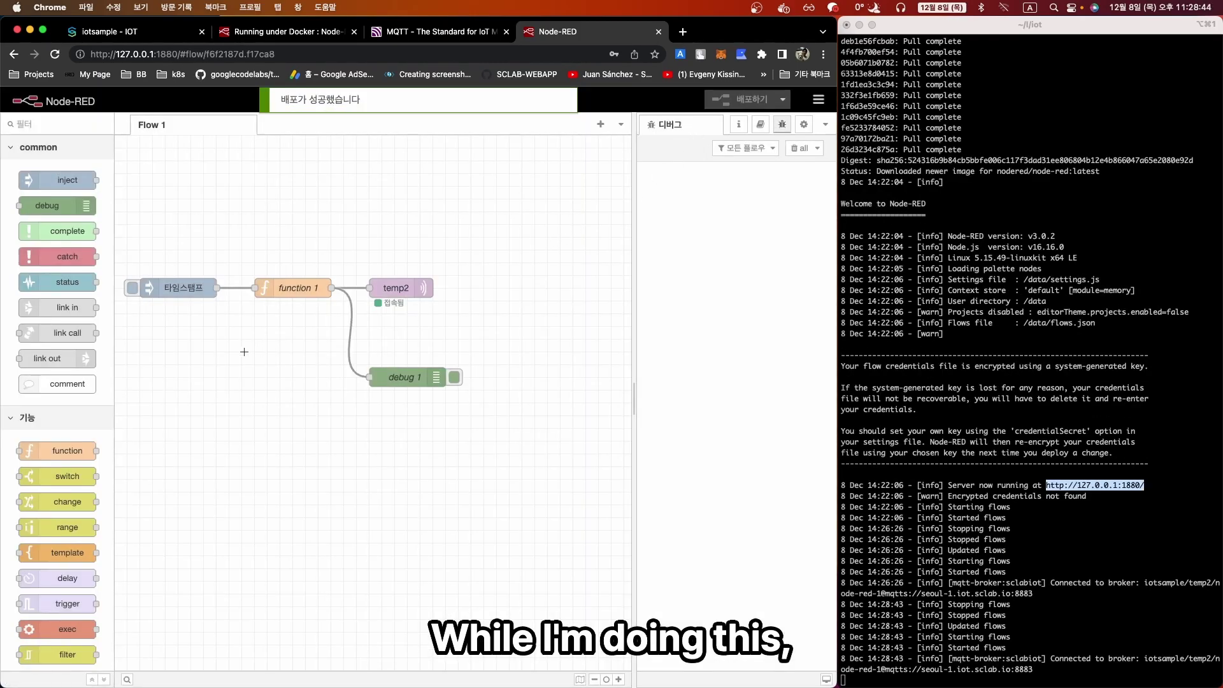
{"action": "left_click", "coordinate": [133, 288]}
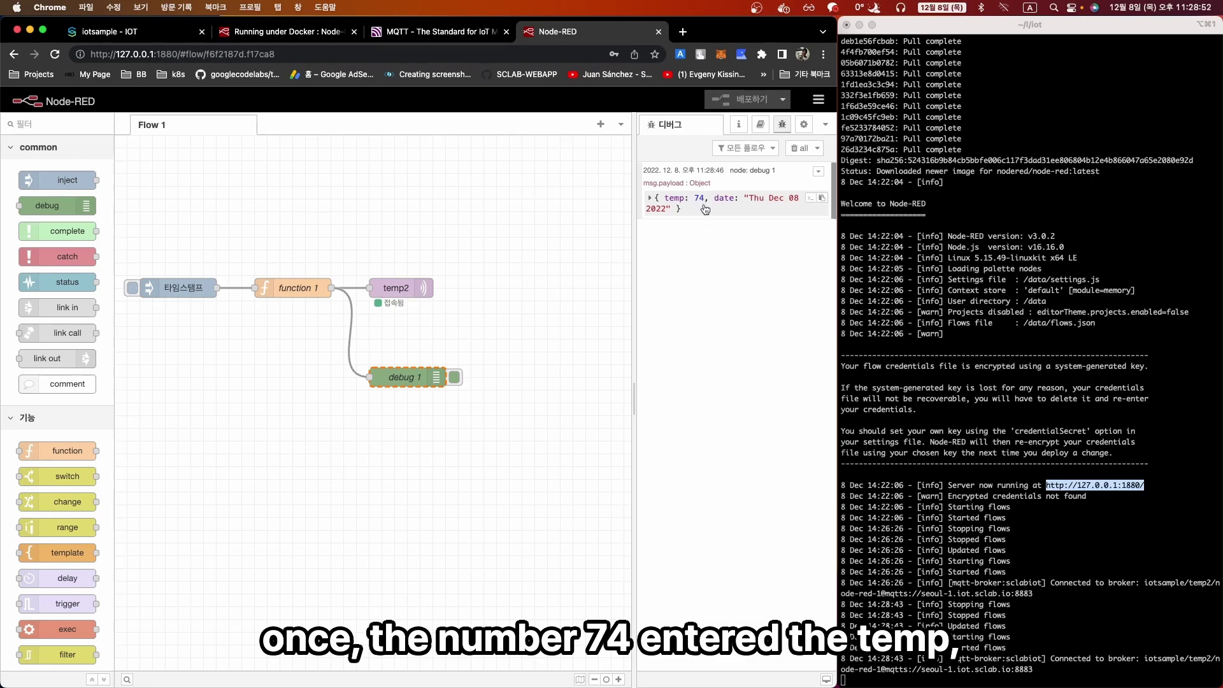
{"action": "left_click", "coordinate": [650, 200]}
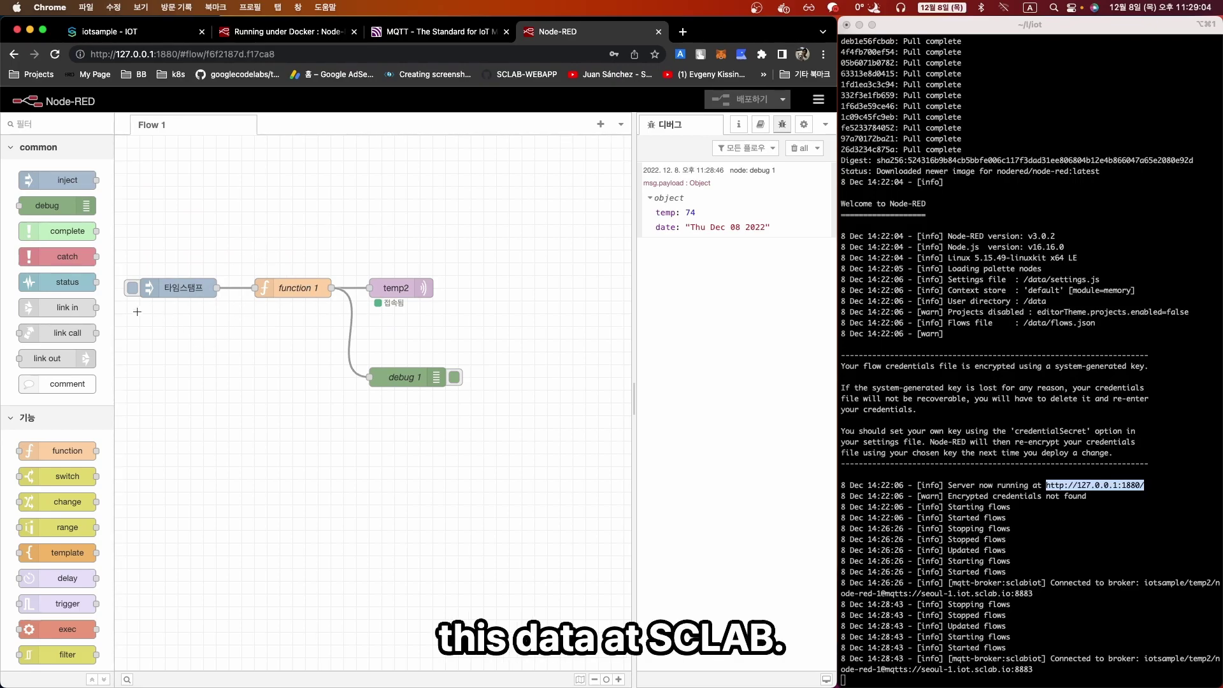
- Switch to SCLAB Studio and open the settings of the SCLAB IOT/IOT_SEOUL_1/temp2 broker in the data editor
{"action": "left_click", "coordinate": [136, 35]}
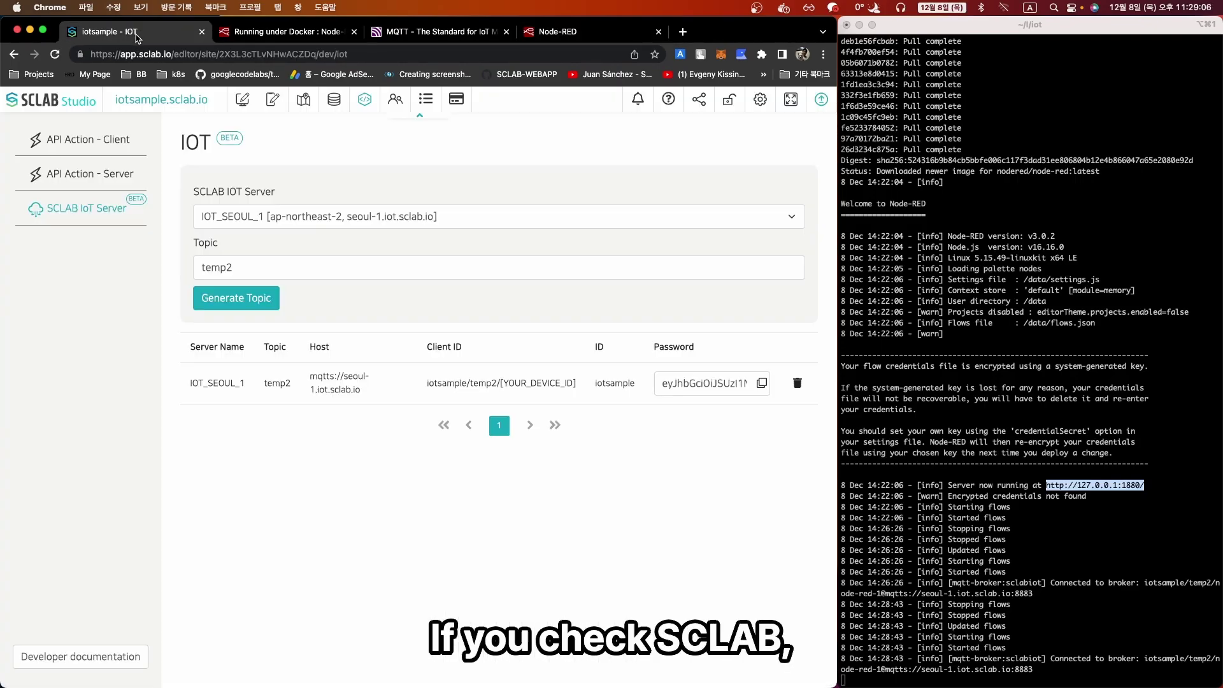
{"action": "left_click", "coordinate": [334, 100]}
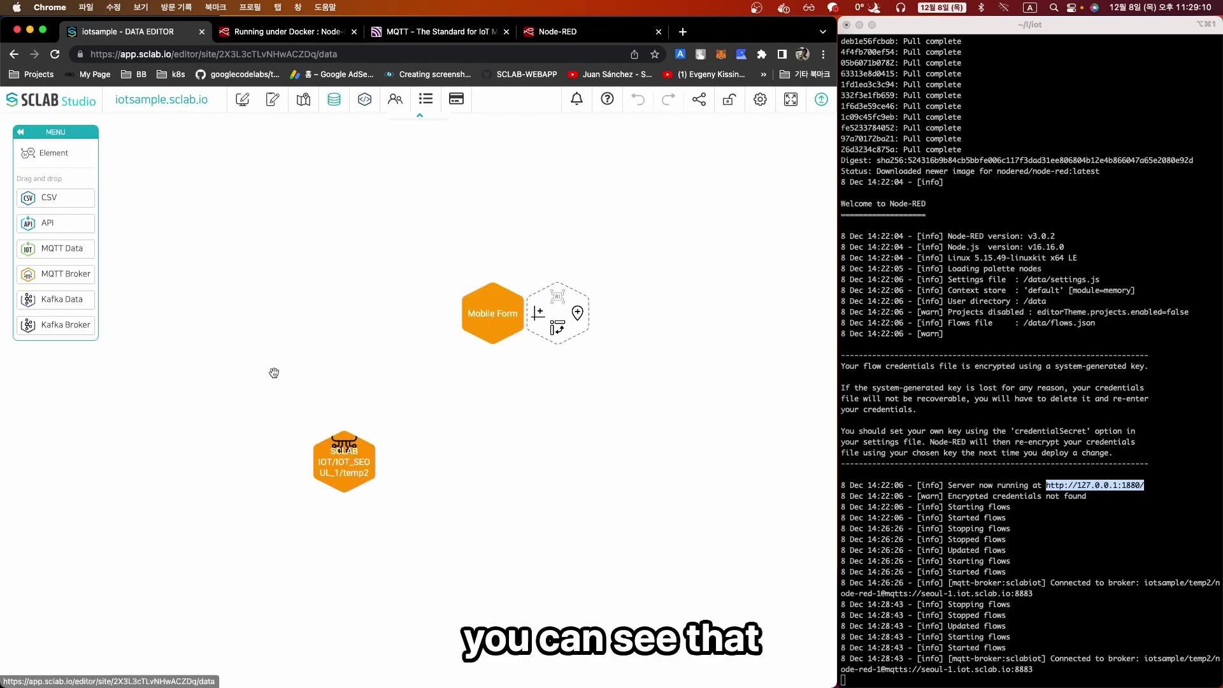
{"action": "left_click", "coordinate": [365, 100]}
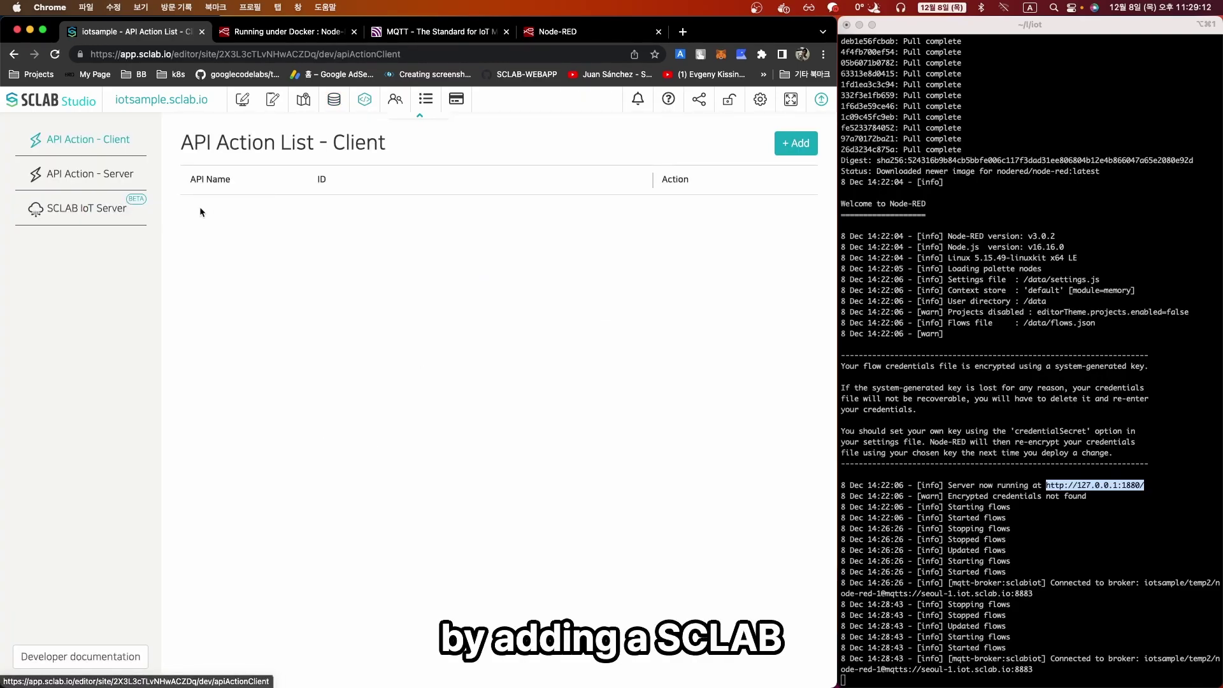
{"action": "left_click", "coordinate": [101, 215]}
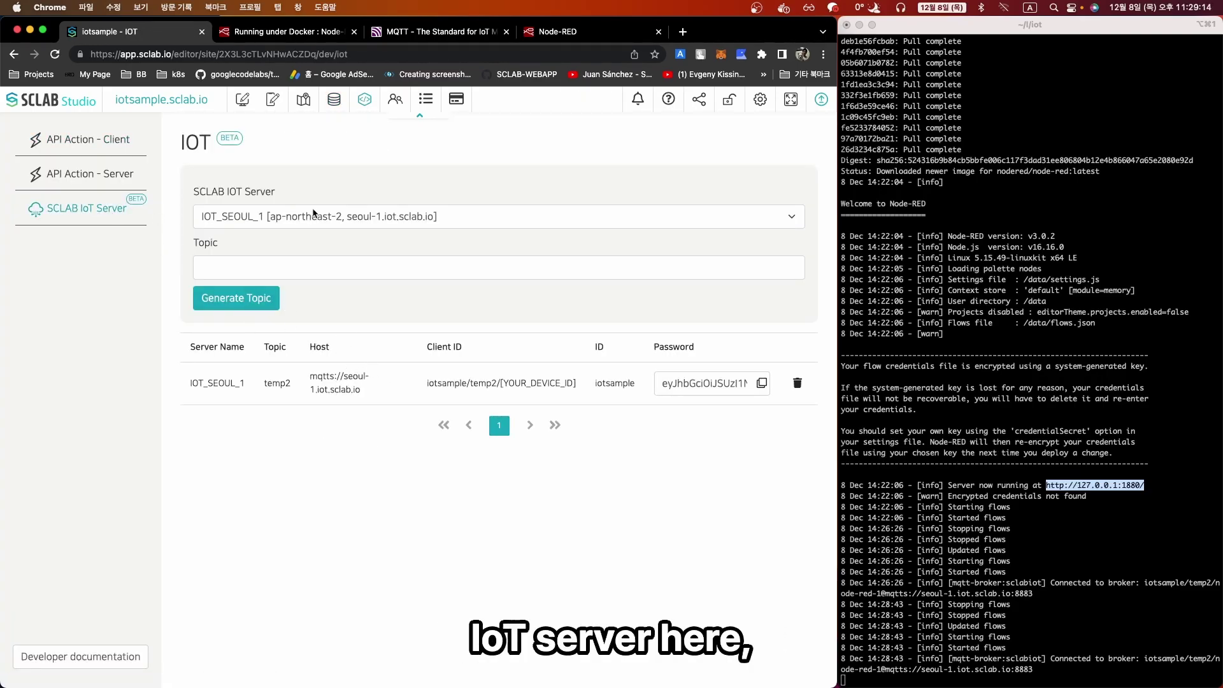
{"action": "left_click", "coordinate": [335, 103]}
{"action": "left_click", "coordinate": [344, 462]}
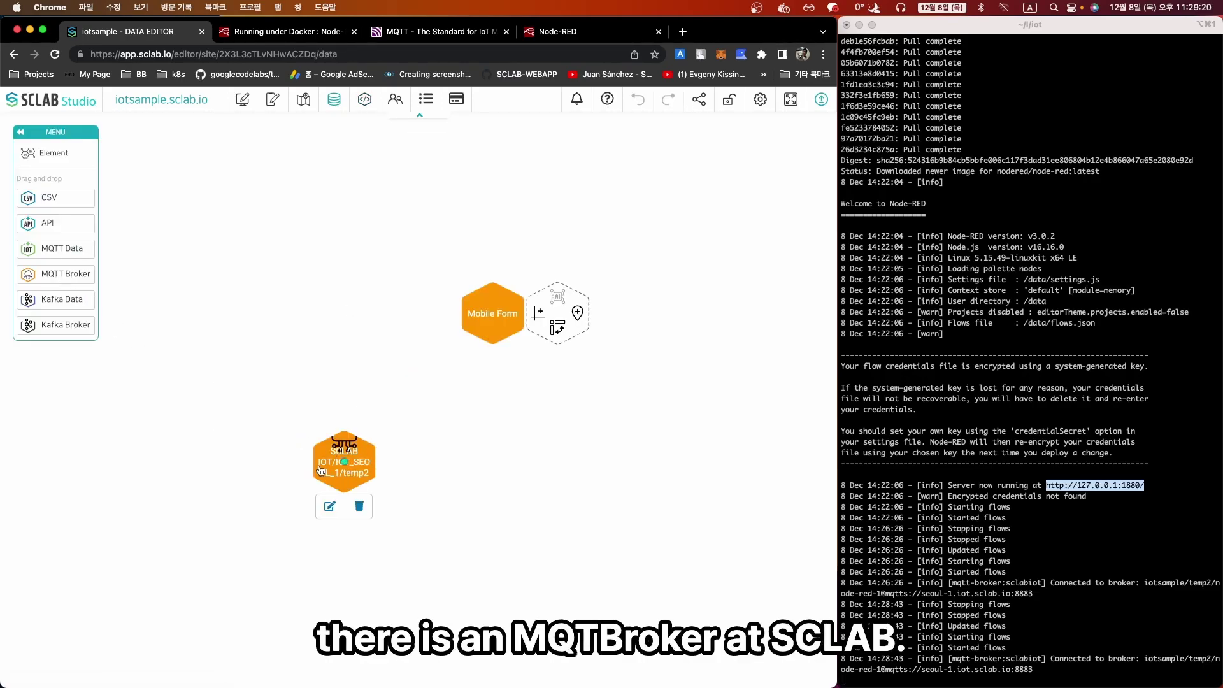
{"action": "left_click", "coordinate": [330, 507]}
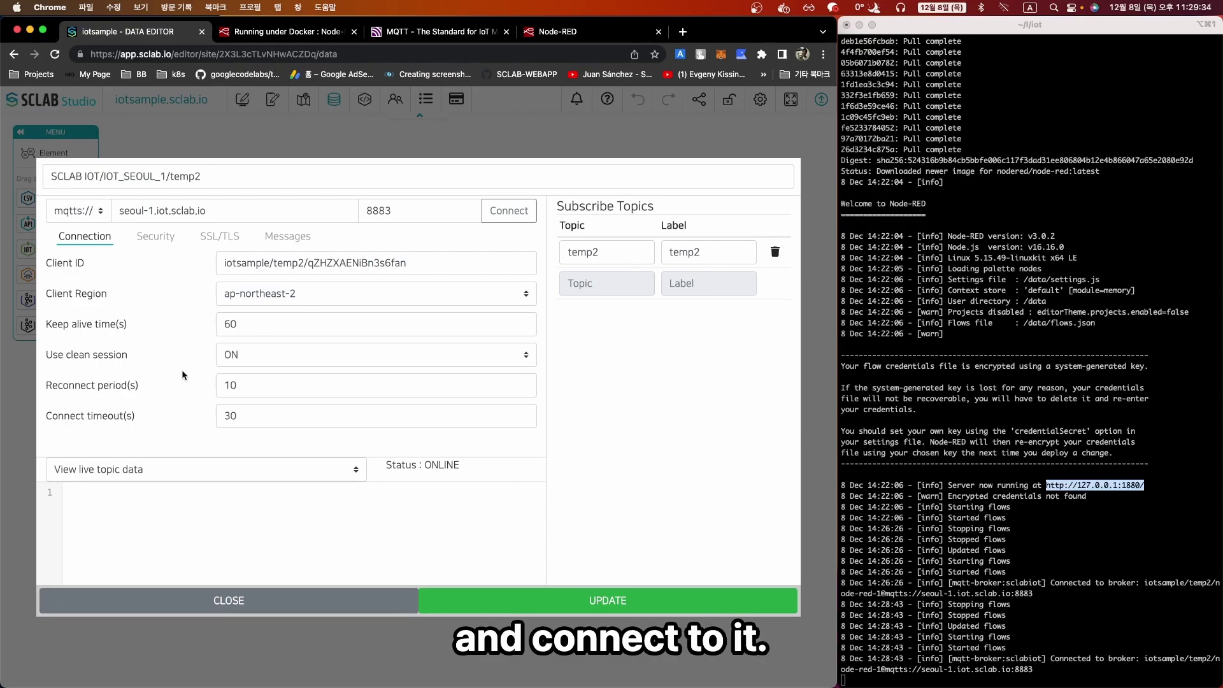
- Check the broker's connection status and view the live data of the temp2 topic
{"action": "left_click_drag", "start_coordinate": [384, 469], "coordinate": [460, 469]}
{"action": "left_click", "coordinate": [436, 470]}
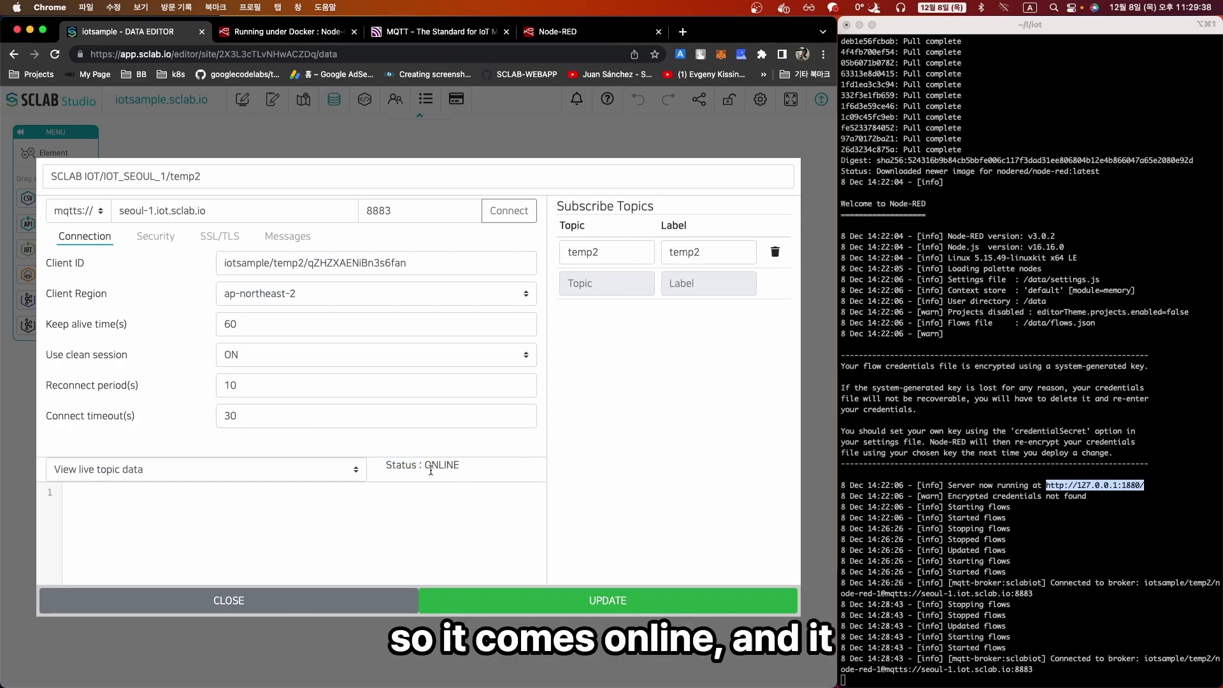
{"action": "left_click", "coordinate": [287, 470]}
{"action": "left_click", "coordinate": [259, 483]}
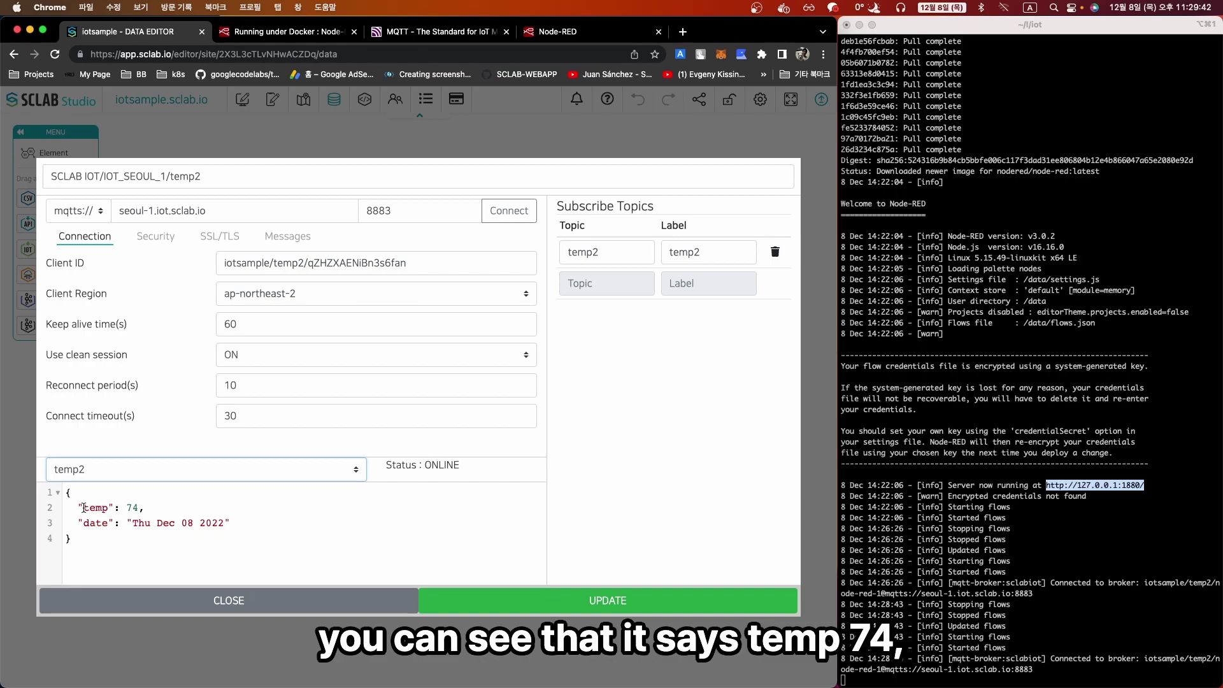
{"action": "left_click_drag", "start_coordinate": [79, 508], "coordinate": [140, 509]}
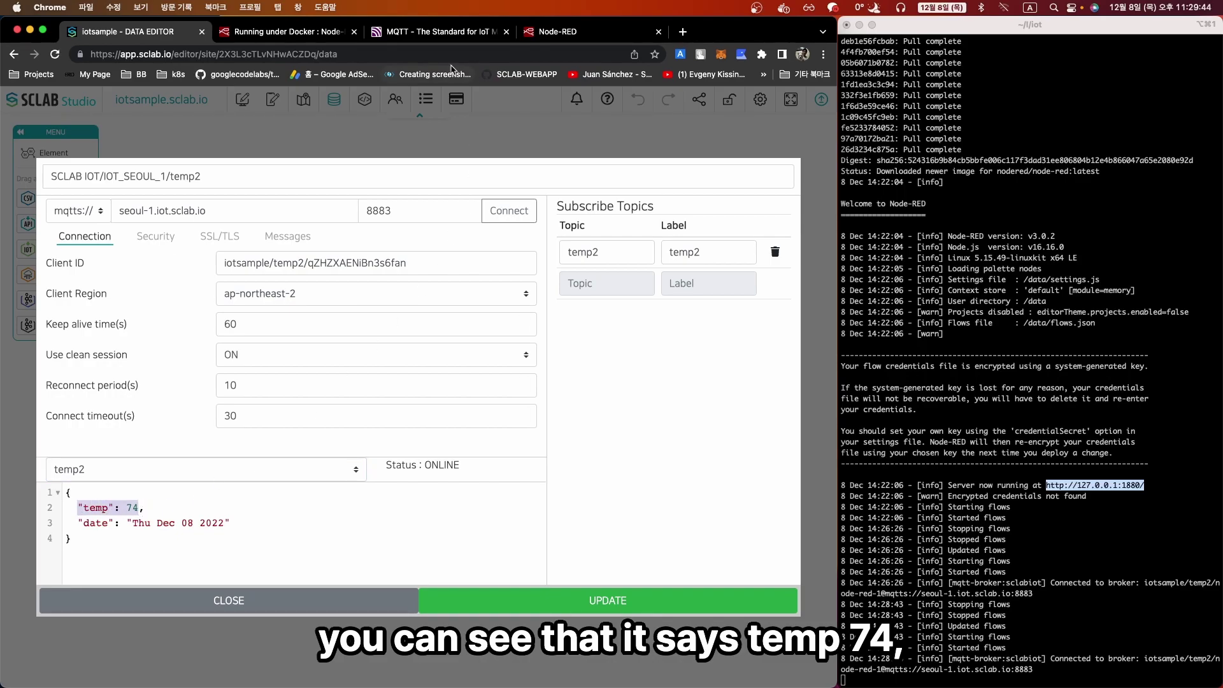
- Compare the payload in Node-RED's debug messages with the temp2 live data in SCLAB Studio
{"action": "left_click", "coordinate": [557, 31]}
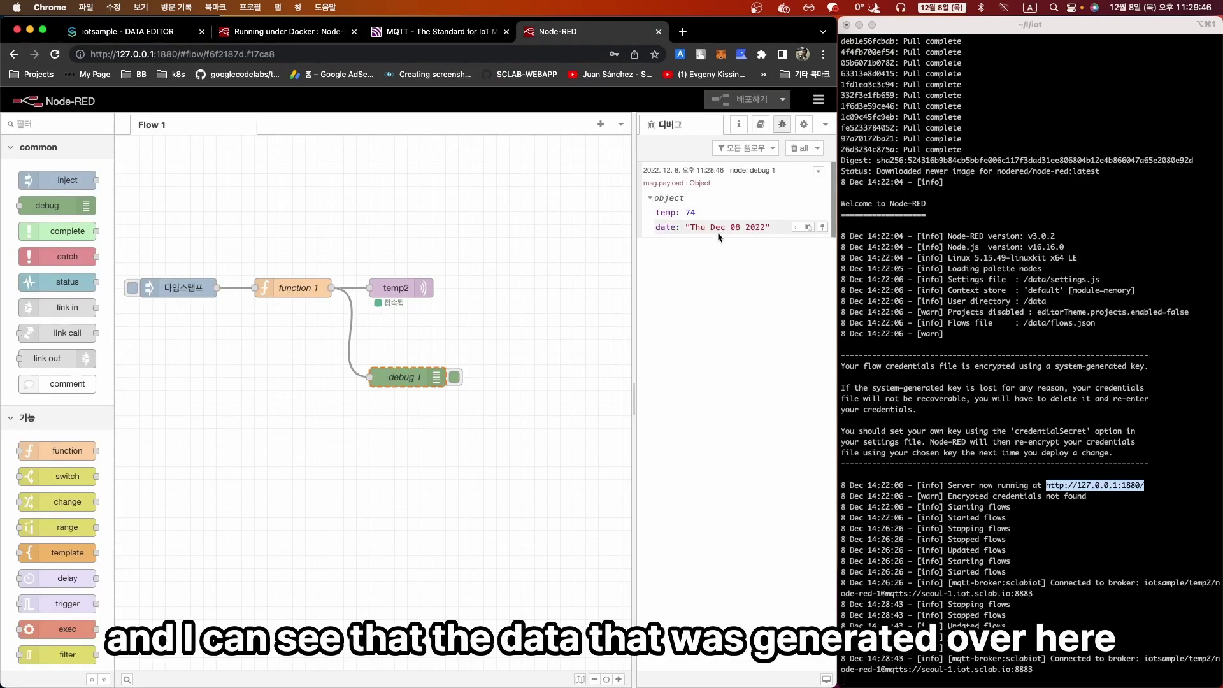
{"action": "left_click", "coordinate": [121, 31]}
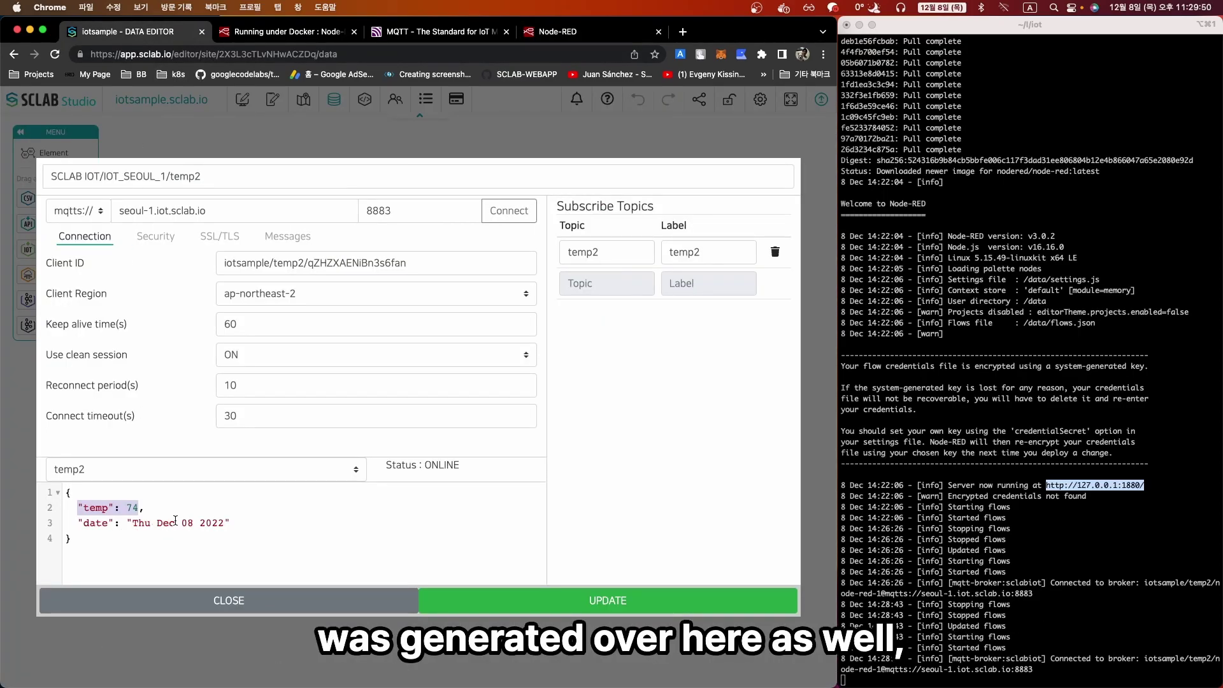
{"action": "left_click", "coordinate": [214, 531]}
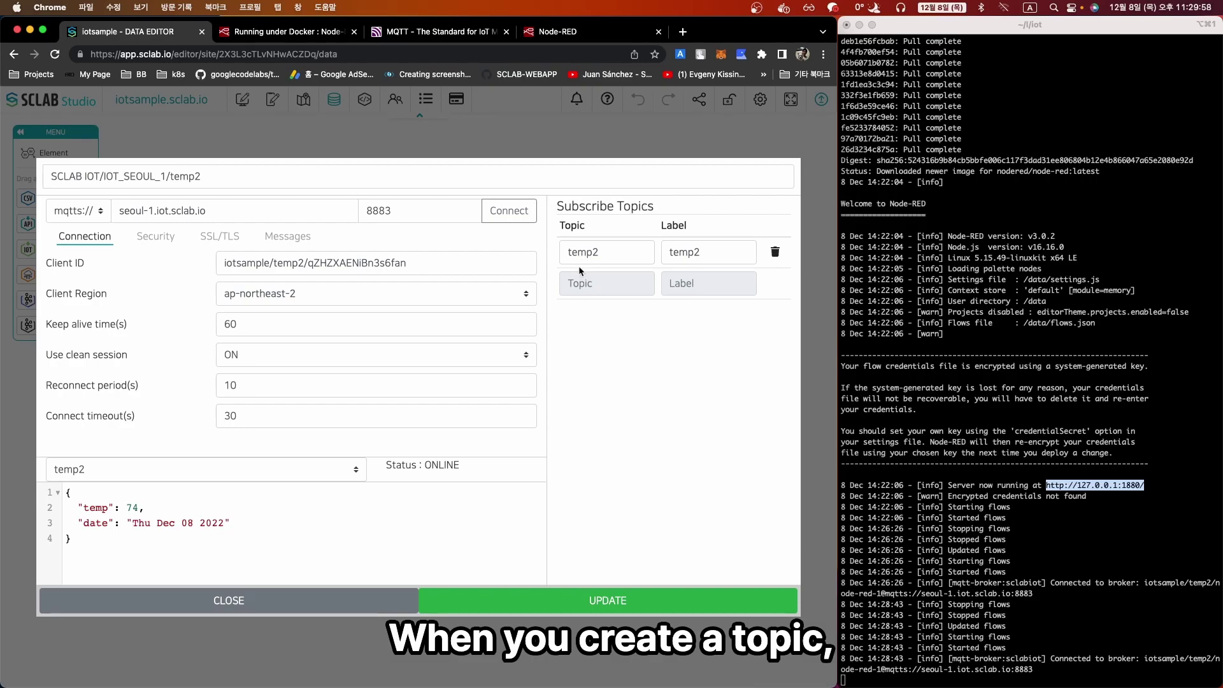
- Add a second subscribed topic temp2/a with the label a to the broker
{"action": "left_click_drag", "start_coordinate": [567, 252], "coordinate": [600, 253]}
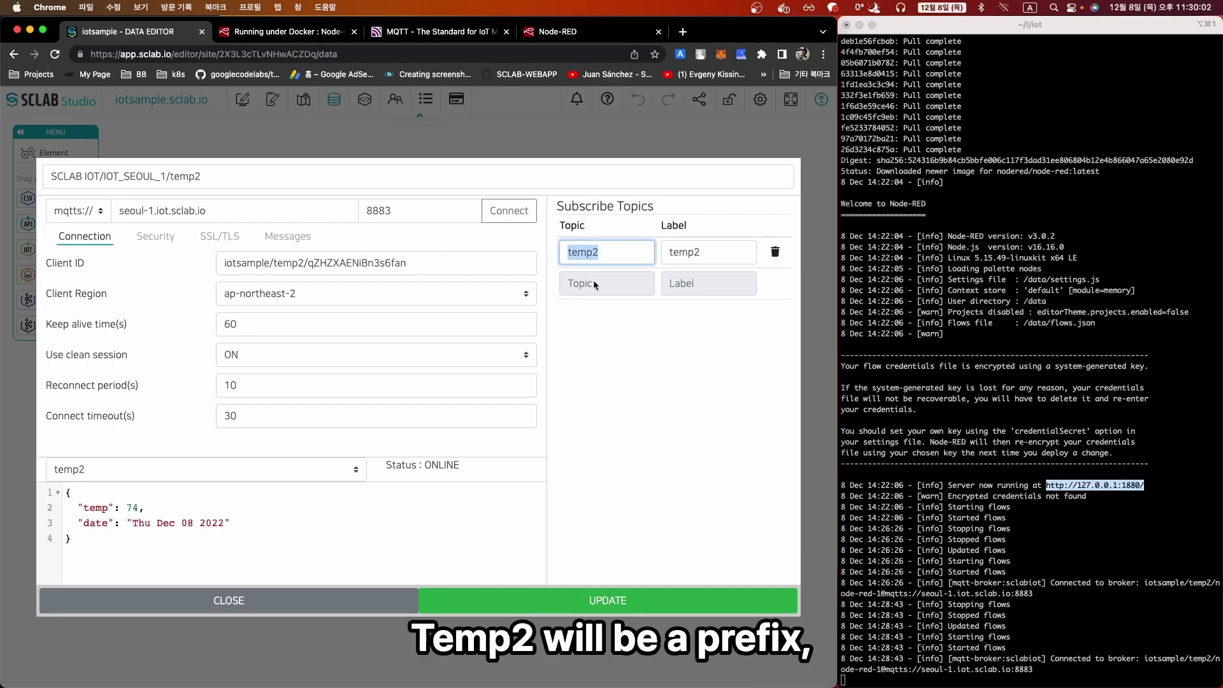
{"action": "left_click", "coordinate": [594, 280]}
{"action": "type", "text": "temp2/a"}
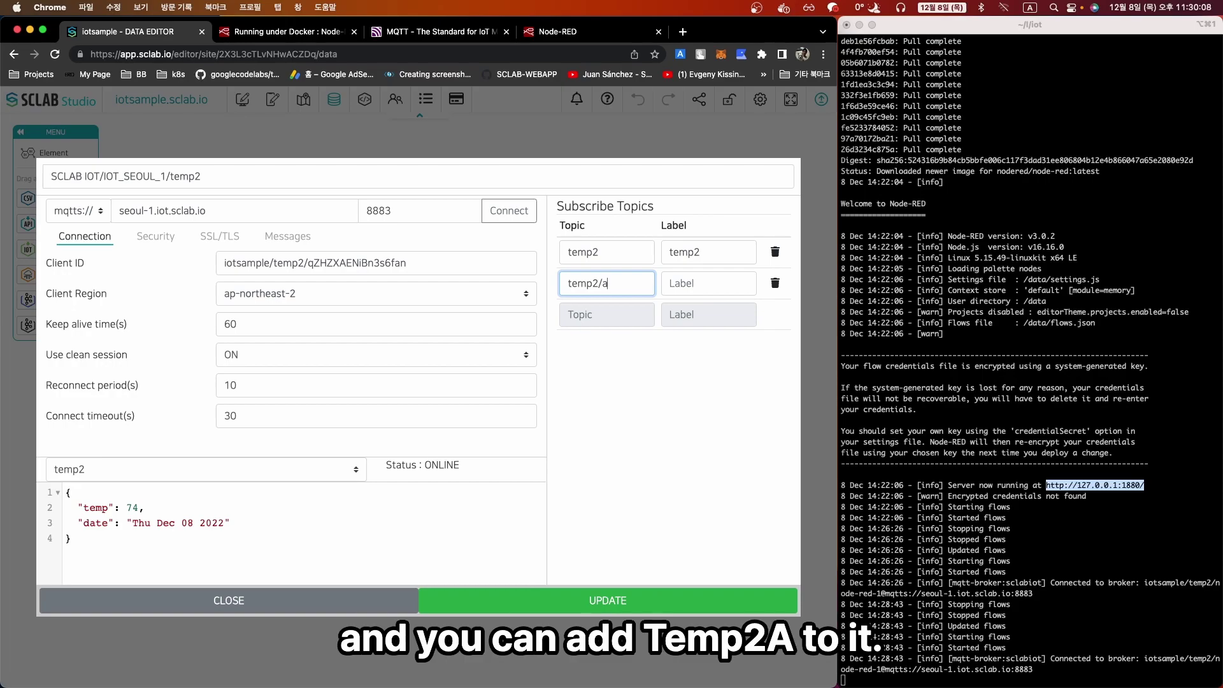
{"action": "left_click", "coordinate": [709, 283]}
{"action": "type", "text": "a"}
{"action": "left_click", "coordinate": [612, 409]}
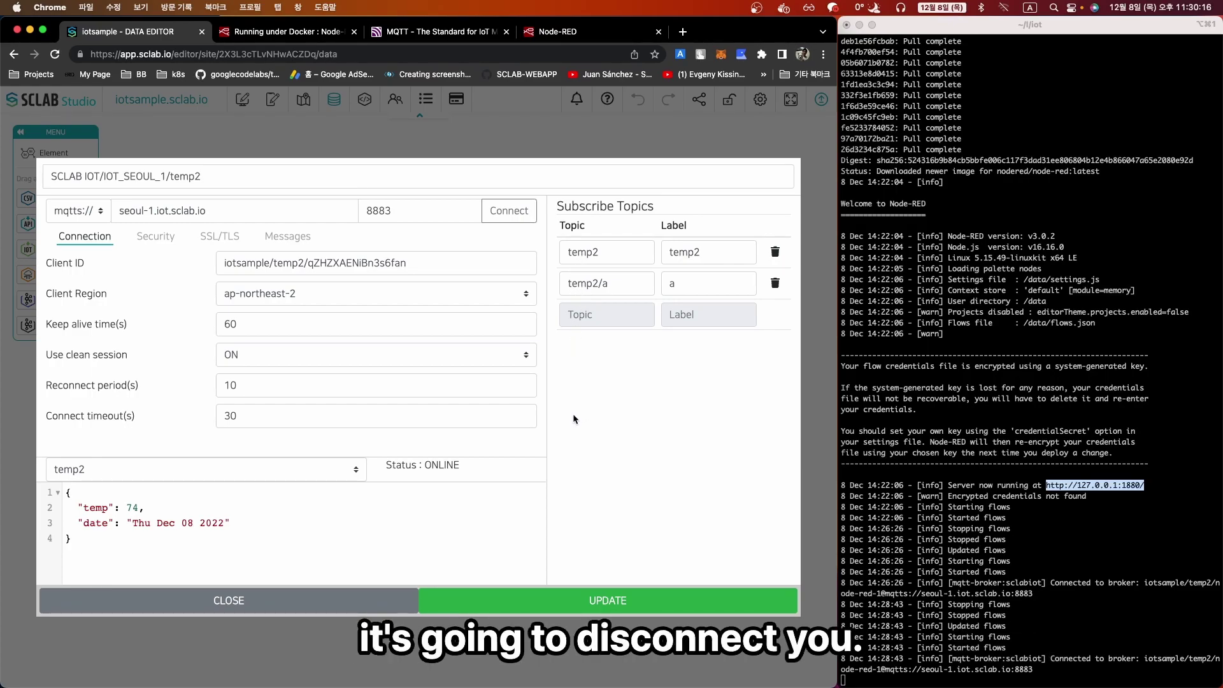
- Review the shared temp2 prefix in both subscribed topics and save the broker's updated settings
{"action": "left_click", "coordinate": [328, 176]}
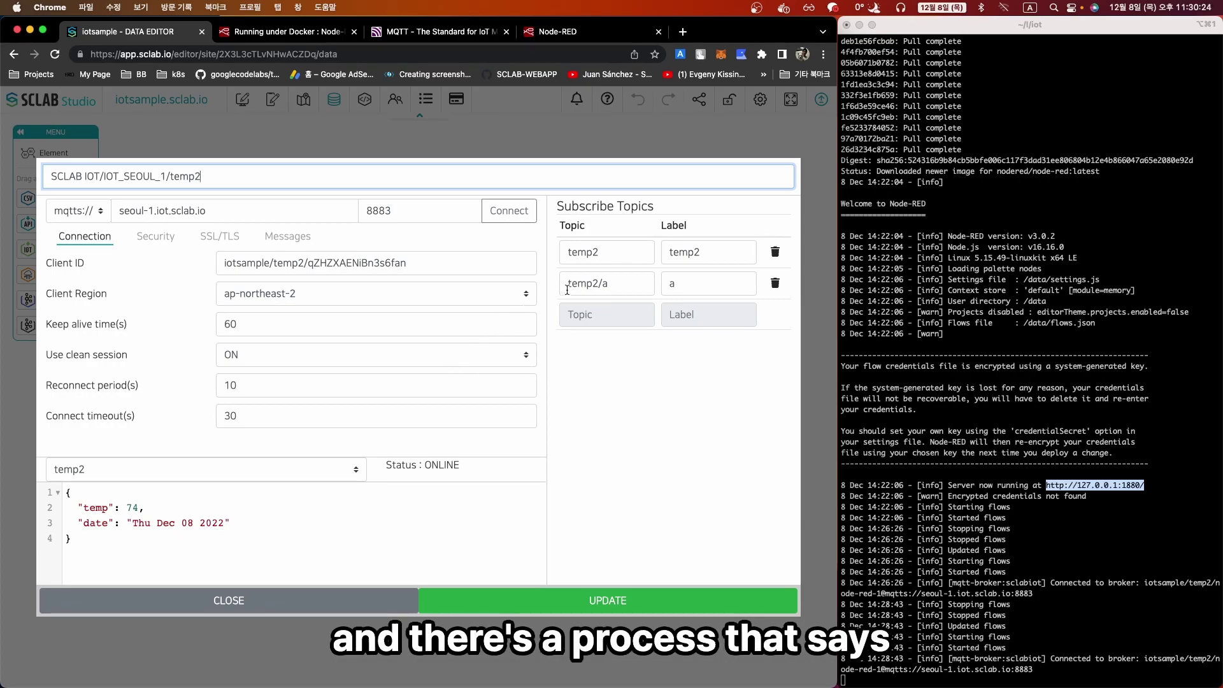
{"action": "left_click", "coordinate": [586, 251]}
{"action": "double_click", "coordinate": [585, 252]}
{"action": "left_click", "coordinate": [575, 286]}
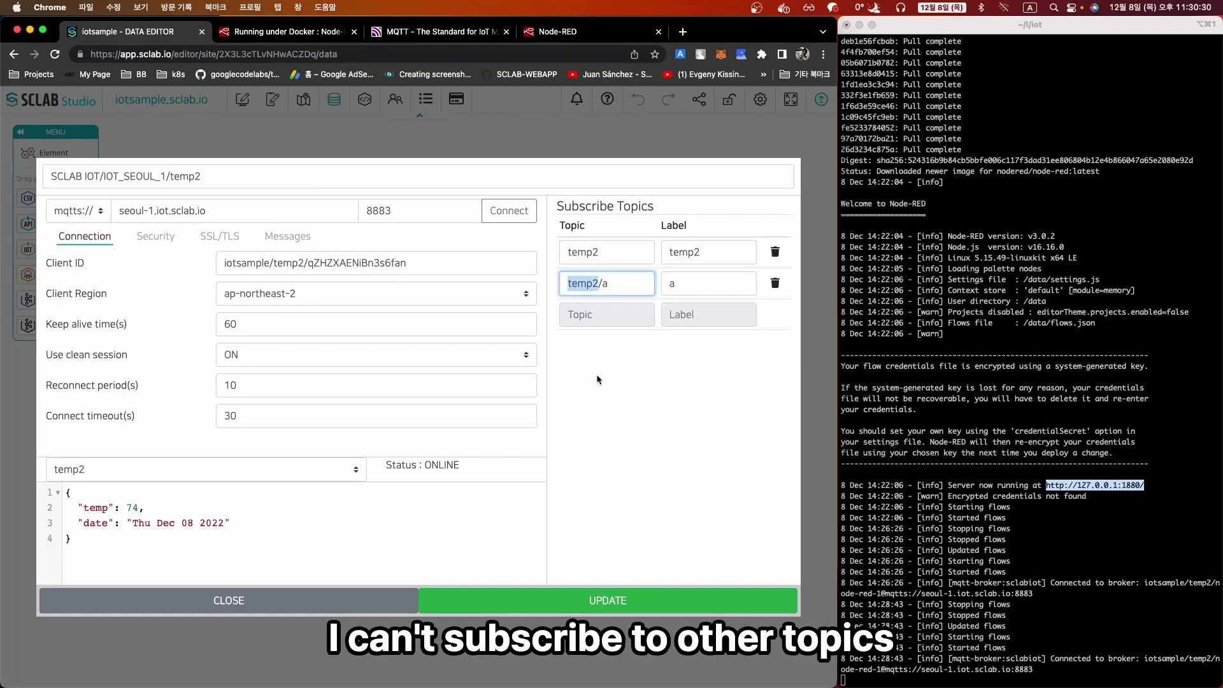
{"action": "left_click", "coordinate": [580, 430]}
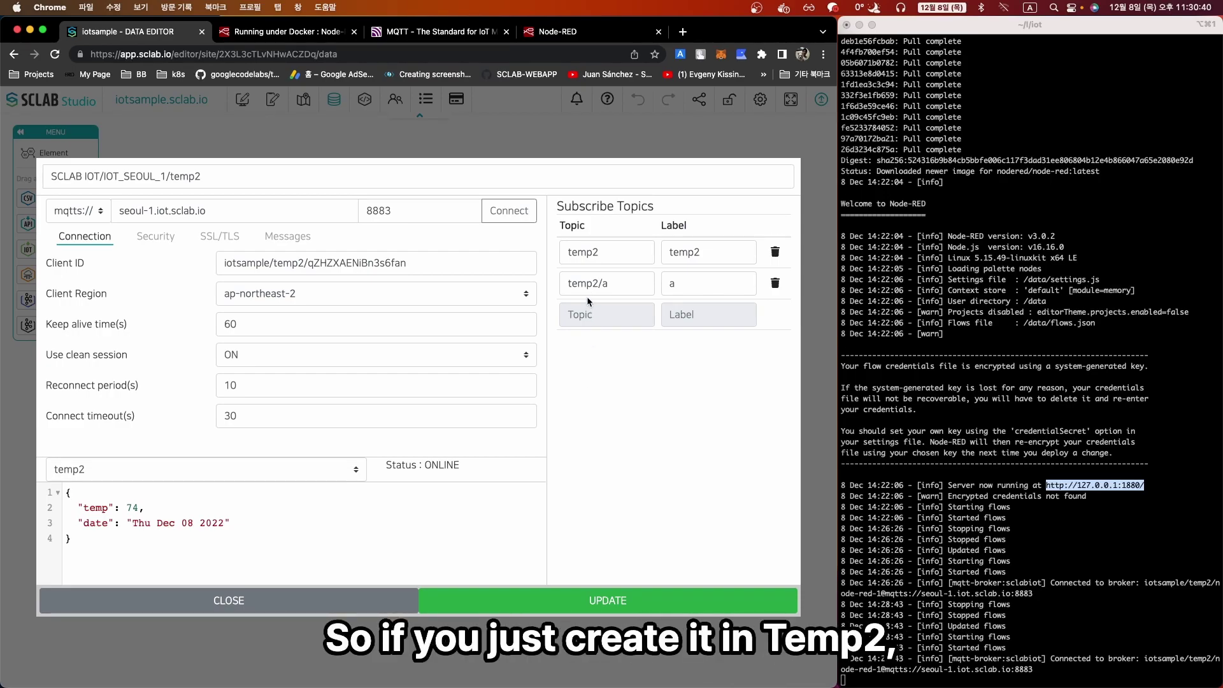
{"action": "double_click", "coordinate": [594, 252]}
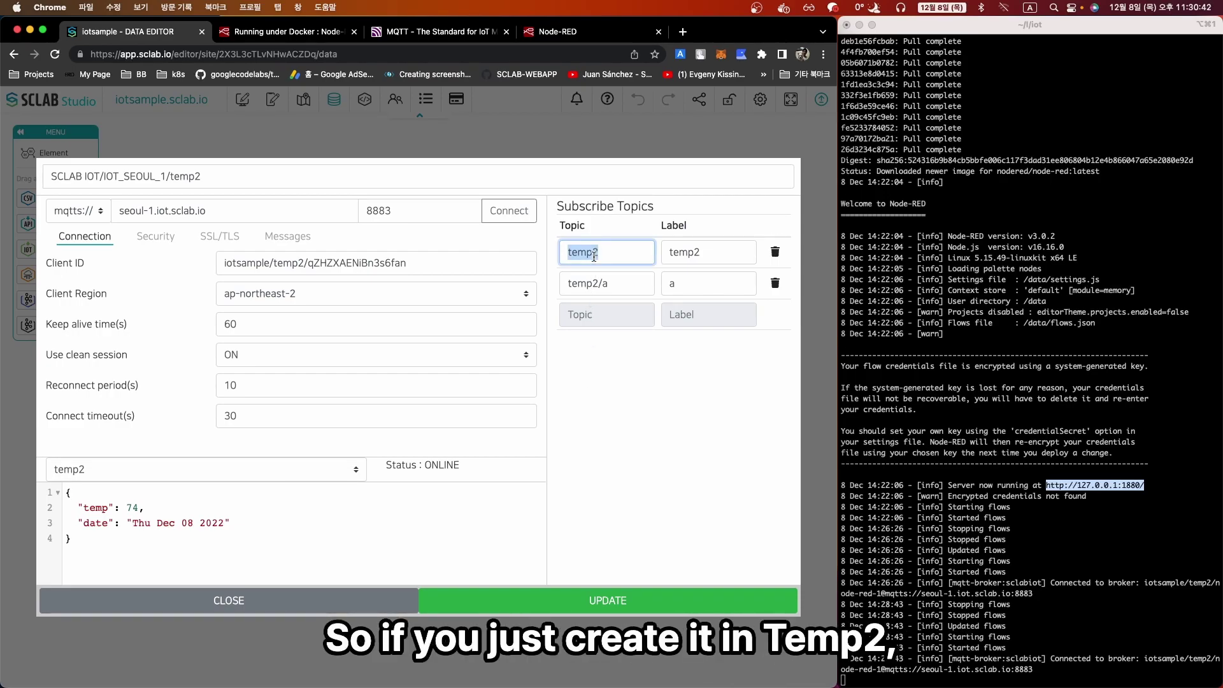
{"action": "double_click", "coordinate": [588, 286]}
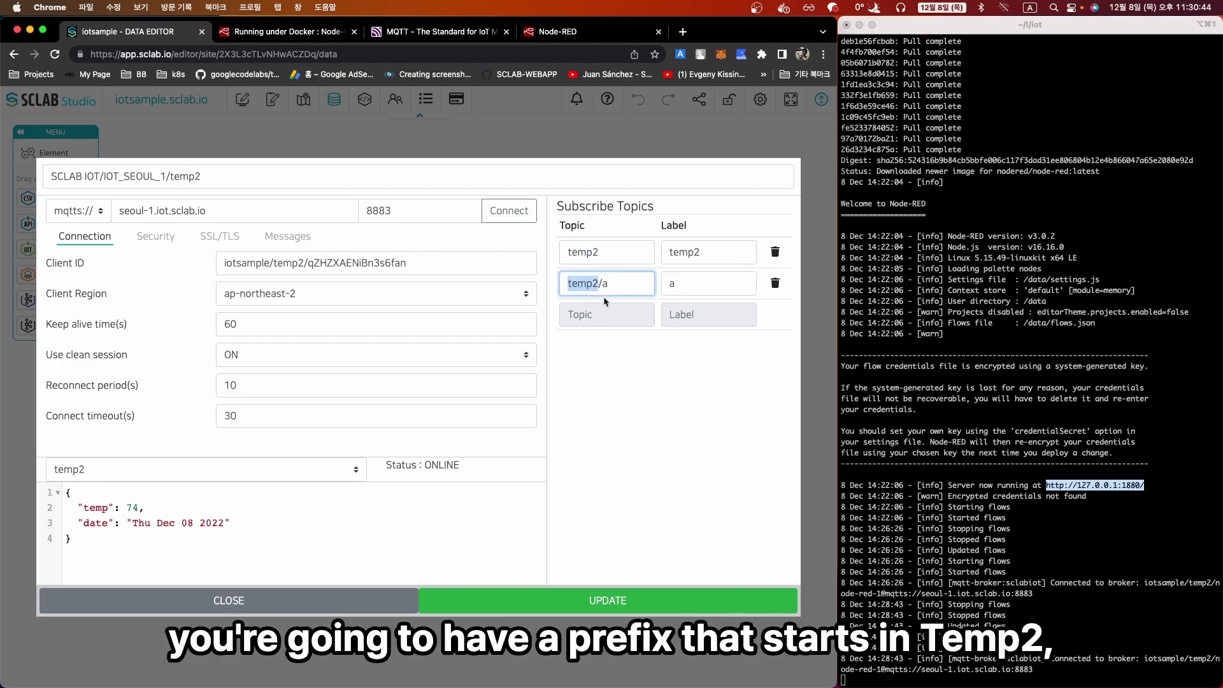
{"action": "left_click", "coordinate": [612, 285]}
{"action": "left_click", "coordinate": [685, 283]}
{"action": "left_click", "coordinate": [597, 413]}
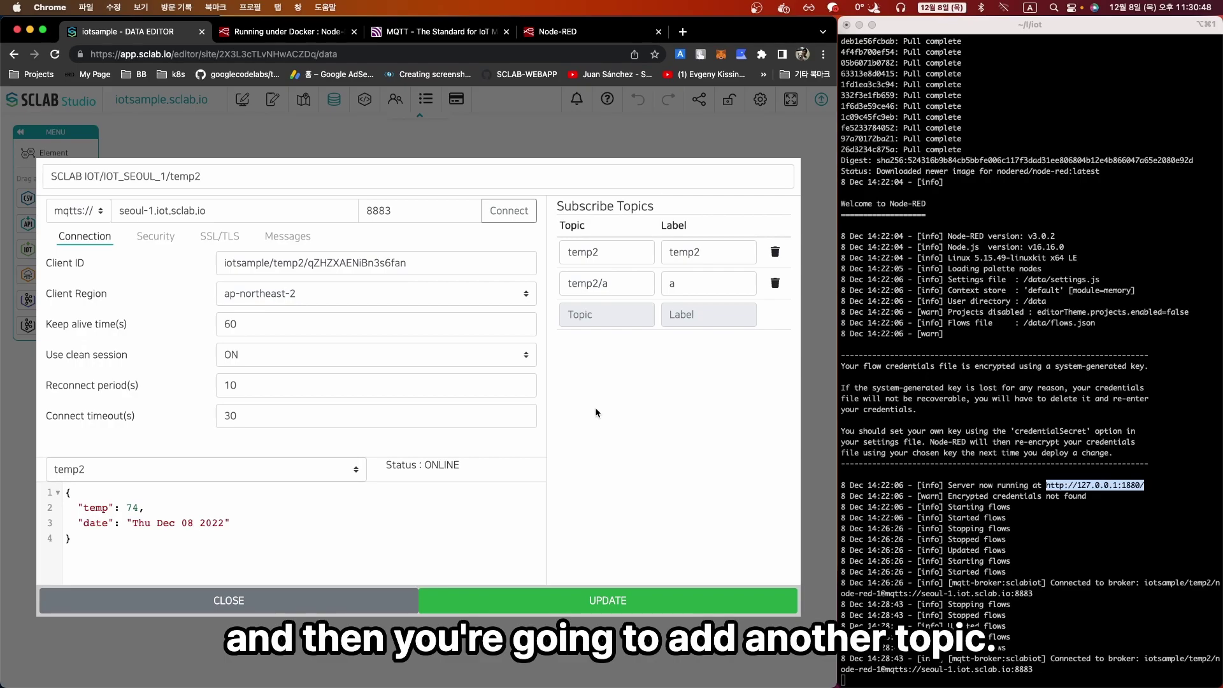
{"action": "left_click", "coordinate": [537, 602]}
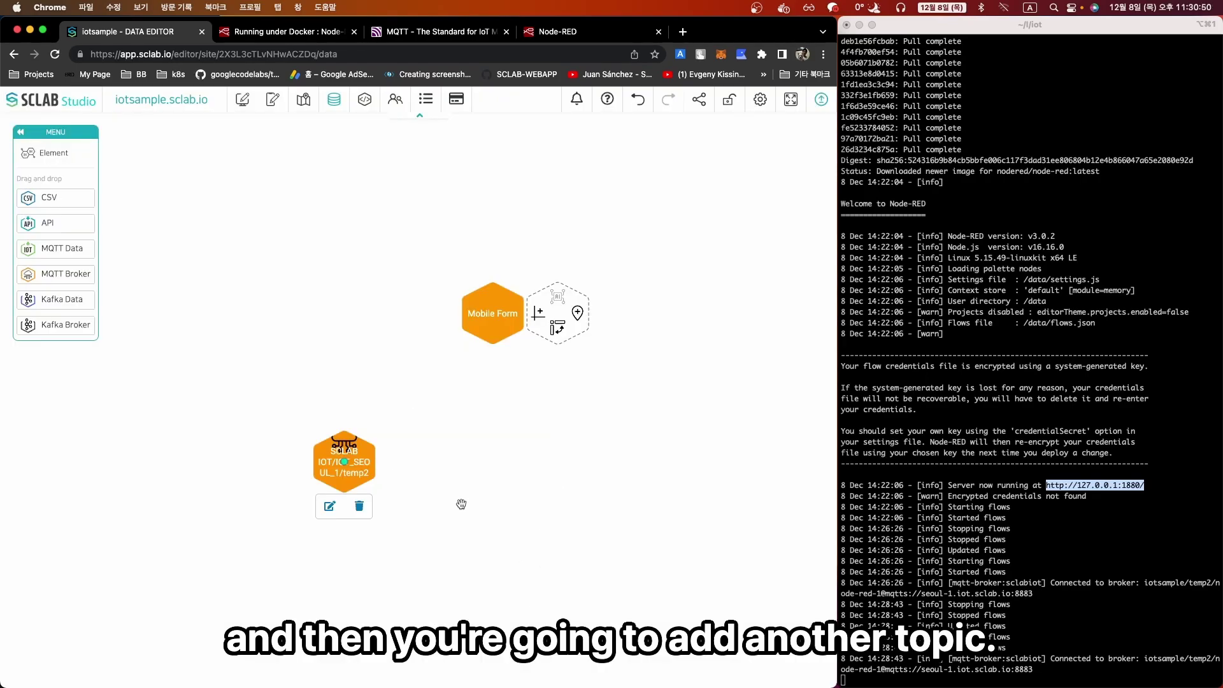
- Reopen the temp2 broker's settings and compare the live data of the temp2 and a topics
{"action": "left_click", "coordinate": [329, 506]}
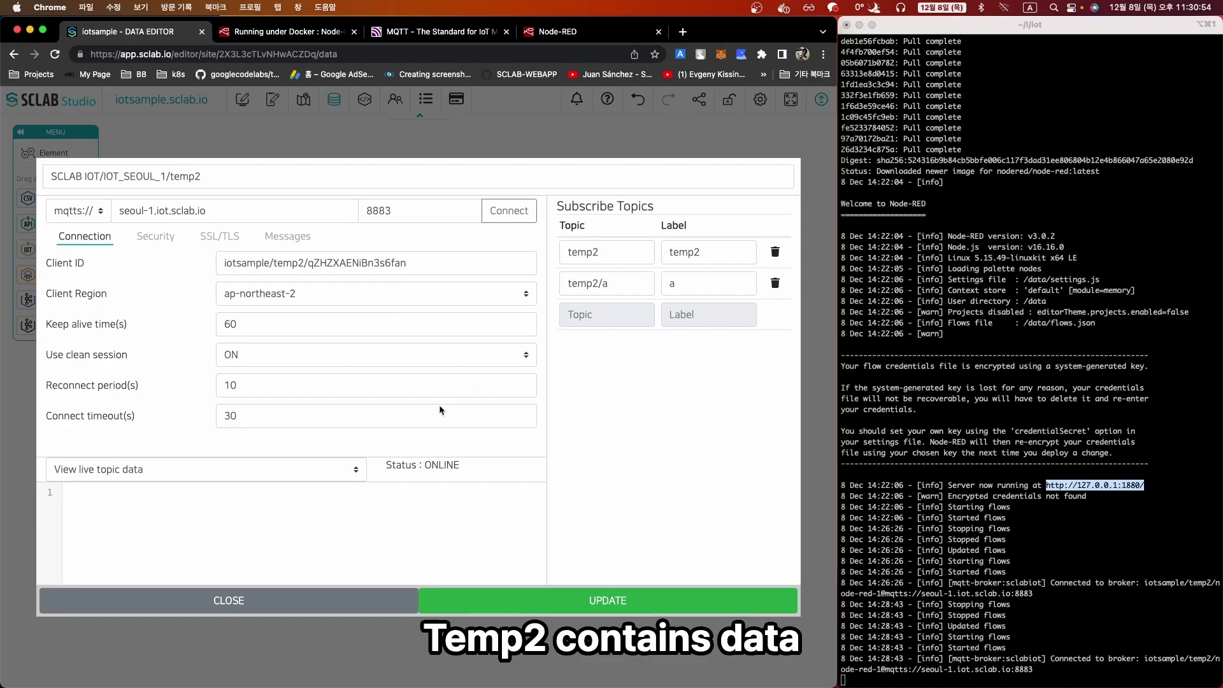
{"action": "left_click", "coordinate": [279, 474]}
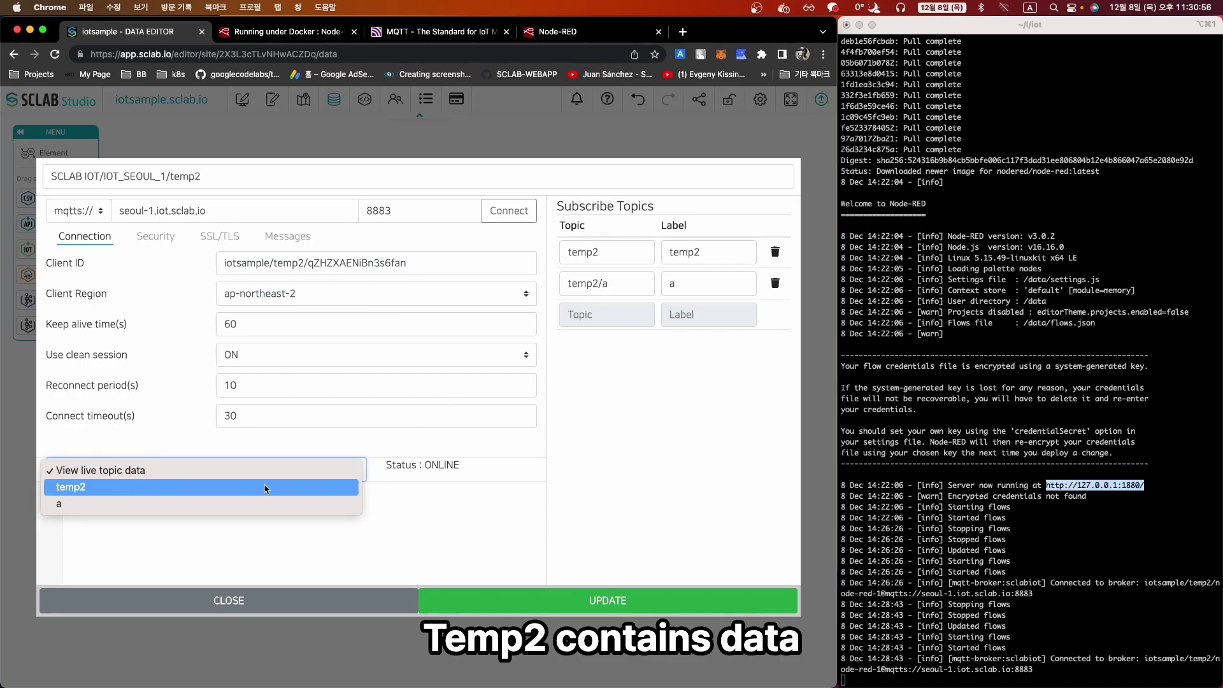
{"action": "left_click", "coordinate": [267, 485]}
{"action": "left_click", "coordinate": [224, 477]}
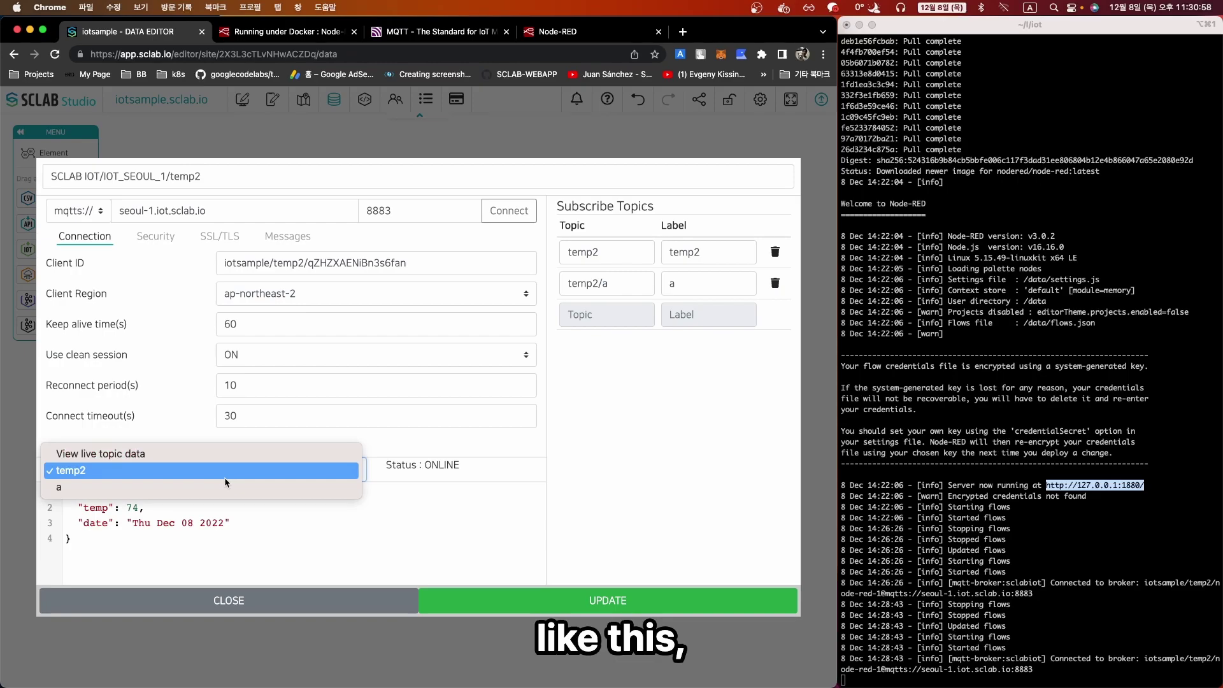
{"action": "left_click", "coordinate": [219, 488]}
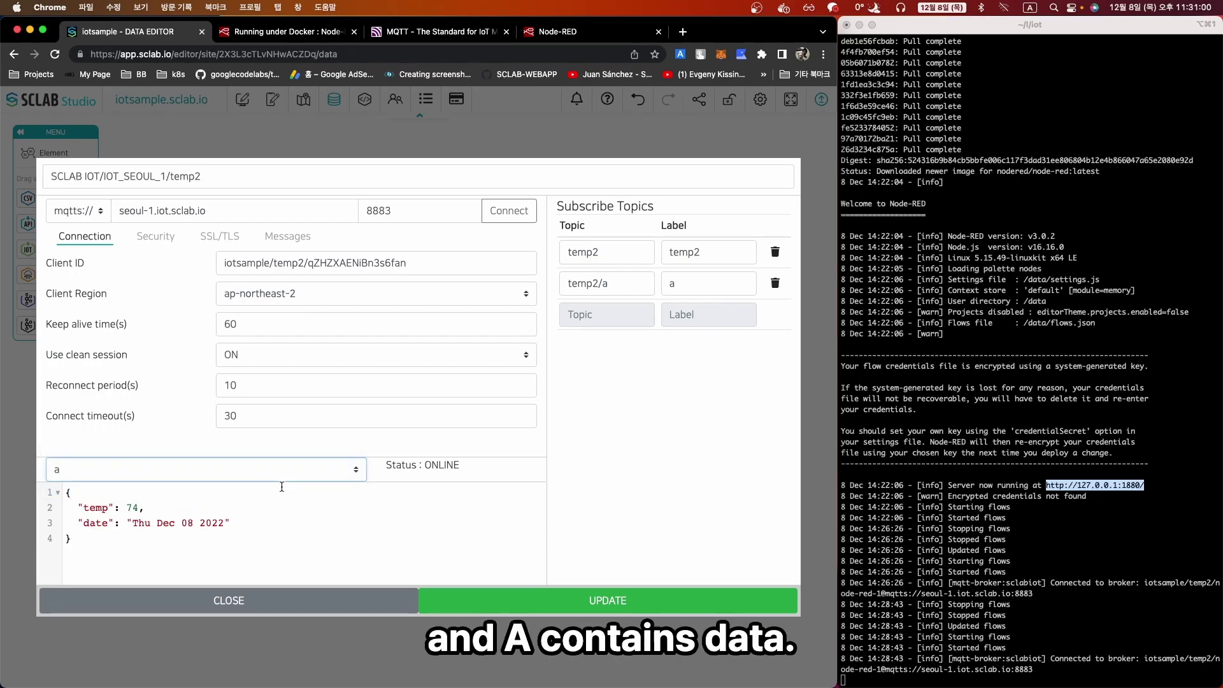
{"action": "left_click", "coordinate": [341, 471]}
{"action": "left_click", "coordinate": [309, 453]}
{"action": "left_click", "coordinate": [282, 475]}
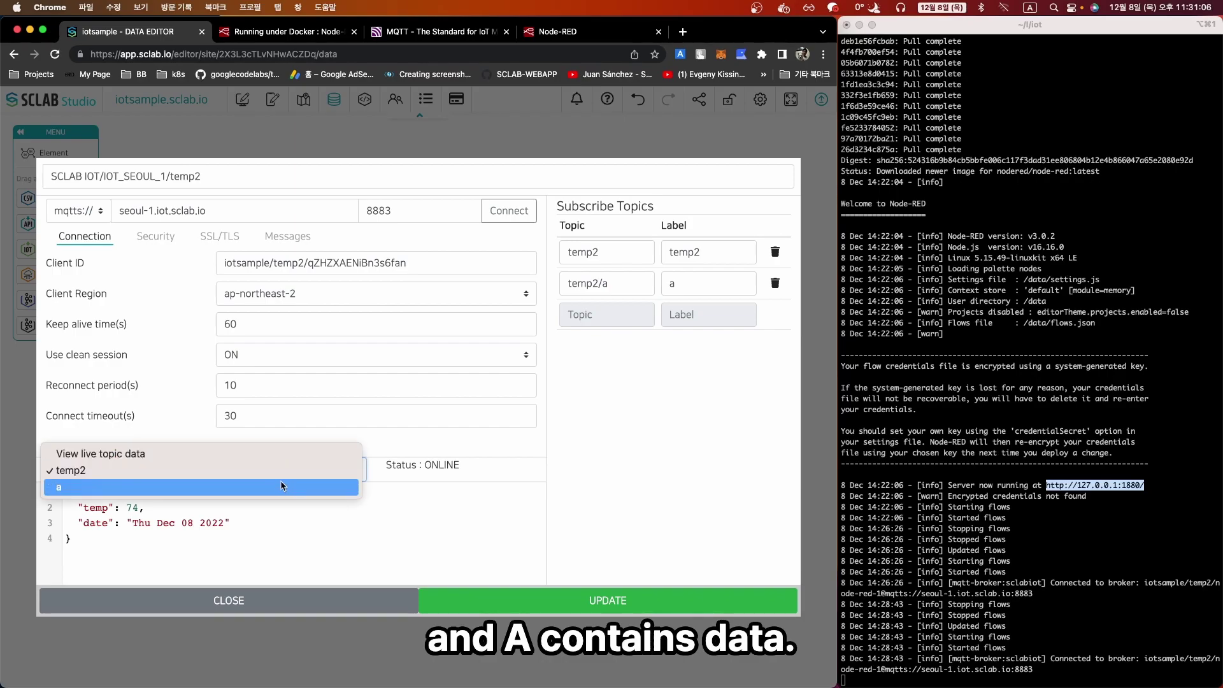
{"action": "left_click", "coordinate": [288, 486]}
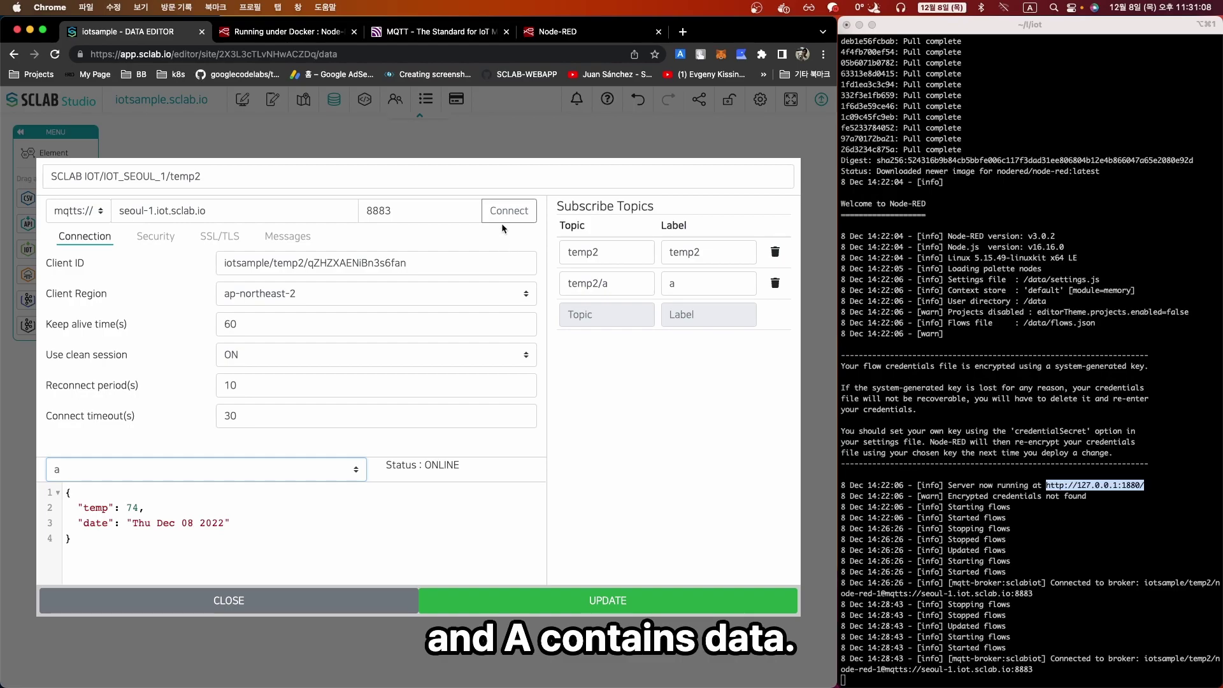
- Compare the temp2 and a topic data once more, and close the broker's settings without updating
{"action": "left_click", "coordinate": [269, 478]}
{"action": "left_click", "coordinate": [265, 437]}
{"action": "left_click", "coordinate": [257, 472]}
{"action": "left_click", "coordinate": [251, 480]}
{"action": "left_click", "coordinate": [255, 602]}
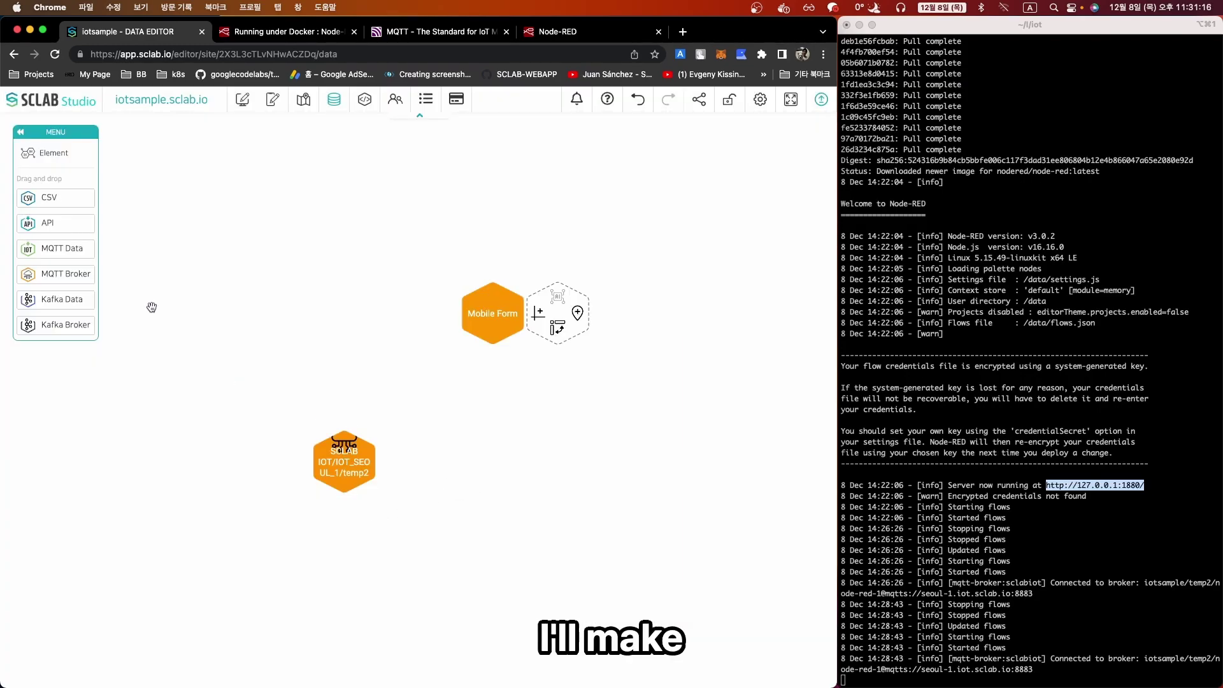
- Add an MQTT Data element using the temp2 topic of the SCLAB IOT/IOT_SEOUL_1/temp2 server, and connect it
{"action": "left_click_drag", "start_coordinate": [56, 250], "coordinate": [281, 368]}
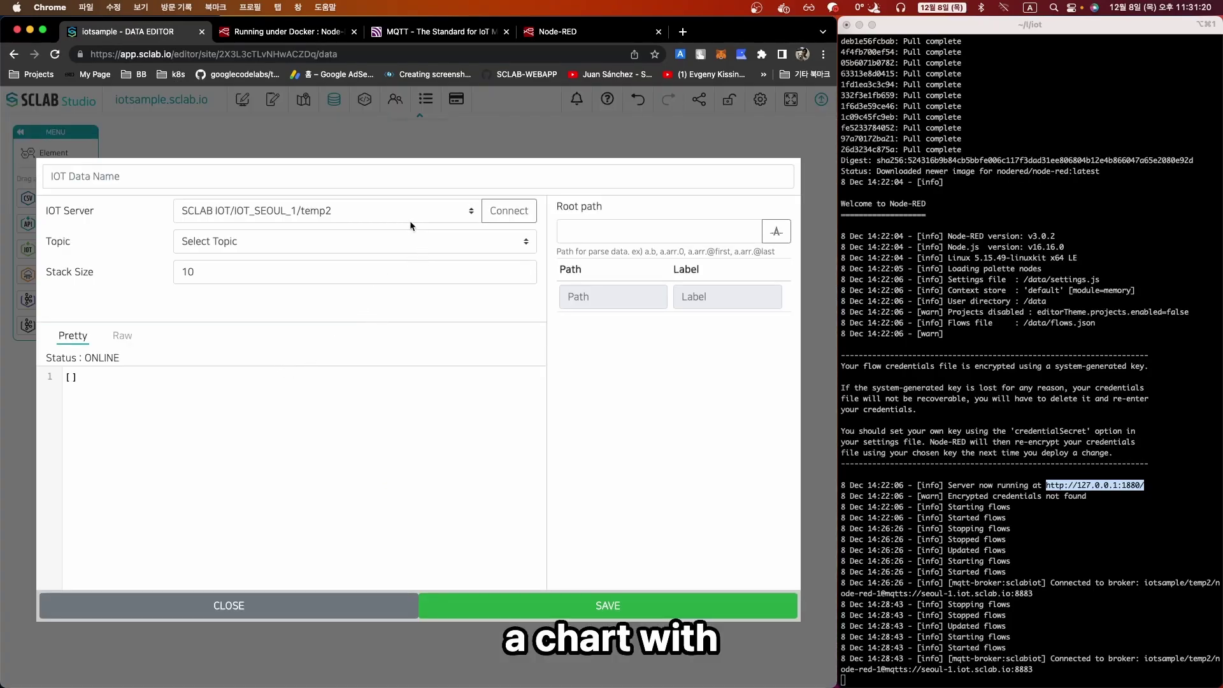
{"action": "left_click", "coordinate": [376, 243]}
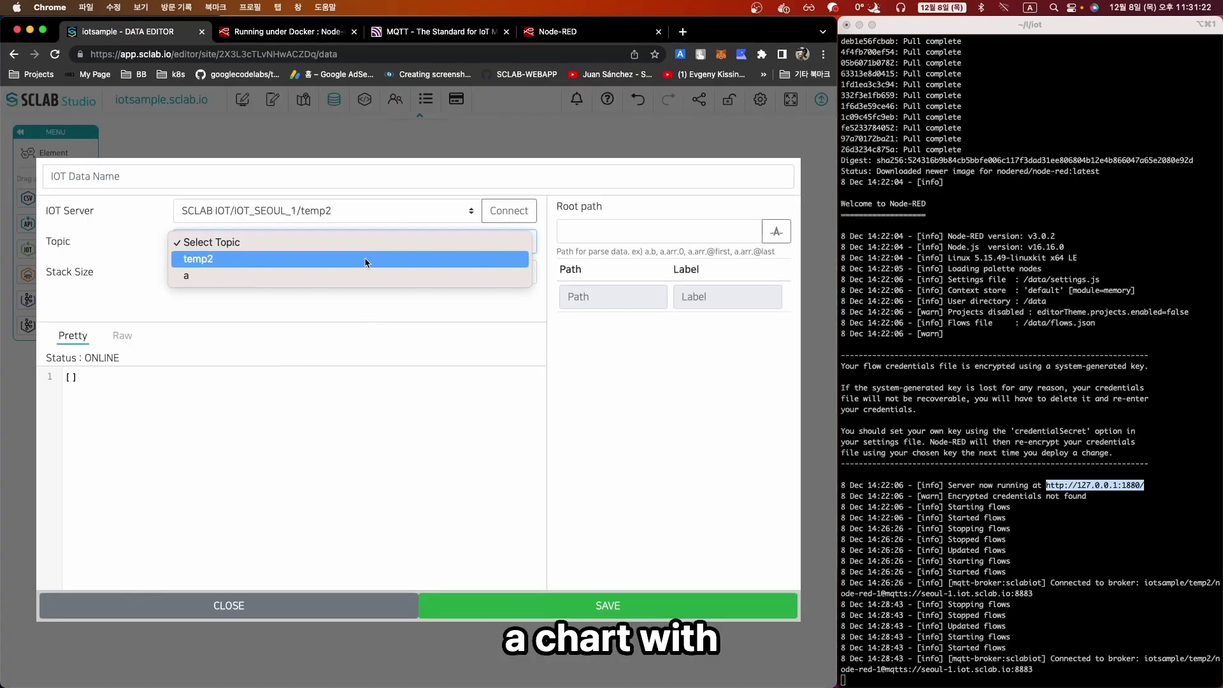
{"action": "left_click", "coordinate": [366, 260]}
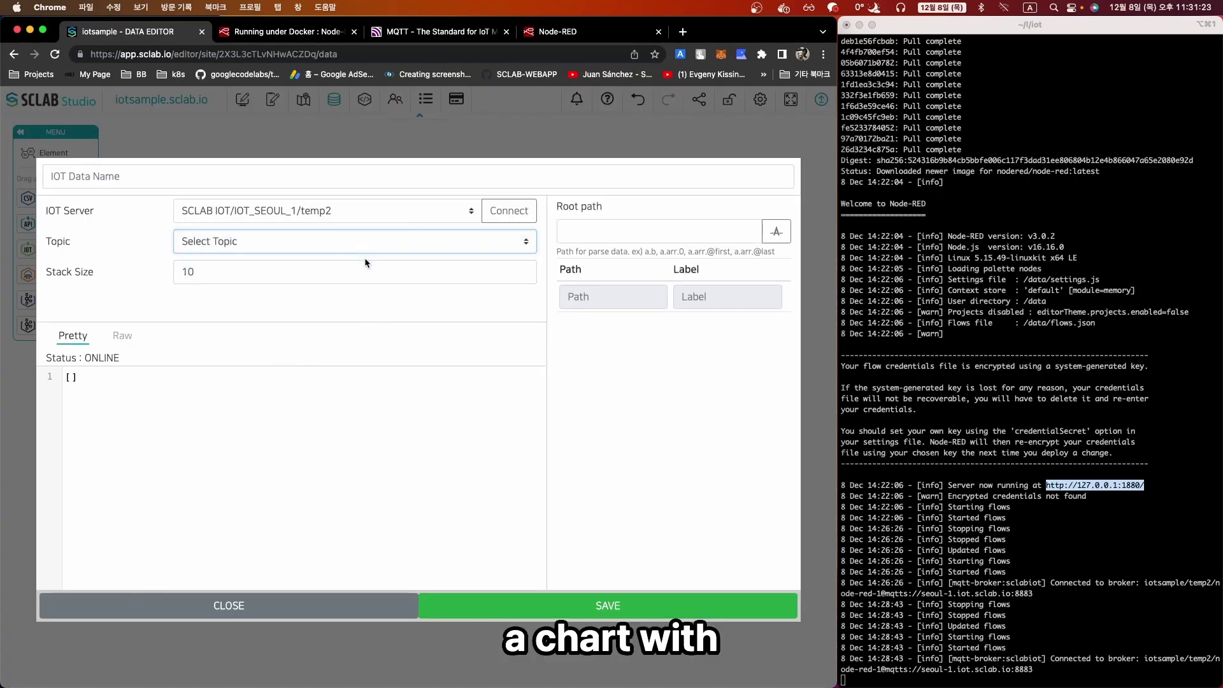
{"action": "left_click", "coordinate": [505, 217]}
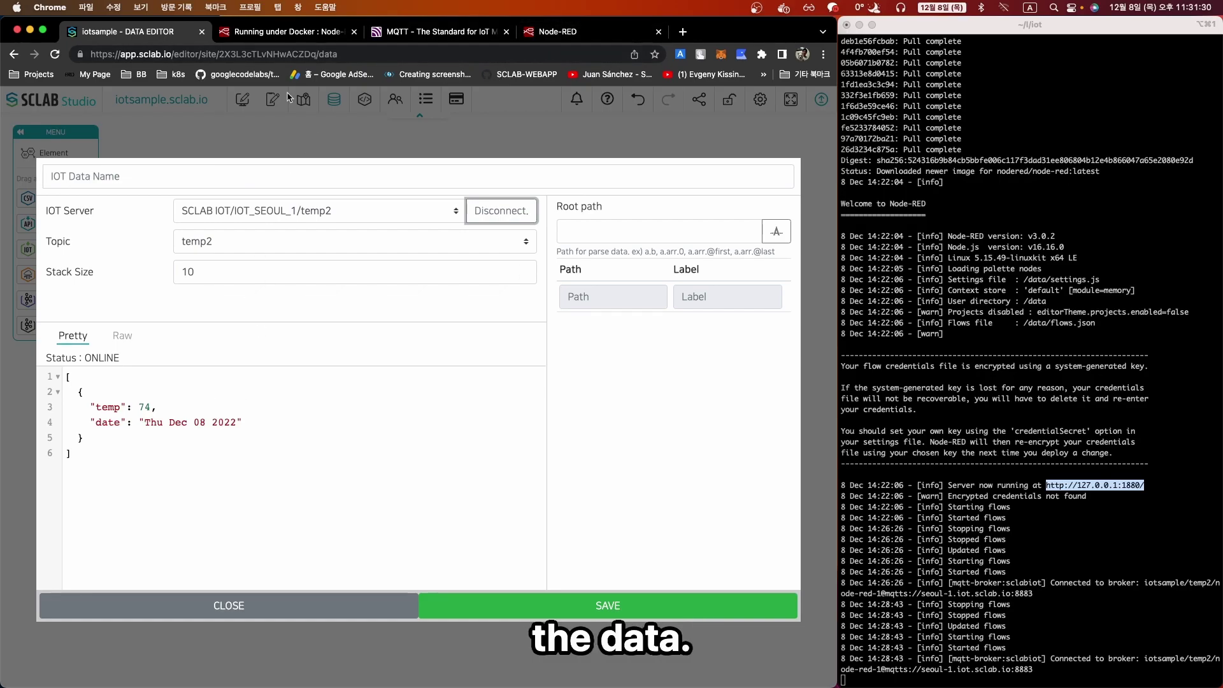
- Separate Node-RED into its own narrower browser window beside the SCLAB Studio data editor
{"action": "left_click", "coordinate": [563, 38]}
{"action": "left_click_drag", "start_coordinate": [563, 42], "coordinate": [967, 24]}
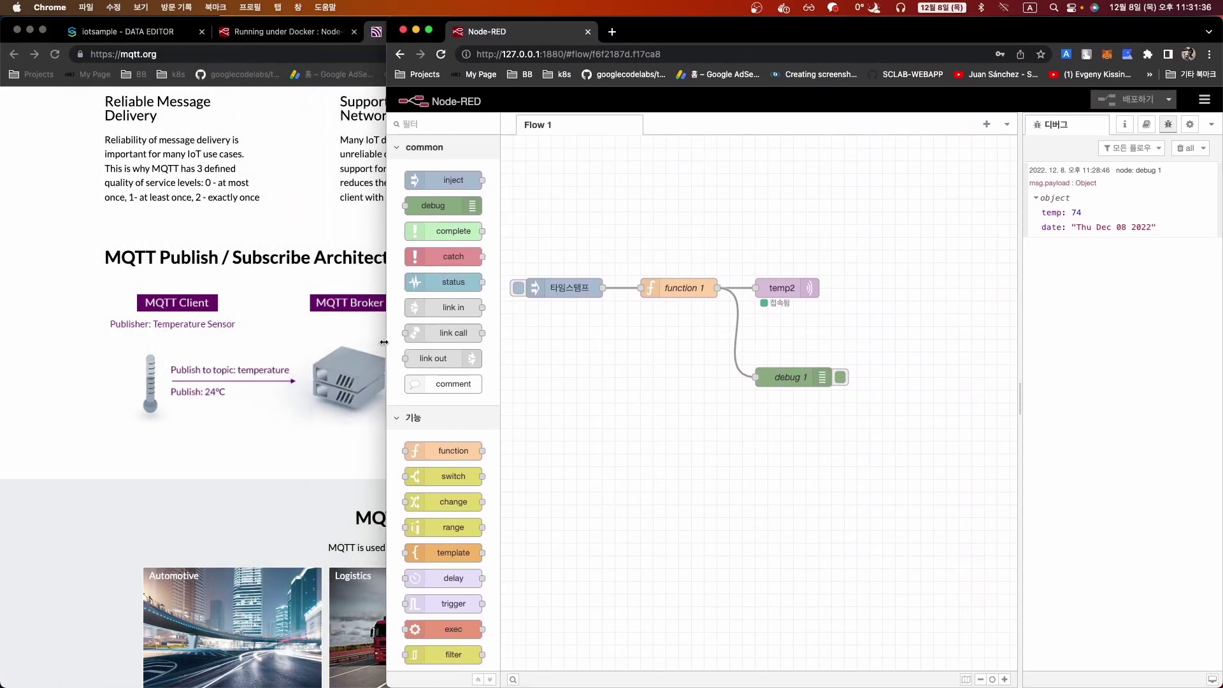
{"action": "left_click_drag", "start_coordinate": [387, 345], "coordinate": [661, 356]}
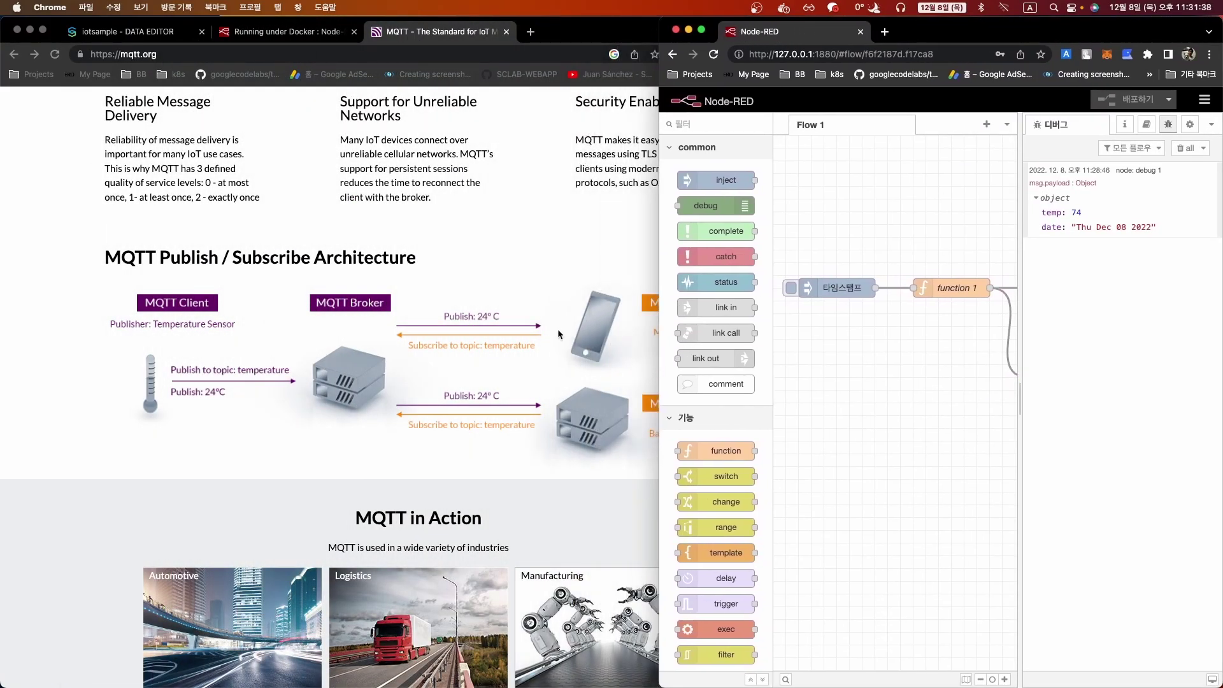
{"action": "left_click", "coordinate": [121, 31]}
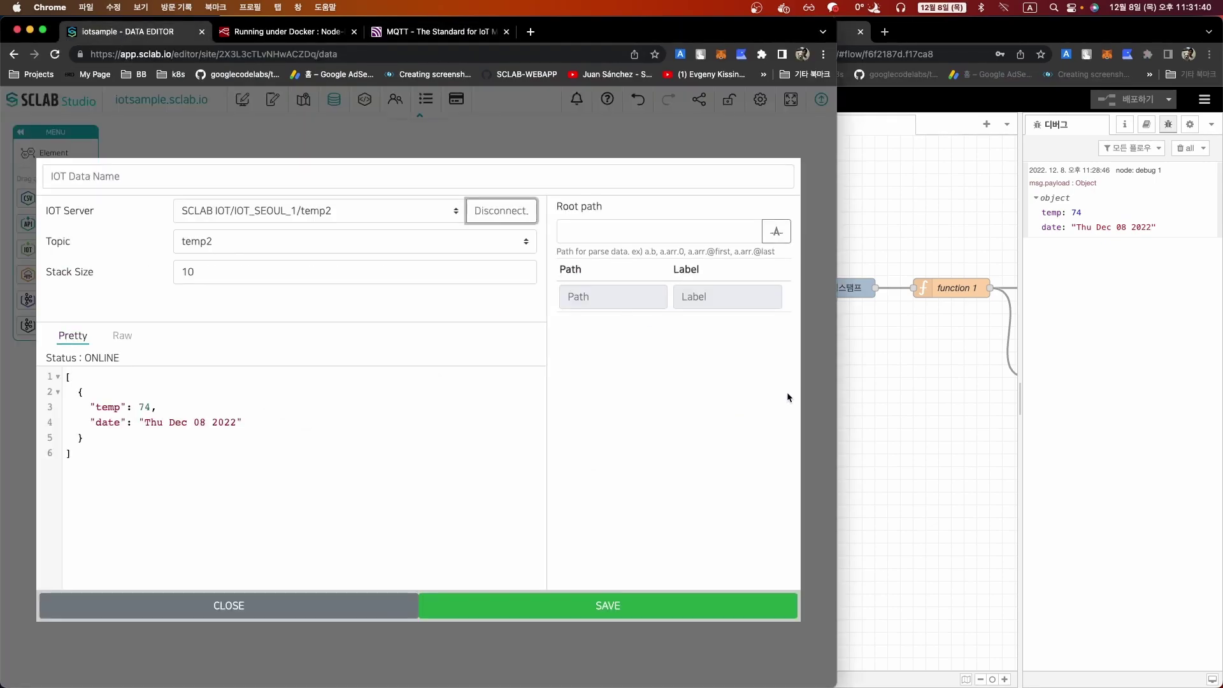
{"action": "left_click", "coordinate": [866, 407]}
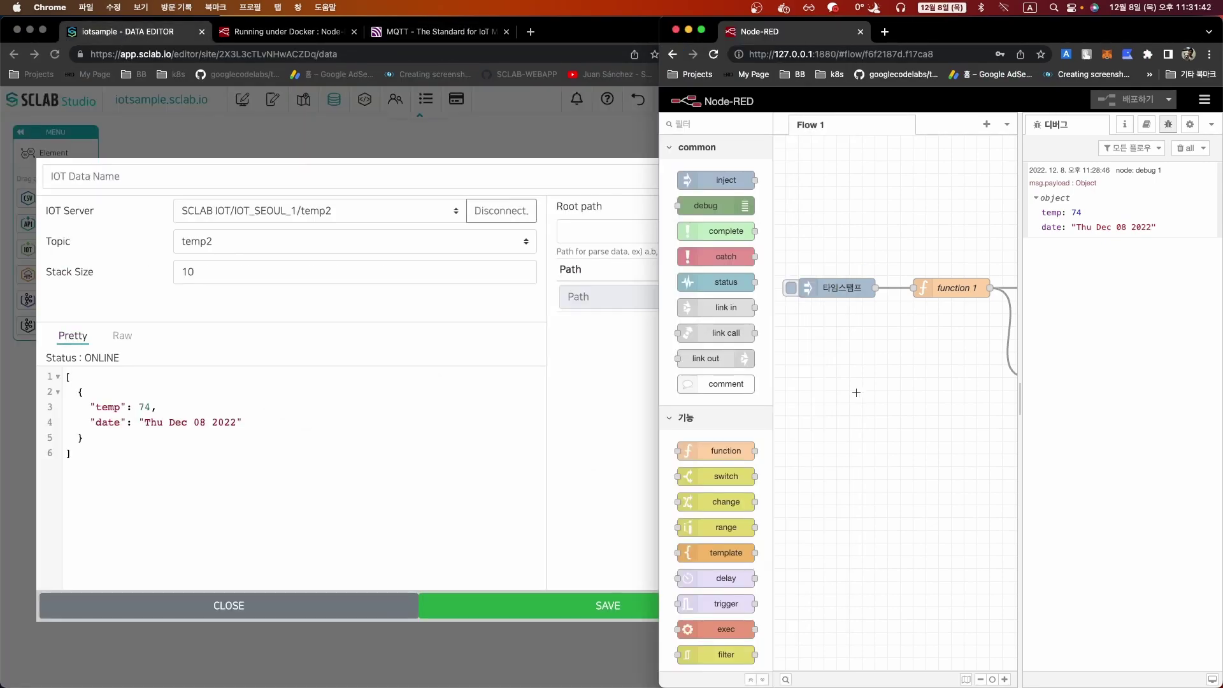
- Inject the timestamp node repeatedly in Node-RED to send a series of random temperature messages
{"action": "left_click", "coordinate": [791, 291]}
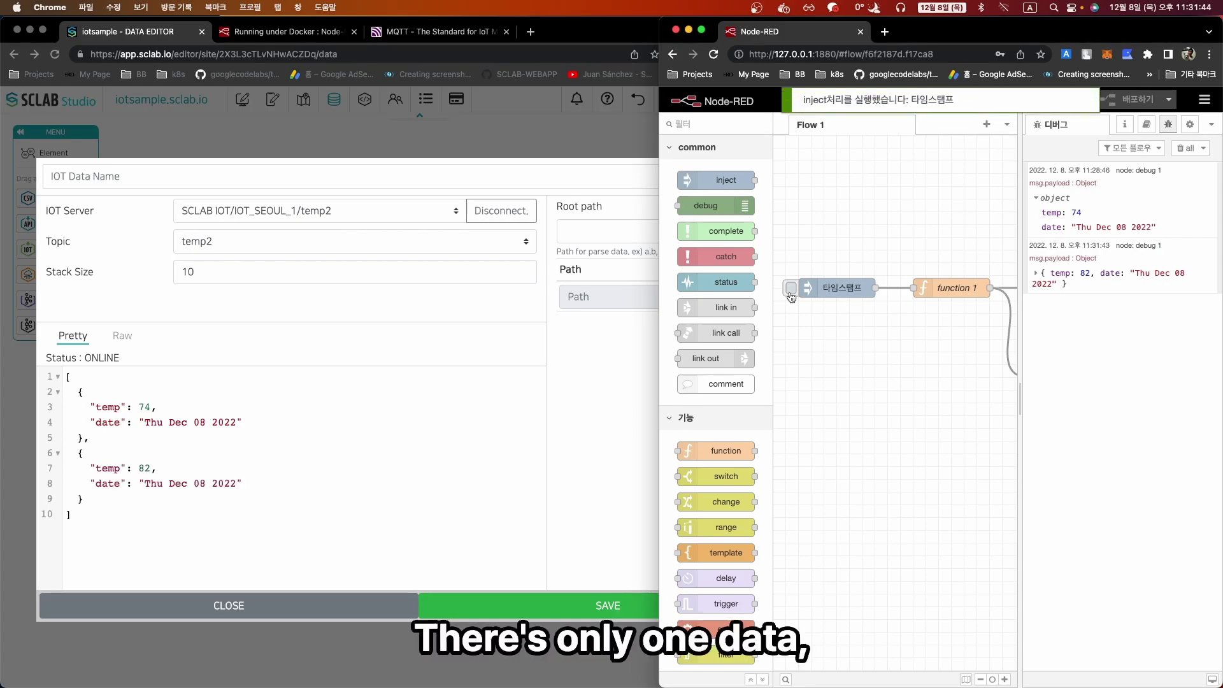
{"action": "left_click", "coordinate": [791, 290]}
{"action": "left_click", "coordinate": [791, 290]}
{"action": "left_click", "coordinate": [791, 290]}
{"action": "left_click", "coordinate": [791, 290]}
{"action": "left_click", "coordinate": [791, 290]}
{"action": "left_click", "coordinate": [791, 290]}
{"action": "left_click", "coordinate": [791, 290]}
{"action": "left_click", "coordinate": [791, 290]}
{"action": "left_click", "coordinate": [790, 290]}
{"action": "left_click", "coordinate": [791, 290]}
{"action": "left_click", "coordinate": [791, 290]}
{"action": "left_click", "coordinate": [791, 290]}
- Examine the temp2 records stacked in the MQTT data preview in SCLAB Studio
{"action": "scroll", "coordinate": [407, 472], "scroll_direction": "down", "scroll_amount": 5}
{"action": "scroll", "coordinate": [392, 460], "scroll_direction": "up", "scroll_amount": 5}
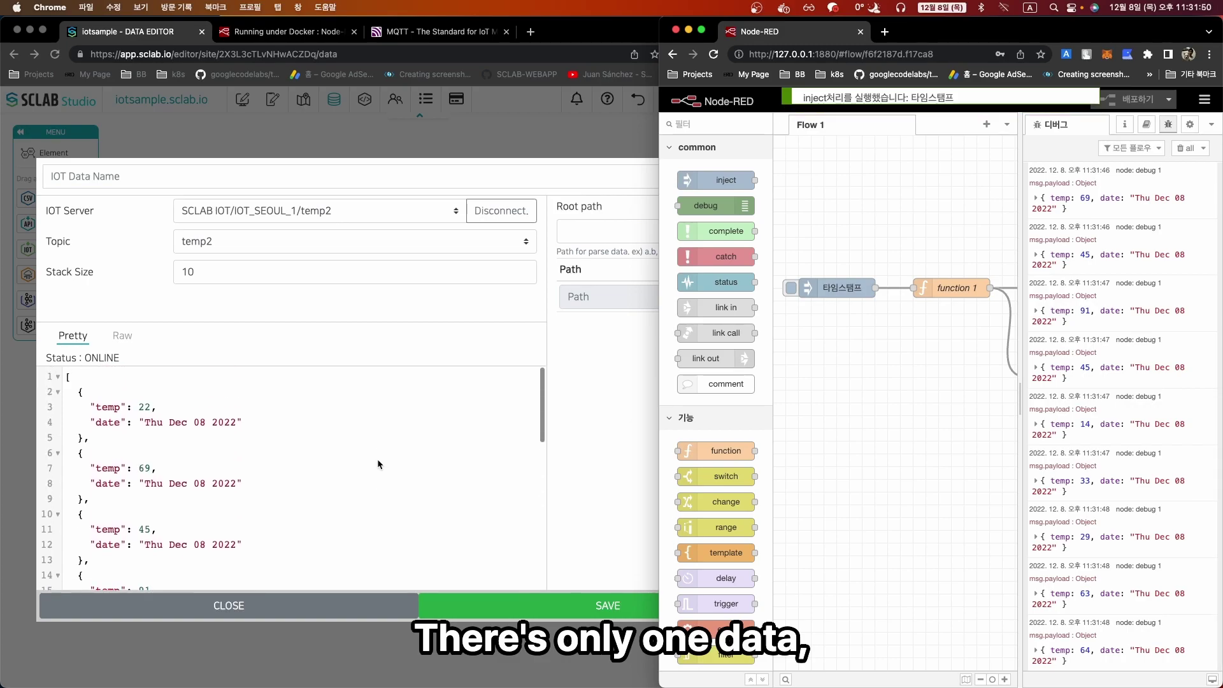
{"action": "left_click", "coordinate": [583, 531]}
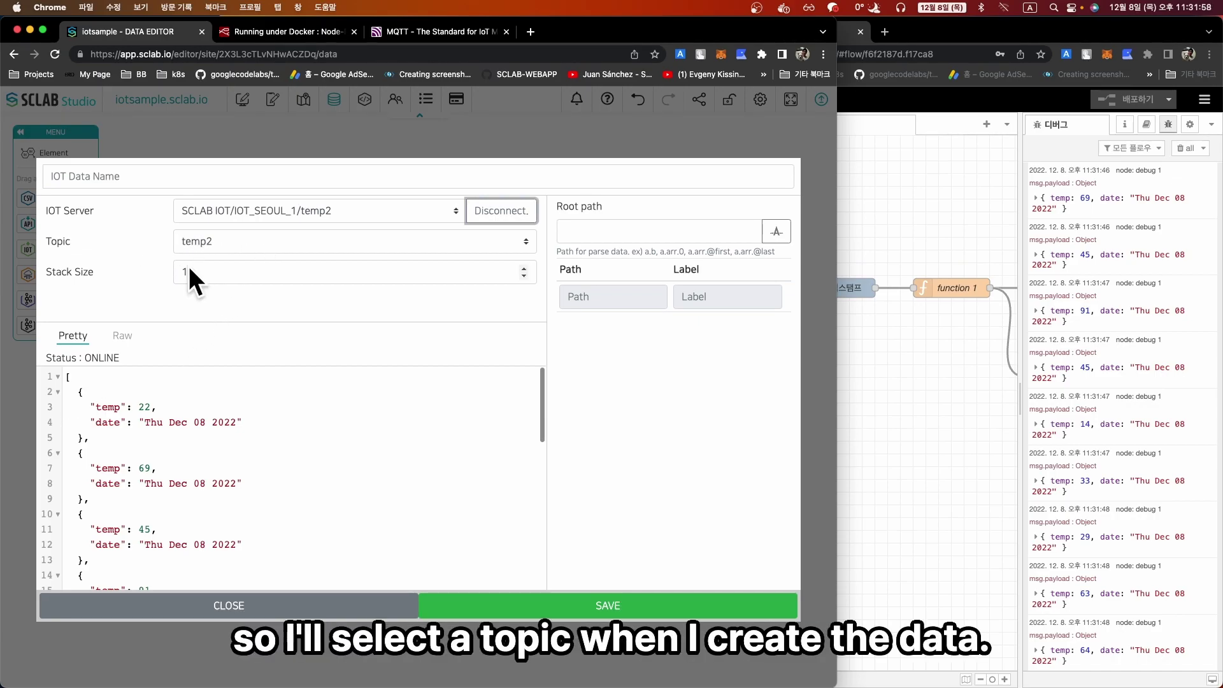
{"action": "scroll", "coordinate": [184, 446], "scroll_direction": "down", "scroll_amount": 6}
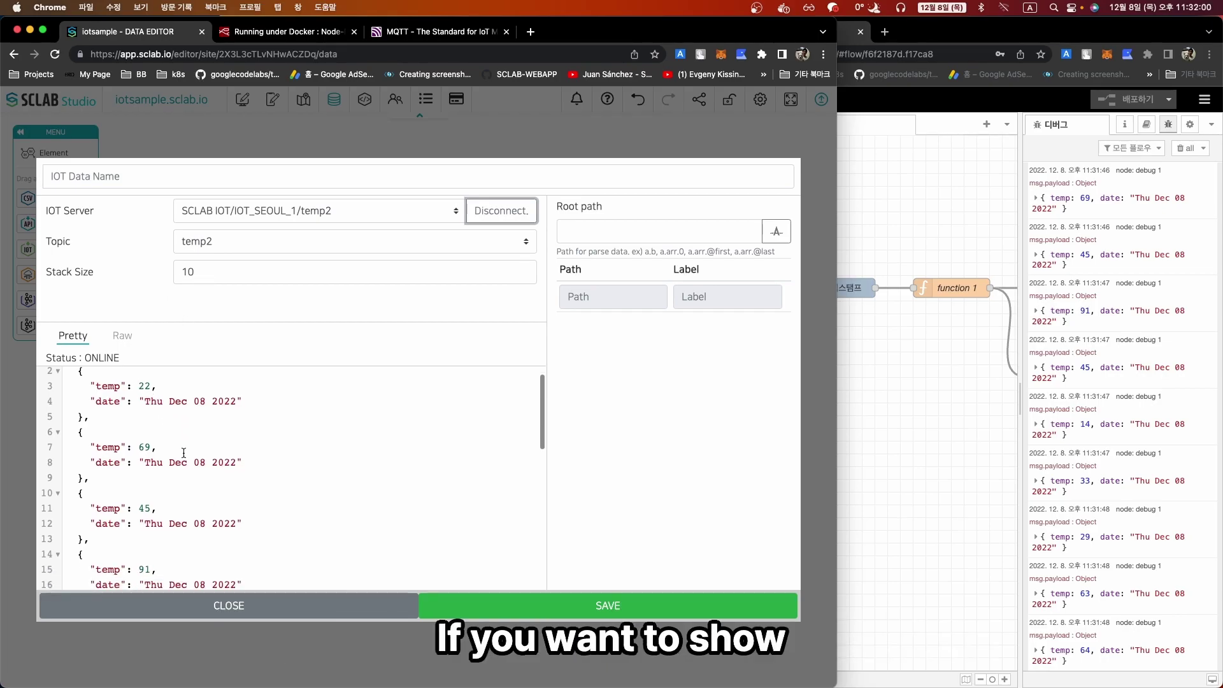
{"action": "scroll", "coordinate": [183, 456], "scroll_direction": "up", "scroll_amount": 6}
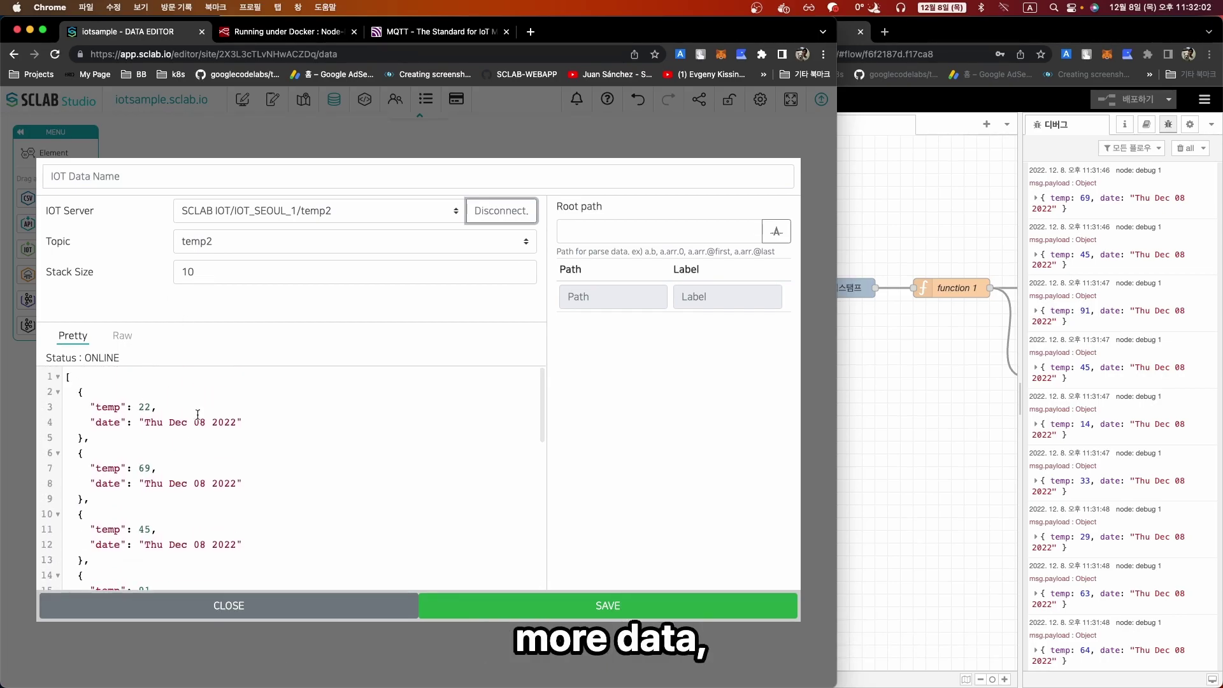
- Set the stack size of the MQTT data to 20
{"action": "left_click", "coordinate": [197, 280]}
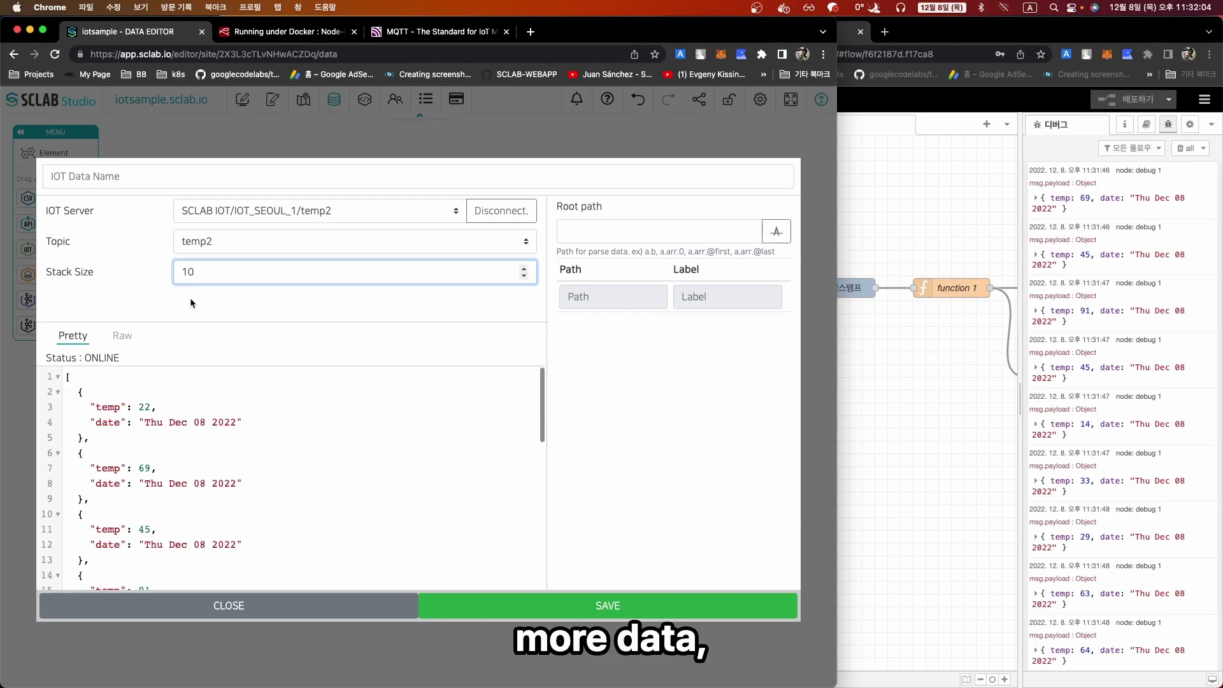
{"action": "left_click", "coordinate": [181, 271]}
{"action": "key", "text": "Delete"}
{"action": "type", "text": "2"}
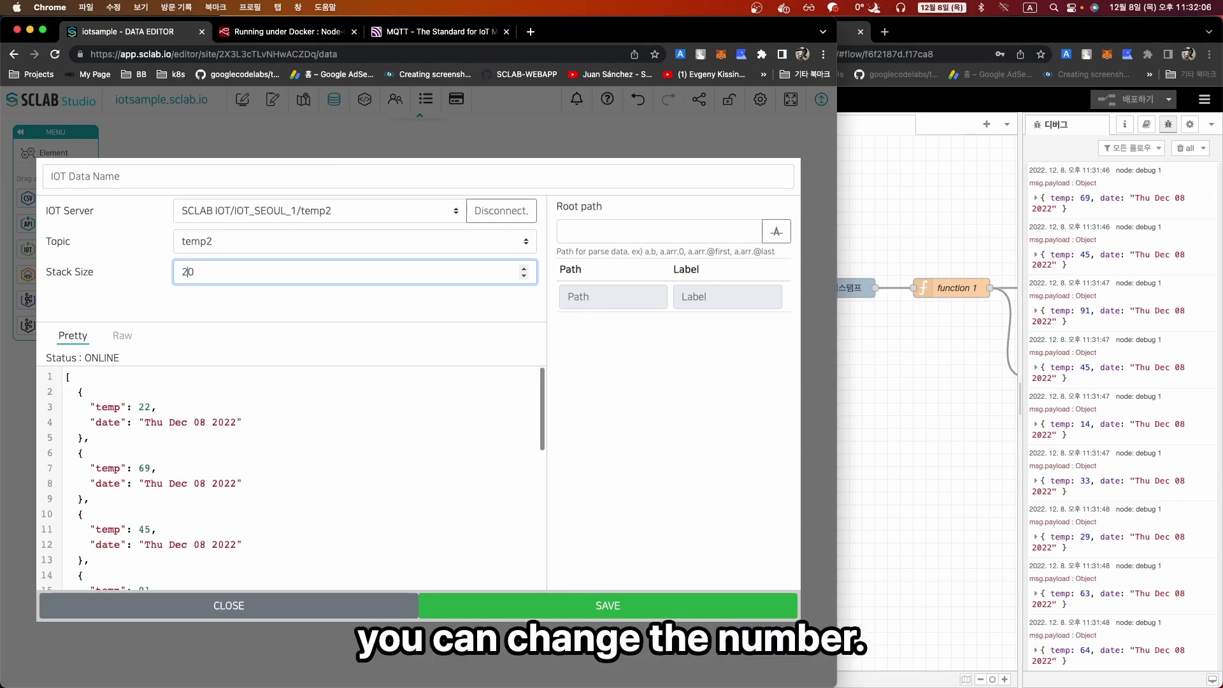
{"action": "left_click", "coordinate": [181, 302]}
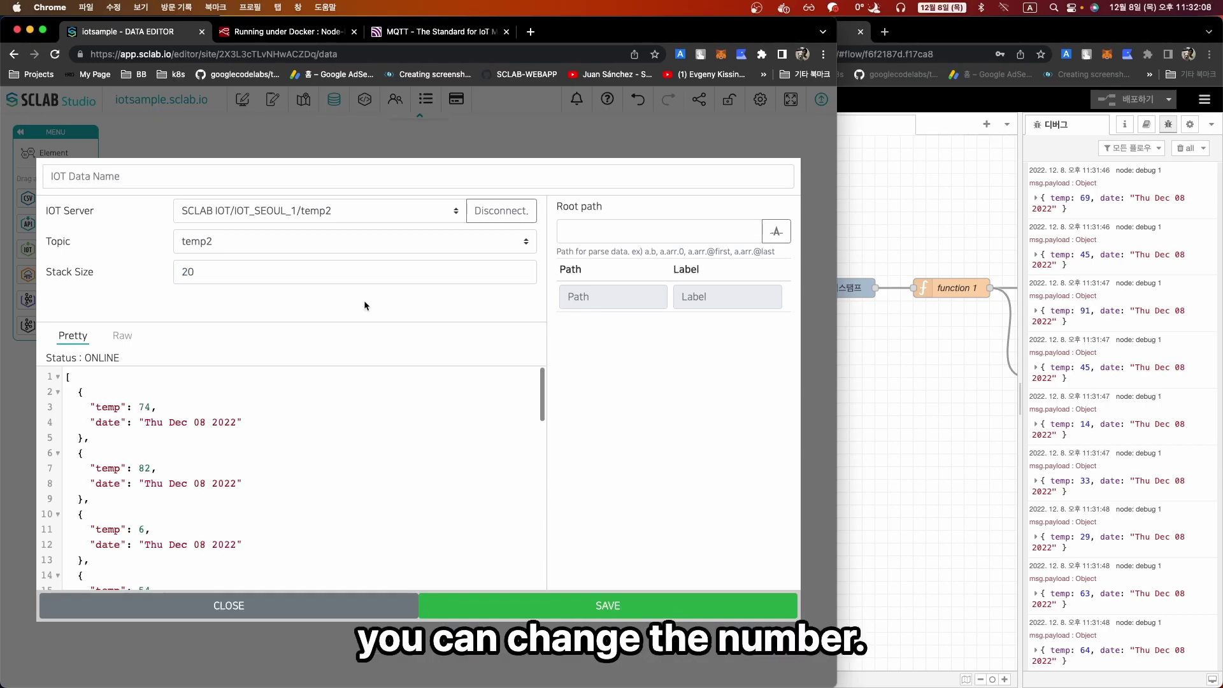
- Automatically generate the temp and date parsing paths from the received data
{"action": "left_click", "coordinate": [775, 235]}
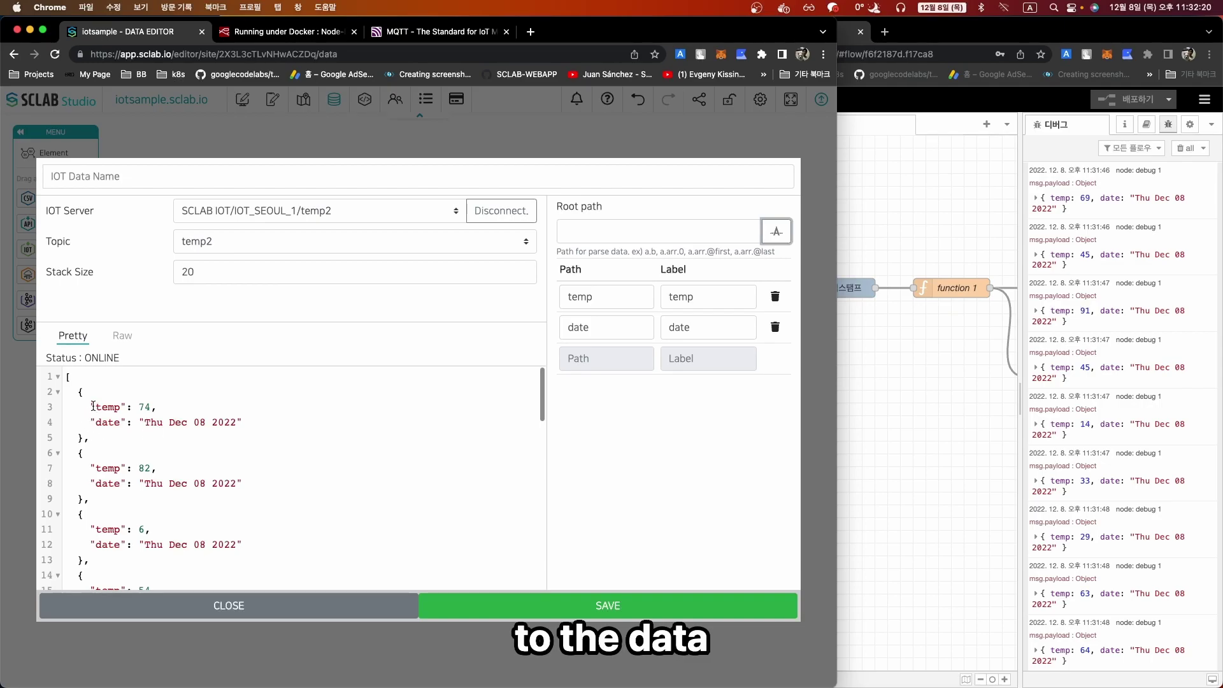
{"action": "mouse_move", "coordinate": [90, 406]}
{"action": "left_mouse_down"}
{"action": "mouse_move", "coordinate": [126, 408]}
{"action": "mouse_move", "coordinate": [107, 422]}
{"action": "left_mouse_up"}
- Label the temp path 온도 and the date path 날짜
{"action": "double_click", "coordinate": [686, 301]}
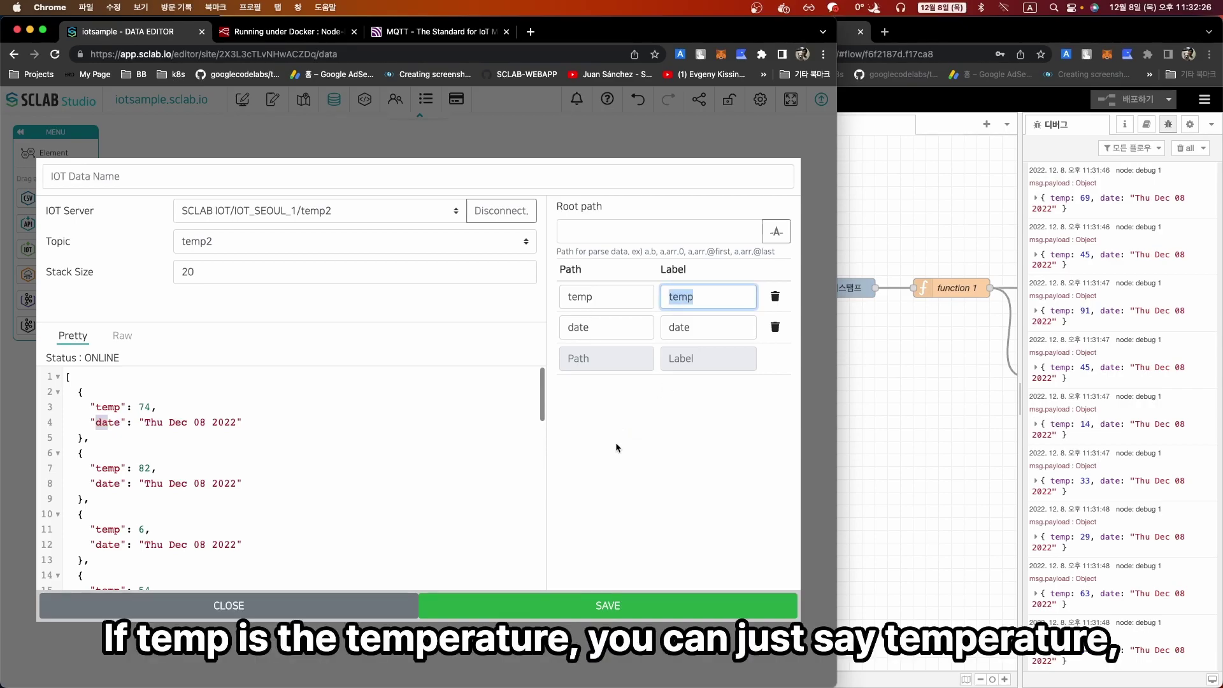
{"action": "key", "text": "ctrl+space"}
{"action": "type", "text": "온드"}
{"action": "key", "text": "ctrl+space"}
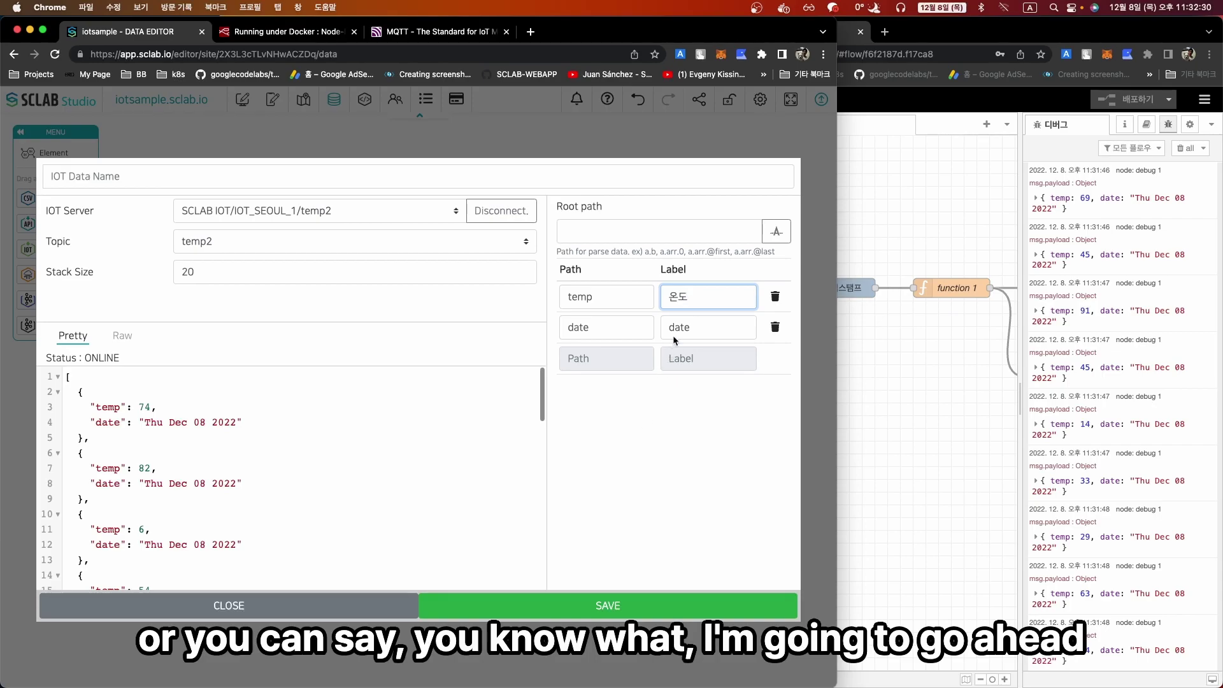
{"action": "key", "text": "super+a"}
{"action": "double_click", "coordinate": [681, 333]}
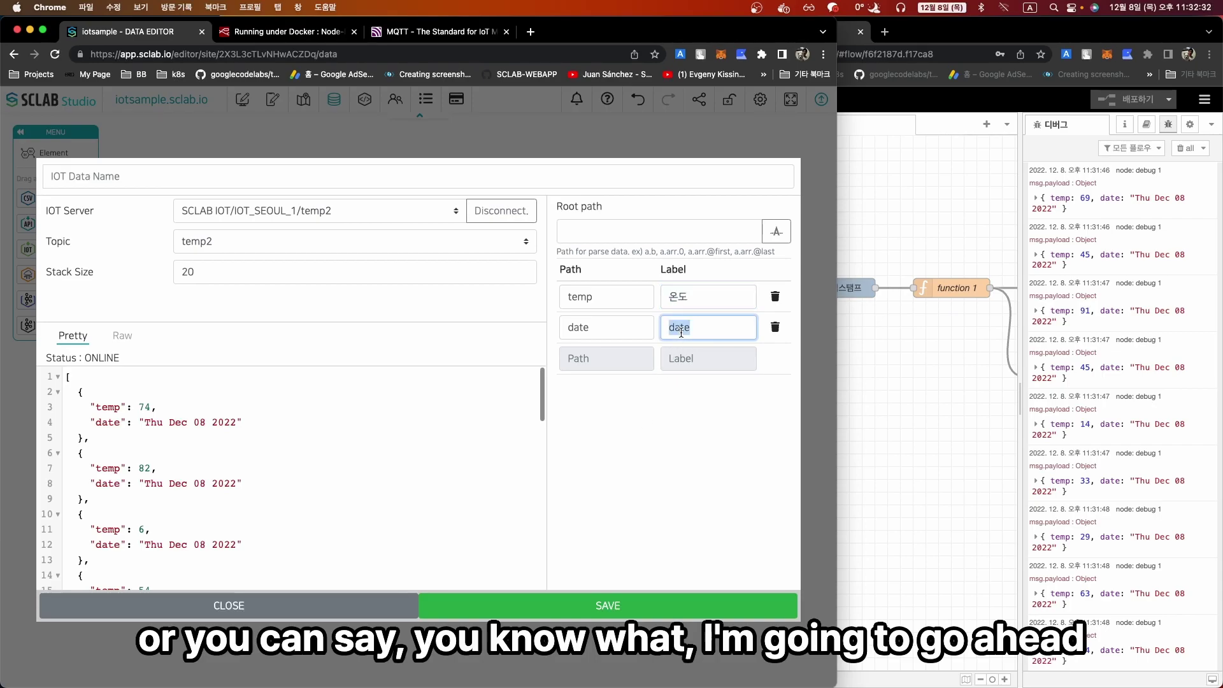
{"action": "key", "text": "ctrl+space"}
{"action": "type", "text": "내"}
{"action": "type", "text": "ㅏ"}
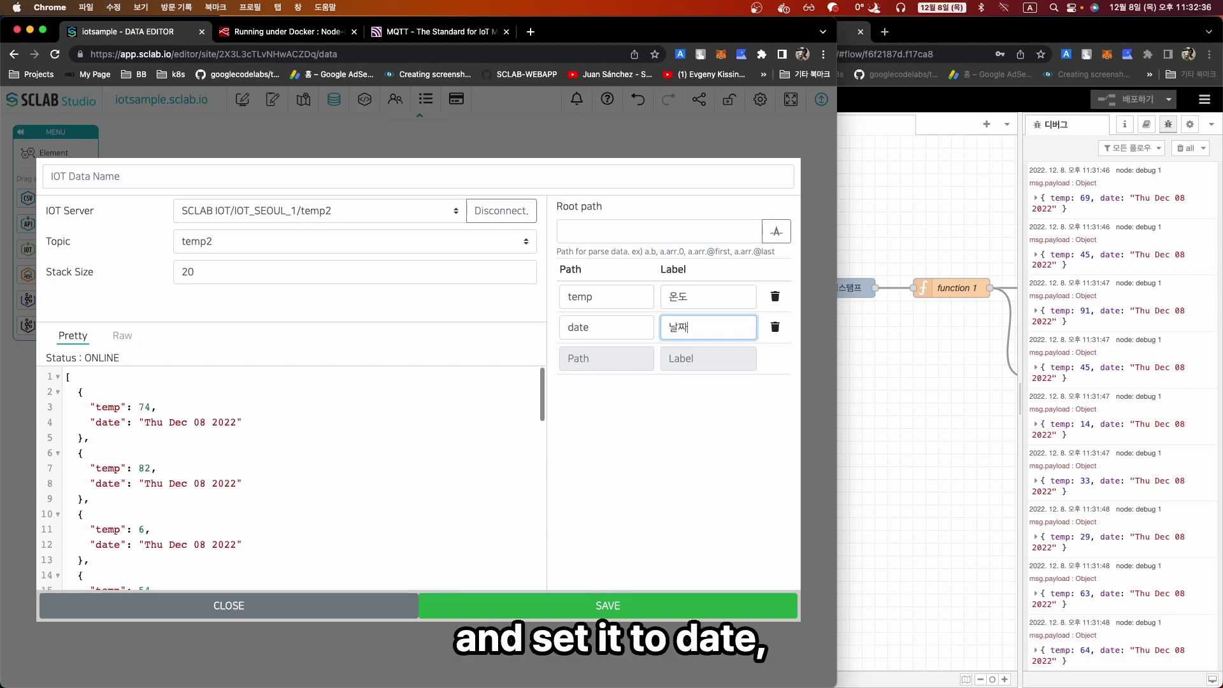
- Relabel the date path as Date and the temp path as Temp
{"action": "key", "text": "BackSpace"}
{"action": "key", "text": "BackSpace"}
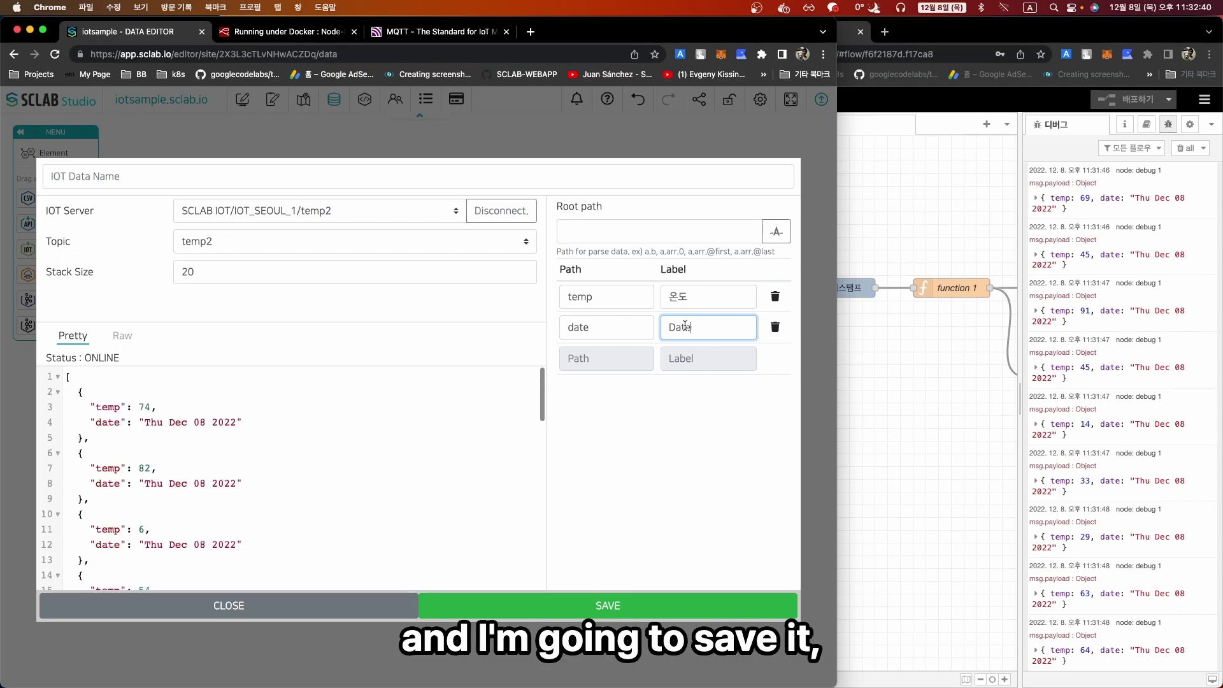
{"action": "double_click", "coordinate": [679, 297]}
{"action": "type", "text": "Temp"}
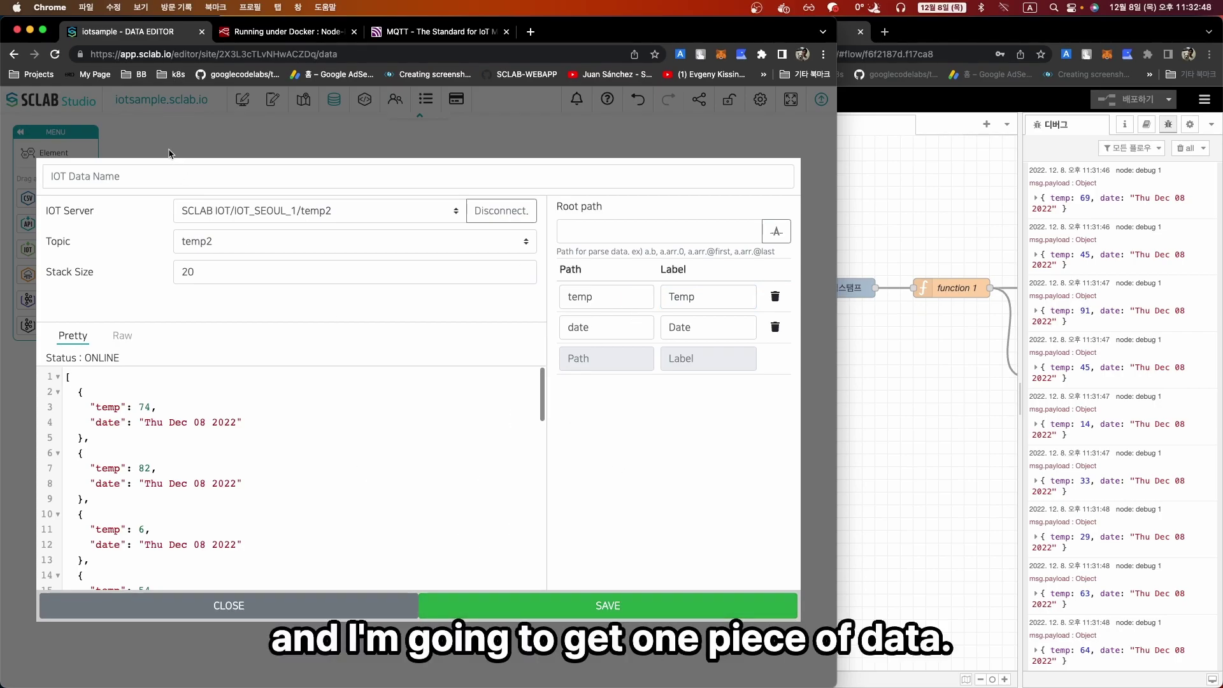
- Save the MQTT data under the name iot sample and move its node up, clear of the broker node
{"action": "left_click", "coordinate": [155, 185]}
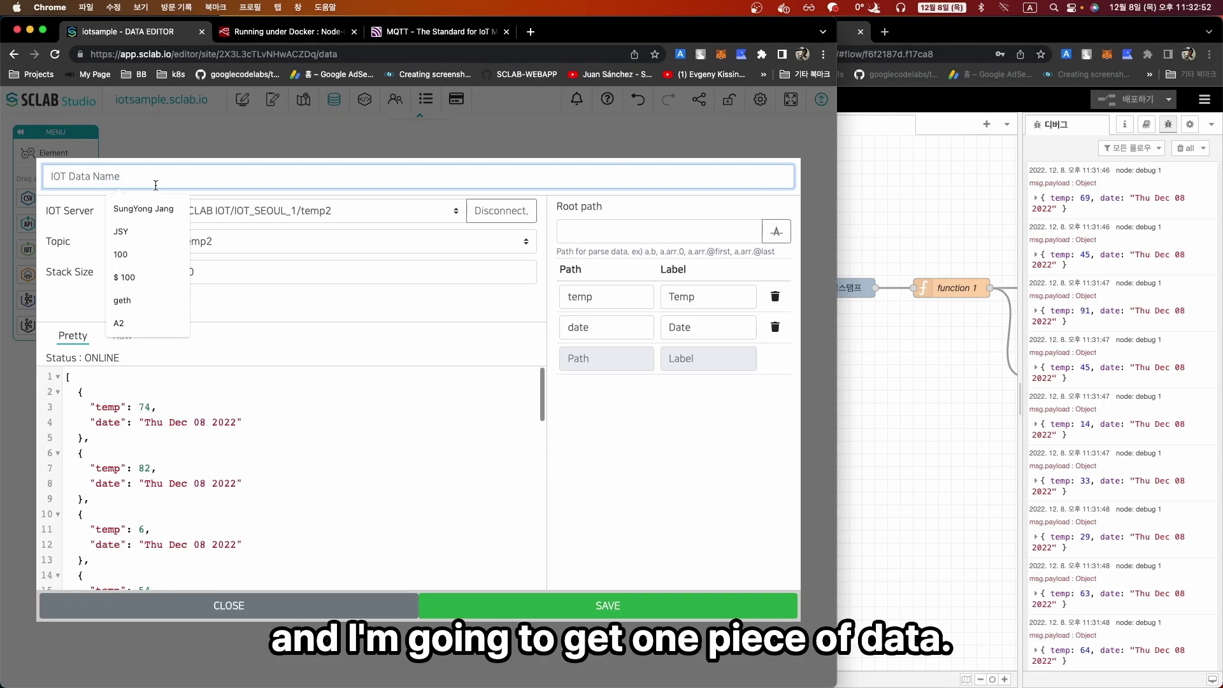
{"action": "type", "text": "iot sample"}
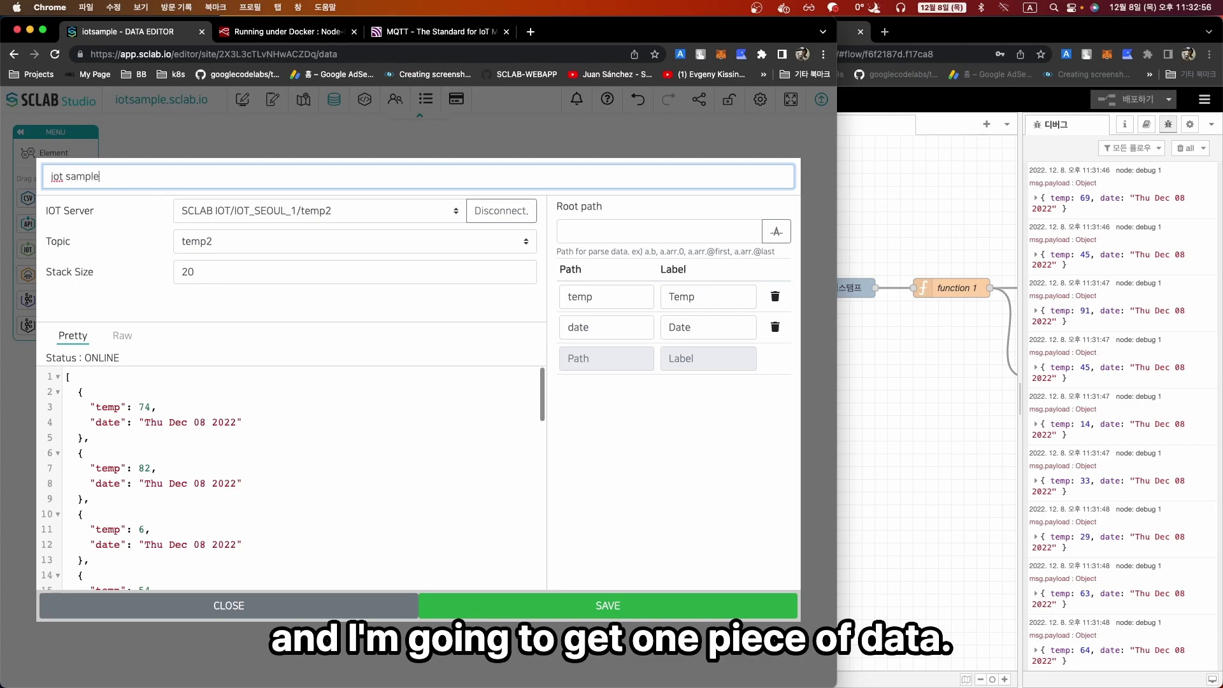
{"action": "left_click", "coordinate": [505, 606]}
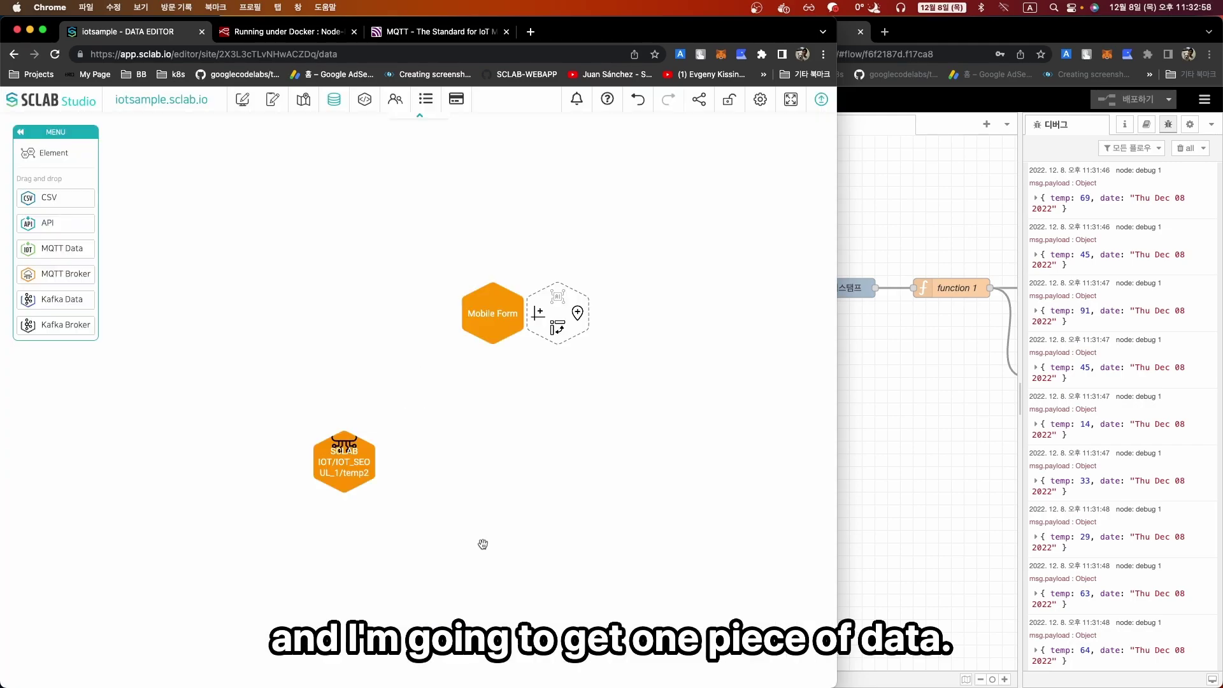
{"action": "left_click_drag", "start_coordinate": [281, 359], "coordinate": [259, 271]}
- Start a chart from the iot sample data using the Line Chart (white version) type
{"action": "left_click", "coordinate": [302, 269]}
{"action": "left_click", "coordinate": [621, 325]}
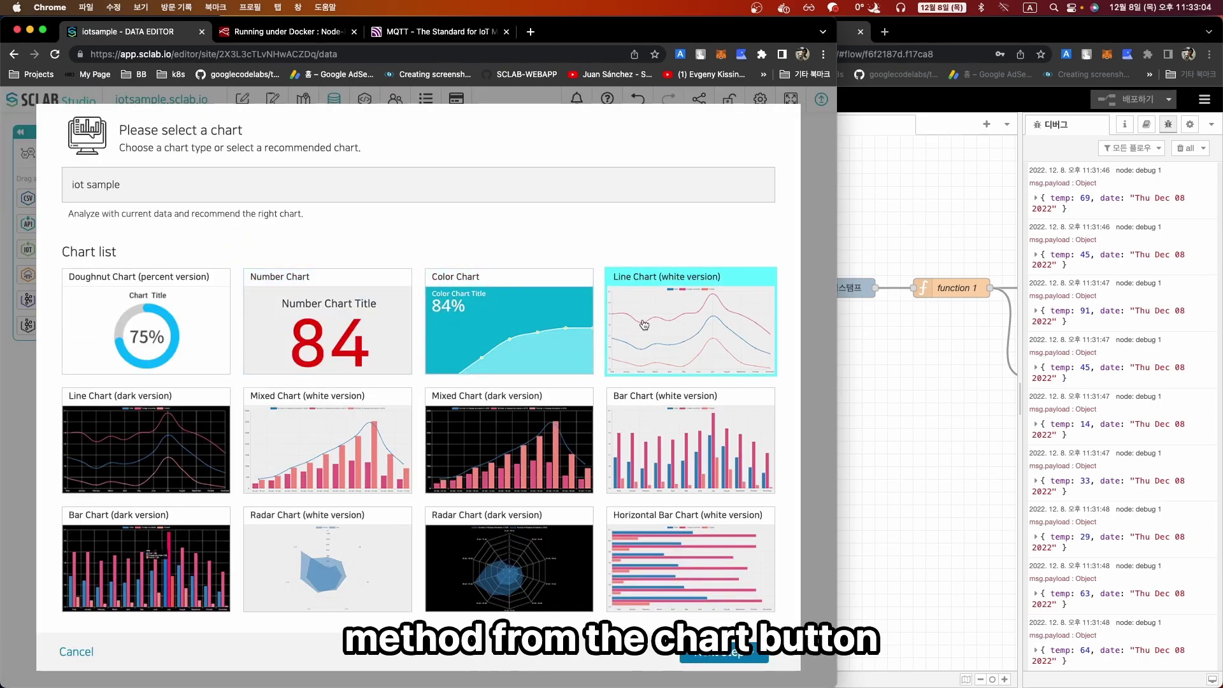
{"action": "left_click", "coordinate": [724, 653]}
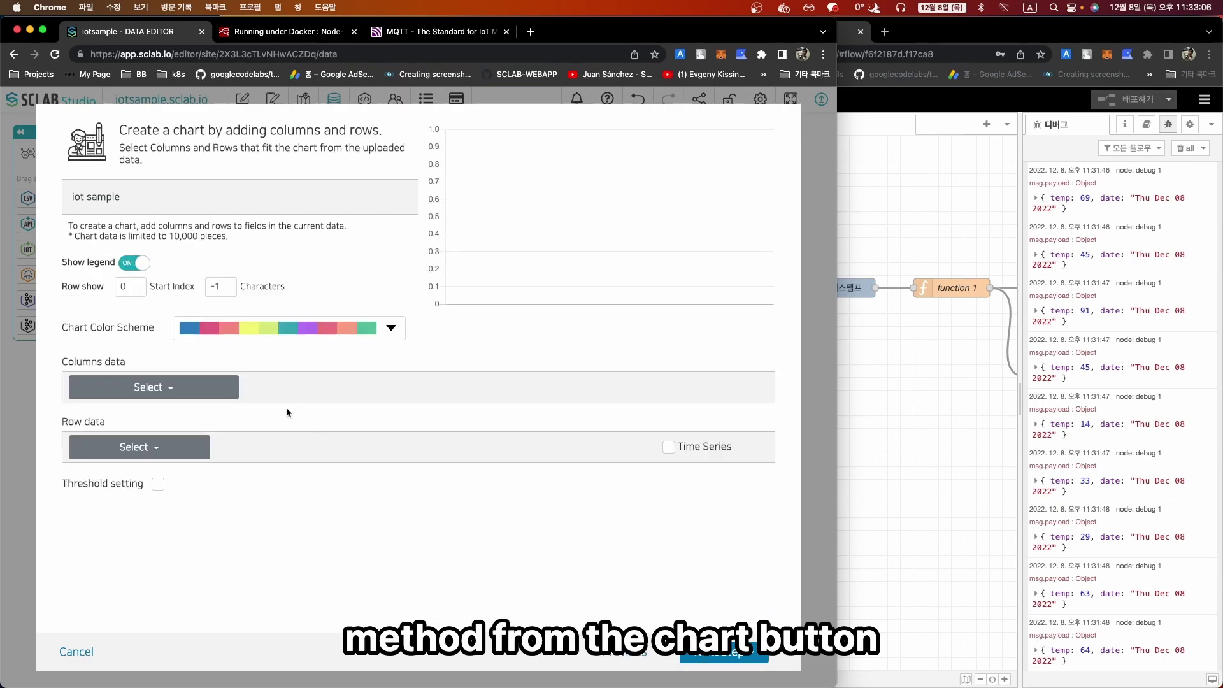
- Use Temp as the chart's column data and Date as its row data, and continue to the chart check
{"action": "left_click", "coordinate": [172, 389]}
{"action": "left_click", "coordinate": [105, 416]}
{"action": "left_click", "coordinate": [139, 446]}
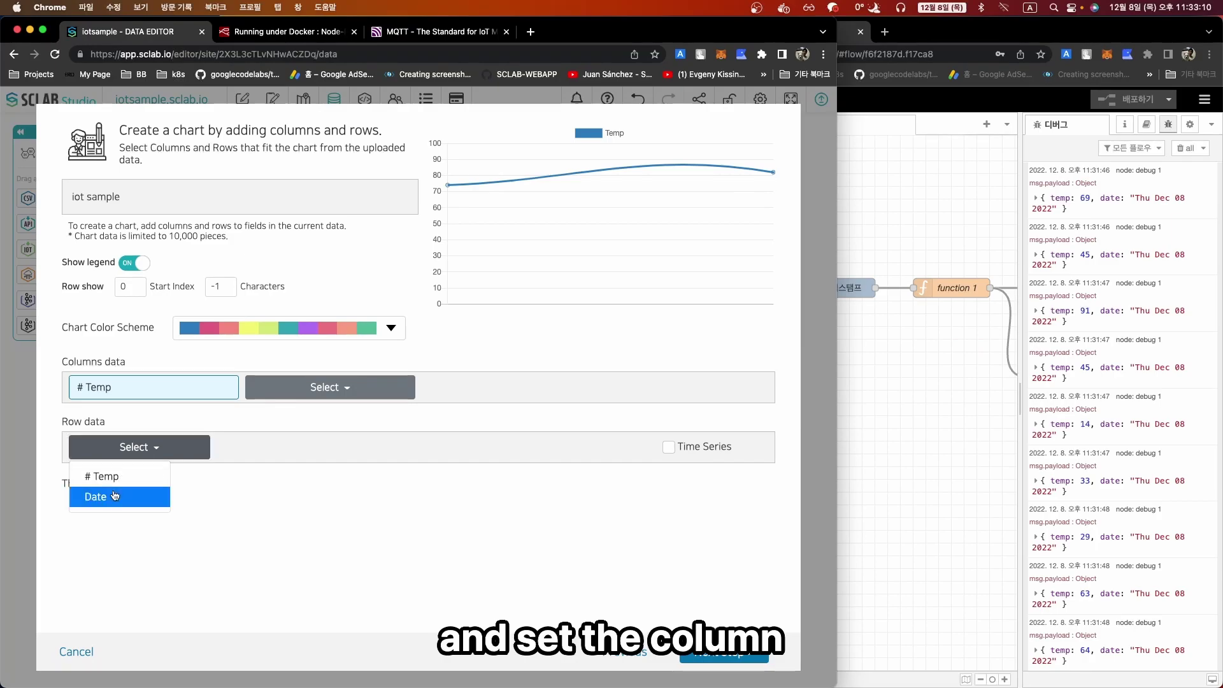
{"action": "left_click", "coordinate": [115, 496]}
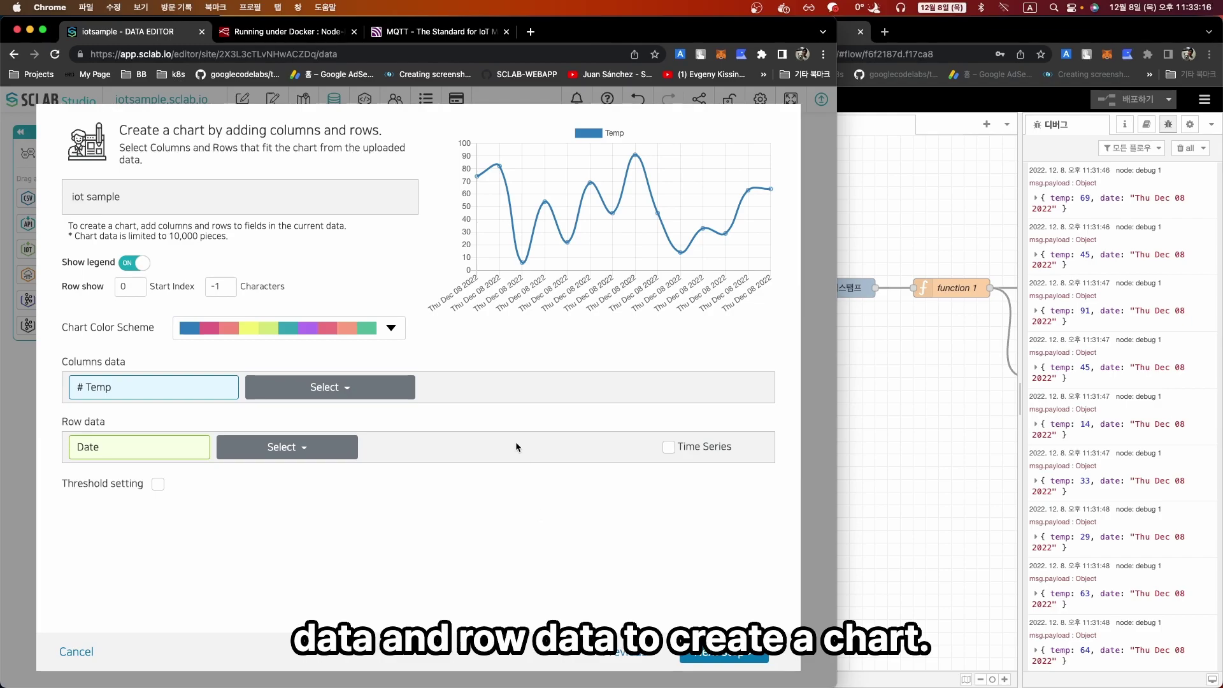
{"action": "left_click", "coordinate": [705, 654]}
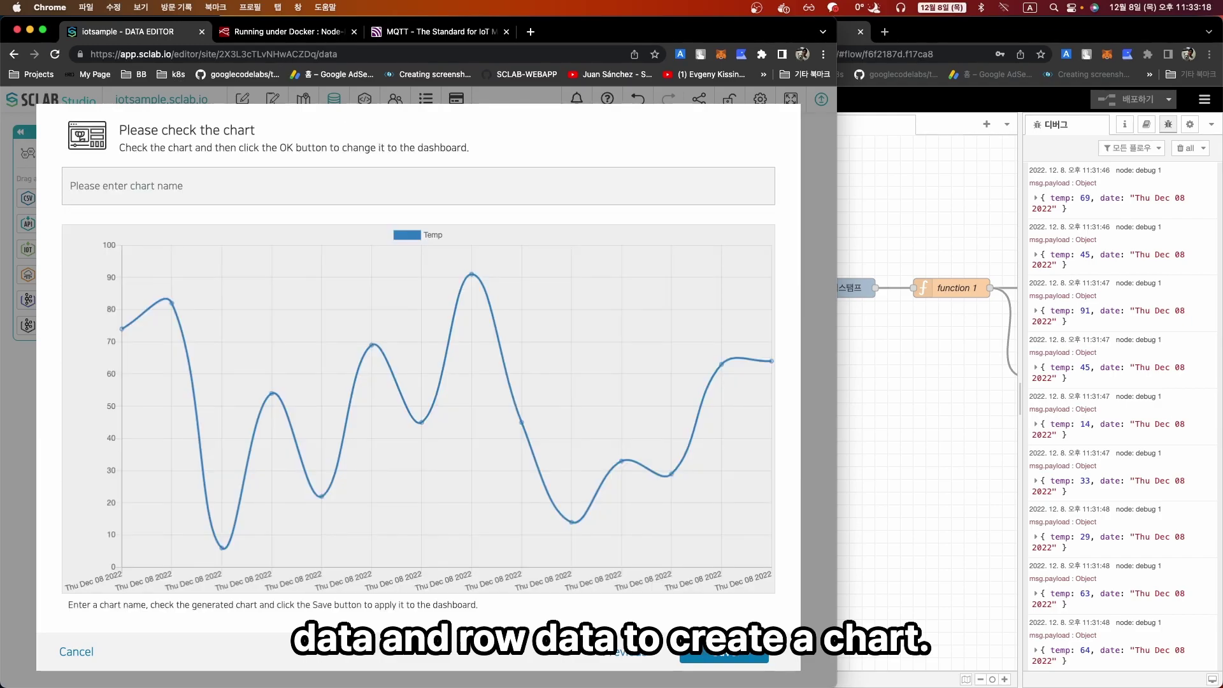
- Name the line chart sample temp and save it
{"action": "left_click", "coordinate": [200, 180]}
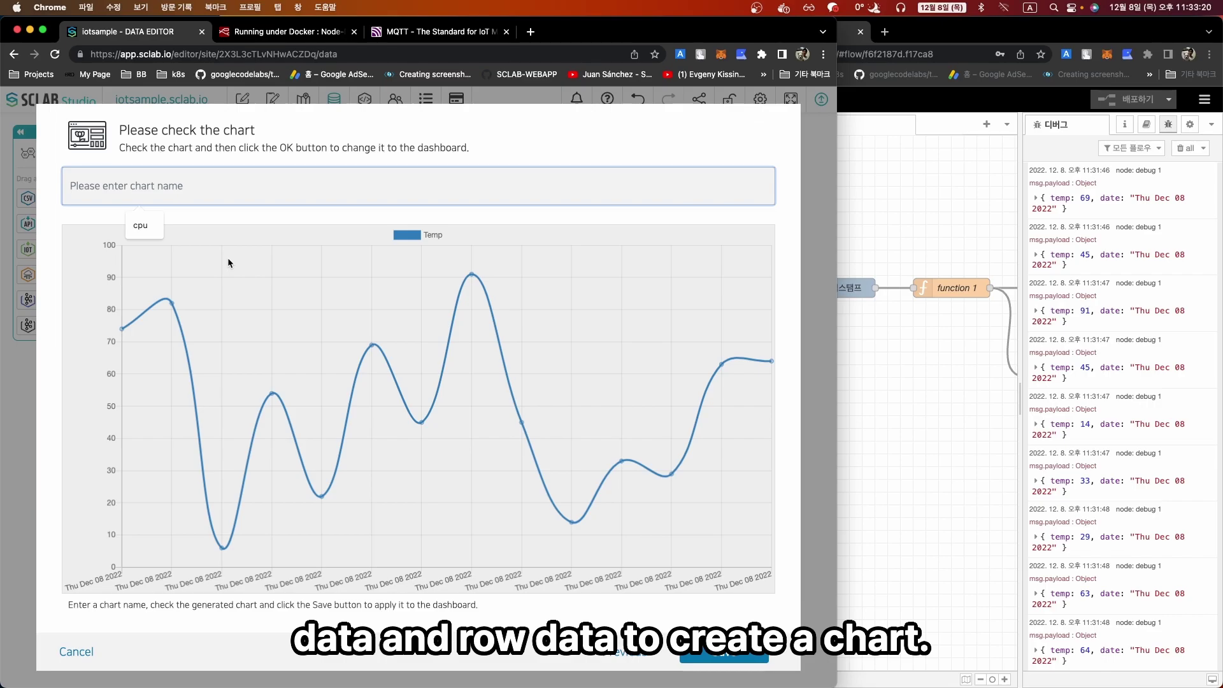
{"action": "type", "text": "sample"}
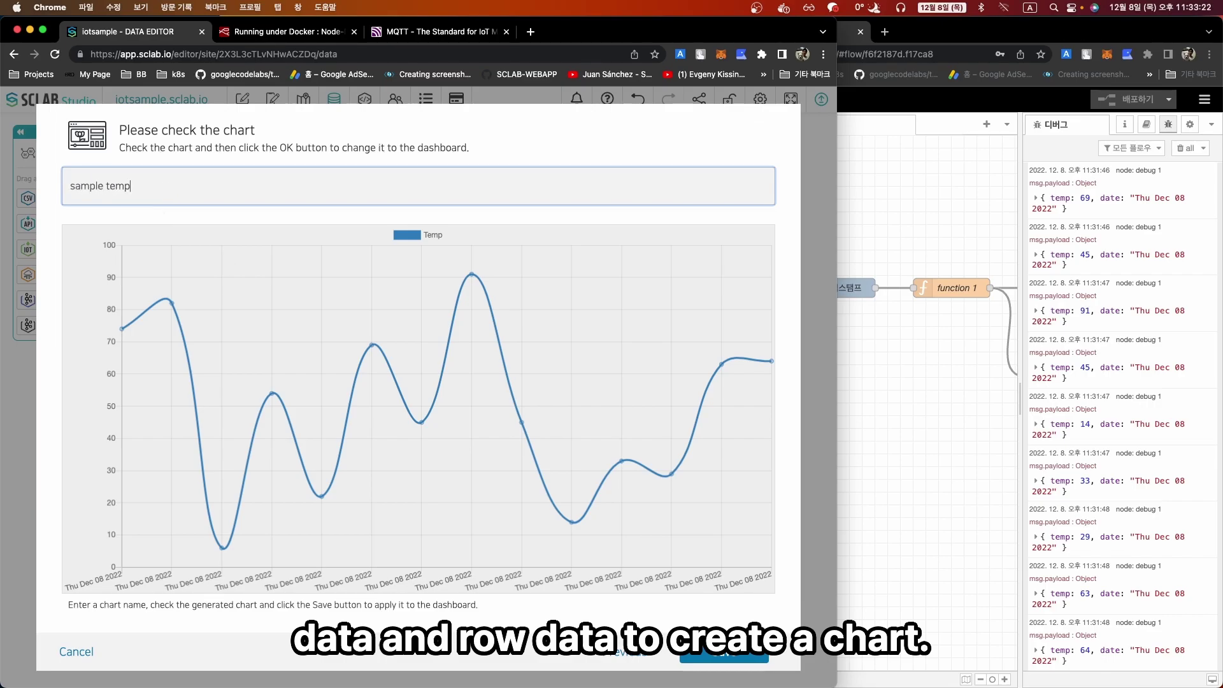
{"action": "type", "text": " temp"}
{"action": "left_click", "coordinate": [706, 655]}
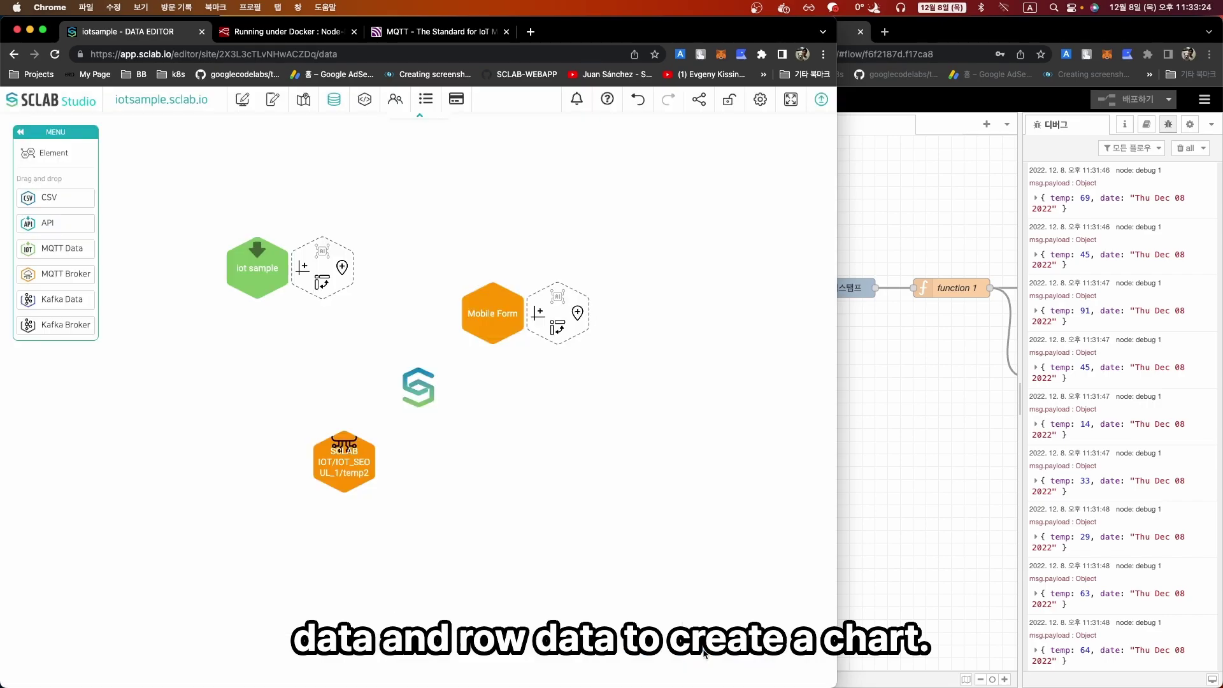
- In the page editor, add a wide layout area near the page's upper edge and place the sample temp chart in it
{"action": "left_click", "coordinate": [235, 102]}
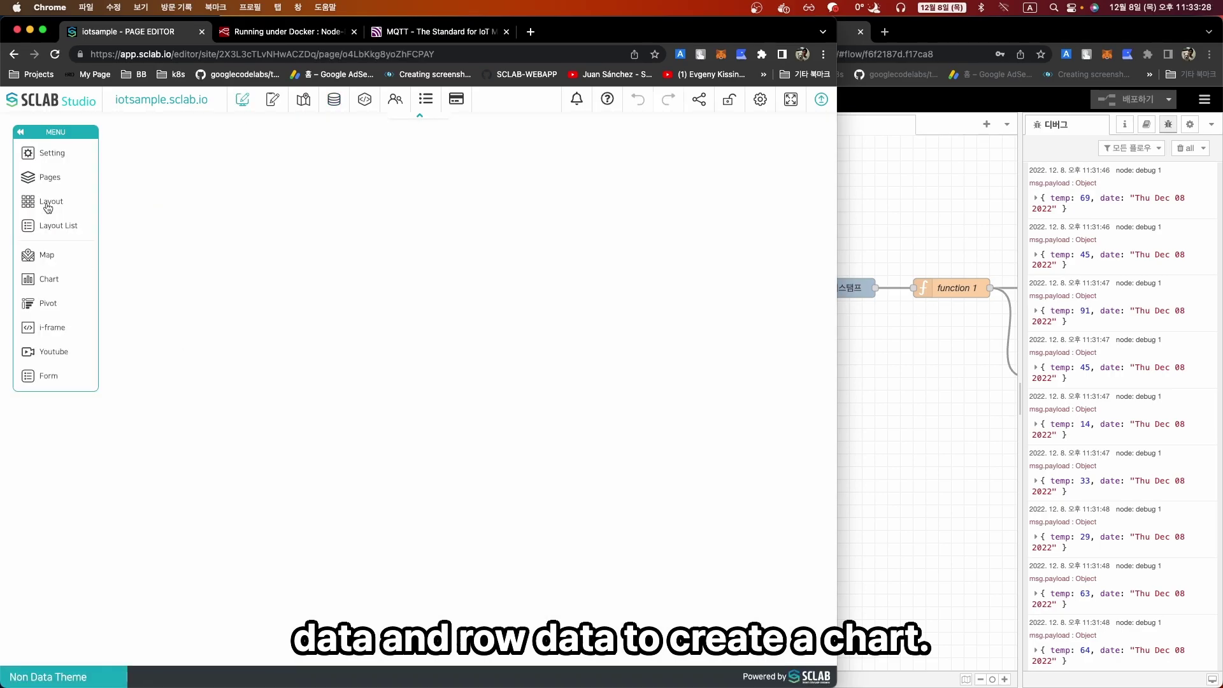
{"action": "left_click", "coordinate": [48, 203]}
{"action": "left_click_drag", "start_coordinate": [158, 172], "coordinate": [646, 460]}
{"action": "left_click", "coordinate": [40, 280]}
{"action": "left_click_drag", "start_coordinate": [158, 169], "coordinate": [361, 351]}
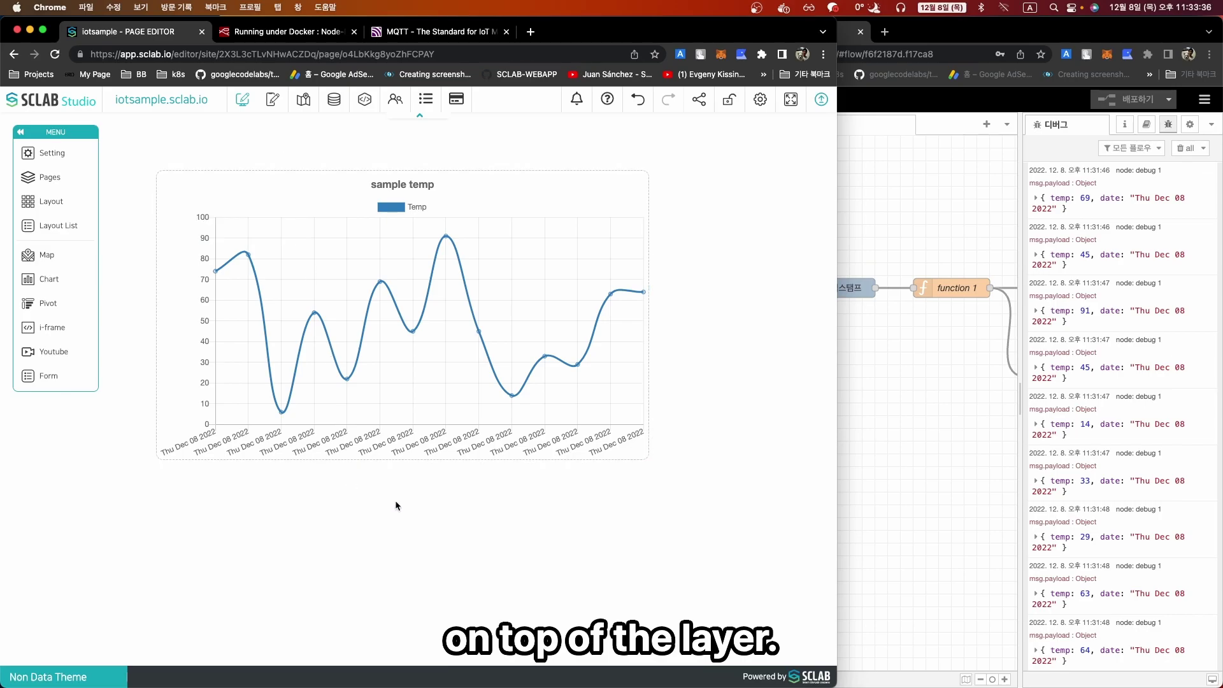
- Switch to Node-RED and trigger the timestamp inject node repeatedly to send random temperature data
{"action": "left_click", "coordinate": [923, 468]}
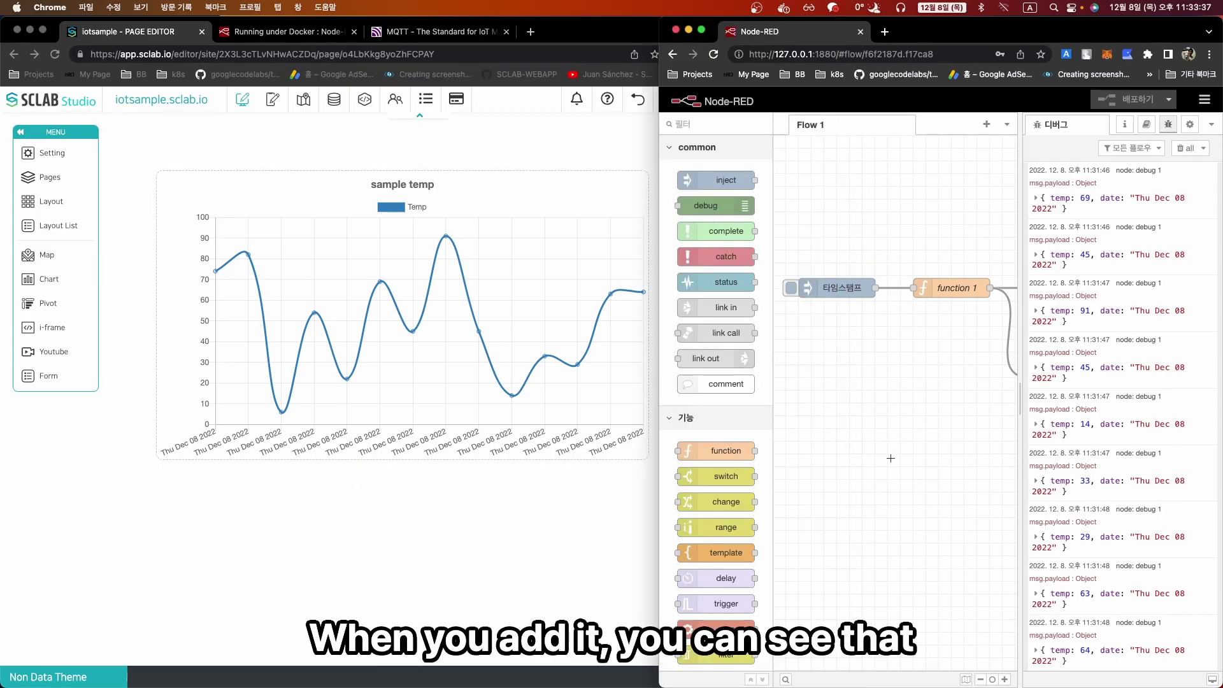
{"action": "left_click", "coordinate": [792, 288]}
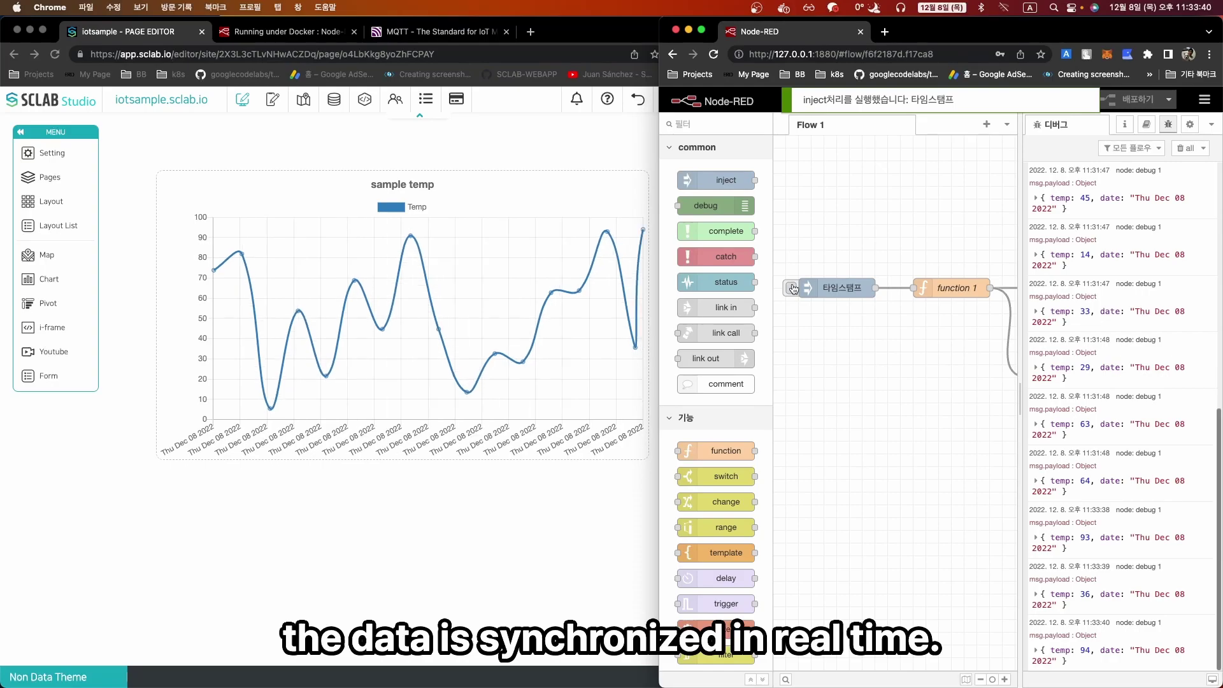
{"action": "left_click", "coordinate": [792, 288]}
{"action": "left_click", "coordinate": [792, 289]}
{"action": "left_click", "coordinate": [793, 288]}
{"action": "left_click", "coordinate": [792, 289]}
{"action": "left_click", "coordinate": [792, 289]}
{"action": "left_click", "coordinate": [792, 288]}
{"action": "left_click", "coordinate": [792, 289]}
{"action": "left_click", "coordinate": [793, 289]}
{"action": "left_click", "coordinate": [792, 289]}
{"action": "left_click", "coordinate": [792, 288]}
- Set the timestamp inject node to repeat at a fixed interval of 1 second and deploy the flow
{"action": "double_click", "coordinate": [835, 289]}
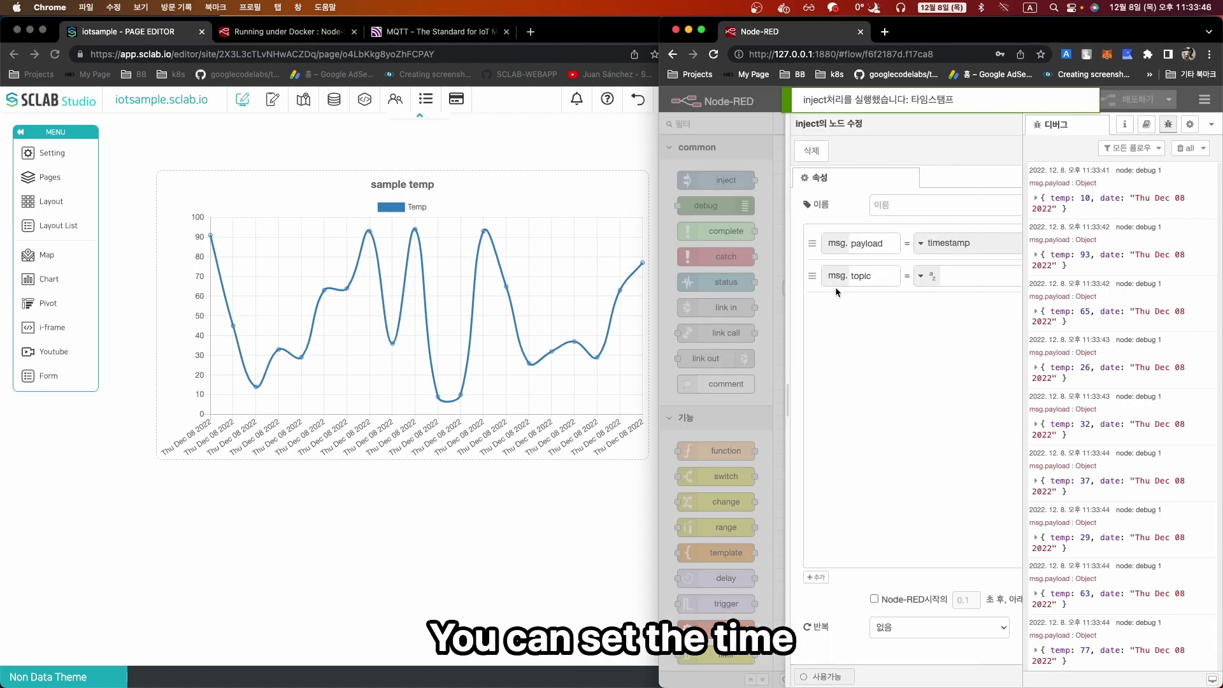
{"action": "left_click", "coordinate": [808, 628]}
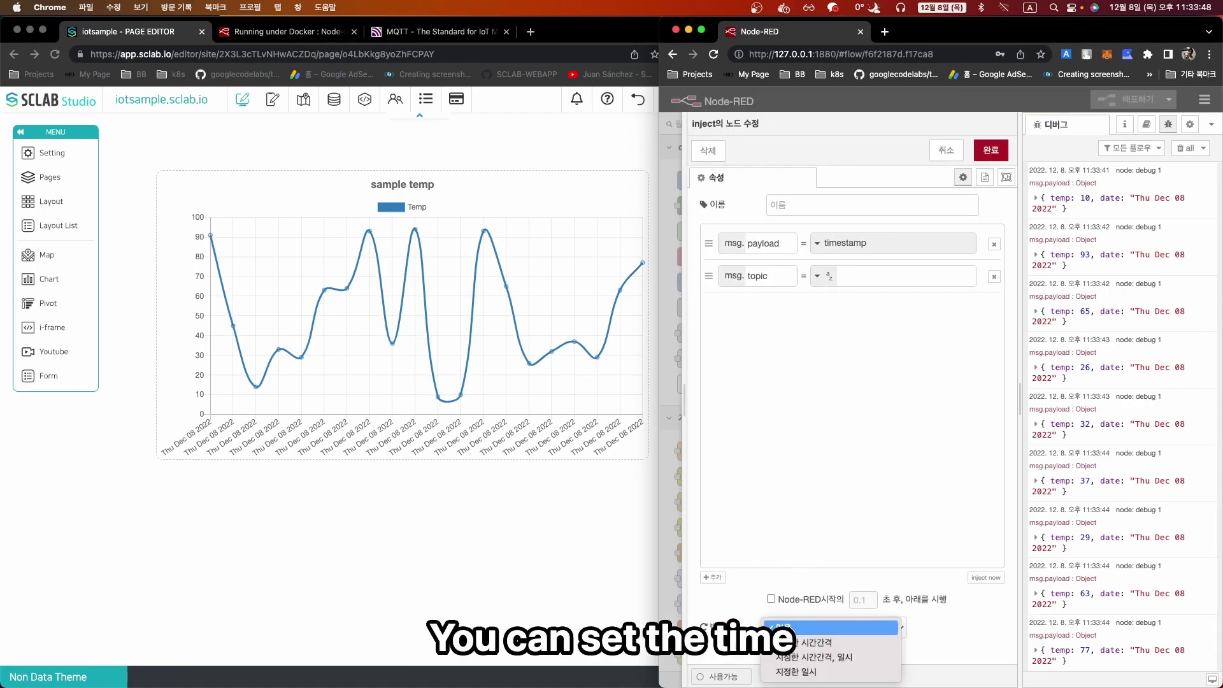
{"action": "left_click", "coordinate": [808, 644]}
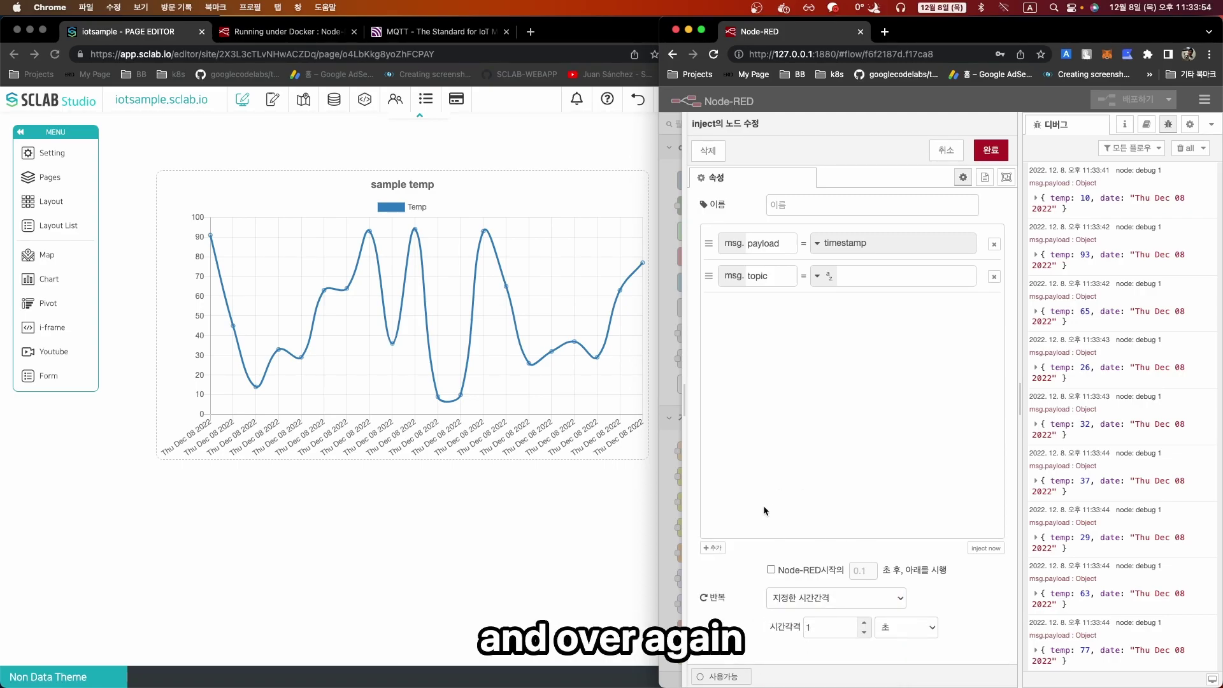
{"action": "left_click", "coordinate": [988, 156]}
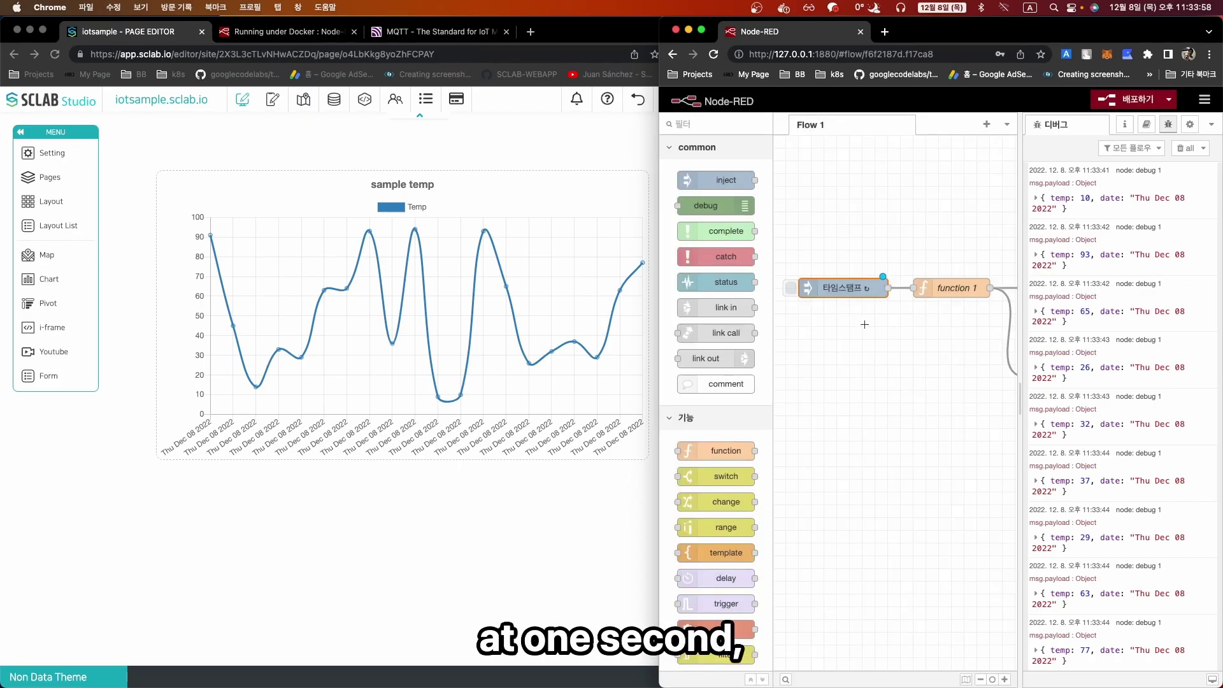
{"action": "scroll", "coordinate": [903, 401], "scroll_direction": "right", "scroll_amount": 3}
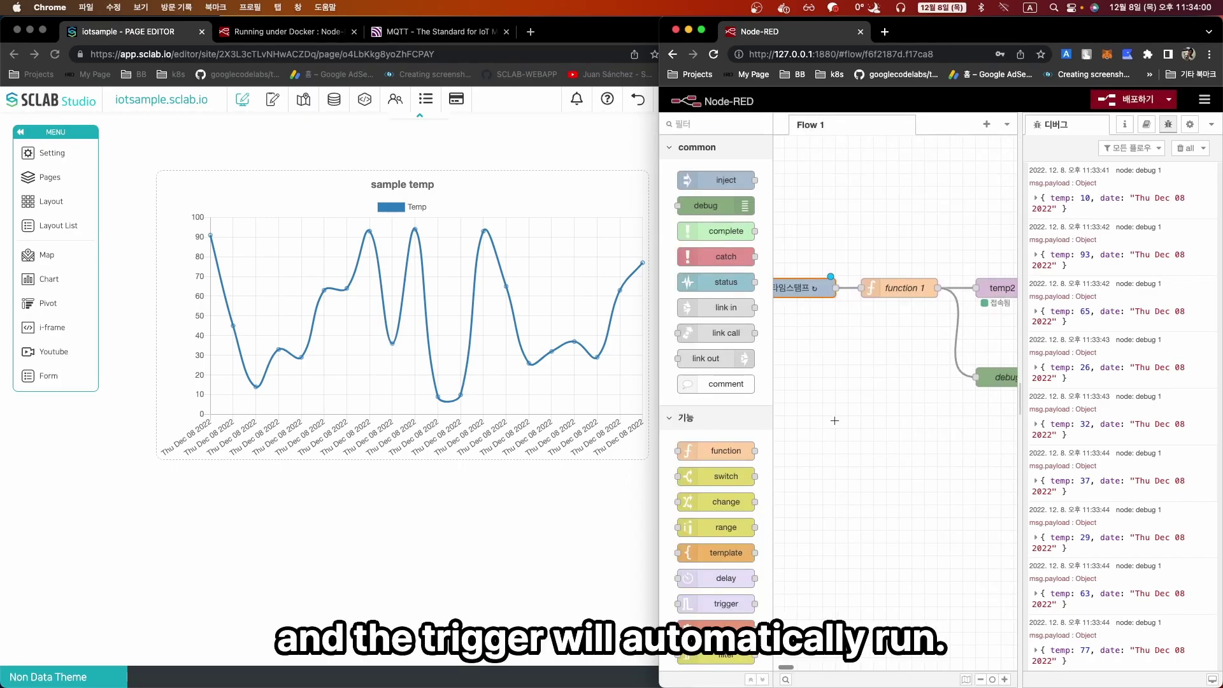
{"action": "left_click", "coordinate": [1109, 102]}
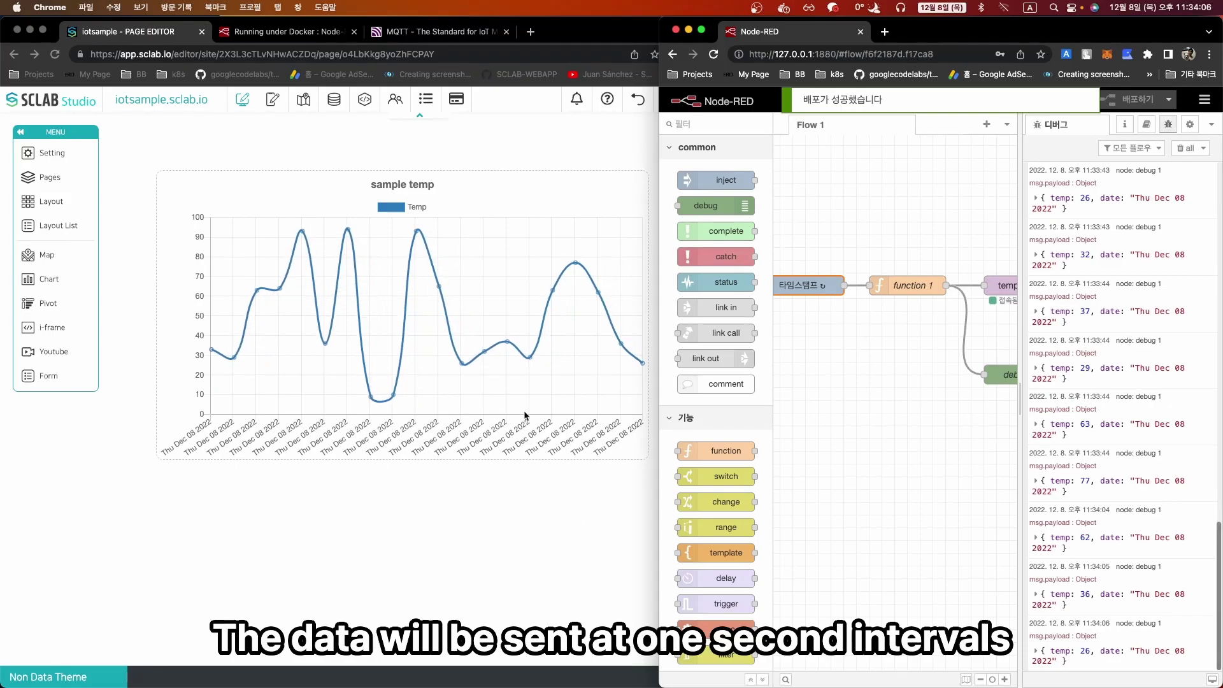
- Switch back to SCLAB Studio's data editor and start a Doughnut Chart (percent version) from the iot sample data
{"action": "left_click", "coordinate": [476, 506]}
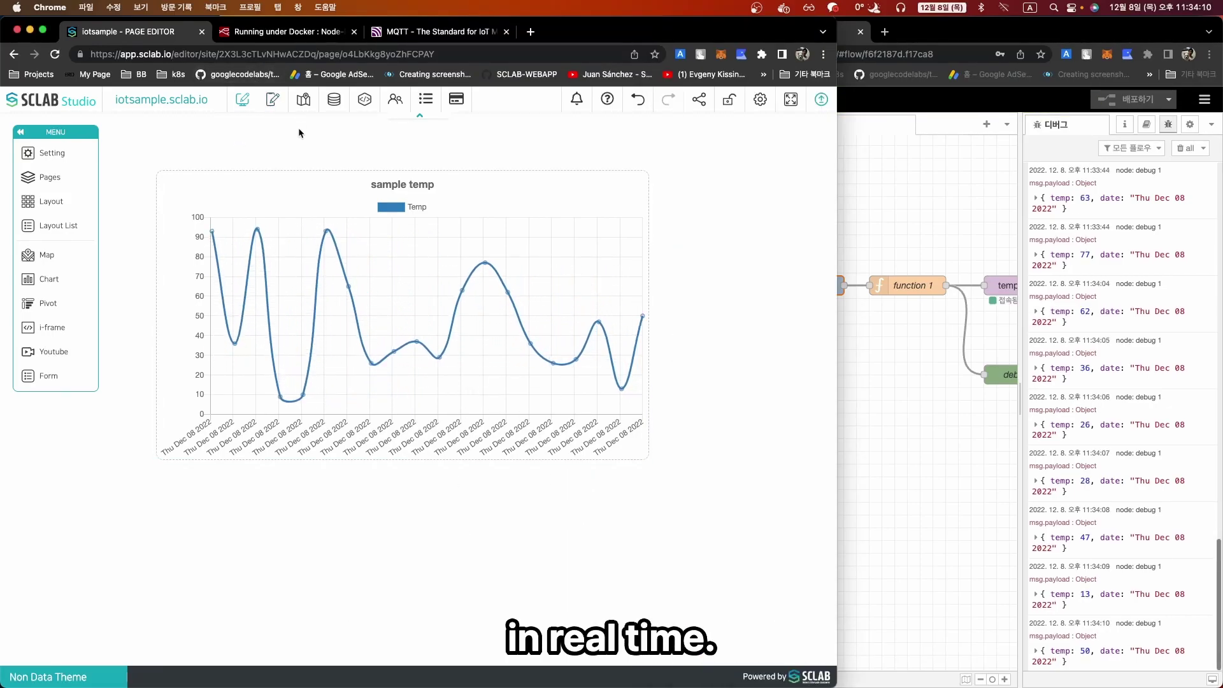
{"action": "left_click", "coordinate": [330, 109]}
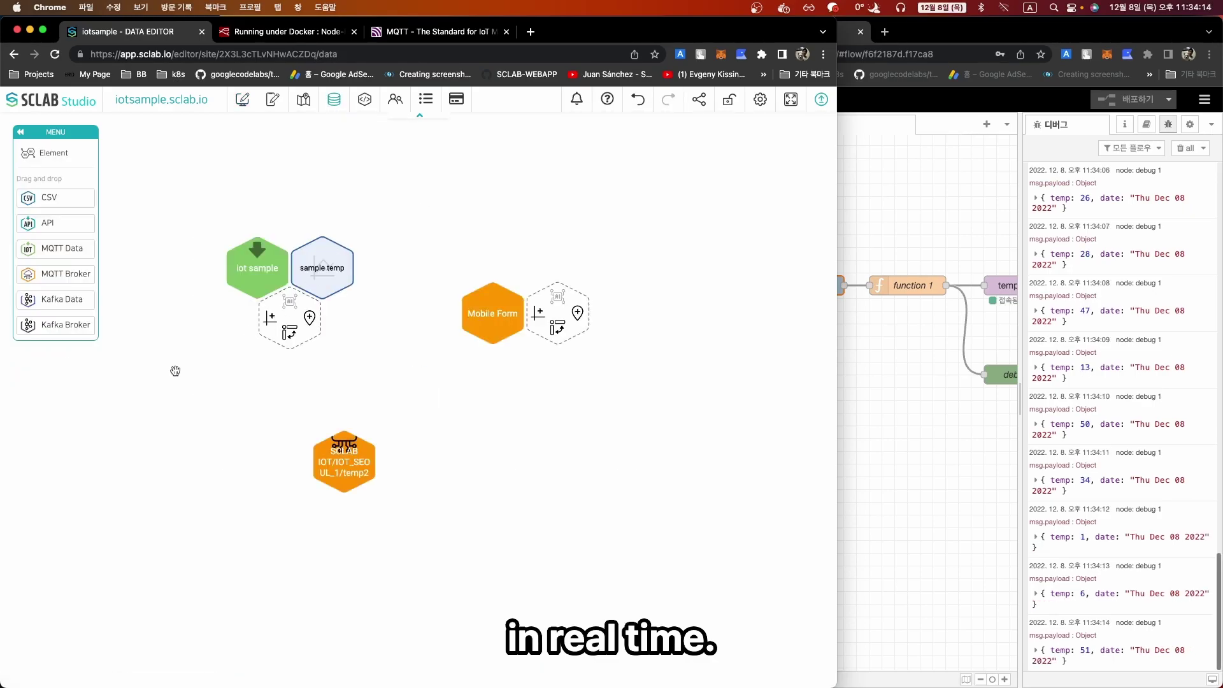
{"action": "left_click_drag", "start_coordinate": [155, 404], "coordinate": [241, 359]}
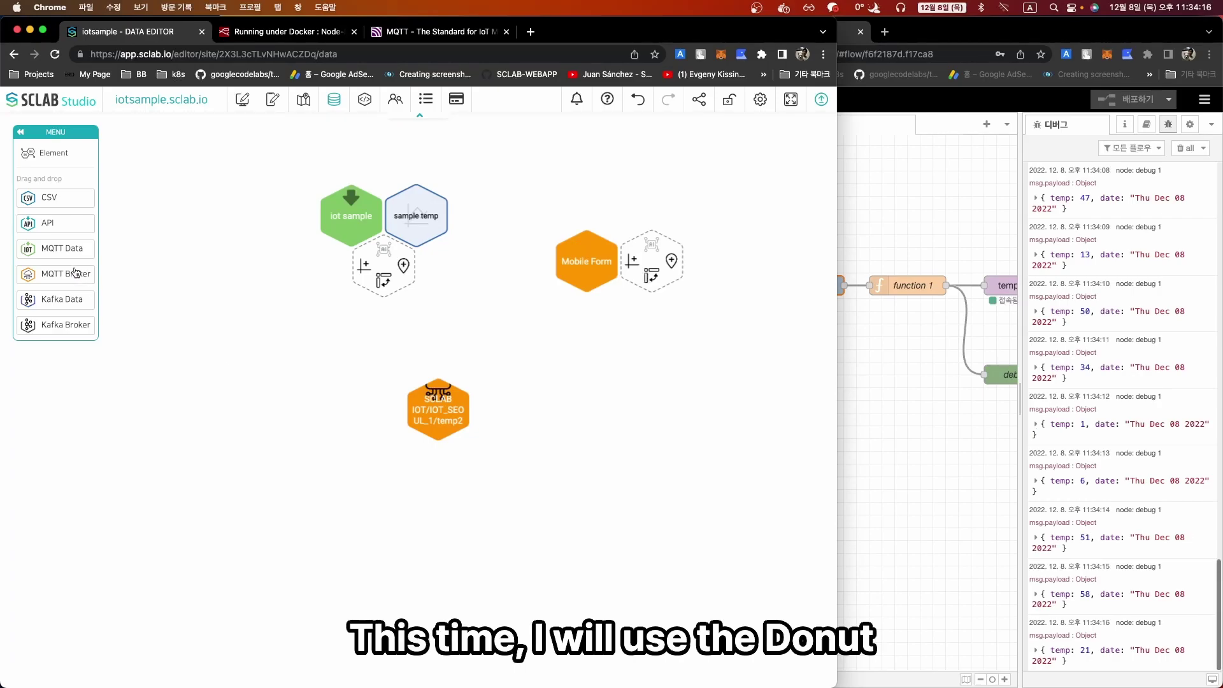
{"action": "left_click", "coordinate": [363, 266]}
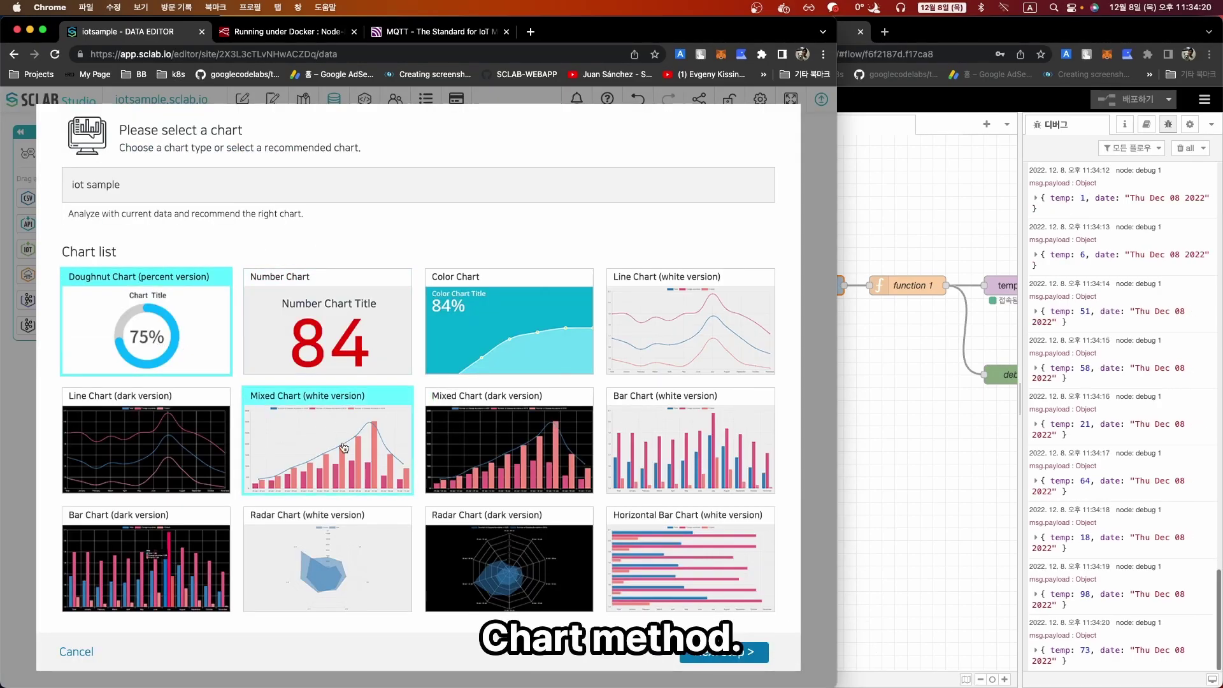
{"action": "left_click", "coordinate": [720, 659]}
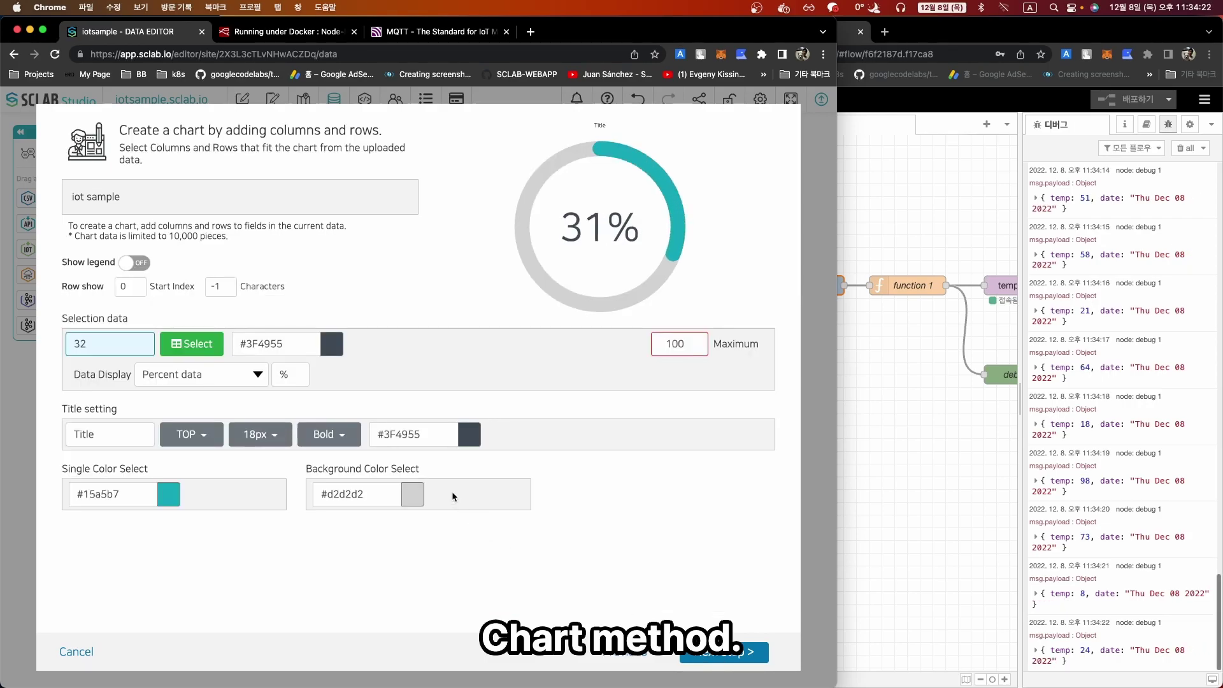
- Use the last Temp row as the doughnut chart's selection data, title it temp, and continue to the chart check
{"action": "left_click", "coordinate": [190, 347]}
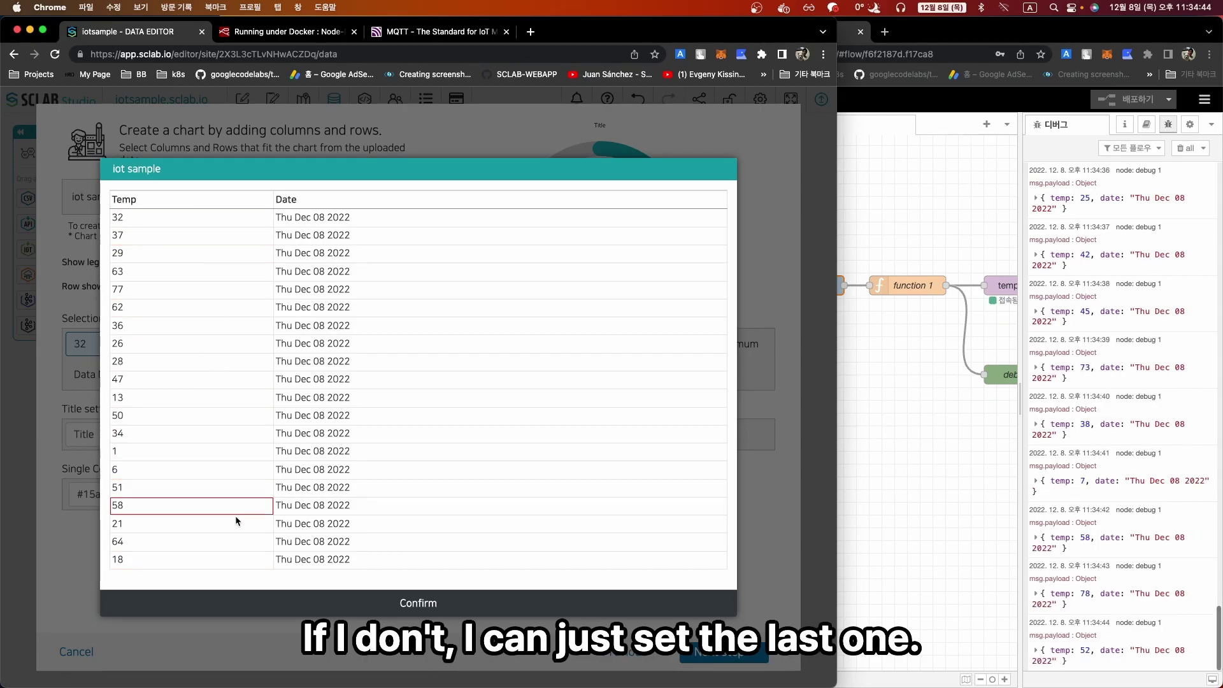
{"action": "left_click", "coordinate": [212, 565]}
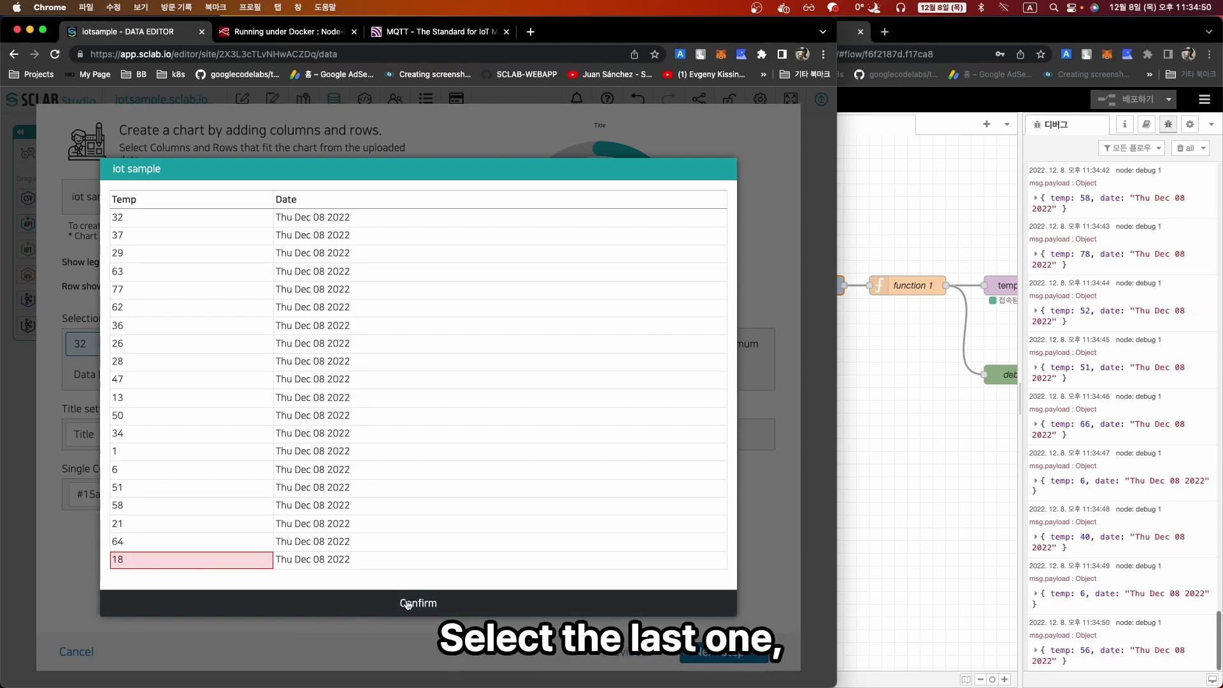
{"action": "left_click", "coordinate": [407, 601]}
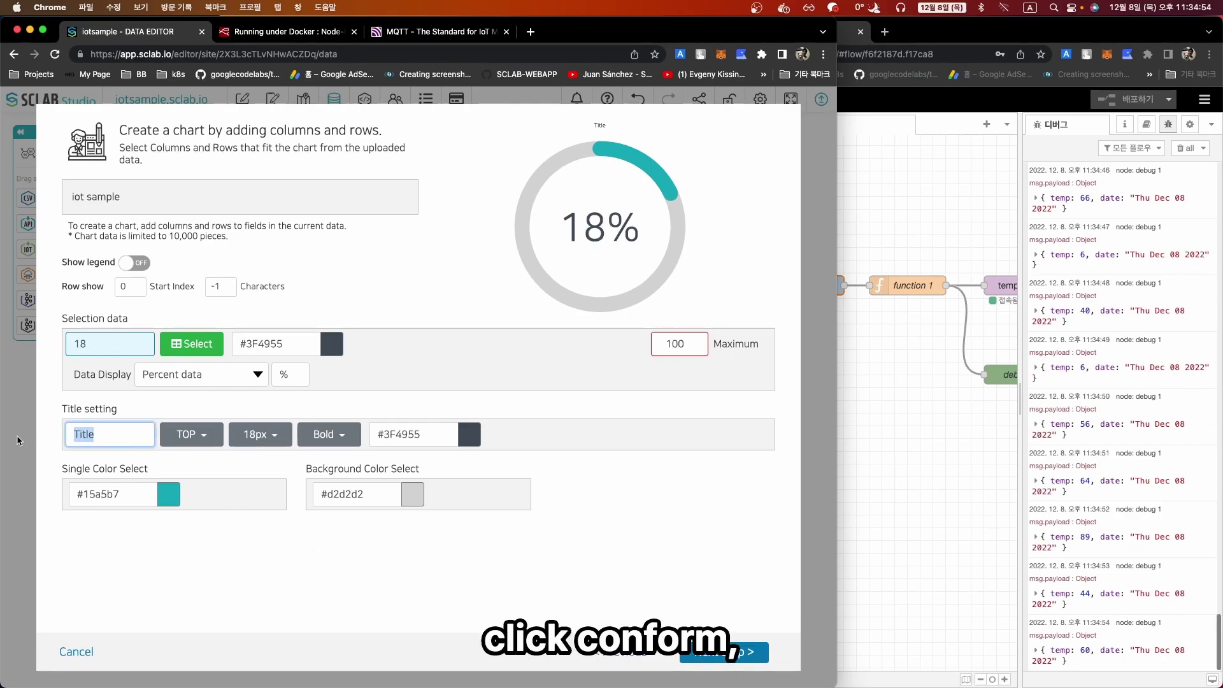
{"action": "type", "text": "temp"}
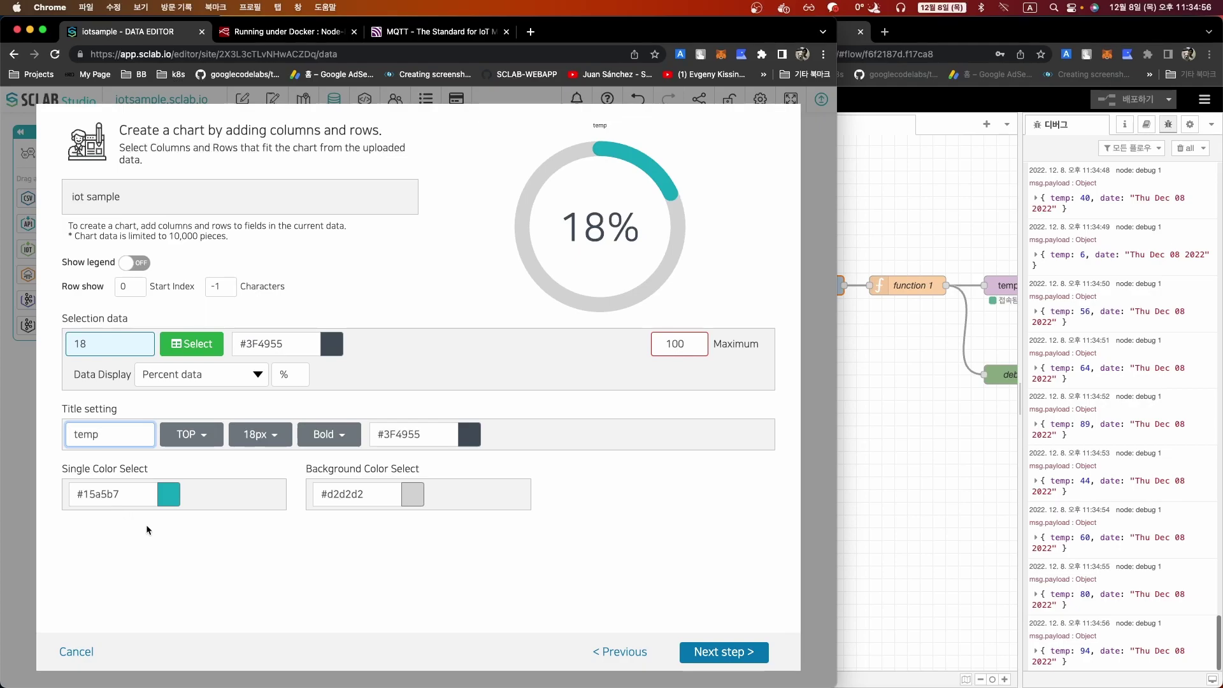
{"action": "left_click", "coordinate": [231, 552]}
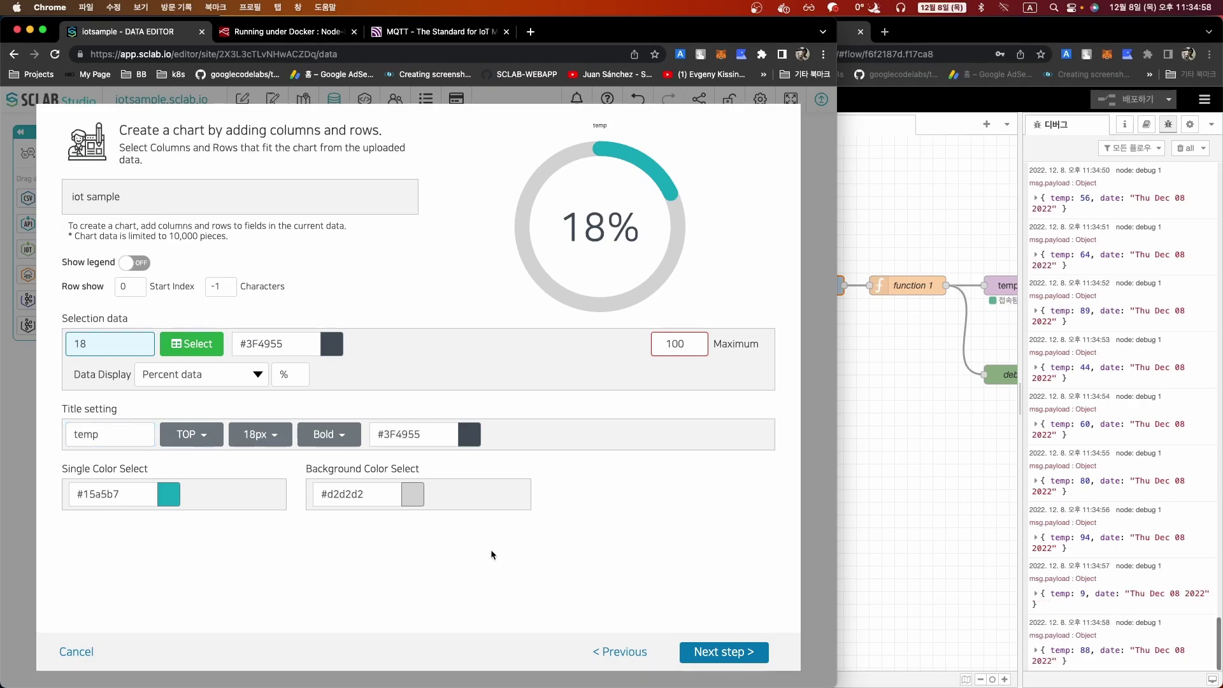
{"action": "left_click", "coordinate": [711, 651]}
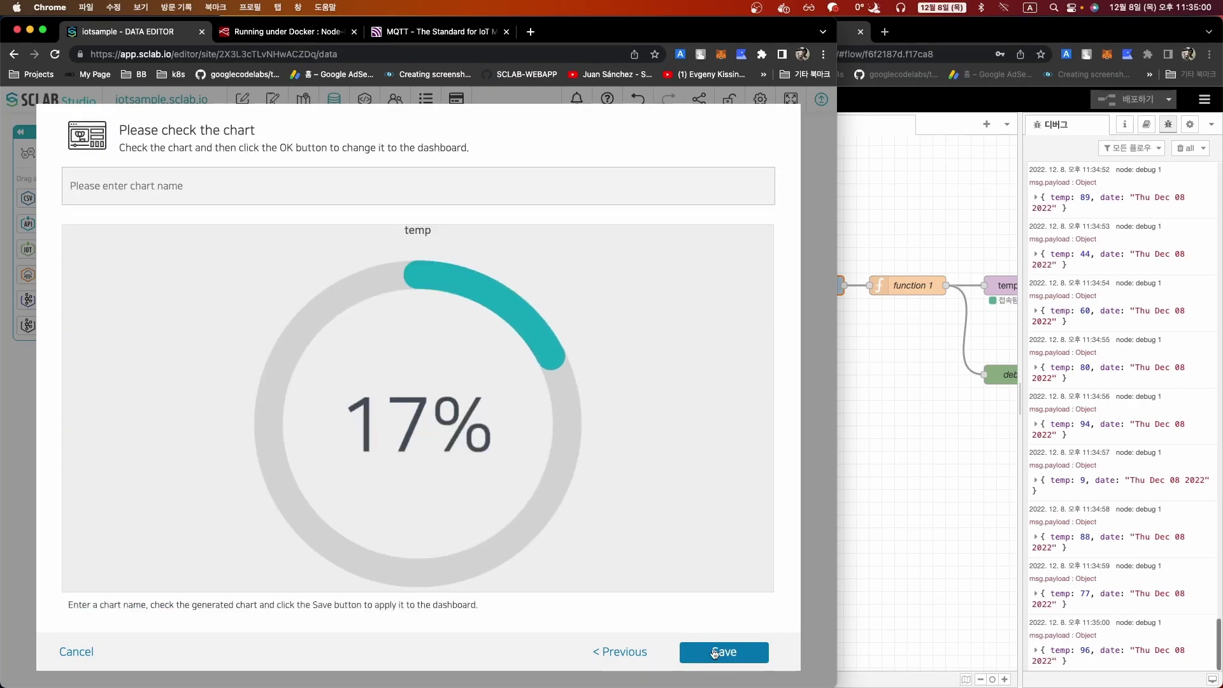
- Name the doughnut chart qq and save it
{"action": "left_click", "coordinate": [158, 188]}
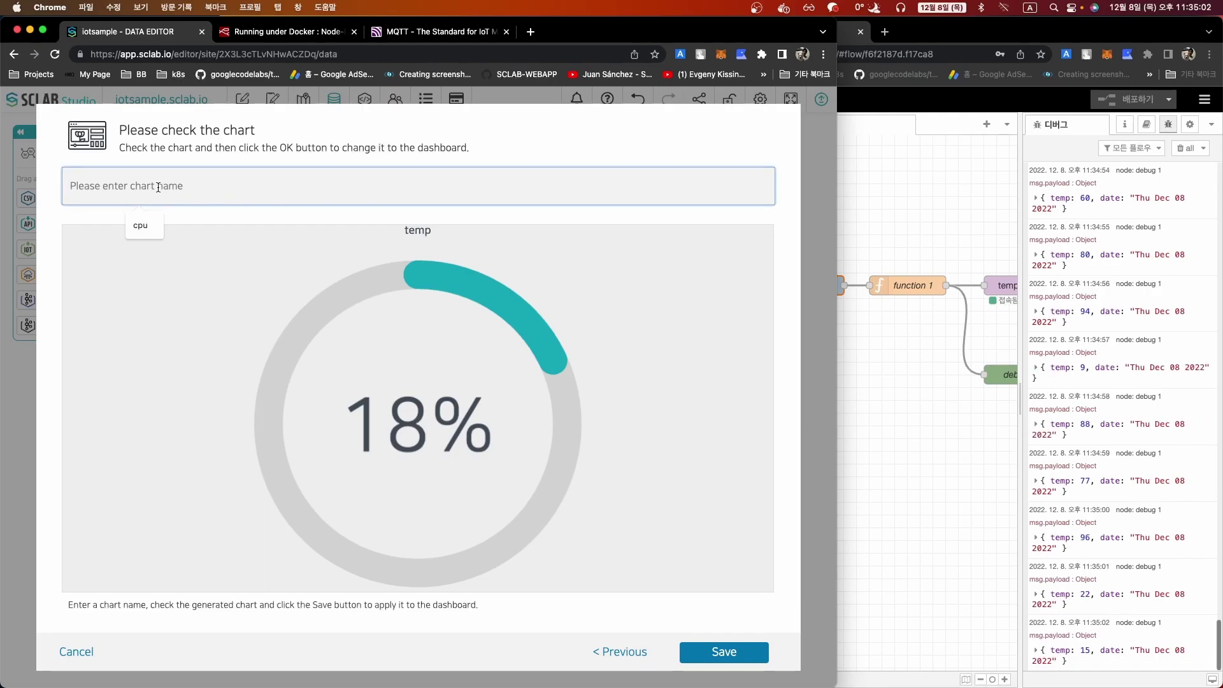
{"action": "type", "text": "qq"}
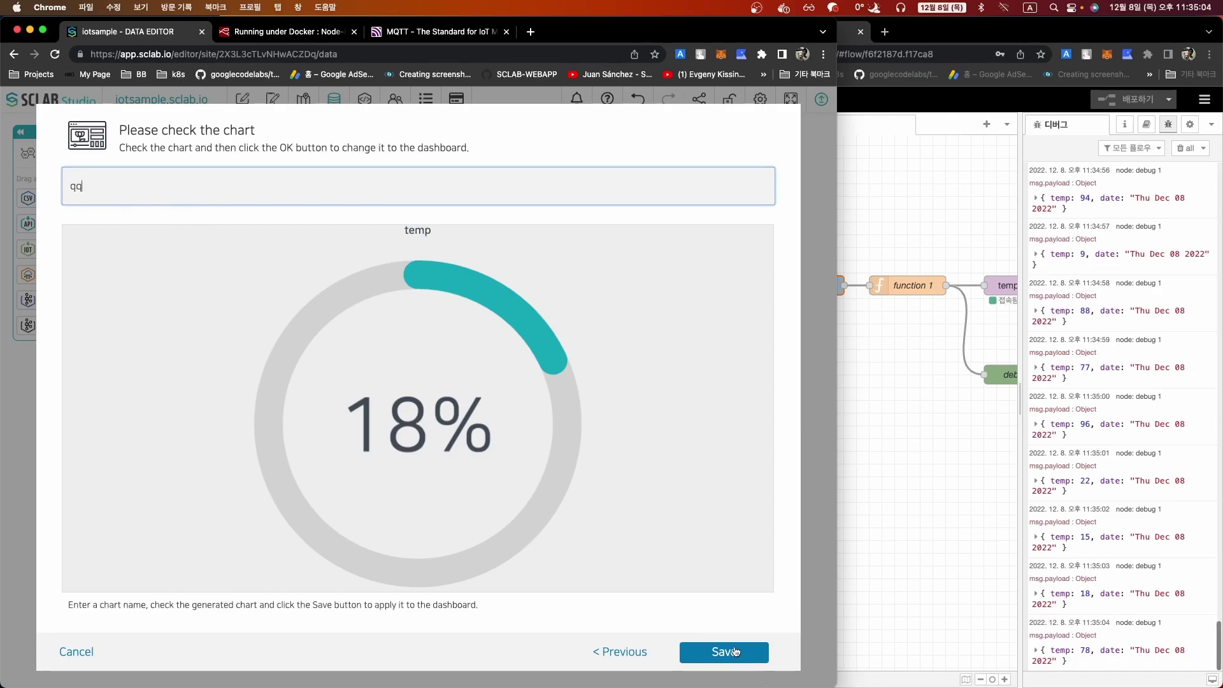
{"action": "left_click", "coordinate": [732, 651]}
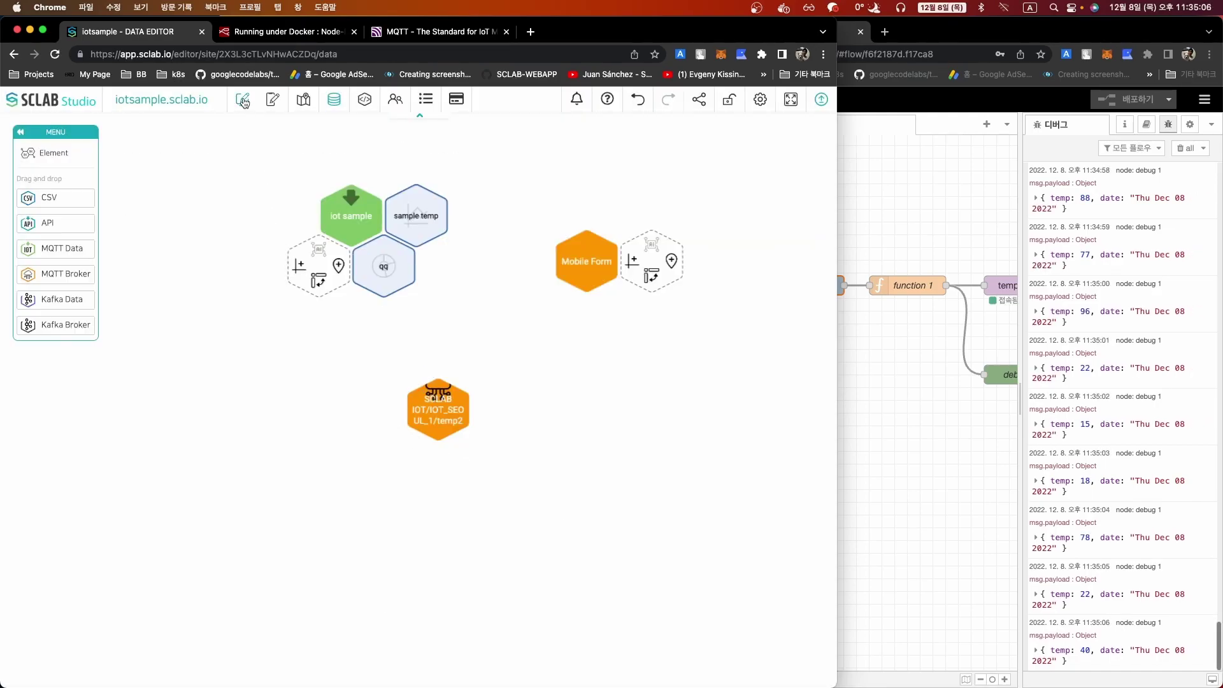
- In the page editor, add a smaller layout area below the sample temp chart and place the qq chart in it
{"action": "left_click", "coordinate": [243, 101]}
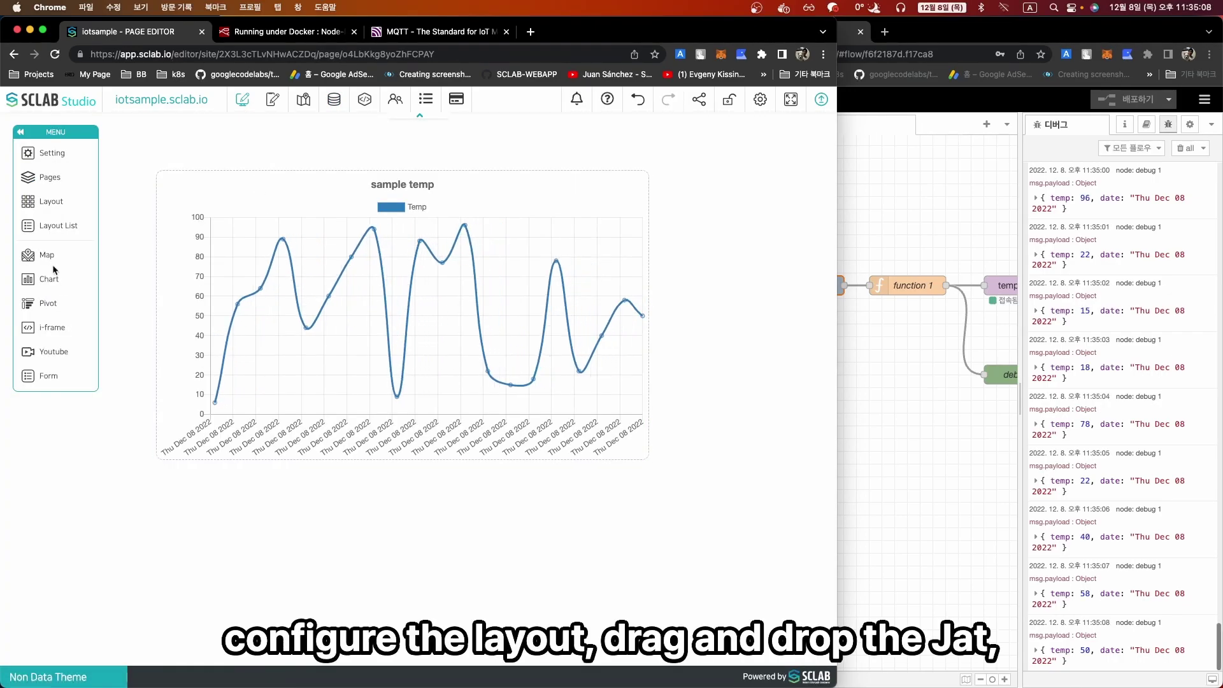
{"action": "left_click_drag", "start_coordinate": [46, 197], "coordinate": [468, 539]}
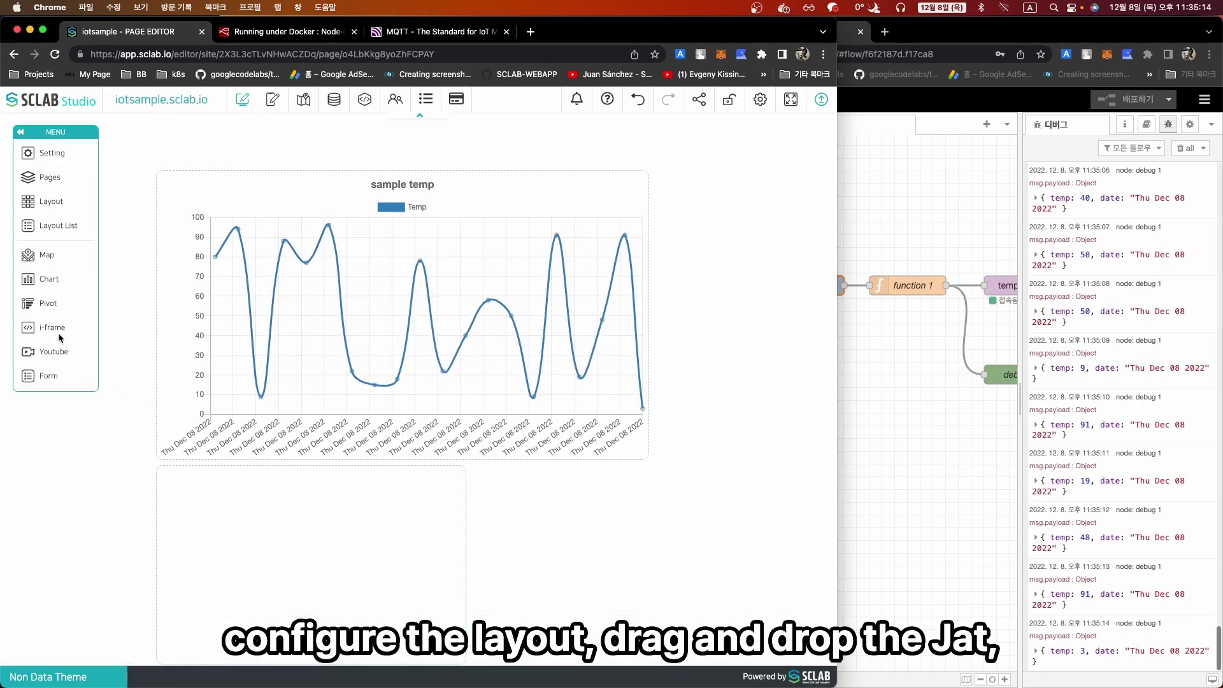
{"action": "left_click", "coordinate": [48, 280]}
{"action": "left_click_drag", "start_coordinate": [140, 166], "coordinate": [254, 571]}
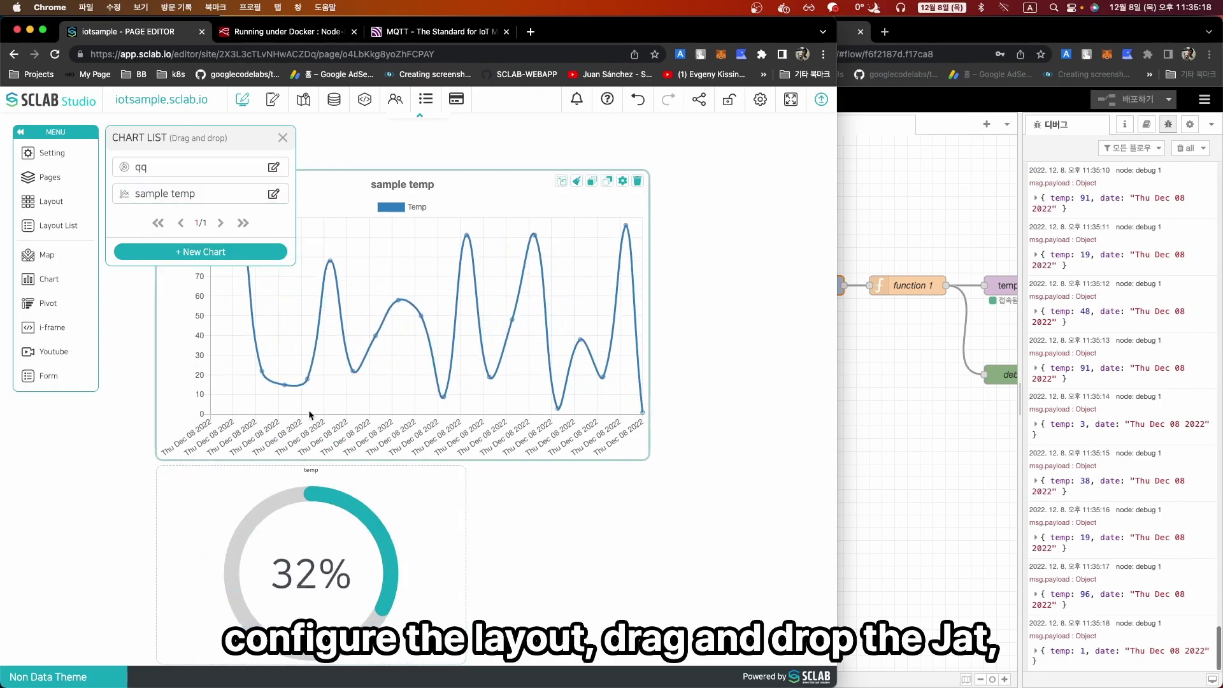
{"action": "left_click", "coordinate": [283, 139]}
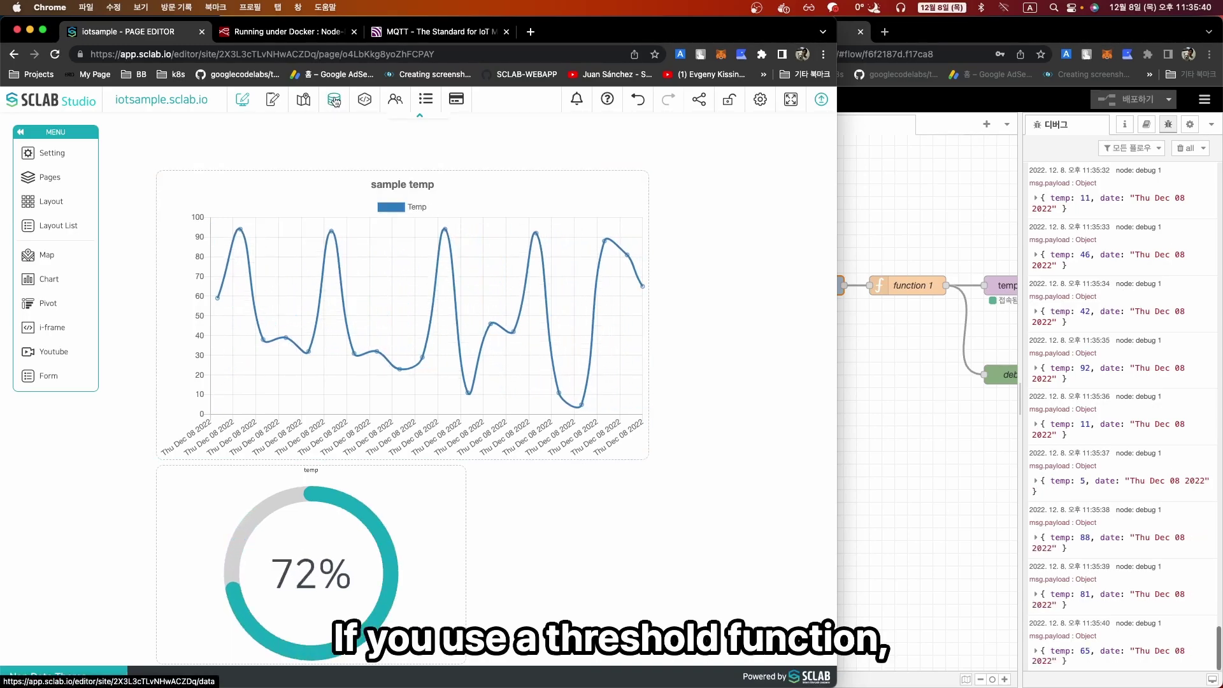
- Open the sample temp line chart for editing from the data editor and continue to its column and row settings
{"action": "left_click", "coordinate": [326, 113]}
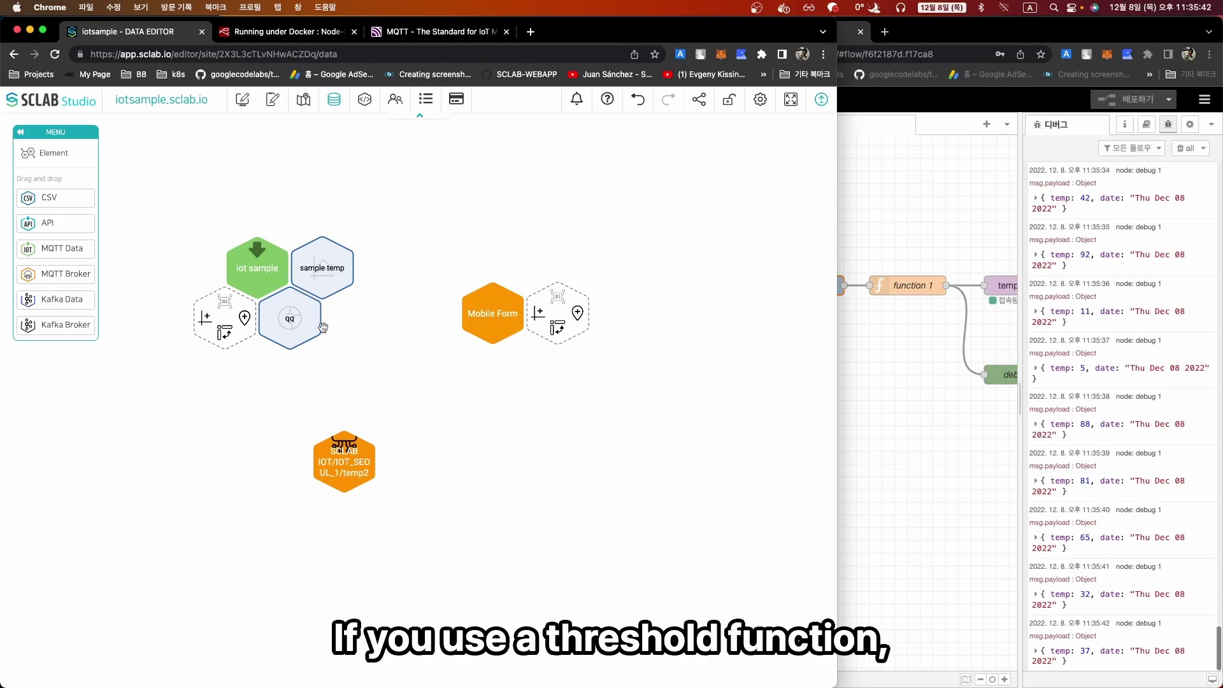
{"action": "left_click", "coordinate": [310, 306]}
{"action": "left_click", "coordinate": [309, 315]}
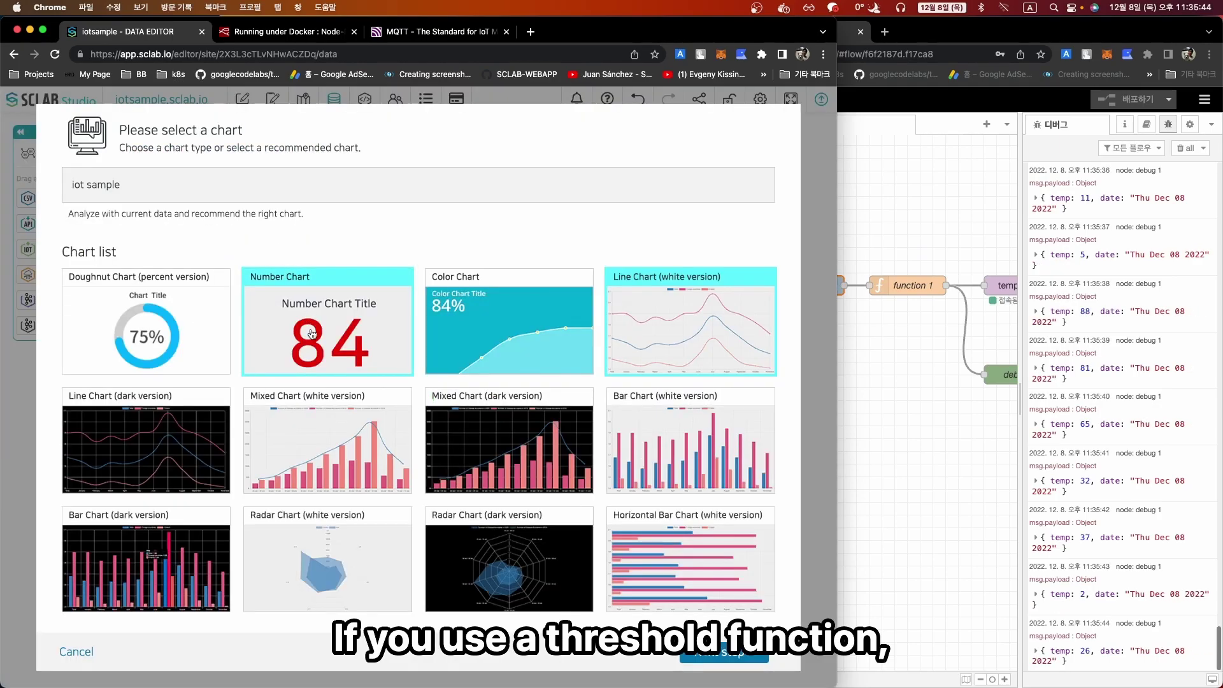
{"action": "left_click", "coordinate": [734, 658]}
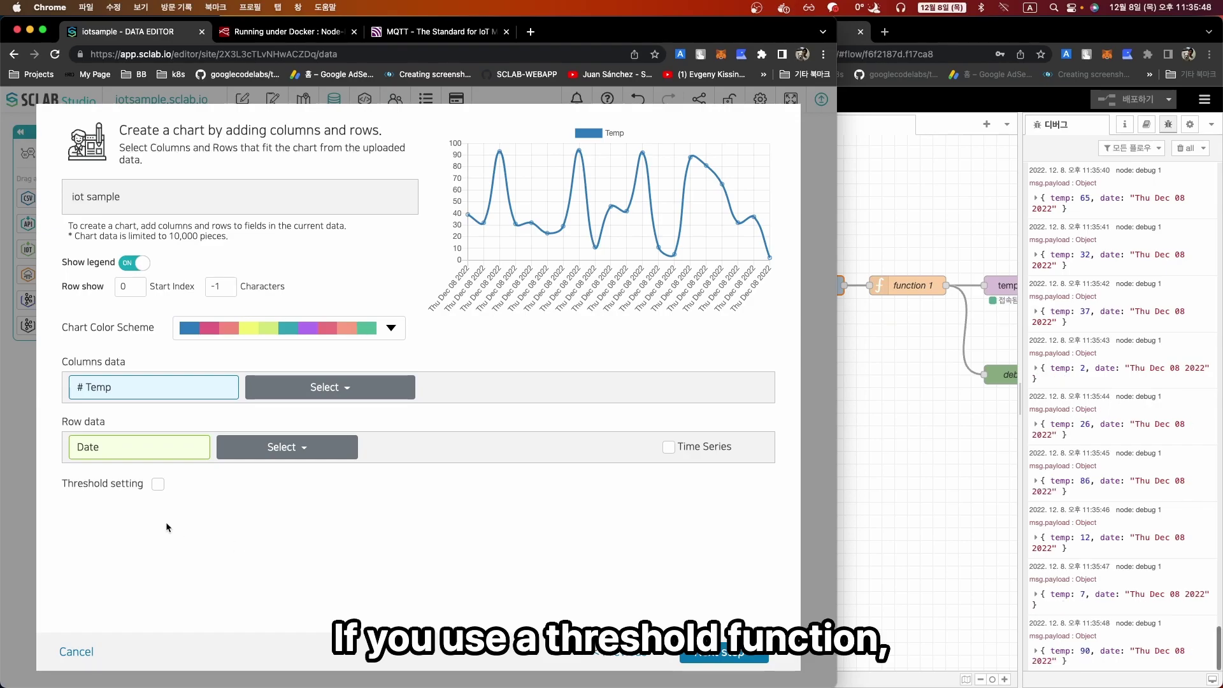
- Enable the threshold setting on the line chart with a minimum Temp value of 80 and an interval of 1 Second
{"action": "left_click", "coordinate": [156, 486]}
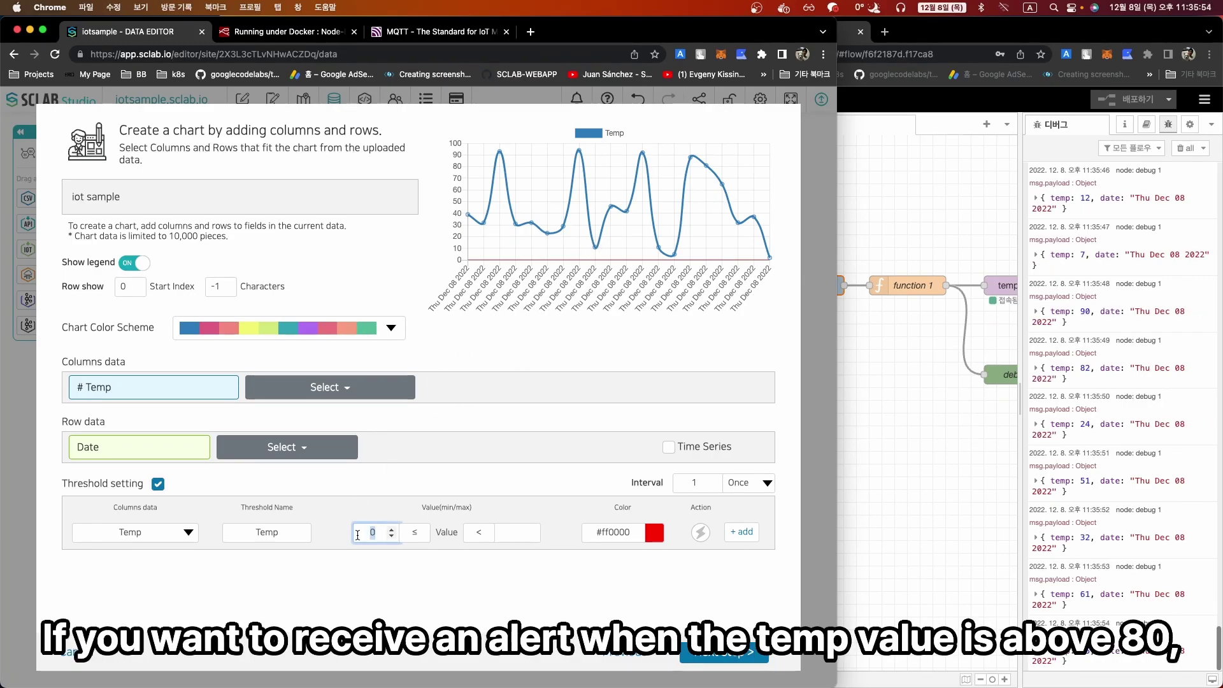
{"action": "type", "text": "80"}
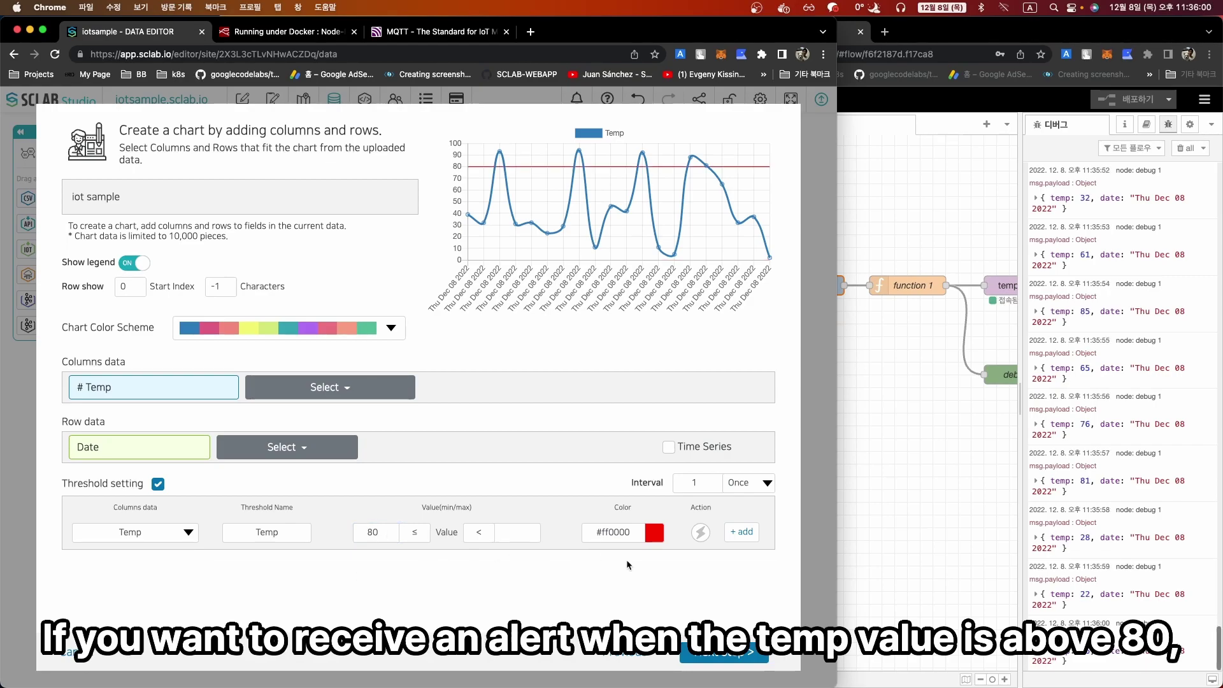
{"action": "left_click", "coordinate": [745, 483]}
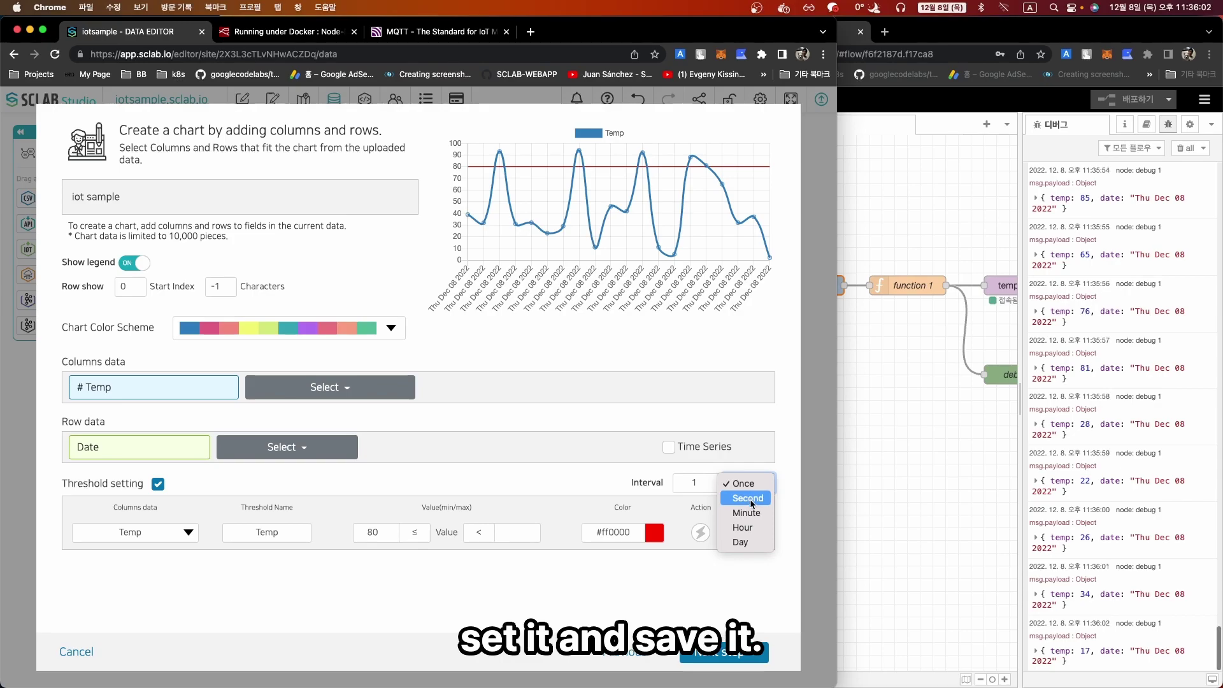
{"action": "left_click", "coordinate": [748, 498]}
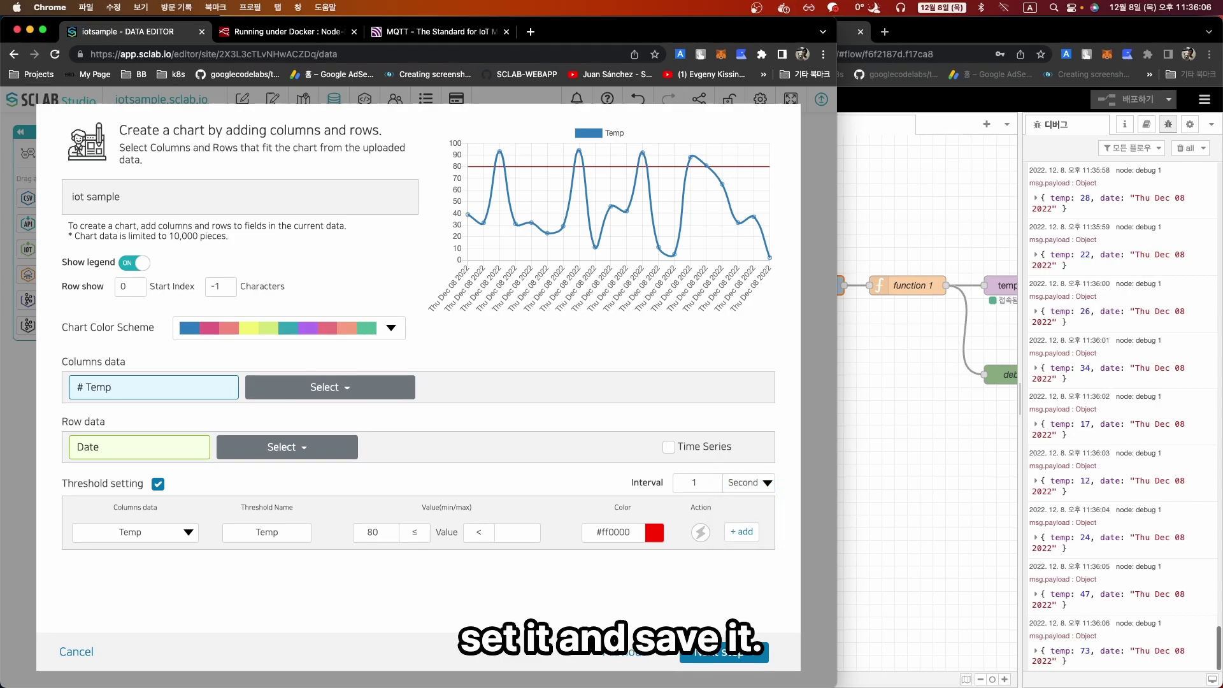
- Save the sample temp line chart with its threshold and publish the site in its current state
{"action": "left_click", "coordinate": [735, 658]}
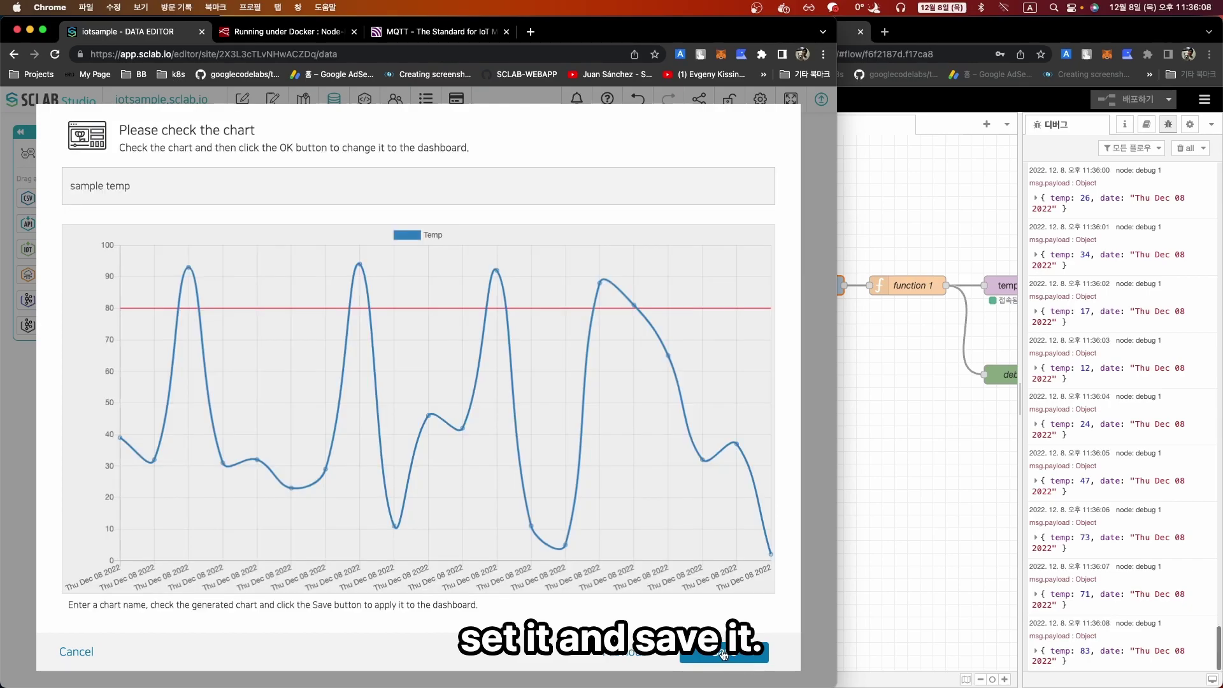
{"action": "left_click", "coordinate": [712, 656]}
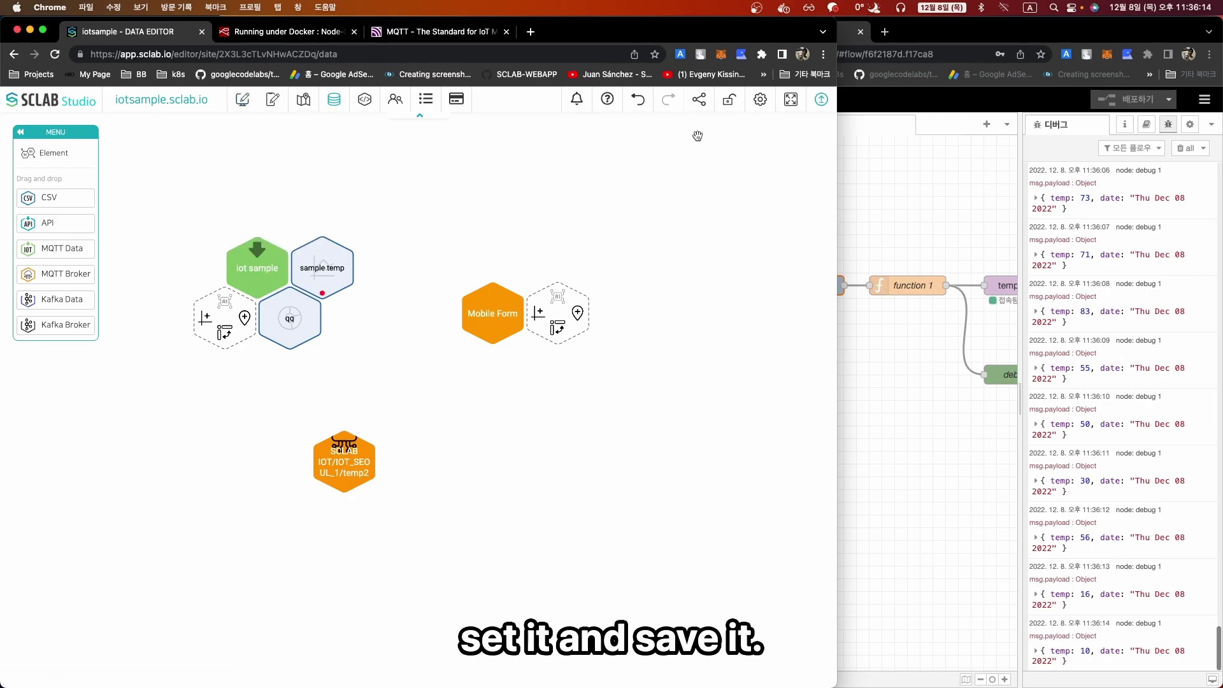
{"action": "left_click", "coordinate": [823, 99]}
{"action": "left_click", "coordinate": [389, 434]}
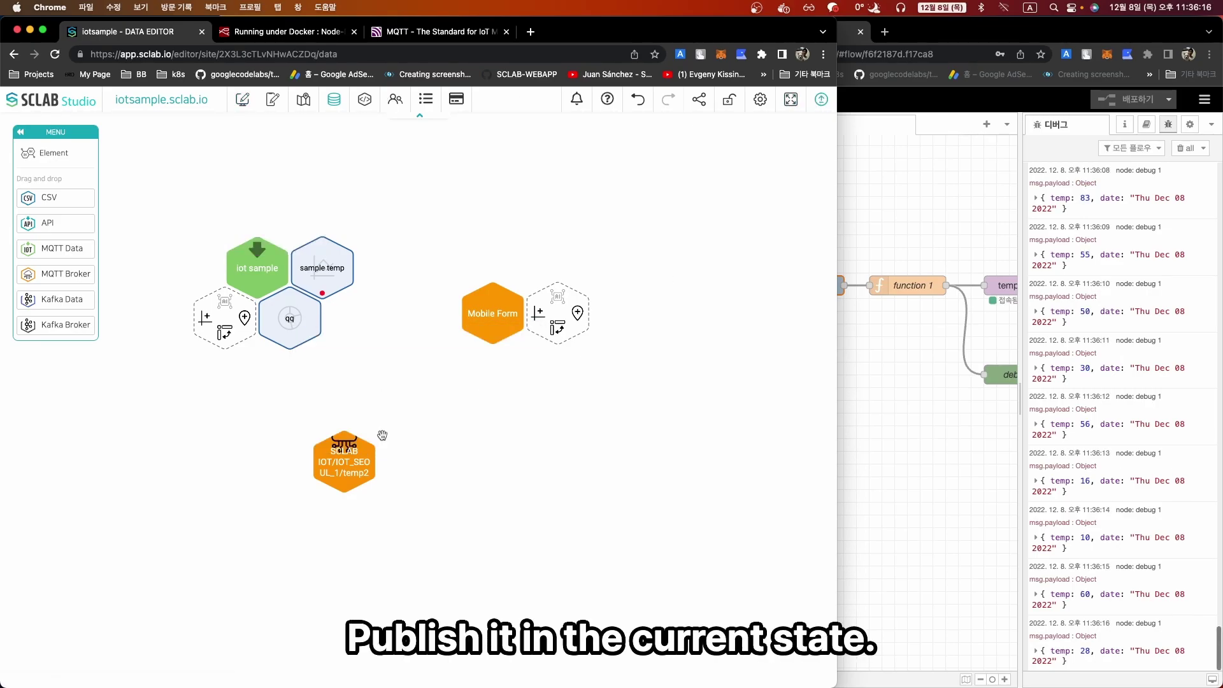
- In the page editor, review the alarm history and the details of the recorded Temp alarm, including its chart and threshold setting
{"action": "left_click", "coordinate": [243, 107]}
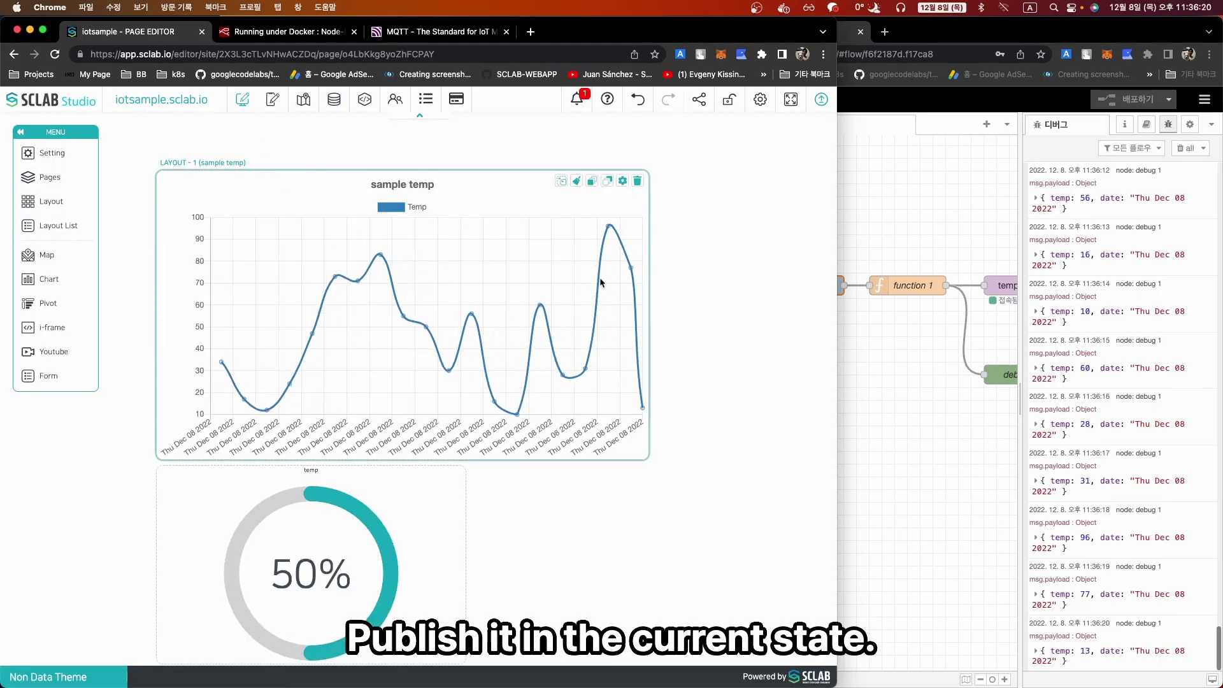
{"action": "left_click", "coordinate": [576, 102]}
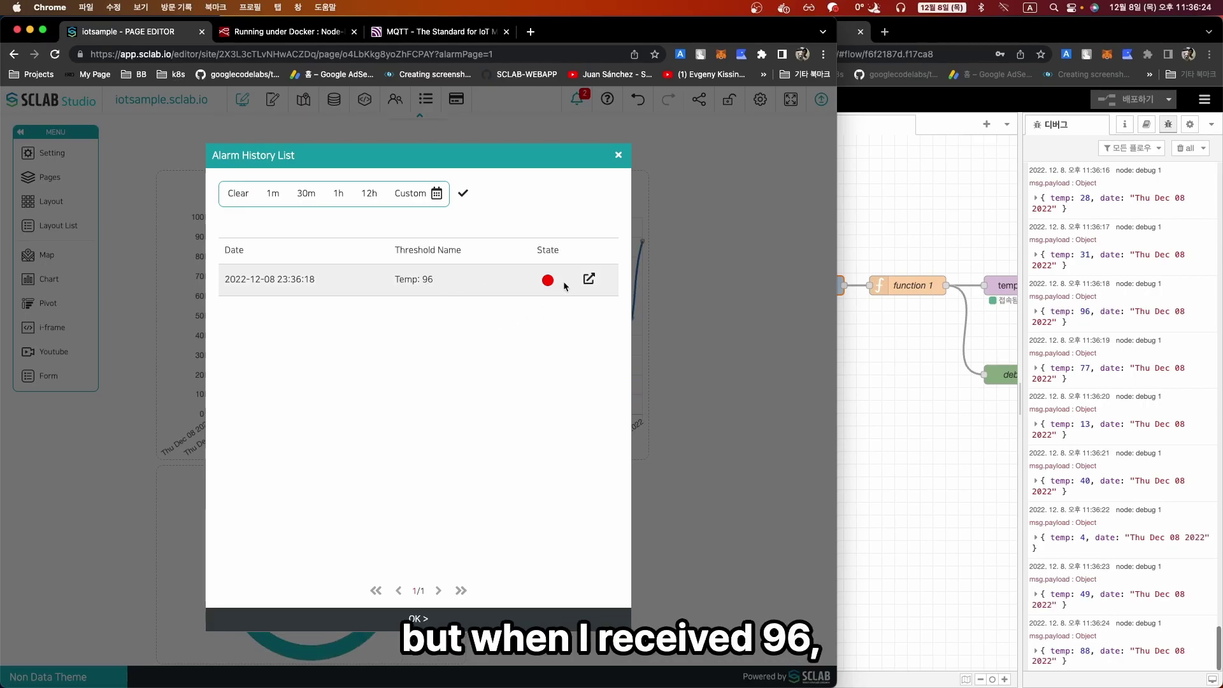
{"action": "left_click", "coordinate": [588, 279]}
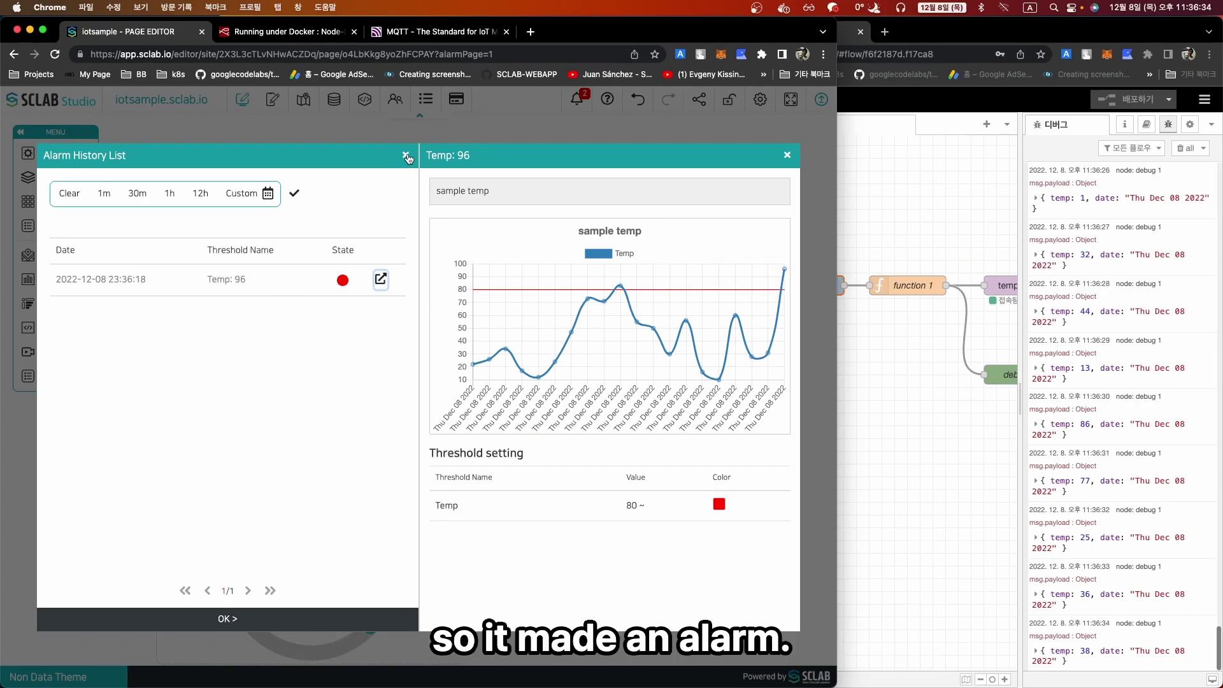
{"action": "left_click", "coordinate": [406, 156]}
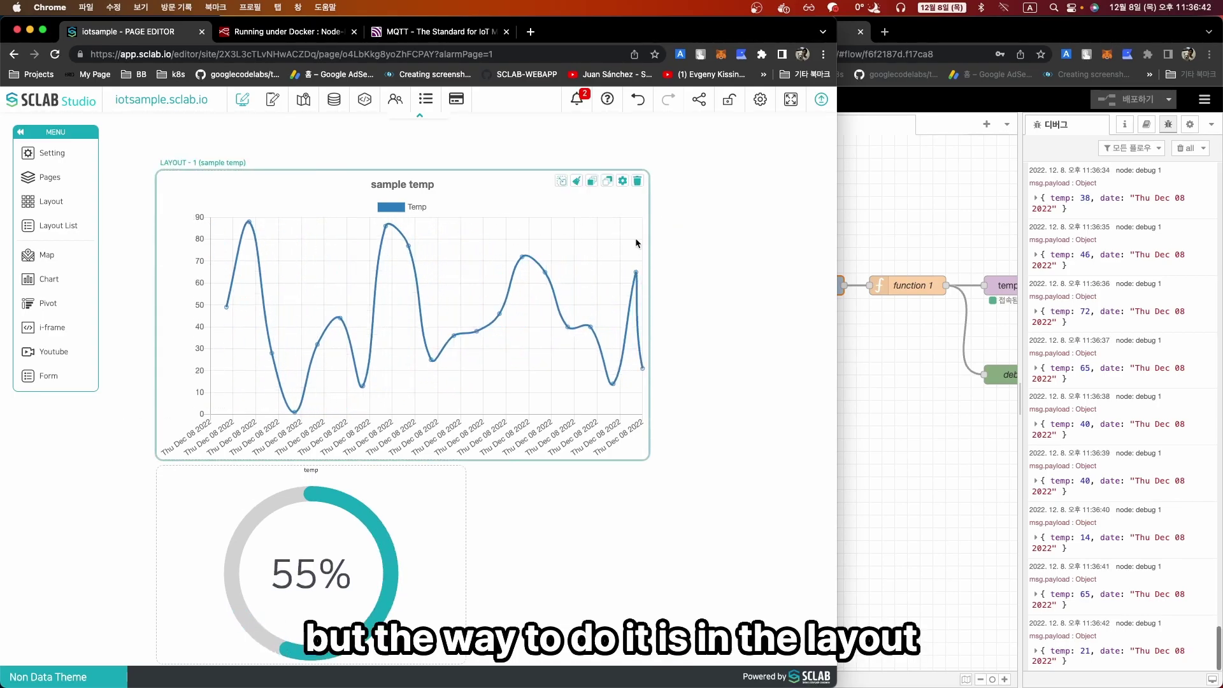
- In the layout settings of the sample temp line chart, set the lamp data to Chart with sample temp as the source
{"action": "left_click", "coordinate": [624, 182]}
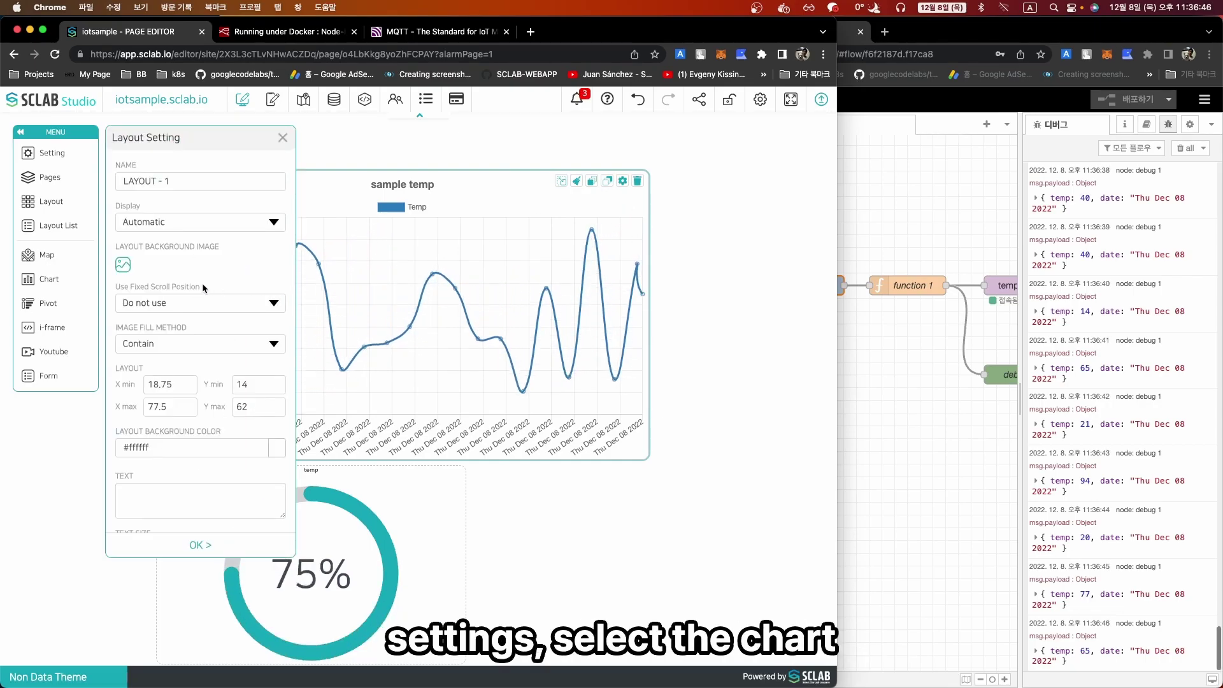
{"action": "scroll", "coordinate": [144, 282], "scroll_direction": "down", "scroll_amount": 10}
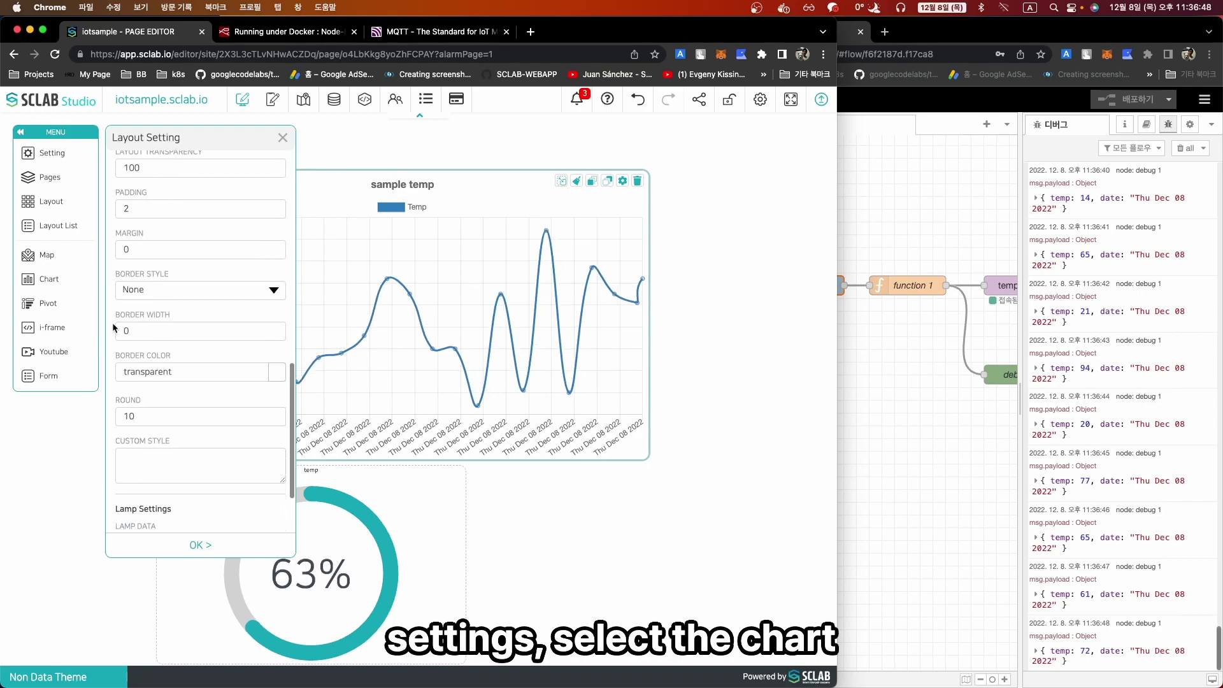
{"action": "scroll", "coordinate": [112, 322], "scroll_direction": "down", "scroll_amount": 3}
{"action": "left_click", "coordinate": [147, 452]}
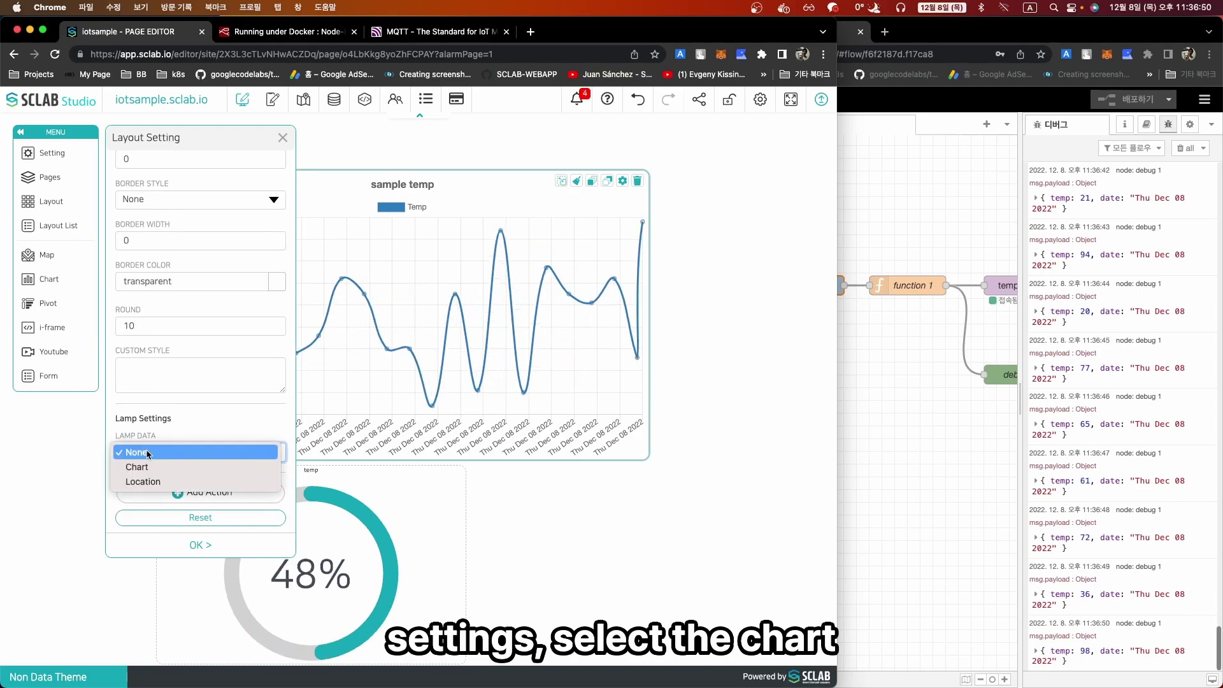
{"action": "left_click", "coordinate": [138, 467]}
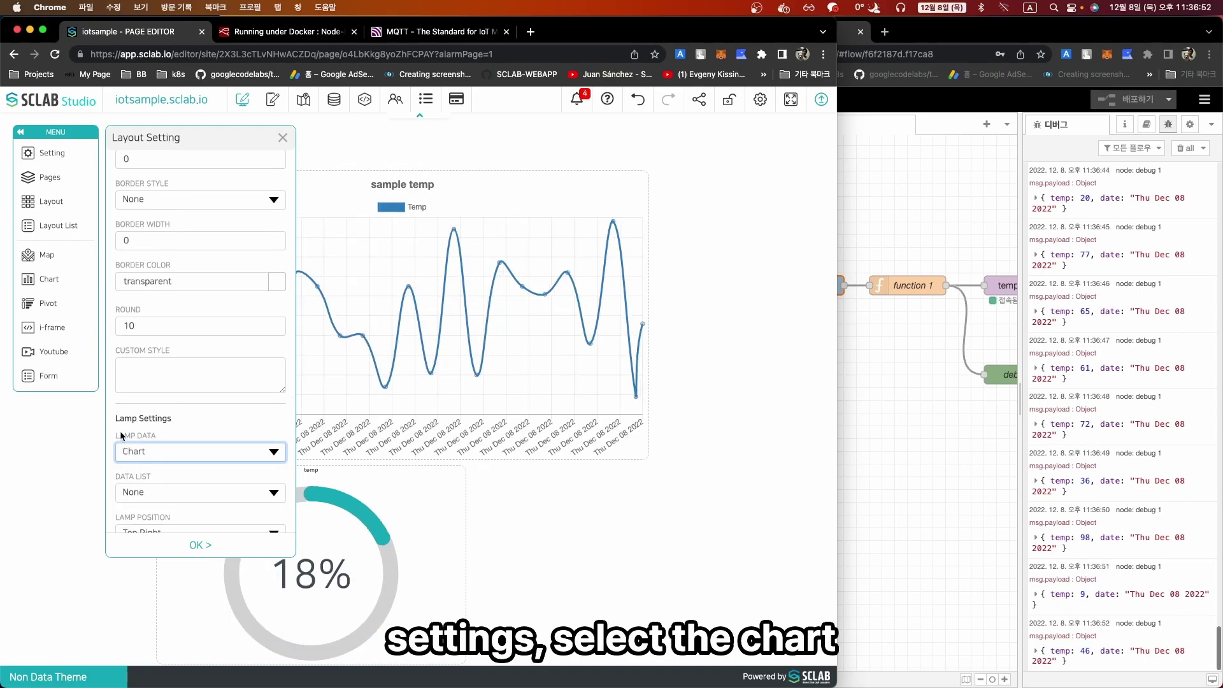
{"action": "scroll", "coordinate": [110, 424], "scroll_direction": "down", "scroll_amount": 3}
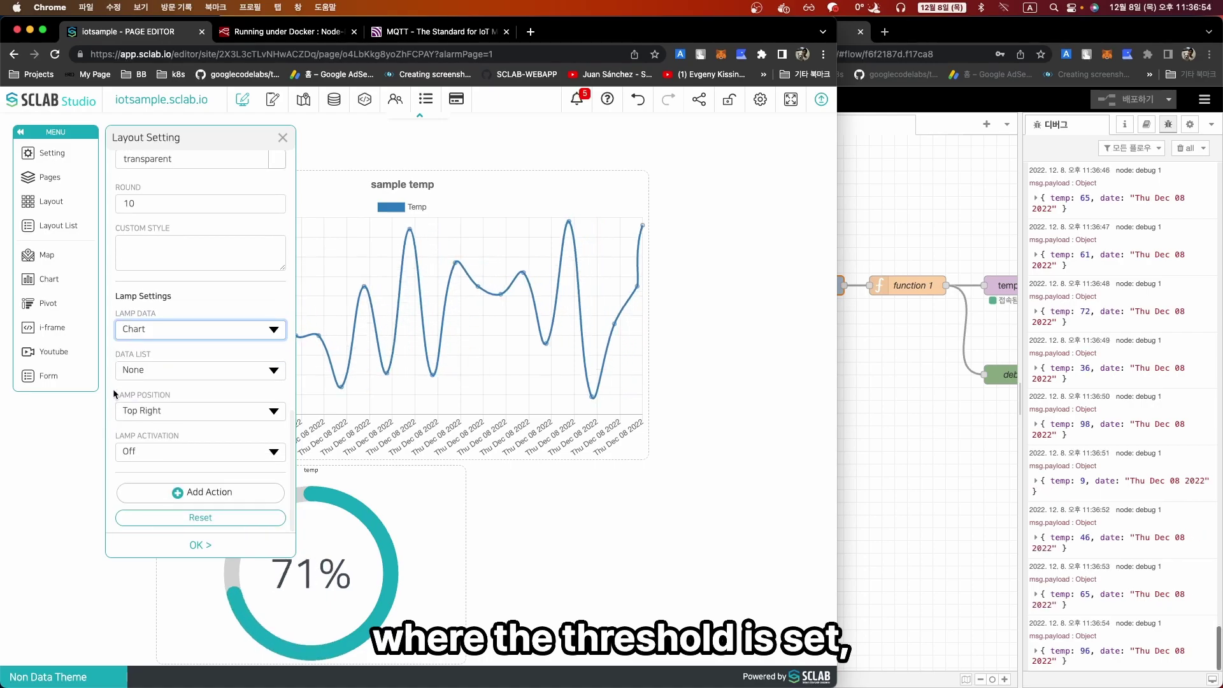
{"action": "left_click", "coordinate": [176, 370]}
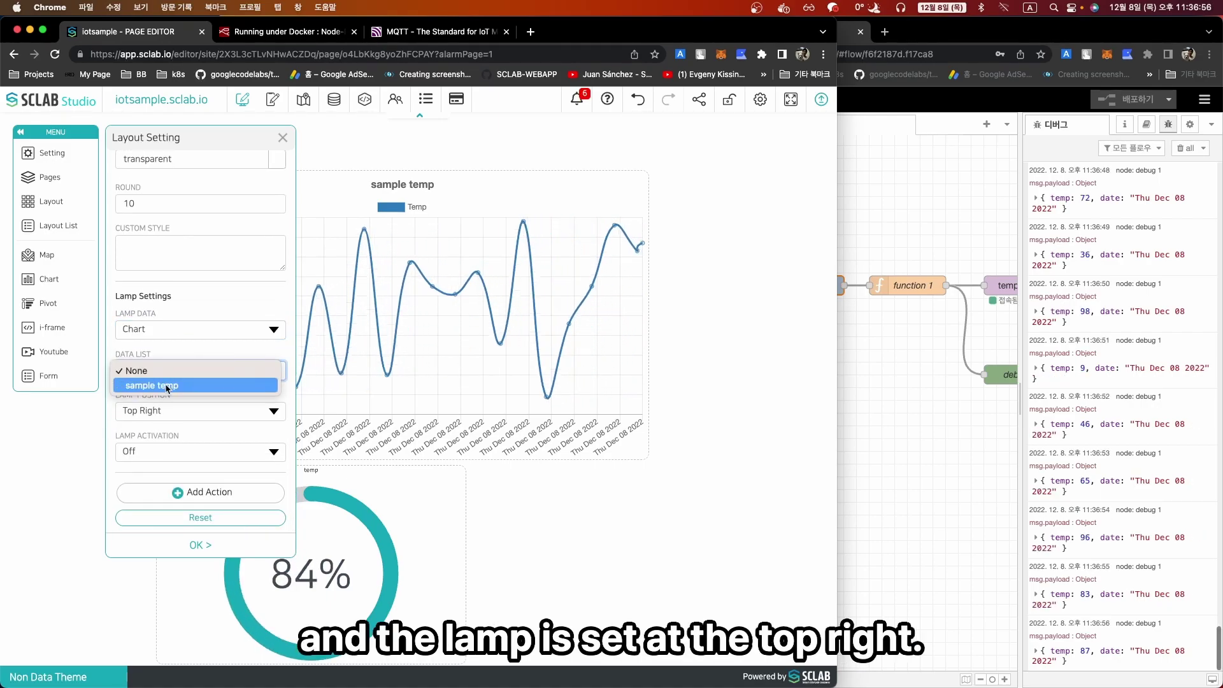
{"action": "left_click", "coordinate": [167, 386]}
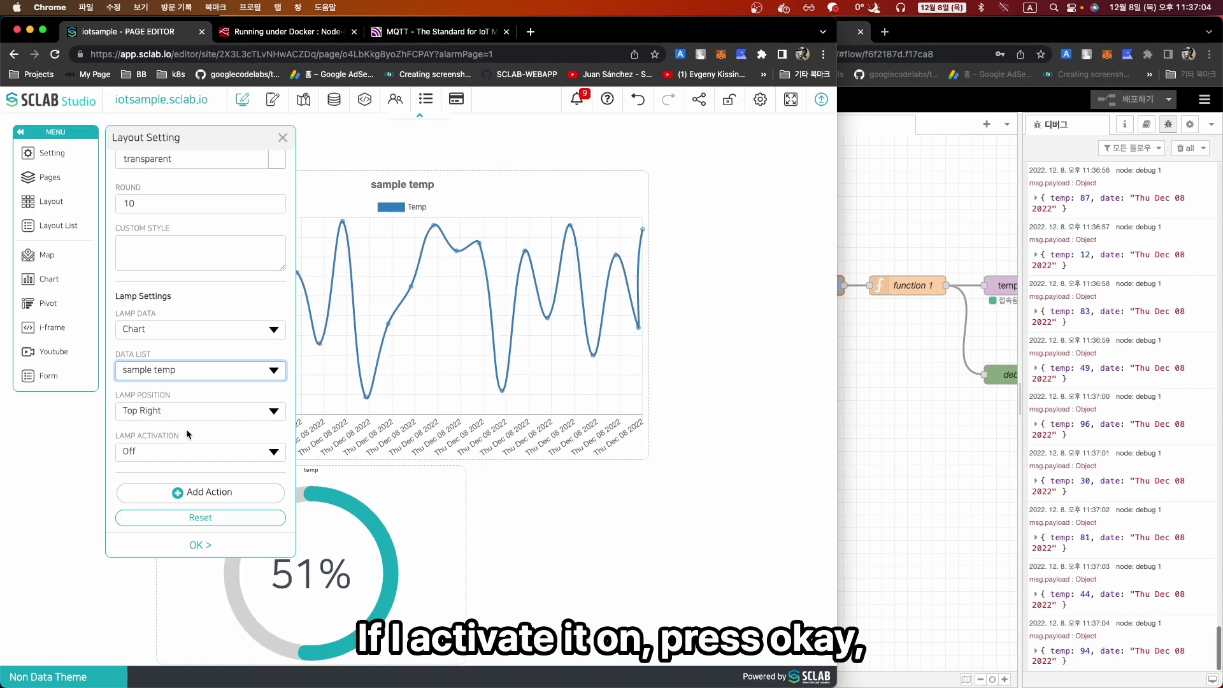
- Turn on lamp activation for the line chart's layout and apply the layout settings
{"action": "left_click", "coordinate": [186, 451]}
{"action": "left_click", "coordinate": [166, 433]}
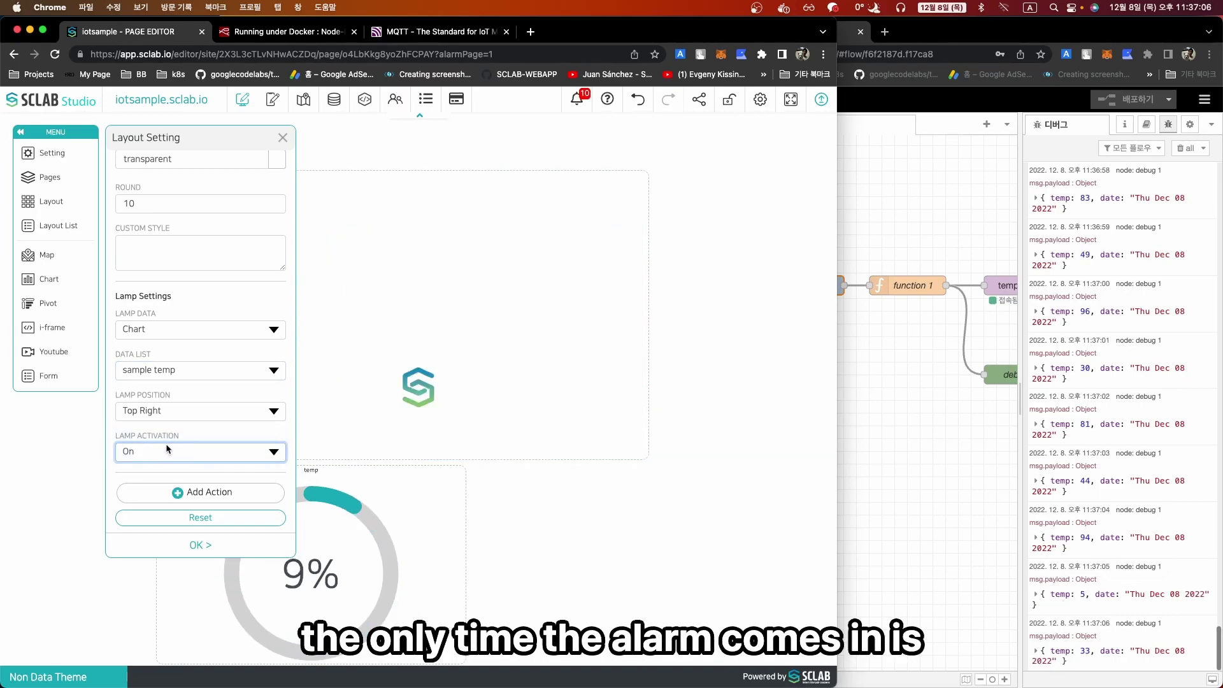
{"action": "left_click", "coordinate": [194, 543]}
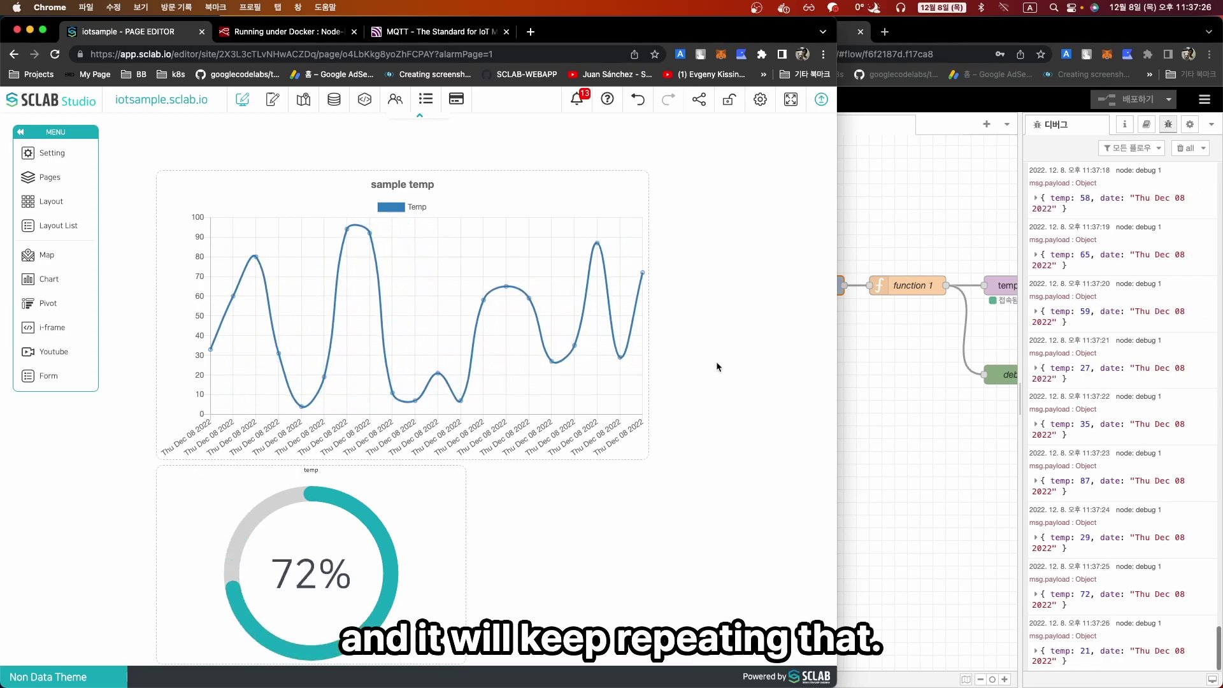
- In Node-RED, turn off the repeat interval of the timestamp inject node and deploy the flow
{"action": "left_click", "coordinate": [882, 392]}
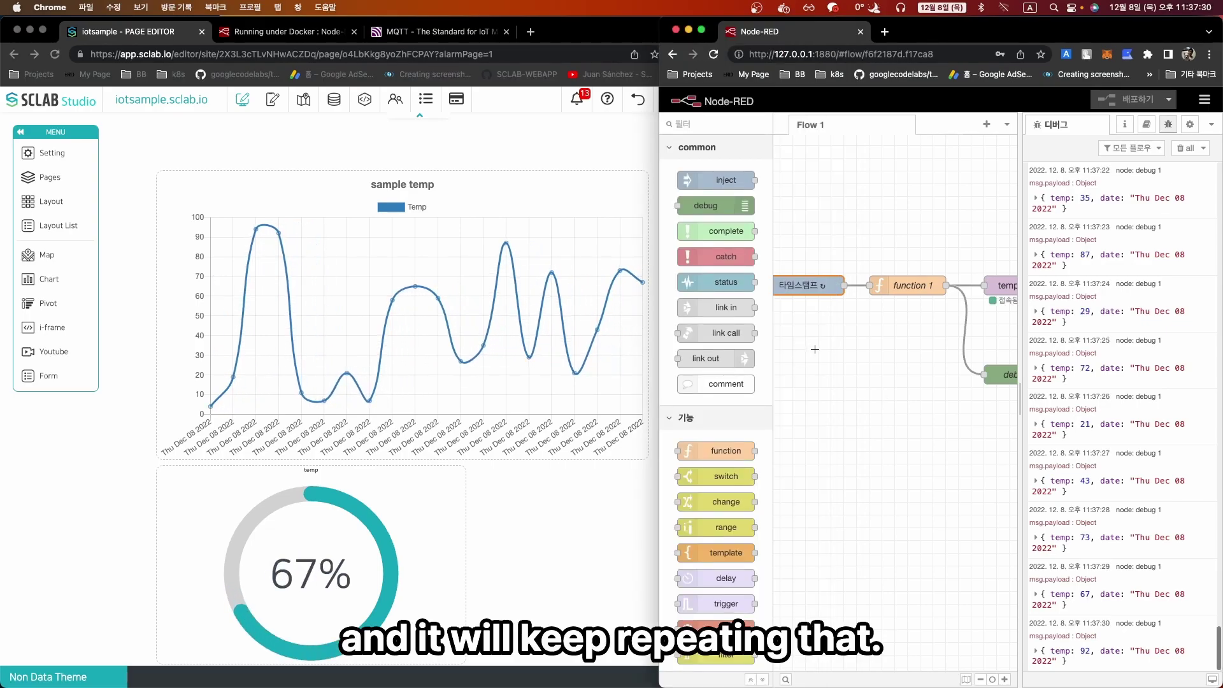
{"action": "scroll", "coordinate": [815, 349], "scroll_direction": "left", "scroll_amount": 2}
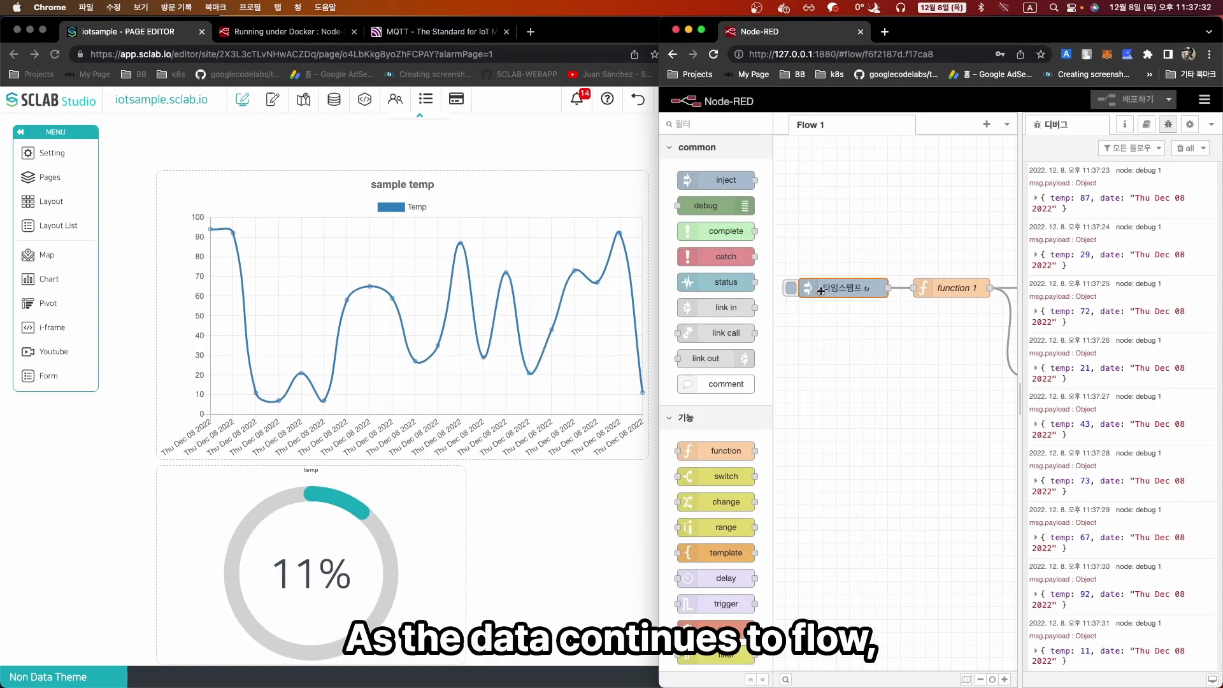
{"action": "double_click", "coordinate": [842, 289]}
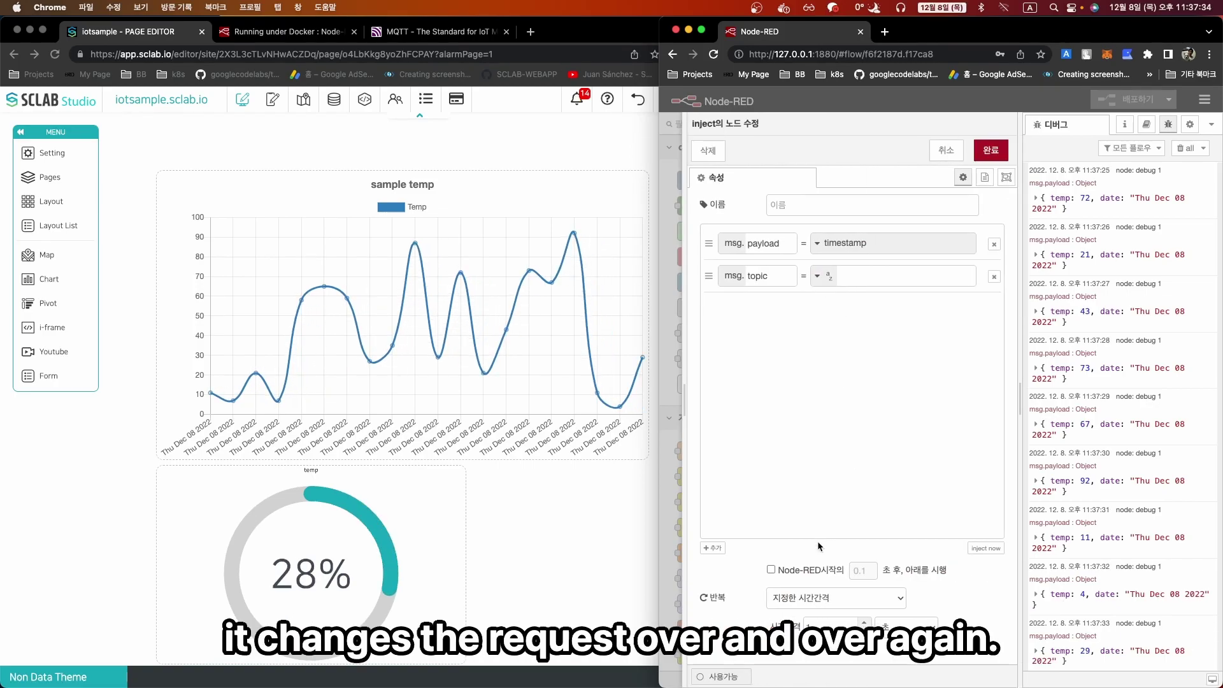
{"action": "left_click", "coordinate": [830, 599]}
{"action": "left_click", "coordinate": [839, 553]}
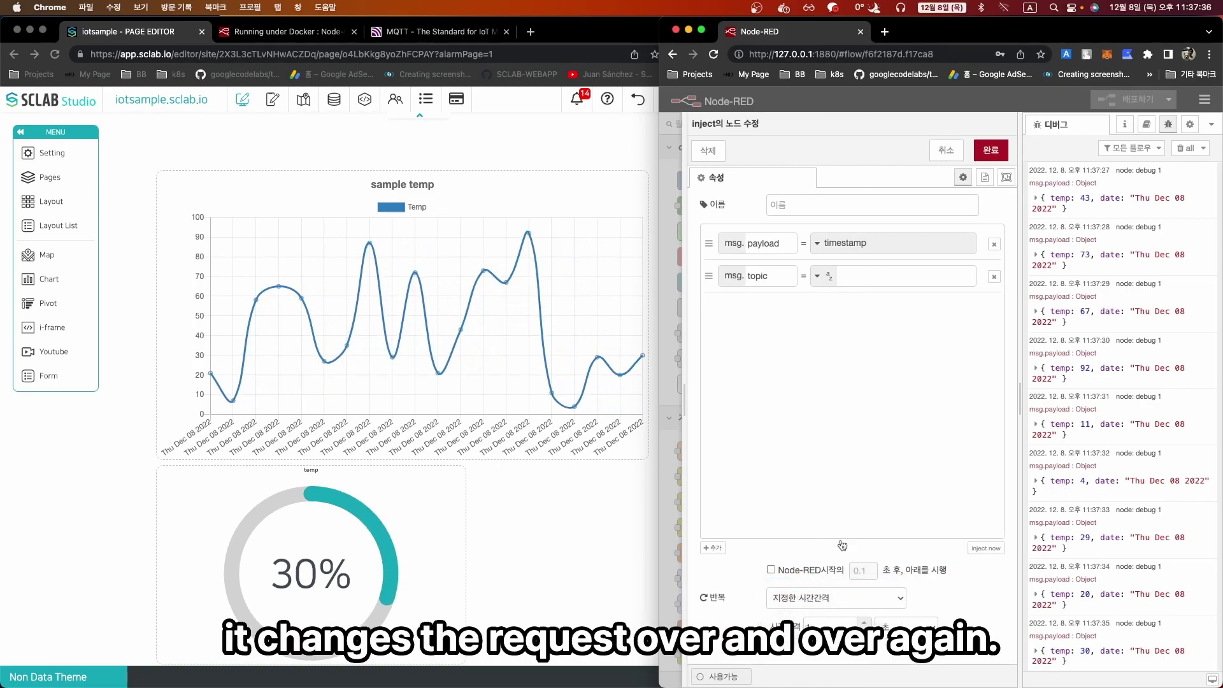
{"action": "left_click", "coordinate": [990, 149]}
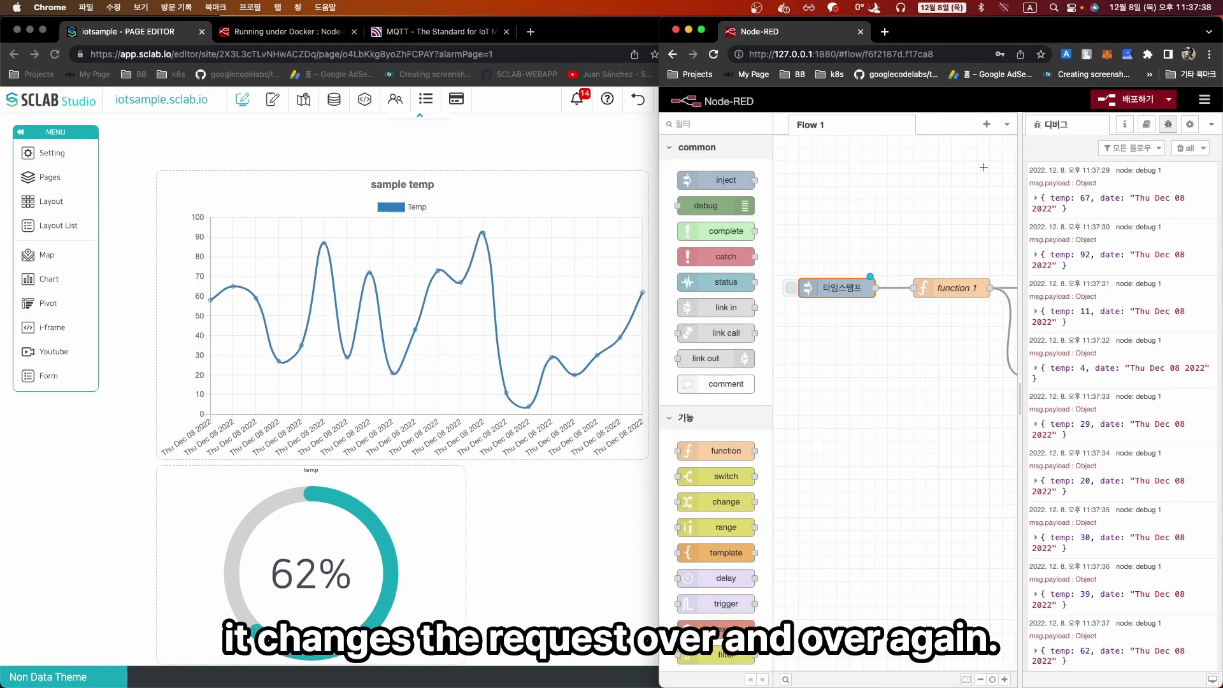
{"action": "left_click", "coordinate": [1103, 102]}
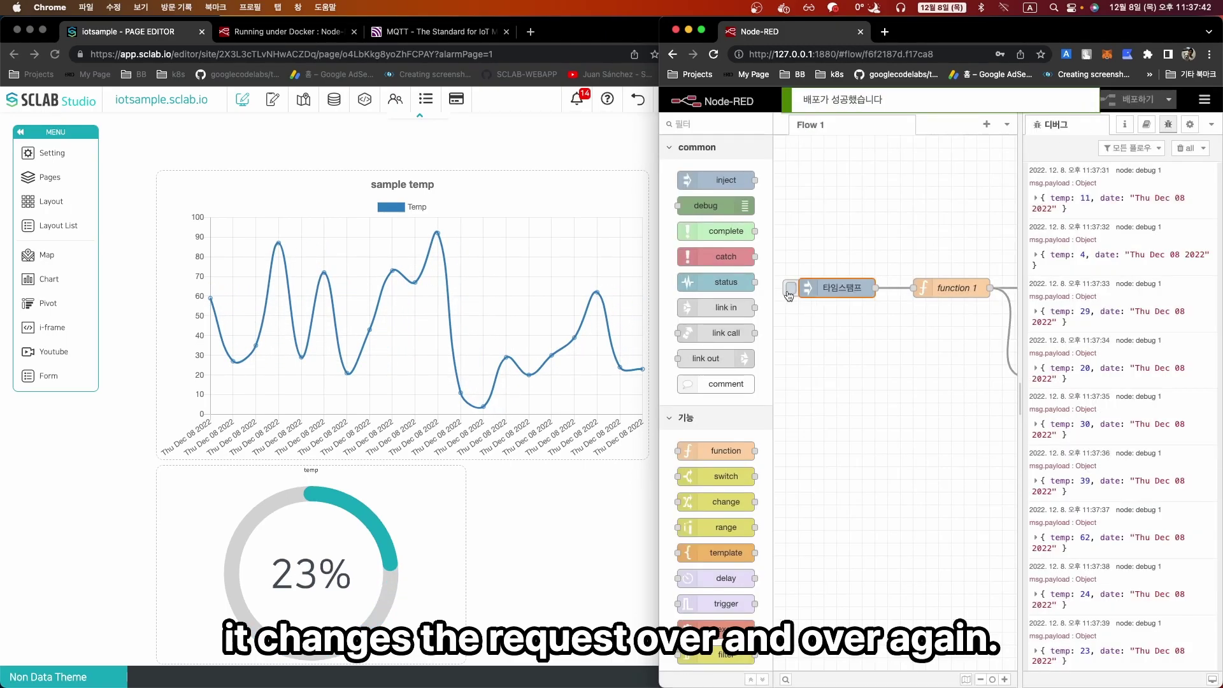
- Trigger the timestamp inject node manually to send single temperature messages, and return to the SCLAB Studio page editor
{"action": "left_click", "coordinate": [791, 295]}
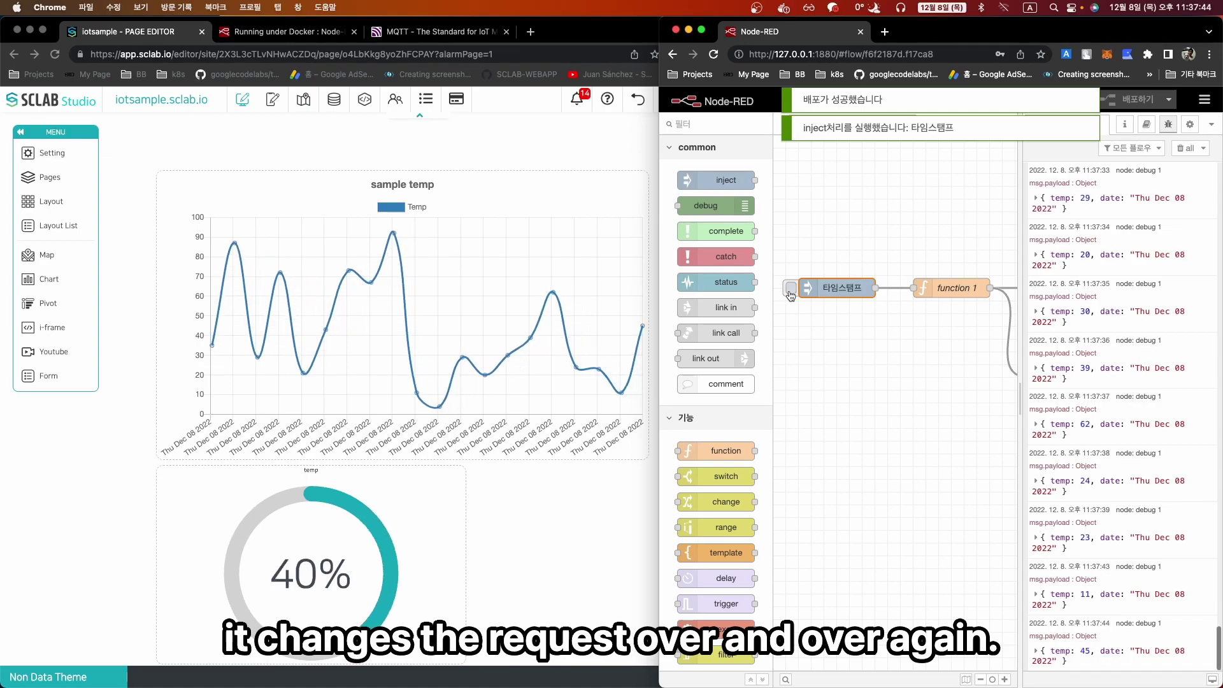
{"action": "left_click", "coordinate": [791, 294]}
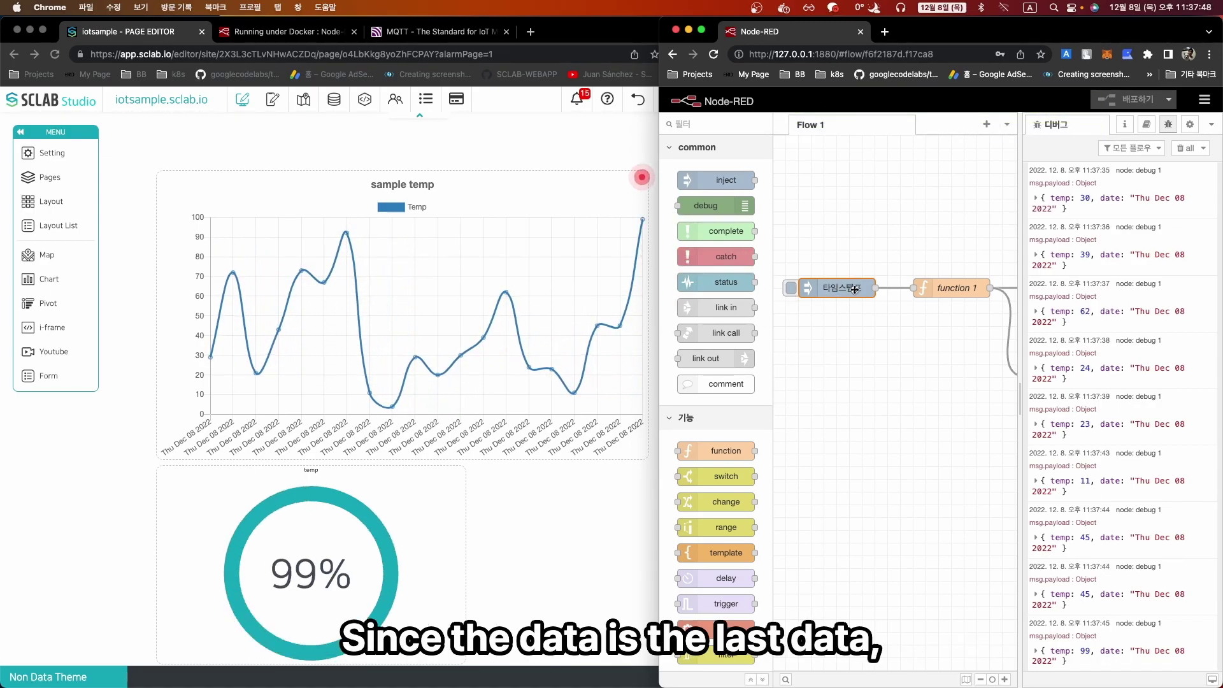
{"action": "left_click", "coordinate": [579, 153]}
{"action": "left_click", "coordinate": [580, 219]}
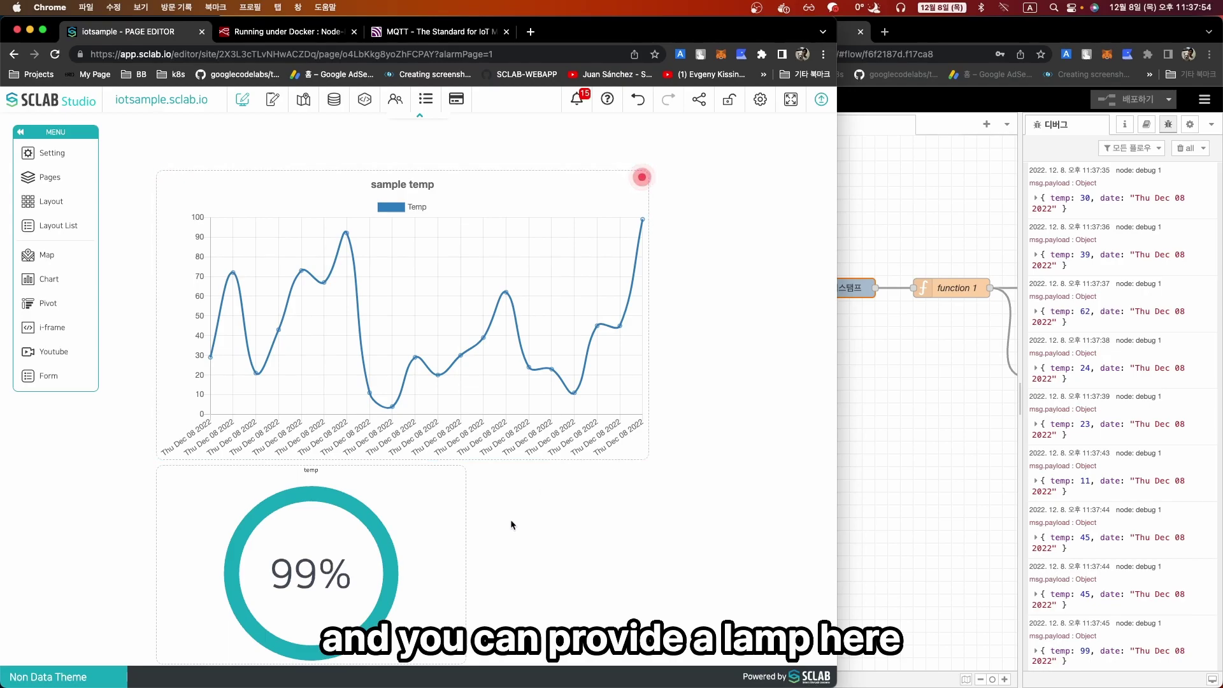
- In the doughnut chart's layout settings, set the lamp data to Chart with sample temp as the source and lamp activation to On
{"action": "left_click", "coordinate": [440, 478]}
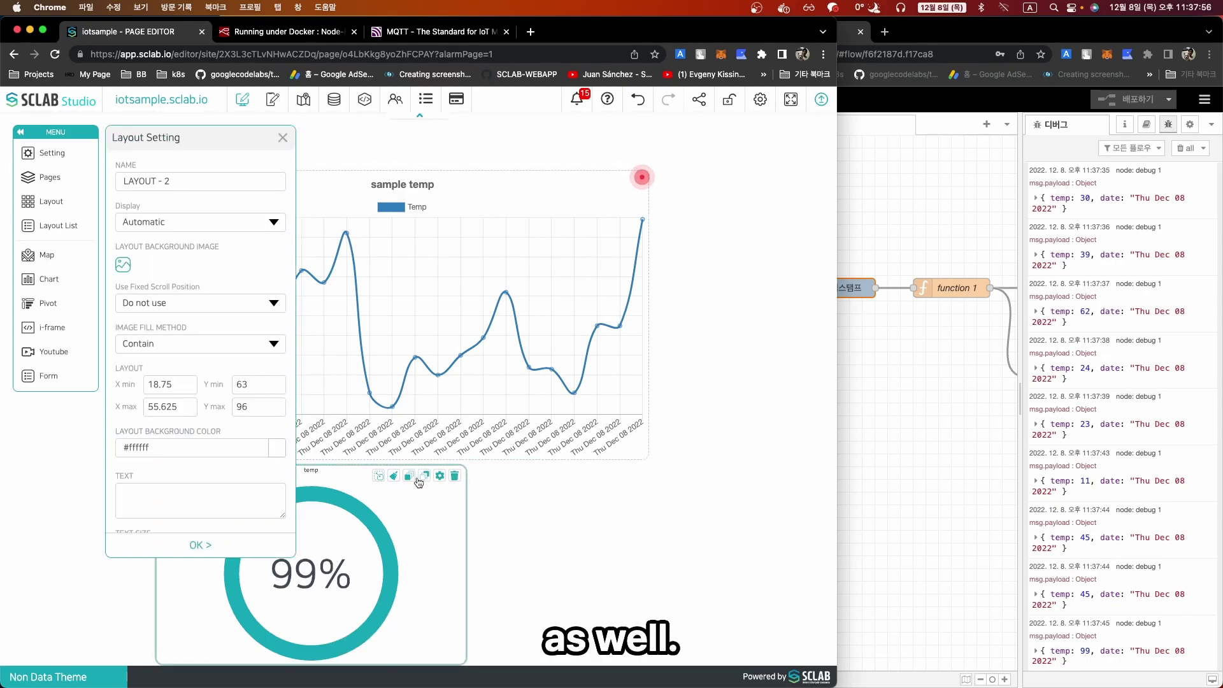
{"action": "scroll", "coordinate": [107, 406], "scroll_direction": "down", "scroll_amount": 10}
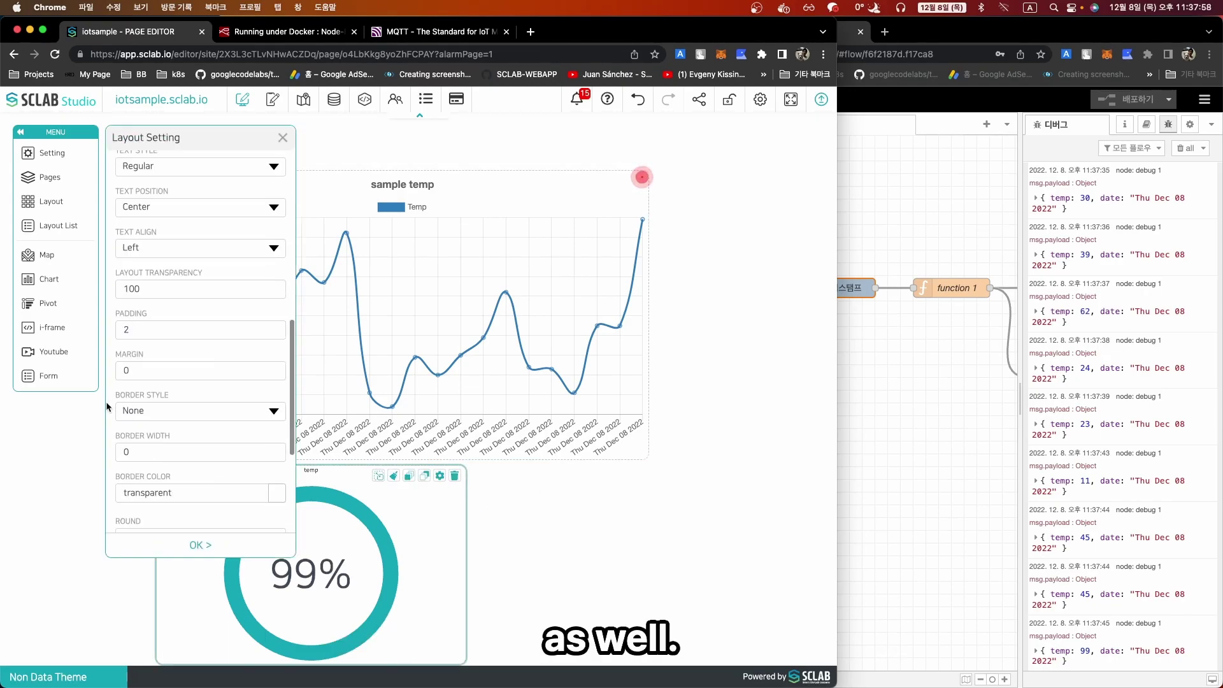
{"action": "left_click", "coordinate": [126, 449]}
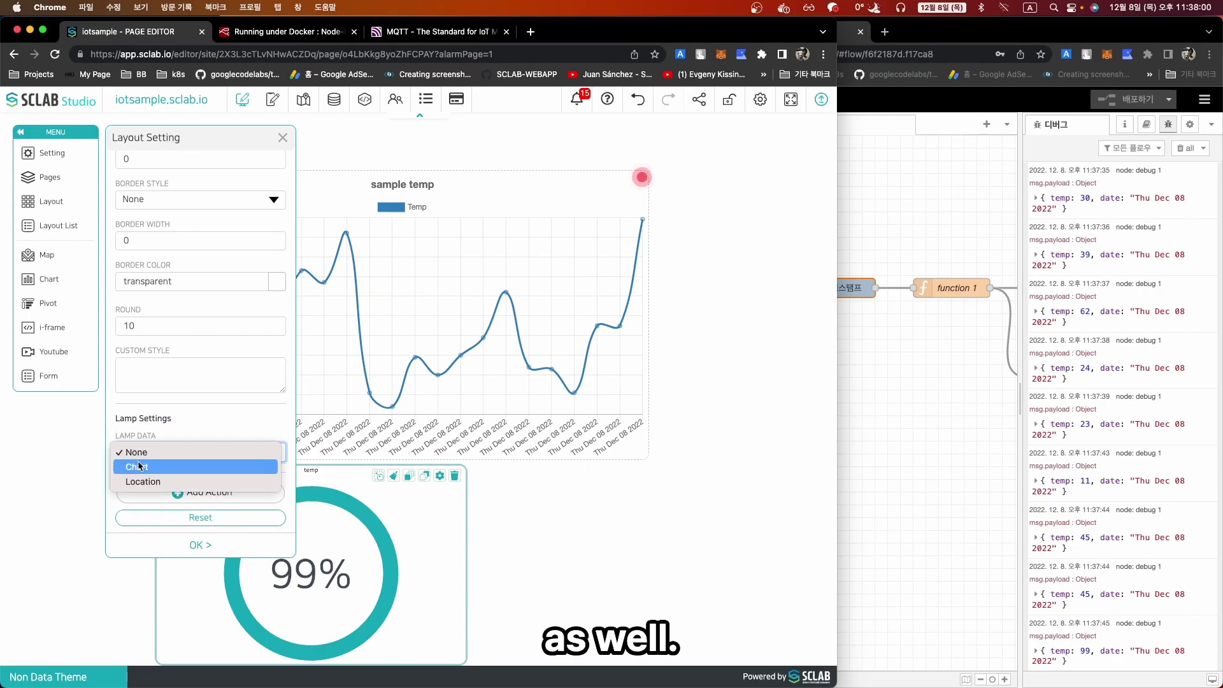
{"action": "left_click", "coordinate": [145, 470]}
{"action": "scroll", "coordinate": [108, 452], "scroll_direction": "down", "scroll_amount": 3}
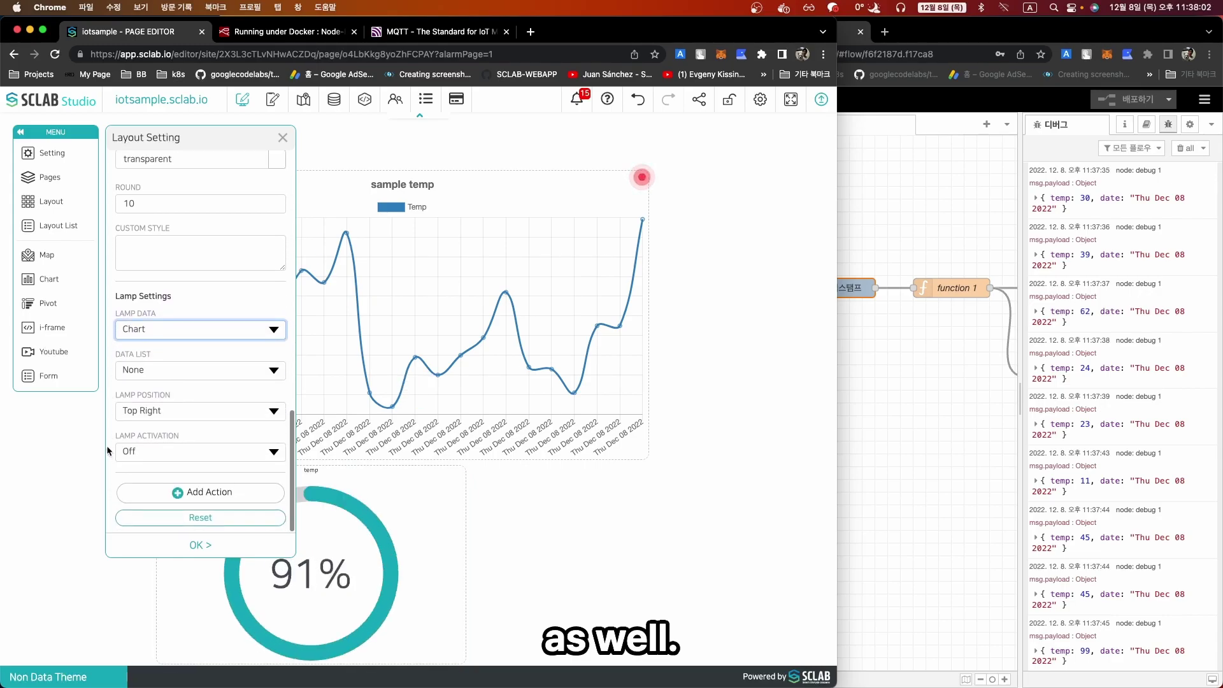
{"action": "left_click", "coordinate": [146, 370]}
{"action": "left_click", "coordinate": [148, 385]}
{"action": "left_click", "coordinate": [147, 450]}
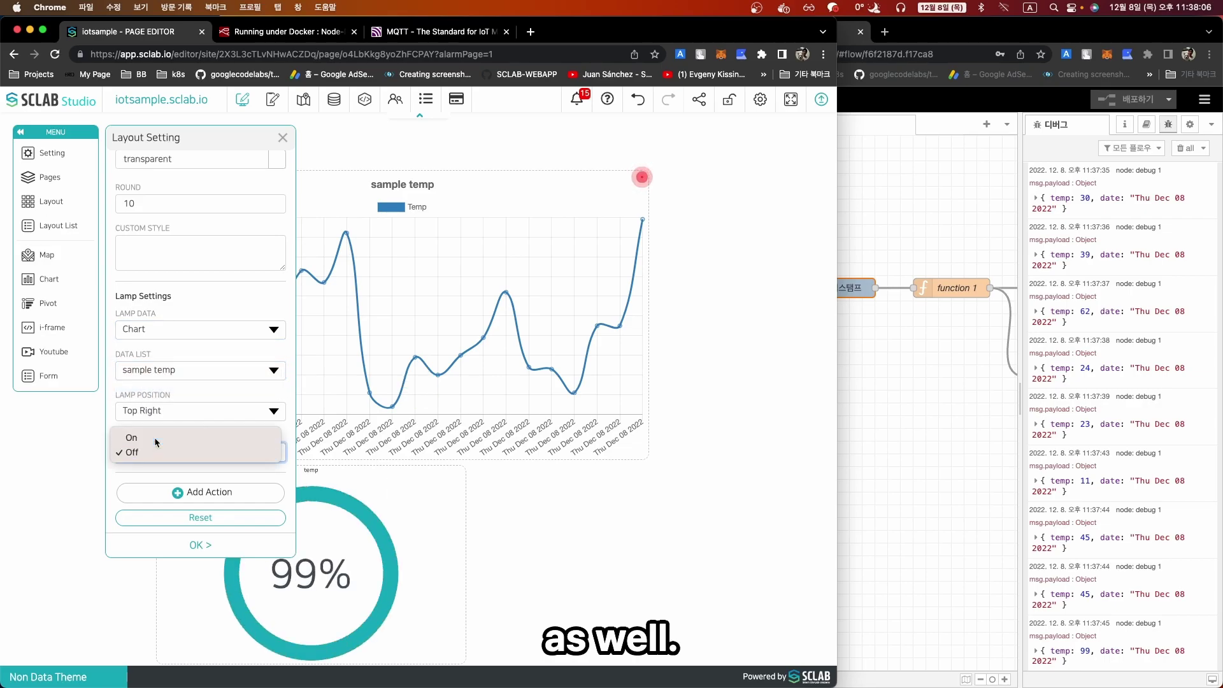
{"action": "left_click", "coordinate": [153, 446]}
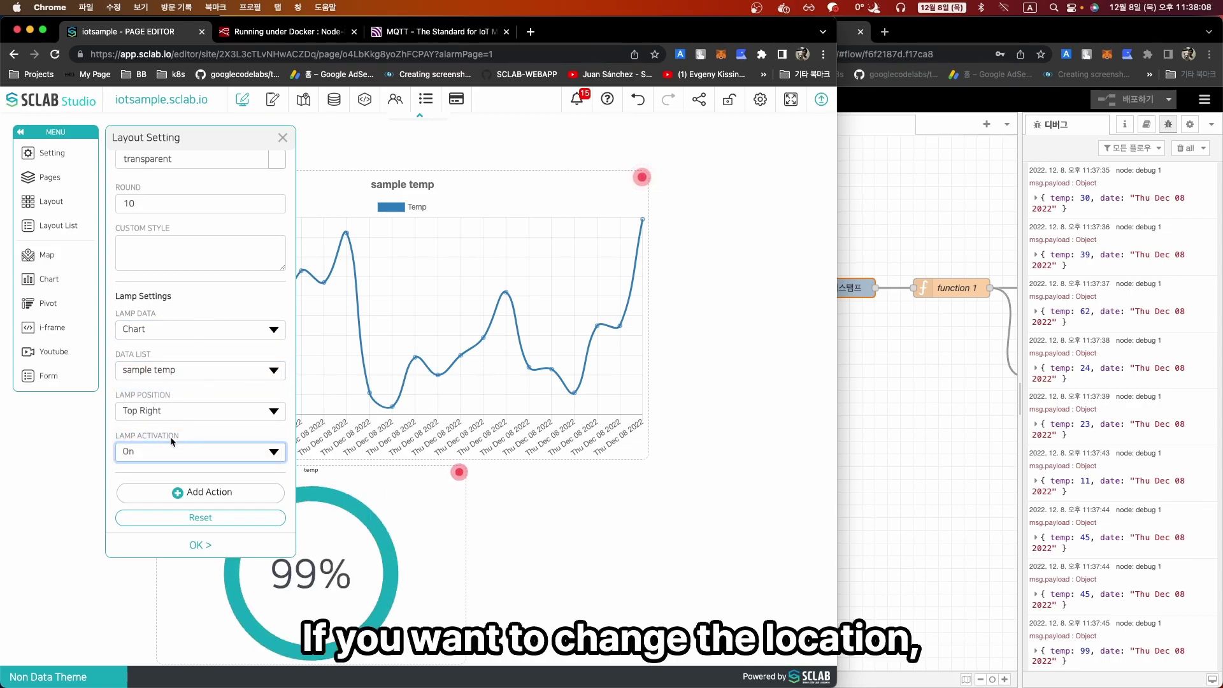
- Set the doughnut layout's lamp position to Top Left and close the layout settings
{"action": "left_click", "coordinate": [168, 411]}
{"action": "left_click", "coordinate": [167, 426]}
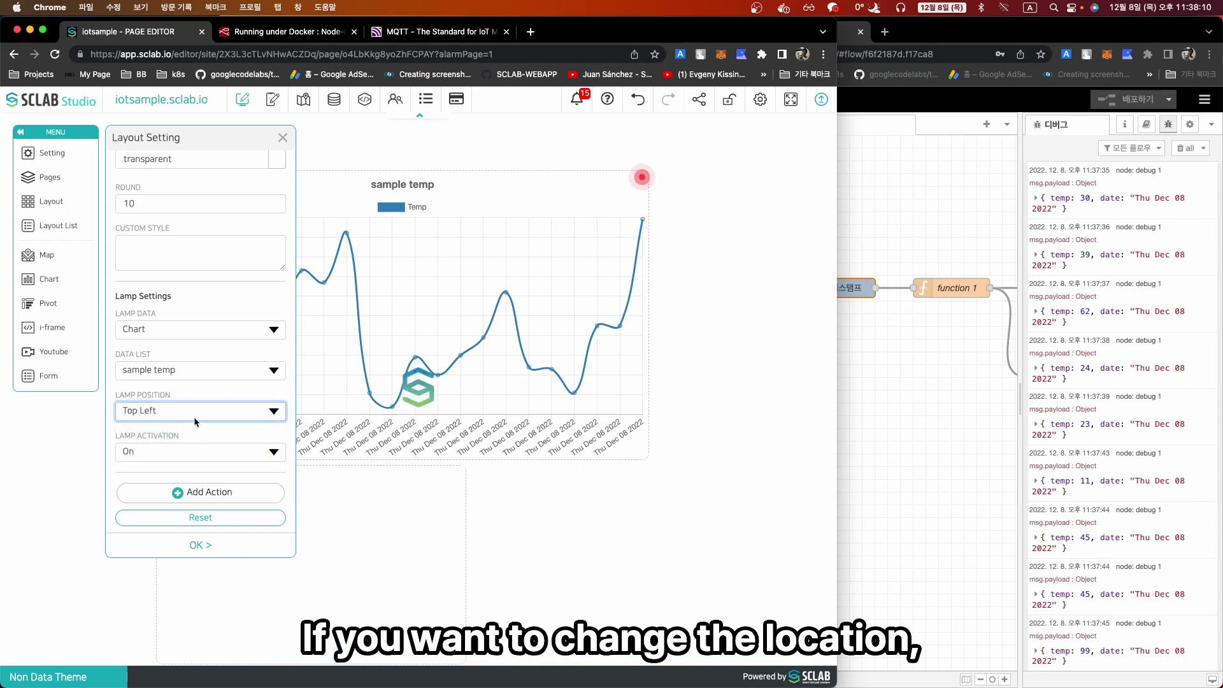
{"action": "left_click", "coordinate": [282, 138]}
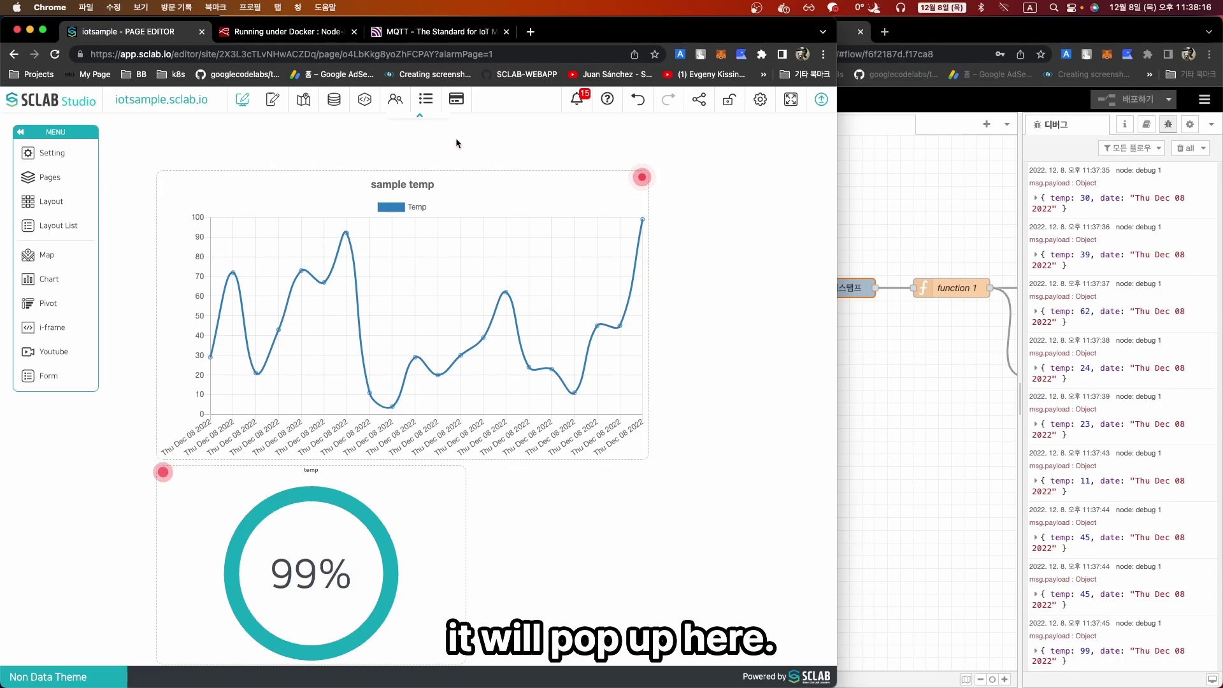
- Go to the data editor and open the alarm history list to review the intervals between Temp alarms
{"action": "left_click", "coordinate": [332, 104]}
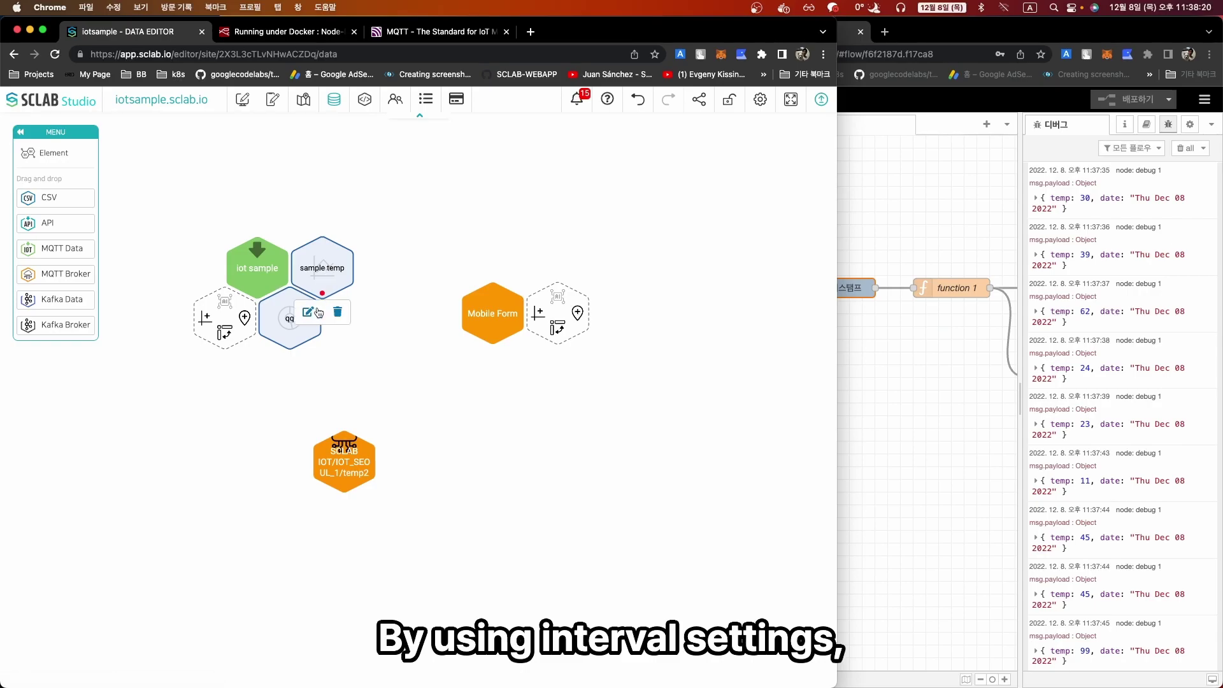
{"action": "left_click", "coordinate": [577, 100]}
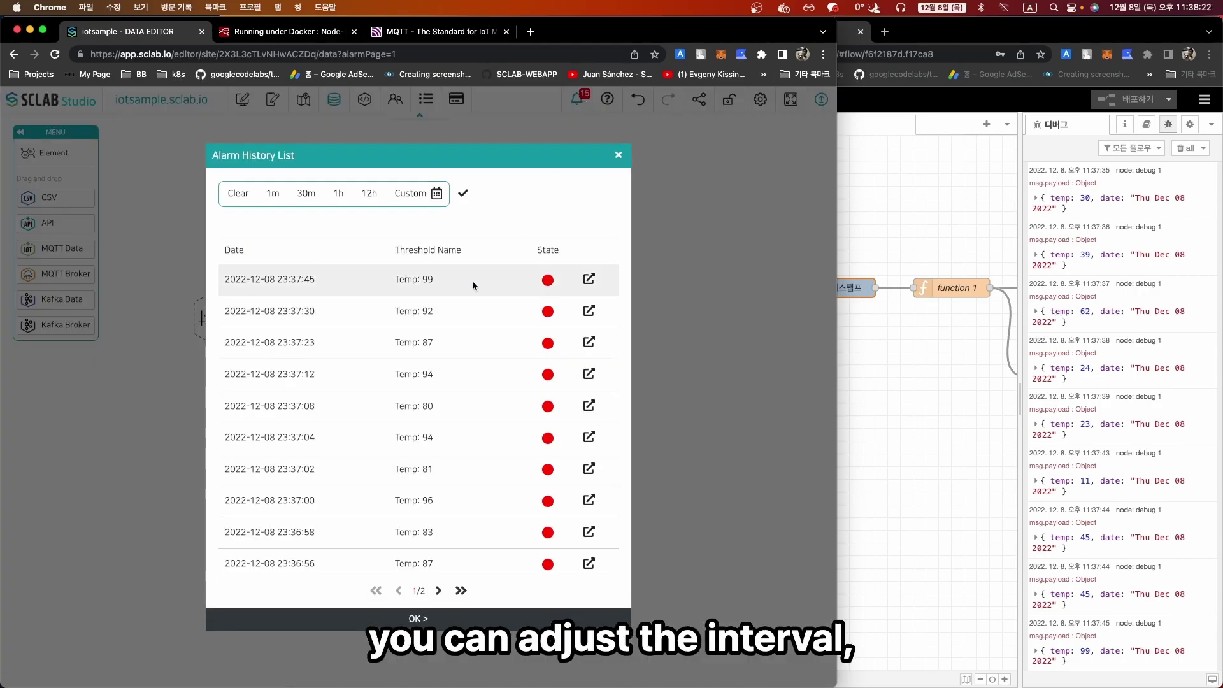
- Set the sample temp chart's threshold interval to 1 Minute, save the chart and publish the site
{"action": "left_click", "coordinate": [620, 154]}
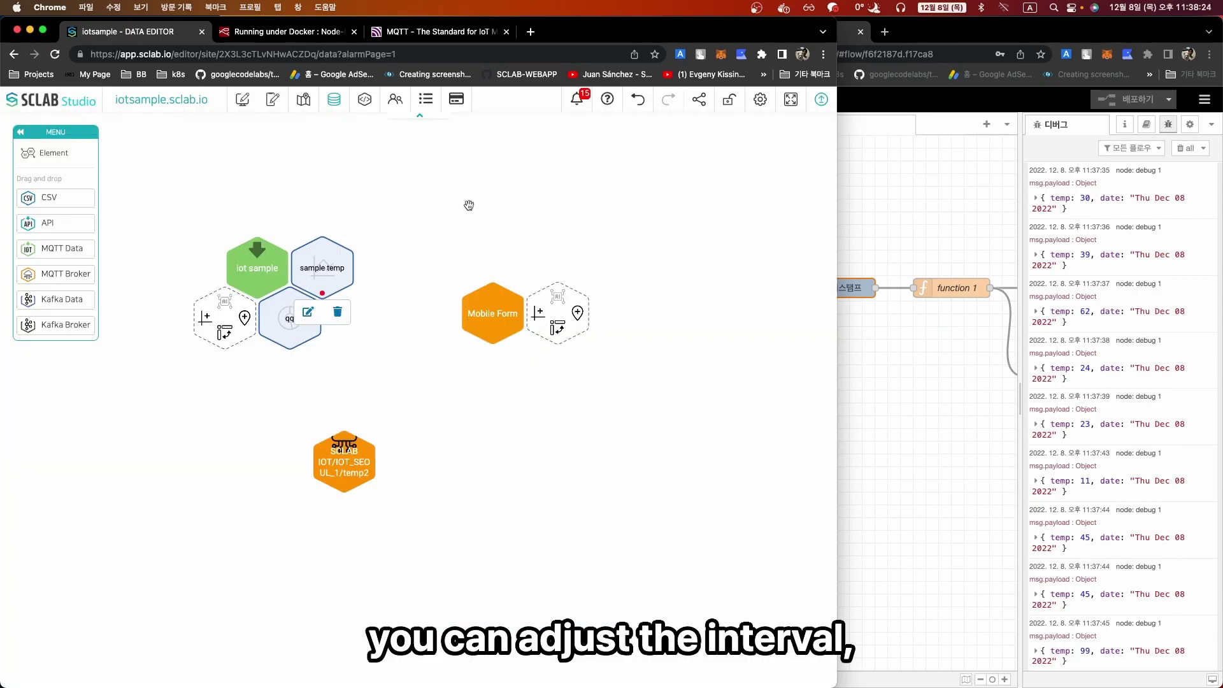
{"action": "left_click", "coordinate": [310, 312]}
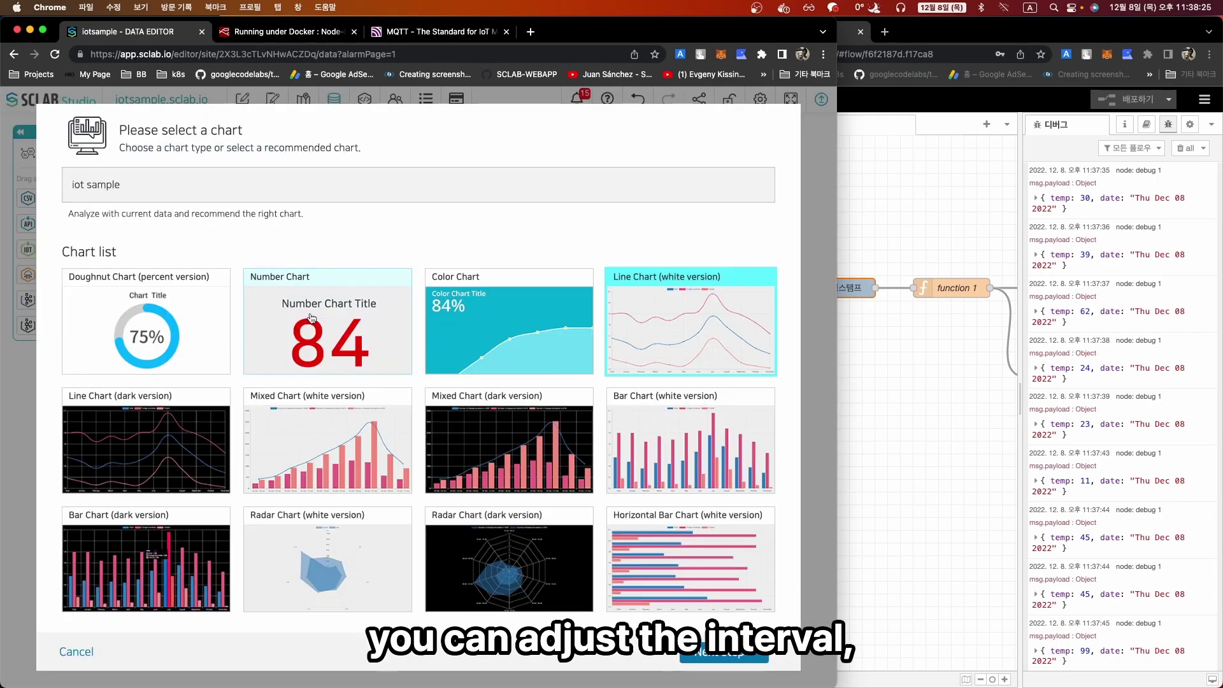
{"action": "left_click", "coordinate": [695, 657]}
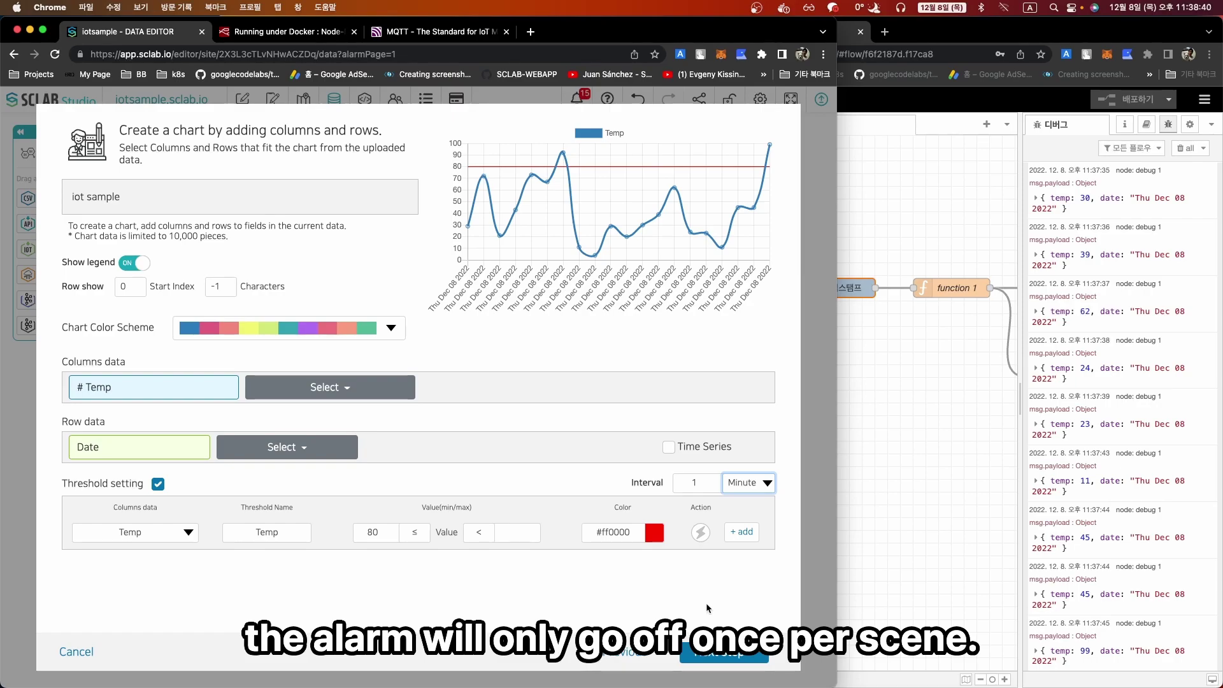
{"action": "left_click", "coordinate": [719, 657]}
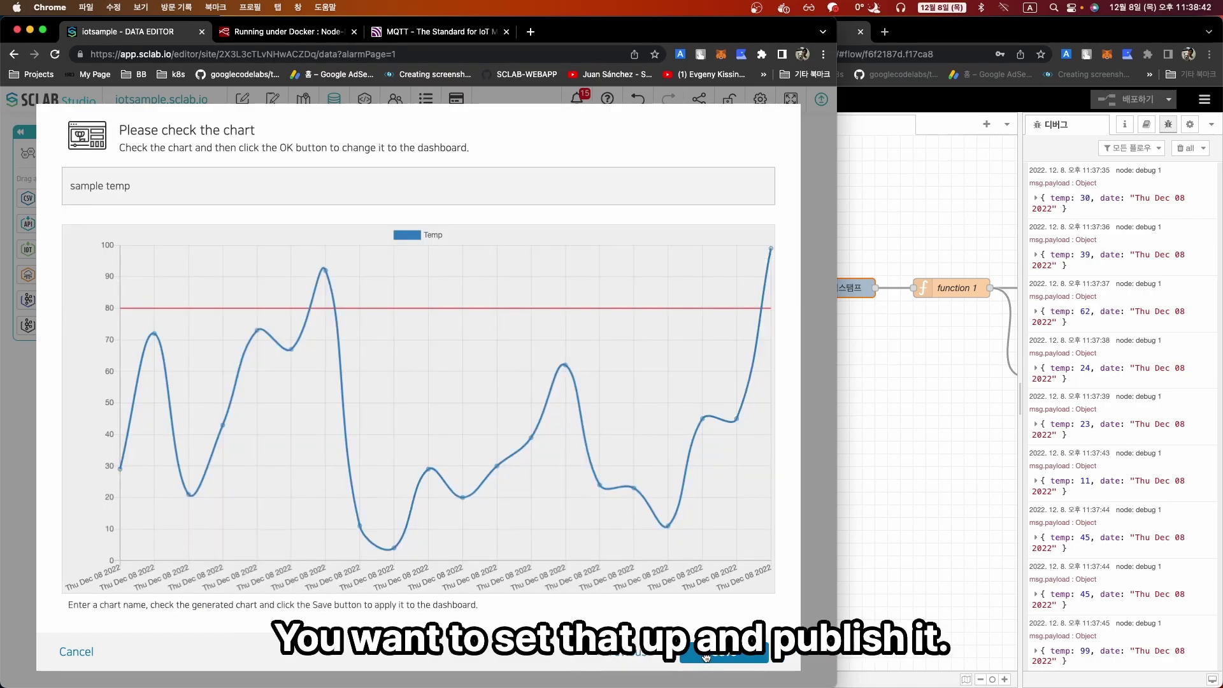
{"action": "left_click", "coordinate": [714, 656]}
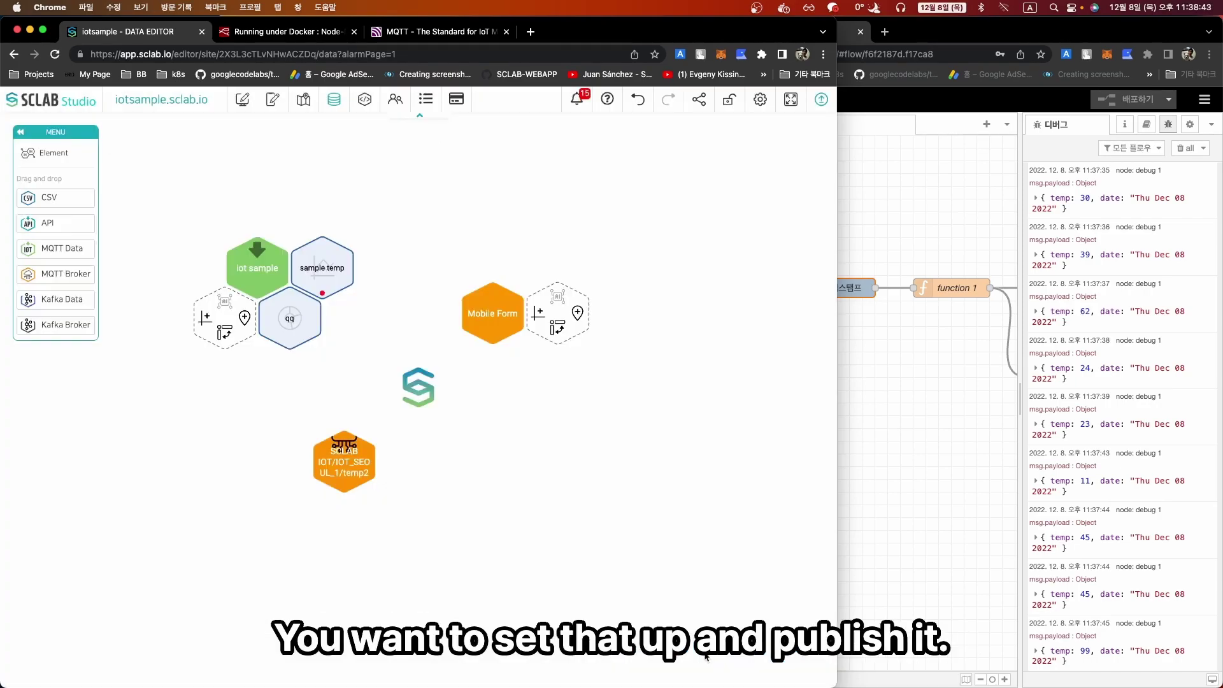
{"action": "left_click", "coordinate": [822, 100]}
{"action": "left_click", "coordinate": [396, 437]}
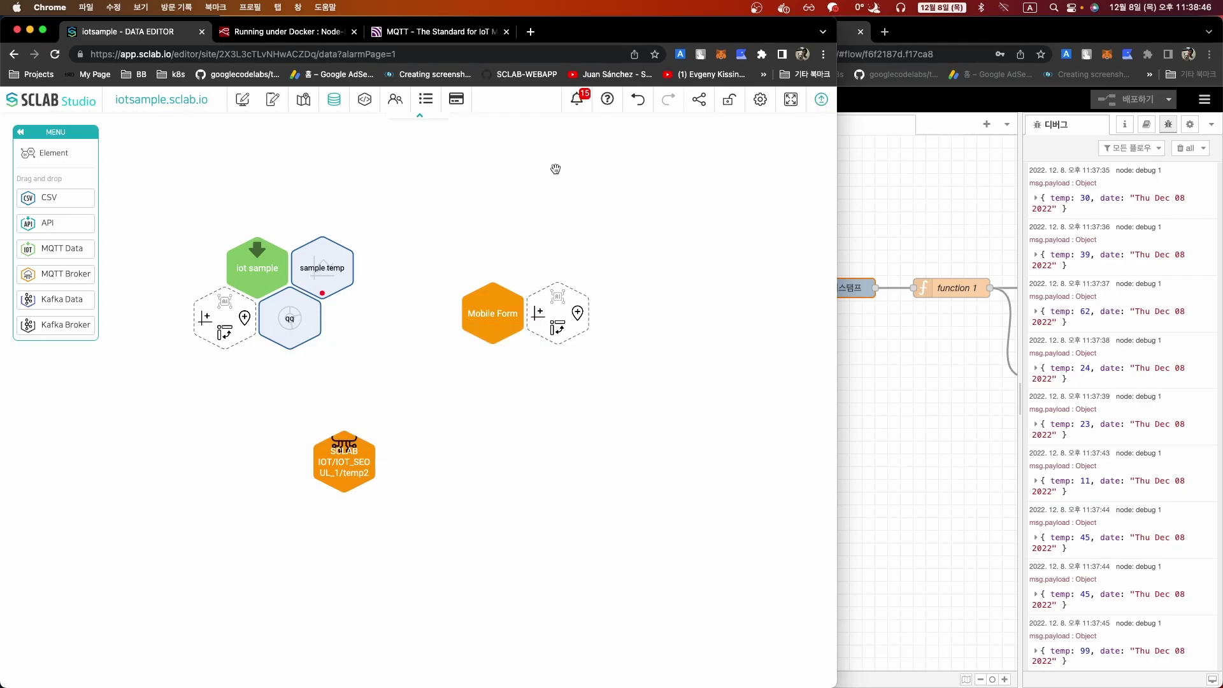
- Mark all entries in the alarm history list as read and return to the page editor
{"action": "left_click", "coordinate": [577, 100]}
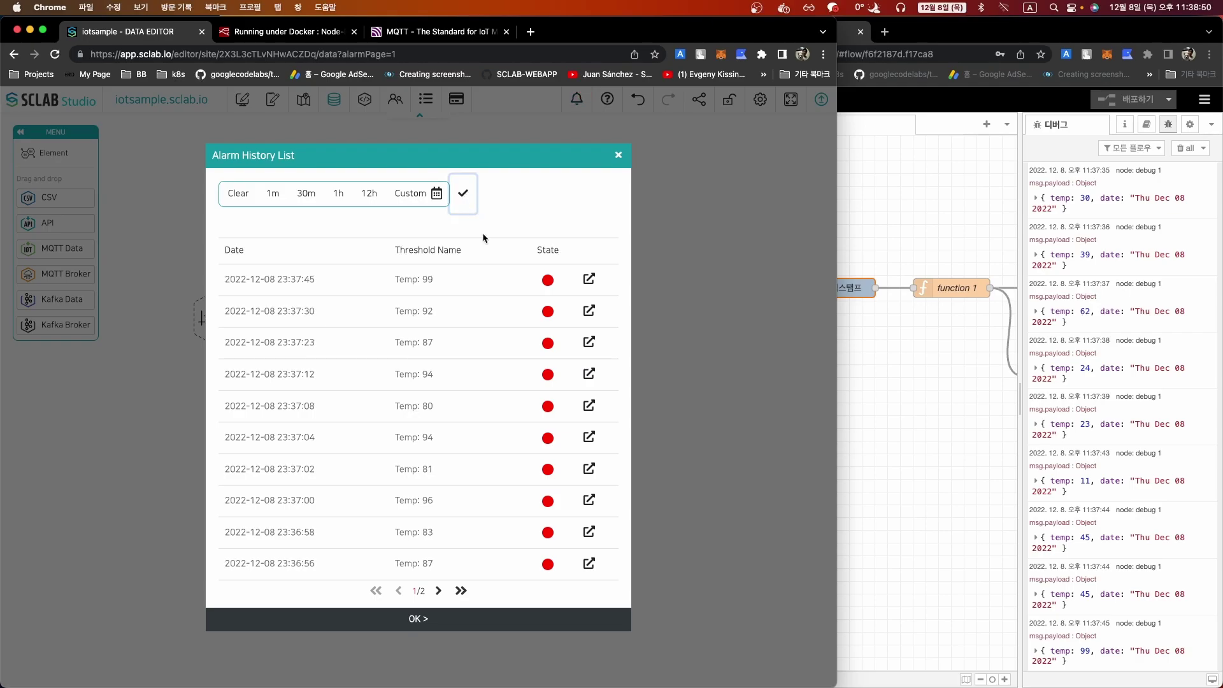
{"action": "left_click", "coordinate": [440, 105]}
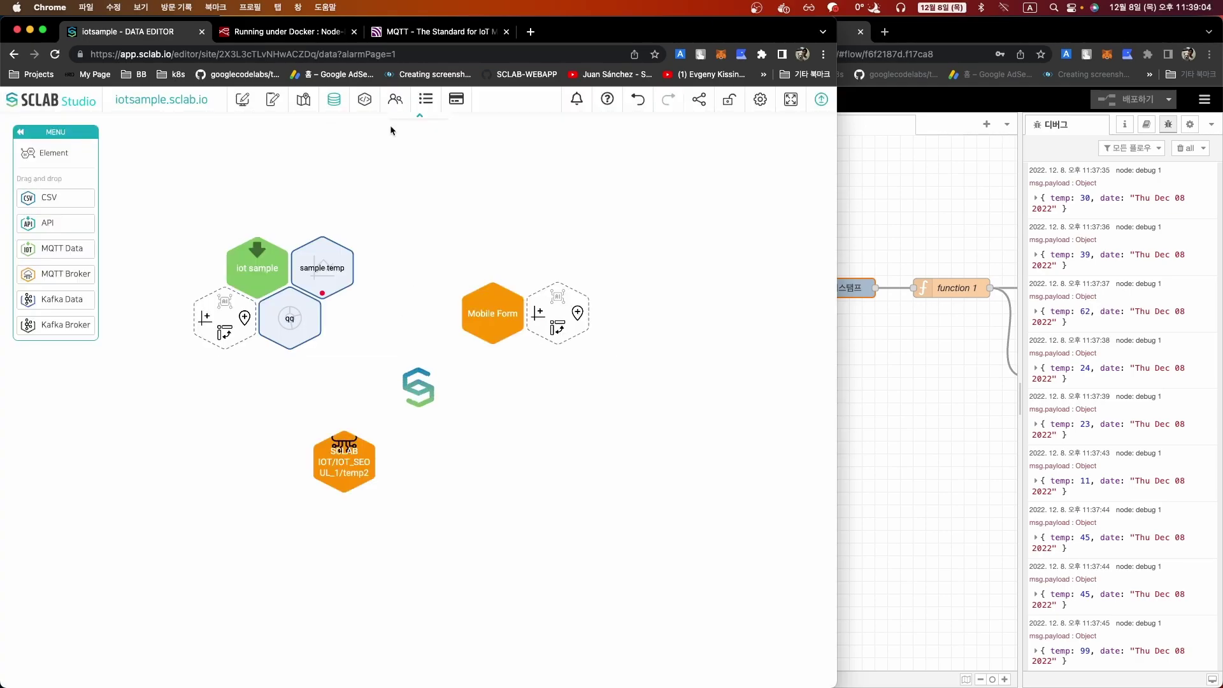
{"action": "left_click", "coordinate": [242, 99]}
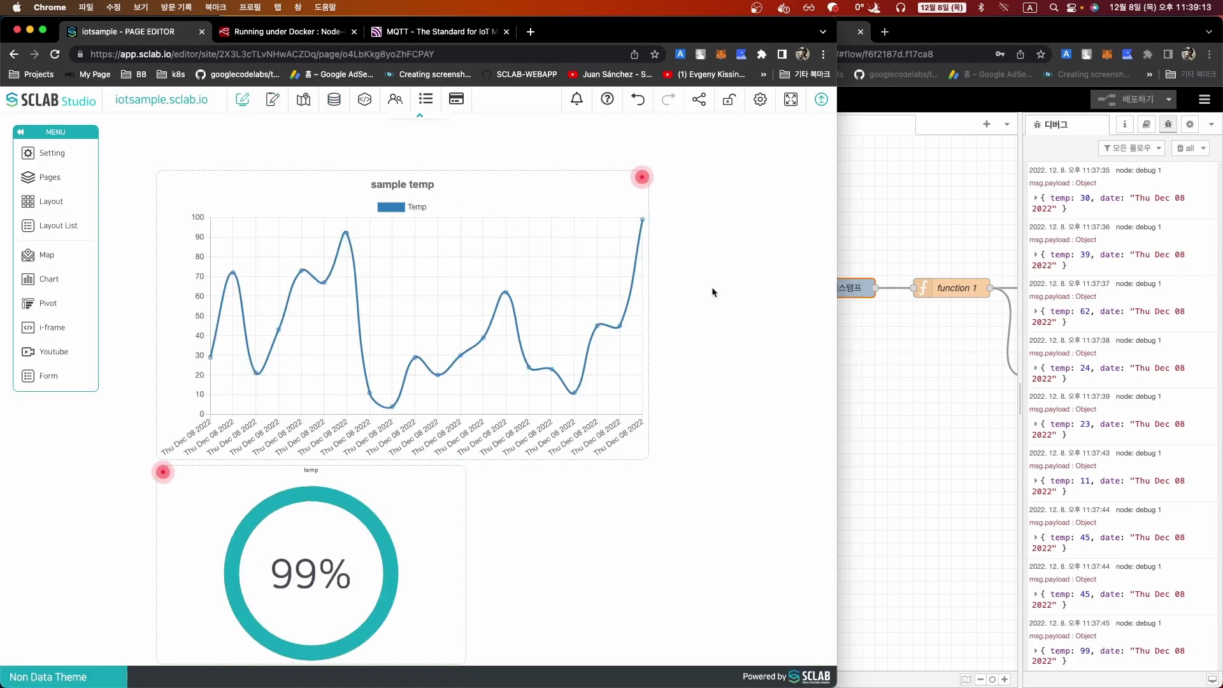
- Trigger Node-RED's timestamp inject node repeatedly for about a minute to send temperature messages and test the 1-minute alarm interval
{"action": "left_click", "coordinate": [883, 349]}
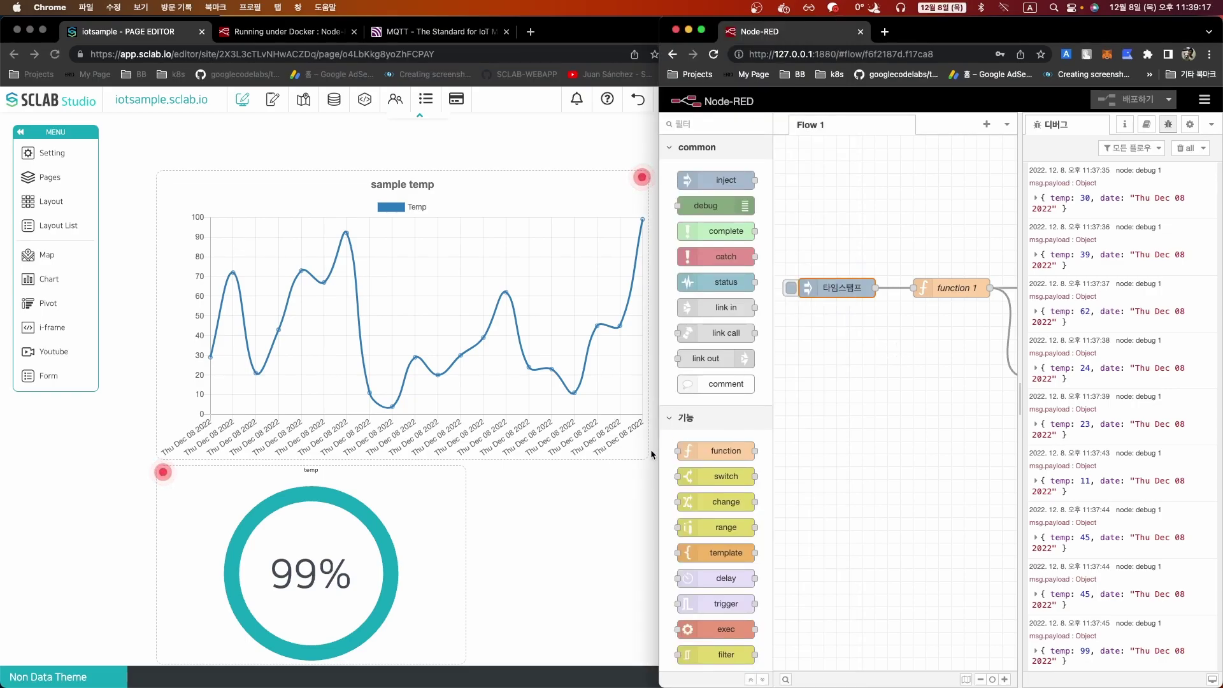
{"action": "left_click", "coordinate": [792, 292]}
{"action": "left_click", "coordinate": [792, 293]}
{"action": "left_click", "coordinate": [792, 292]}
{"action": "left_click", "coordinate": [793, 292]}
{"action": "left_click", "coordinate": [792, 293]}
{"action": "left_click", "coordinate": [793, 292]}
{"action": "left_click", "coordinate": [793, 293]}
{"action": "left_click", "coordinate": [792, 293]}
{"action": "left_click", "coordinate": [793, 293]}
{"action": "left_click", "coordinate": [792, 292]}
{"action": "left_click", "coordinate": [793, 292]}
{"action": "left_click", "coordinate": [793, 293]}
{"action": "left_click", "coordinate": [792, 292]}
{"action": "left_click", "coordinate": [793, 292]}
{"action": "left_click", "coordinate": [793, 292]}
{"action": "left_click", "coordinate": [792, 292]}
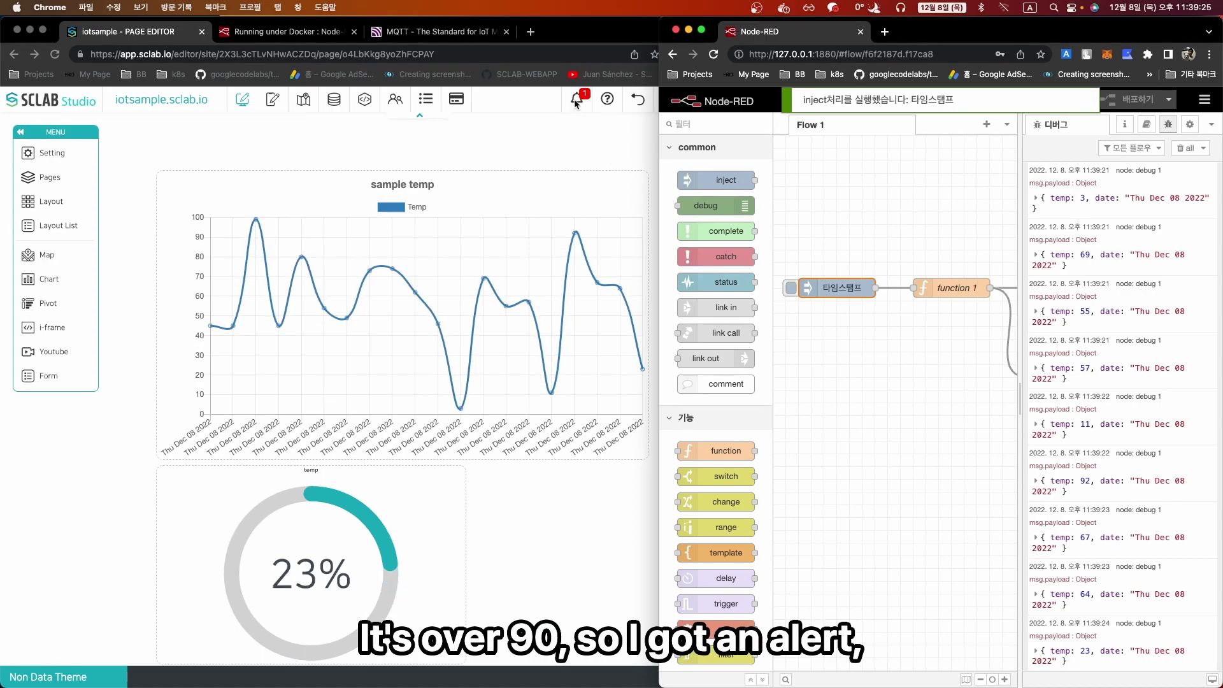
{"action": "left_click", "coordinate": [792, 292]}
{"action": "left_click", "coordinate": [793, 293]}
{"action": "left_click", "coordinate": [792, 293]}
{"action": "left_click", "coordinate": [793, 292]}
{"action": "left_click", "coordinate": [793, 293]}
{"action": "left_click", "coordinate": [793, 292]}
{"action": "left_click", "coordinate": [793, 292]}
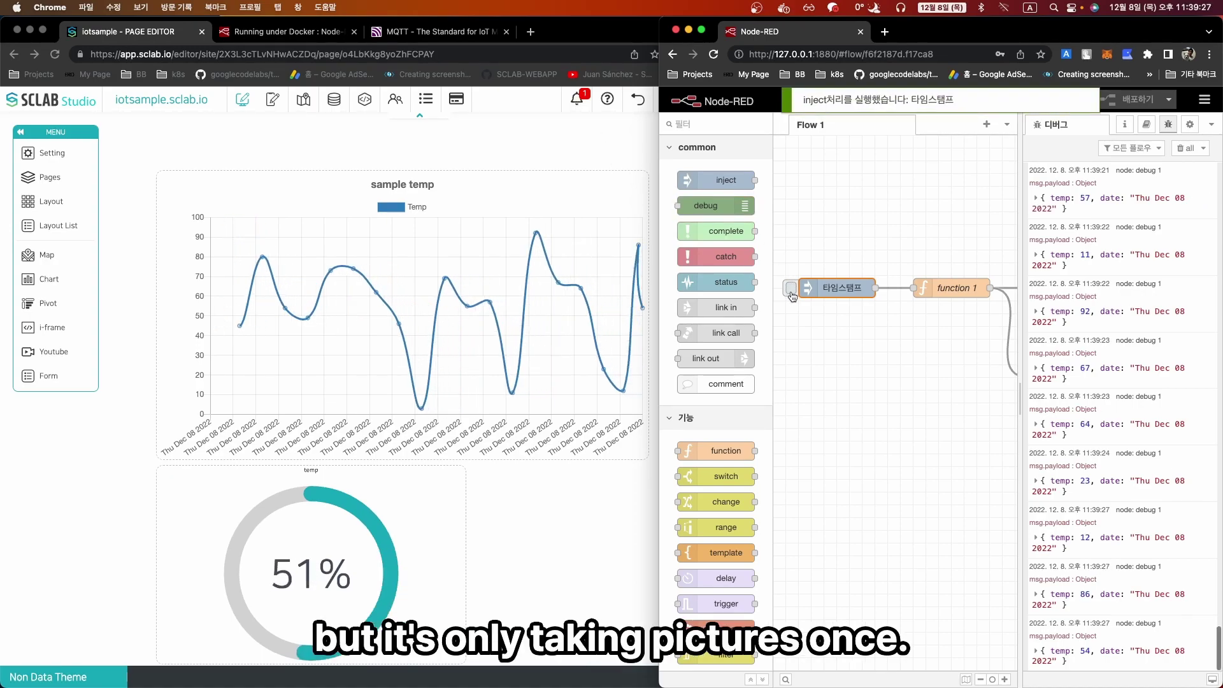
{"action": "left_click", "coordinate": [792, 296]}
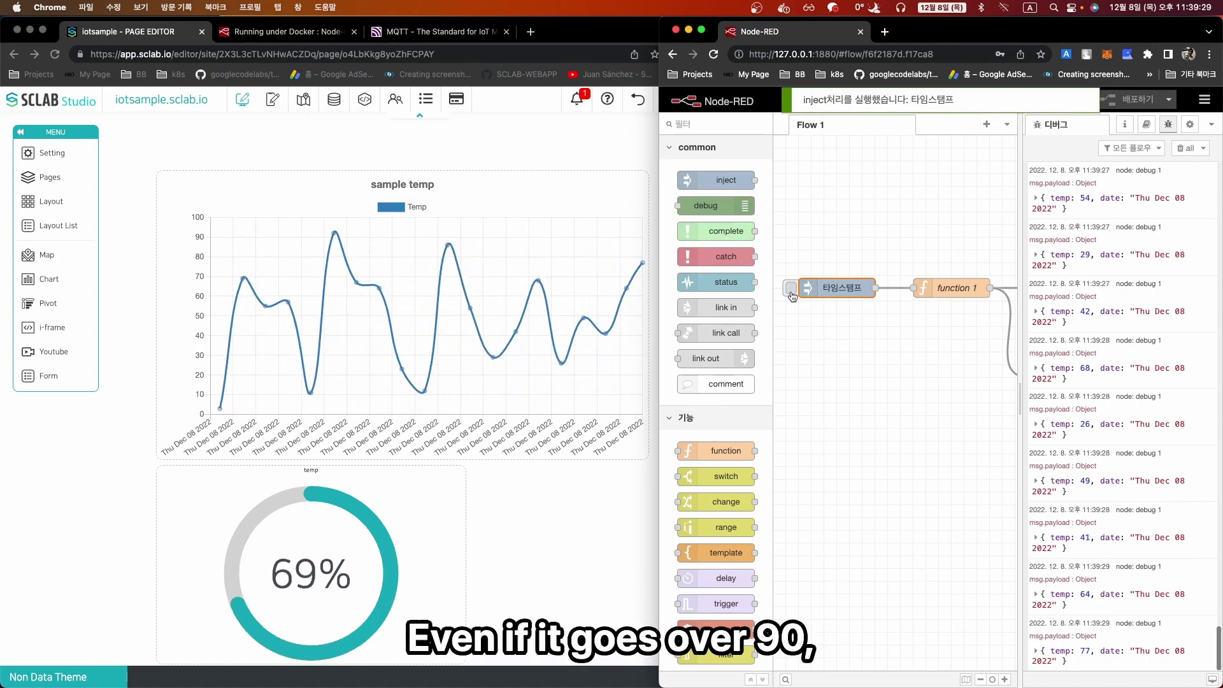
{"action": "left_click", "coordinate": [792, 297]}
{"action": "left_click", "coordinate": [792, 296]}
{"action": "left_click", "coordinate": [792, 296]}
{"action": "left_click", "coordinate": [793, 297]}
{"action": "left_click", "coordinate": [792, 296]}
{"action": "left_click", "coordinate": [792, 296]}
{"action": "left_click", "coordinate": [792, 296]}
{"action": "left_click", "coordinate": [792, 296]}
{"action": "left_click", "coordinate": [792, 297]}
{"action": "left_click", "coordinate": [792, 296]}
{"action": "left_click", "coordinate": [792, 296]}
{"action": "left_click", "coordinate": [792, 297]}
{"action": "left_click", "coordinate": [792, 296]}
{"action": "left_click", "coordinate": [792, 296]}
{"action": "left_click", "coordinate": [792, 297]}
{"action": "left_click", "coordinate": [792, 297]}
{"action": "left_click", "coordinate": [792, 296]}
{"action": "left_click", "coordinate": [792, 296]}
{"action": "left_click", "coordinate": [792, 296]}
{"action": "left_click", "coordinate": [792, 296]}
{"action": "left_click", "coordinate": [792, 297]}
{"action": "left_click", "coordinate": [792, 296]}
{"action": "left_click", "coordinate": [792, 296]}
{"action": "left_click", "coordinate": [792, 296]}
{"action": "left_click", "coordinate": [792, 296]}
{"action": "left_click", "coordinate": [792, 296]}
{"action": "left_click", "coordinate": [792, 296]}
{"action": "left_click", "coordinate": [792, 296]}
{"action": "left_click", "coordinate": [792, 296]}
{"action": "left_click", "coordinate": [792, 296]}
{"action": "left_click", "coordinate": [792, 296]}
{"action": "left_click", "coordinate": [792, 297]}
{"action": "left_click", "coordinate": [792, 296]}
{"action": "left_click", "coordinate": [793, 297]}
{"action": "left_click", "coordinate": [792, 297]}
{"action": "left_click", "coordinate": [792, 296]}
{"action": "left_click", "coordinate": [792, 296]}
{"action": "left_click", "coordinate": [792, 296]}
{"action": "left_click", "coordinate": [792, 296]}
{"action": "left_click", "coordinate": [792, 297]}
{"action": "left_click", "coordinate": [792, 296]}
{"action": "left_click", "coordinate": [792, 296]}
{"action": "left_click", "coordinate": [792, 296]}
{"action": "left_click", "coordinate": [792, 296]}
{"action": "left_click", "coordinate": [792, 296]}
{"action": "left_click", "coordinate": [792, 297]}
{"action": "left_click", "coordinate": [792, 296]}
{"action": "left_click", "coordinate": [792, 296]}
{"action": "left_click", "coordinate": [792, 296]}
{"action": "left_click", "coordinate": [792, 296]}
{"action": "left_click", "coordinate": [792, 296]}
{"action": "left_click", "coordinate": [792, 297]}
{"action": "left_click", "coordinate": [792, 297]}
{"action": "left_click", "coordinate": [792, 296]}
{"action": "left_click", "coordinate": [792, 296]}
{"action": "left_click", "coordinate": [793, 297]}
{"action": "left_click", "coordinate": [792, 296]}
{"action": "left_click", "coordinate": [792, 296]}
{"action": "left_click", "coordinate": [792, 296]}
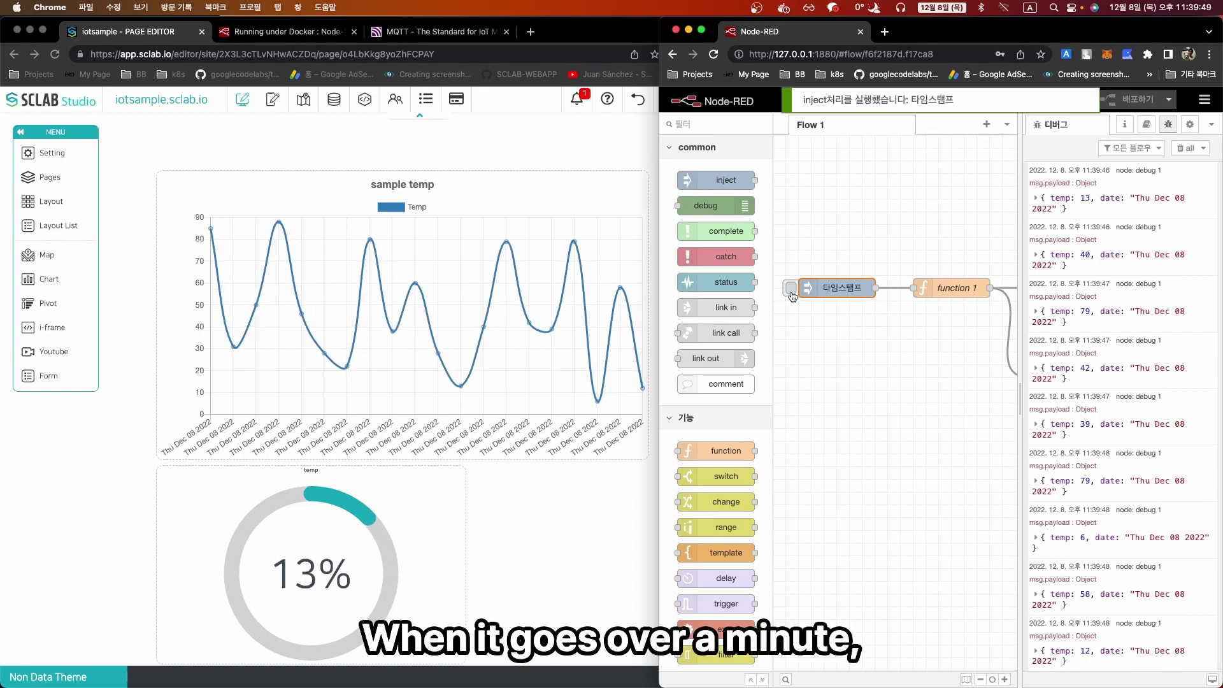
{"action": "left_click", "coordinate": [792, 296]}
{"action": "left_click", "coordinate": [792, 296]}
{"action": "left_click", "coordinate": [792, 296]}
{"action": "left_click", "coordinate": [792, 296]}
{"action": "left_click", "coordinate": [792, 296]}
{"action": "left_click", "coordinate": [792, 296]}
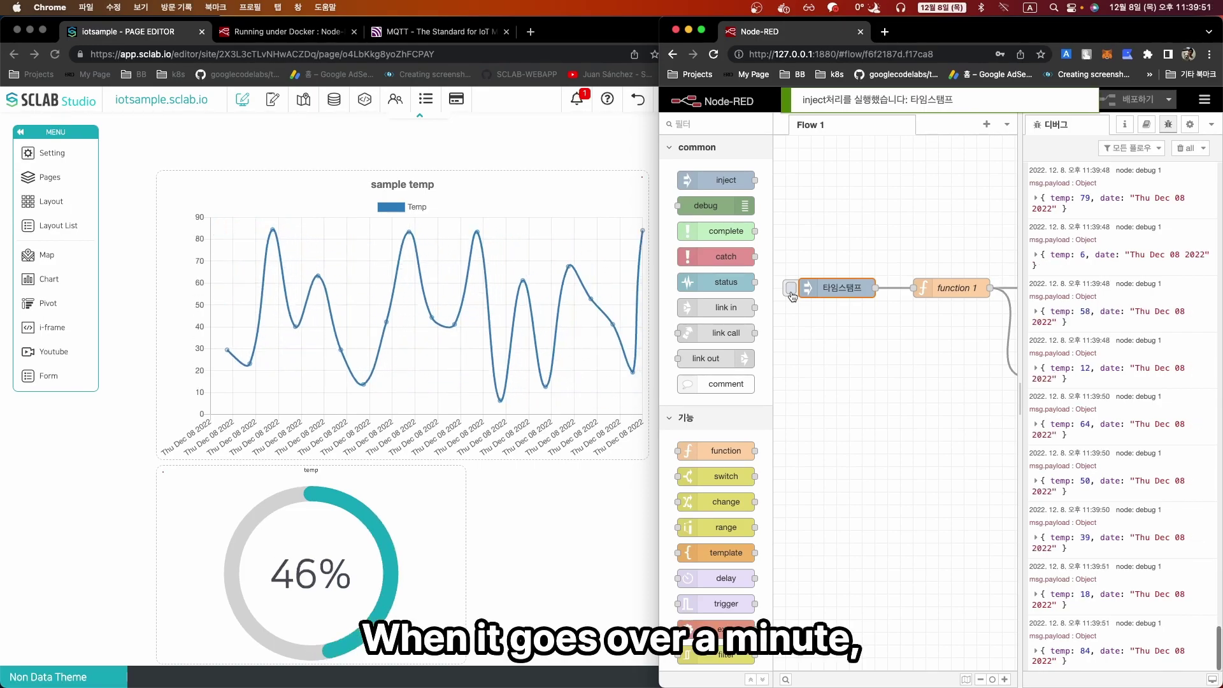
{"action": "left_click", "coordinate": [792, 297]}
{"action": "left_click", "coordinate": [792, 296]}
{"action": "left_click", "coordinate": [792, 296]}
{"action": "left_click", "coordinate": [792, 296]}
{"action": "left_click", "coordinate": [792, 297]}
{"action": "left_click", "coordinate": [792, 297]}
{"action": "left_click", "coordinate": [792, 296]}
{"action": "left_click", "coordinate": [792, 296]}
{"action": "left_click", "coordinate": [792, 296]}
{"action": "left_click", "coordinate": [792, 296]}
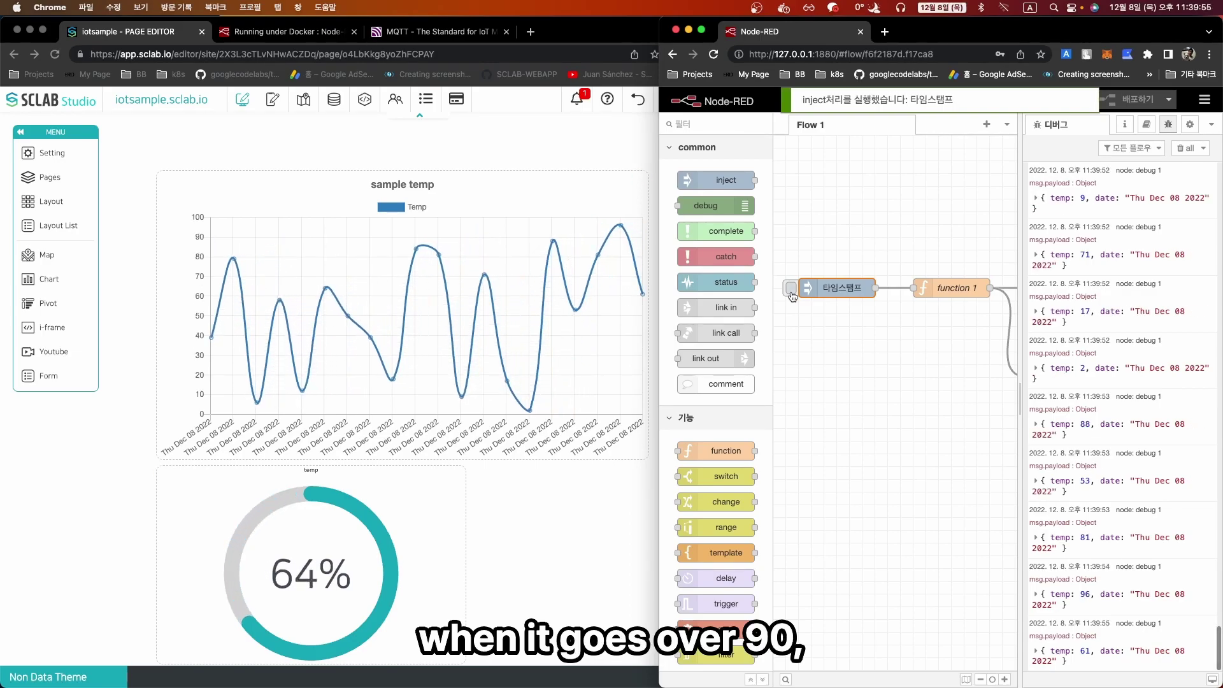
{"action": "left_click", "coordinate": [793, 296]}
{"action": "left_click", "coordinate": [792, 297]}
{"action": "left_click", "coordinate": [792, 296]}
{"action": "left_click", "coordinate": [792, 296]}
{"action": "left_click", "coordinate": [792, 297]}
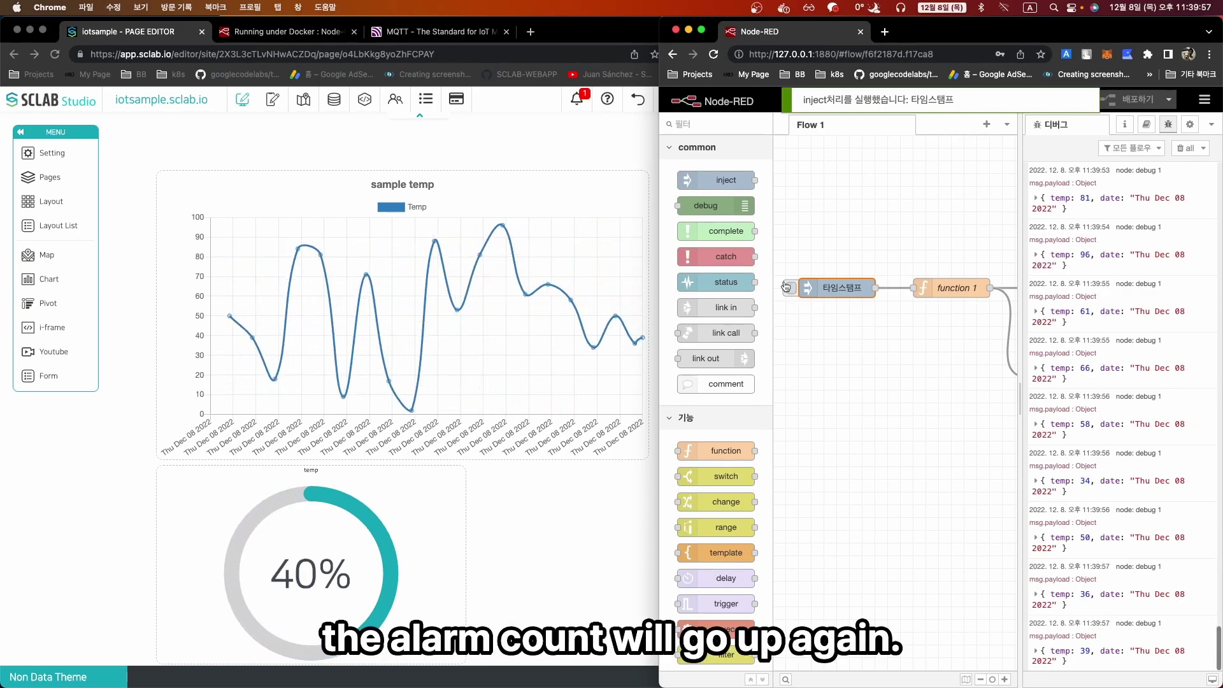
{"action": "left_click", "coordinate": [791, 290]}
{"action": "left_click", "coordinate": [790, 290]}
{"action": "left_click", "coordinate": [791, 290]}
{"action": "left_click", "coordinate": [791, 290]}
{"action": "left_click", "coordinate": [791, 289]}
{"action": "left_click", "coordinate": [791, 290]}
{"action": "left_click", "coordinate": [791, 290]}
{"action": "left_click", "coordinate": [790, 290]}
{"action": "left_click", "coordinate": [791, 290]}
{"action": "left_click", "coordinate": [791, 290]}
{"action": "left_click", "coordinate": [790, 289]}
{"action": "left_click", "coordinate": [791, 289]}
{"action": "left_click", "coordinate": [791, 290]}
{"action": "left_click", "coordinate": [791, 290]}
{"action": "left_click", "coordinate": [791, 290]}
{"action": "left_click", "coordinate": [791, 290]}
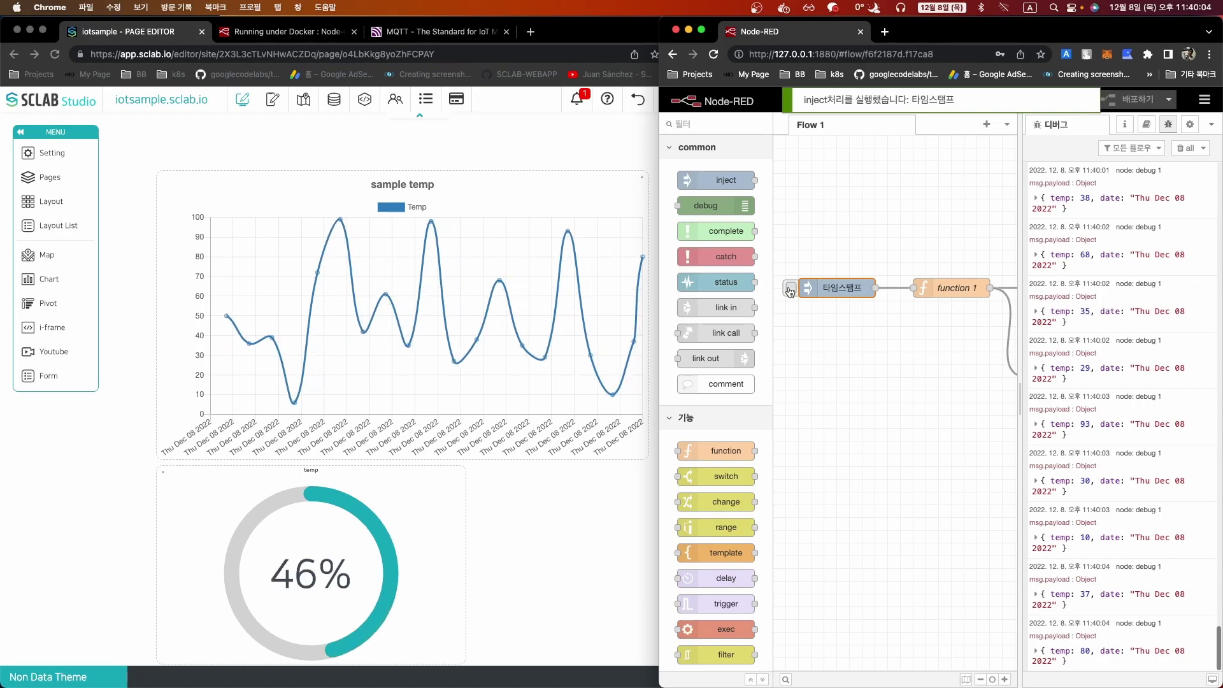
{"action": "left_click", "coordinate": [790, 290]}
{"action": "left_click", "coordinate": [791, 290]}
{"action": "left_click", "coordinate": [791, 290]}
{"action": "left_click", "coordinate": [791, 290]}
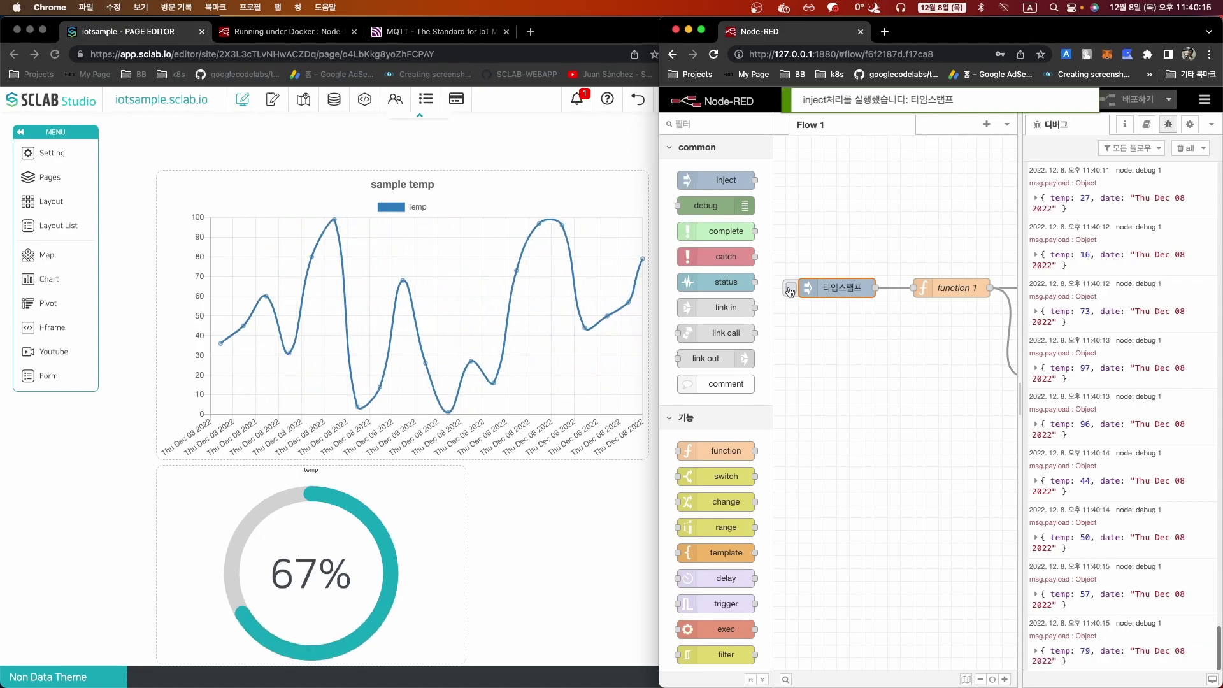
{"action": "left_click", "coordinate": [791, 290]}
{"action": "left_click", "coordinate": [791, 289]}
{"action": "left_click", "coordinate": [791, 290]}
{"action": "left_click", "coordinate": [790, 290]}
{"action": "left_click", "coordinate": [791, 290]}
{"action": "left_click", "coordinate": [790, 290]}
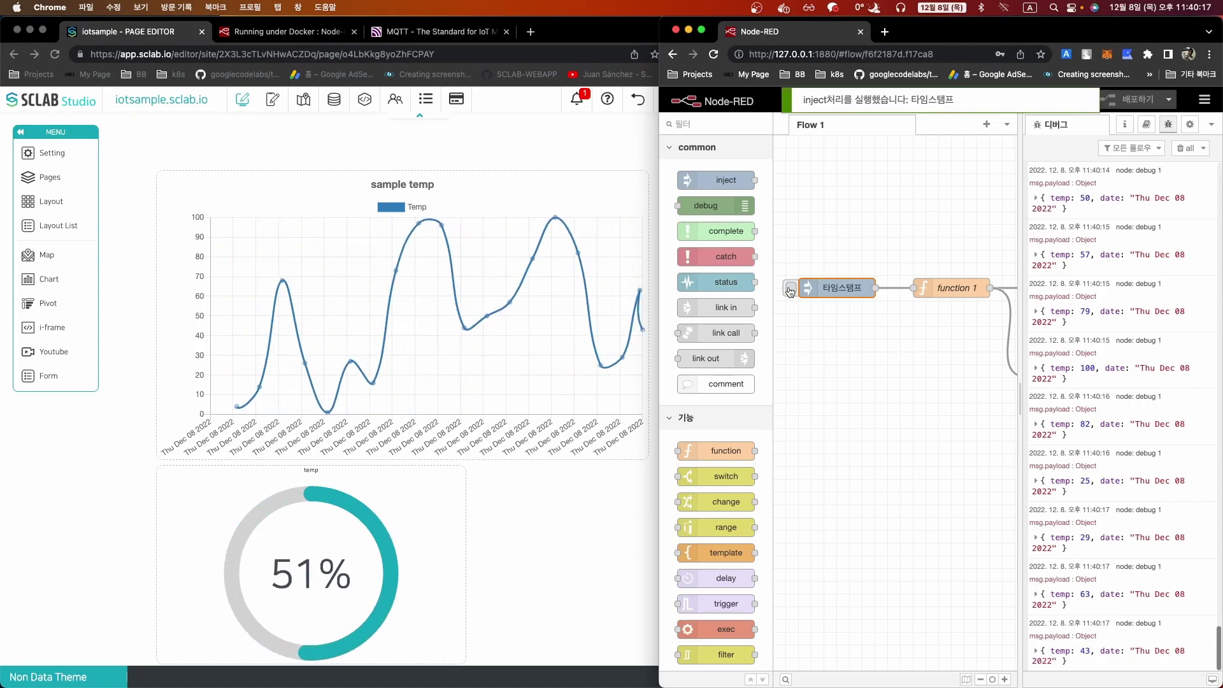
{"action": "left_click", "coordinate": [791, 290]}
{"action": "left_click", "coordinate": [790, 290]}
{"action": "left_click", "coordinate": [791, 290]}
{"action": "left_click", "coordinate": [791, 290]}
{"action": "left_click", "coordinate": [790, 290]}
{"action": "left_click", "coordinate": [791, 290]}
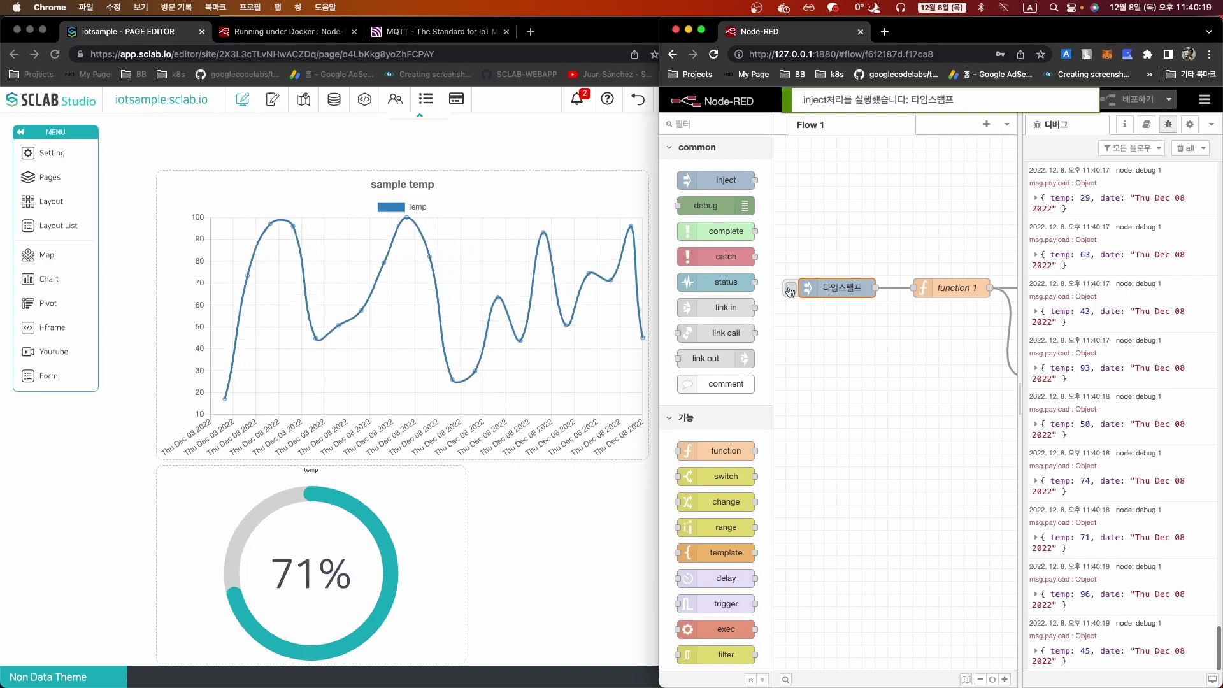
{"action": "left_click", "coordinate": [791, 289]}
{"action": "left_click", "coordinate": [790, 289]}
{"action": "left_click", "coordinate": [791, 290]}
{"action": "left_click", "coordinate": [791, 290]}
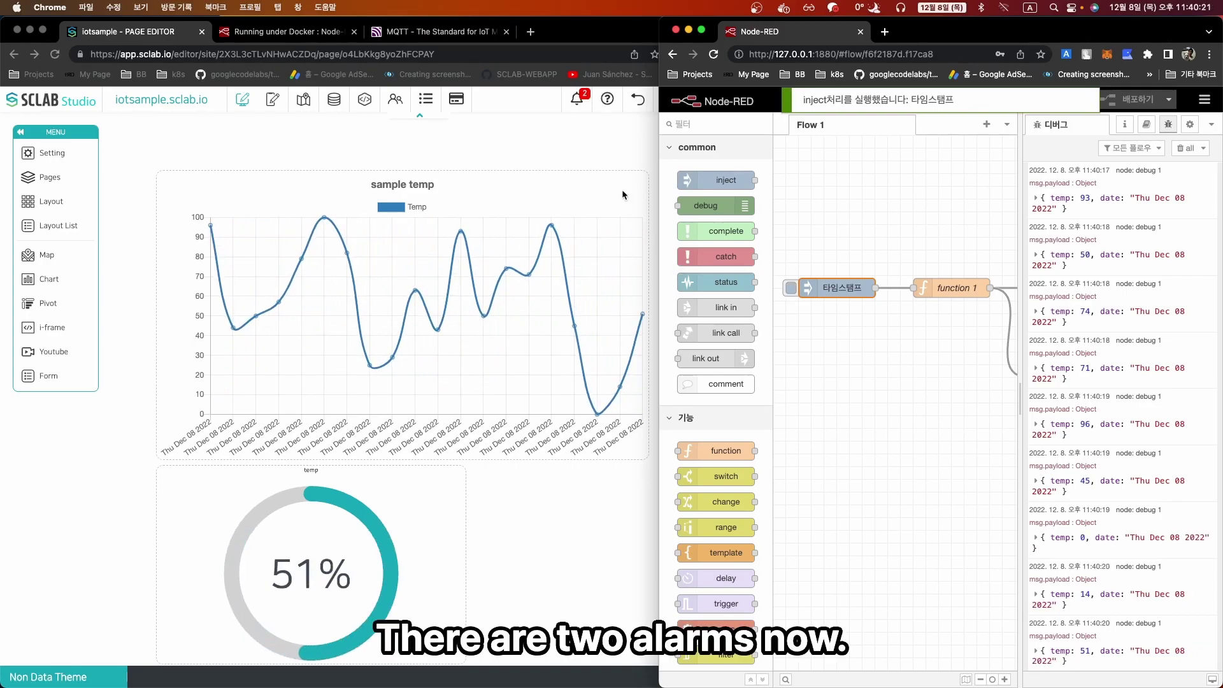
- Examine the newest Temp alarms in SCLAB Studio's alarm history list to compare their spacing, and close the list
{"action": "left_click", "coordinate": [580, 105]}
{"action": "left_click", "coordinate": [577, 102]}
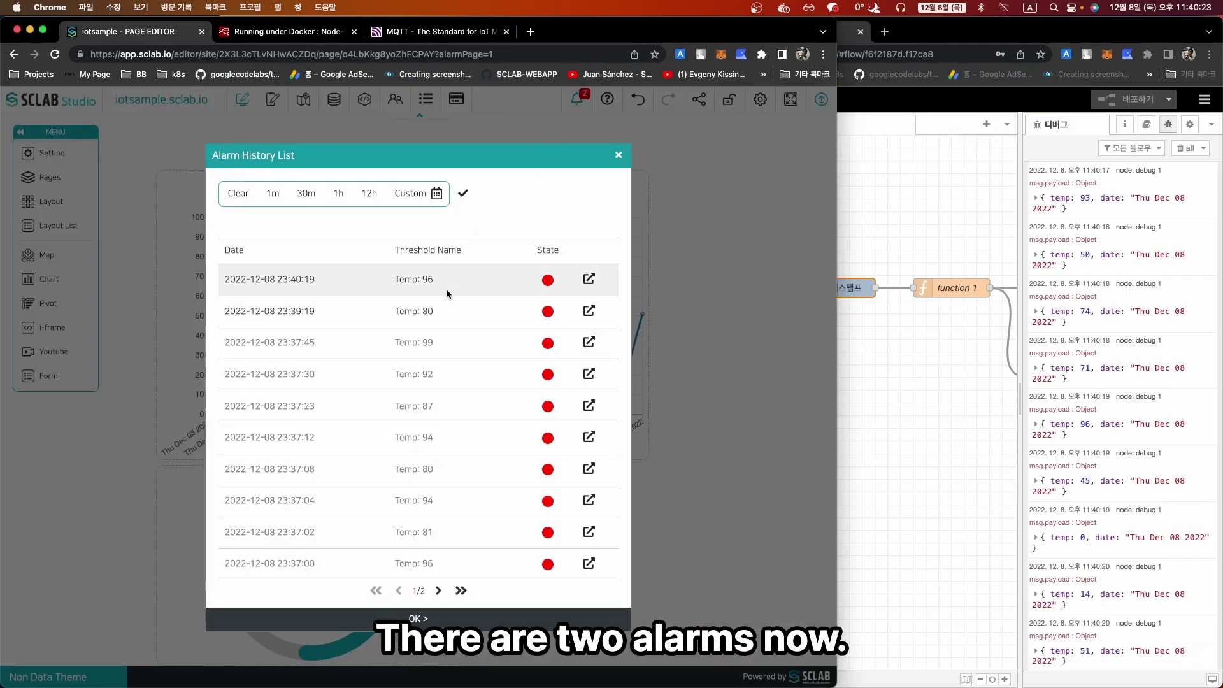
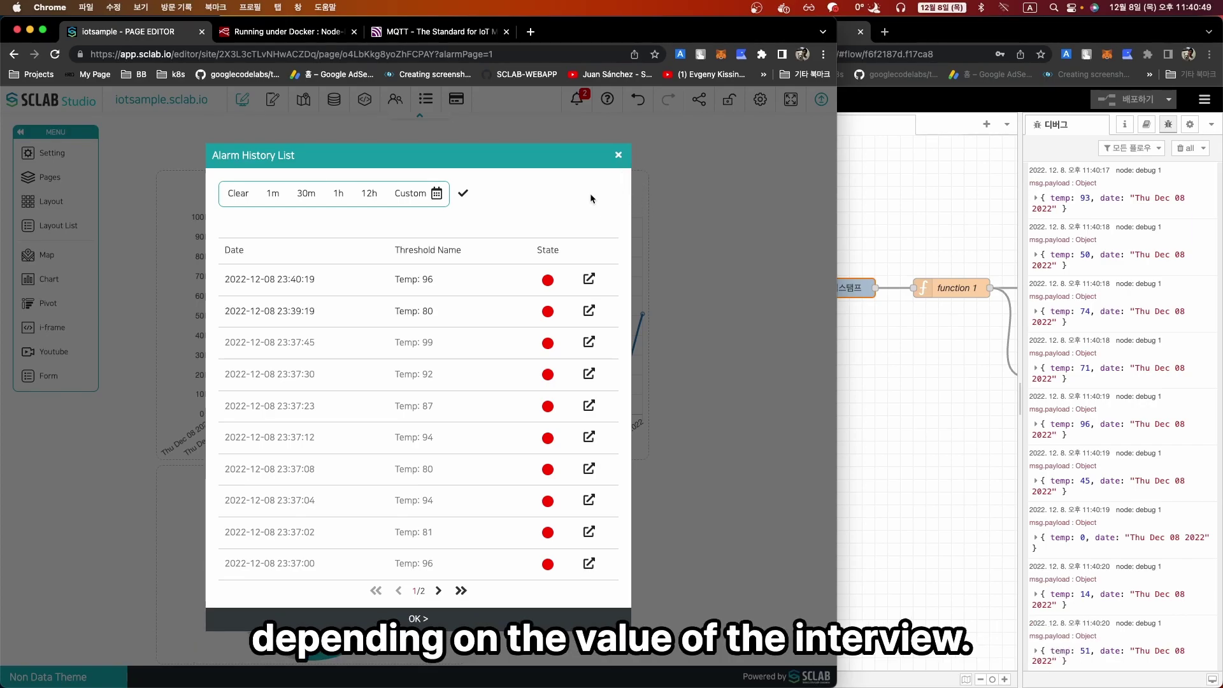
{"action": "left_click", "coordinate": [619, 156]}
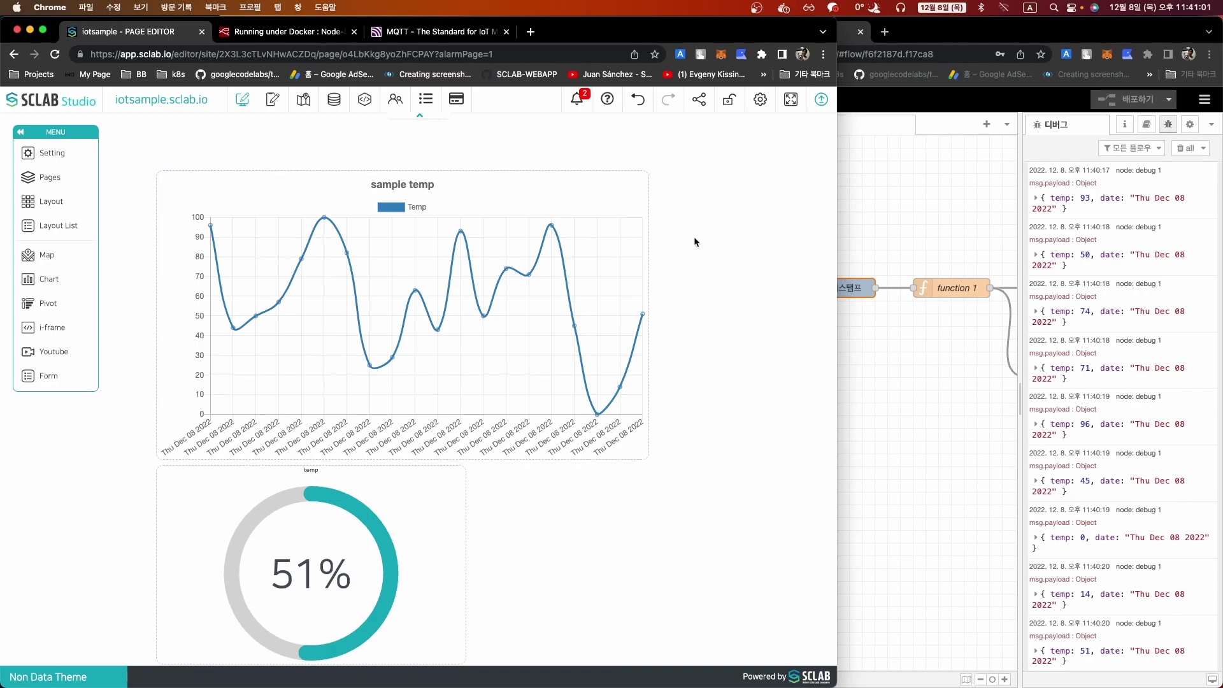
{"action": "left_click", "coordinate": [328, 113]}
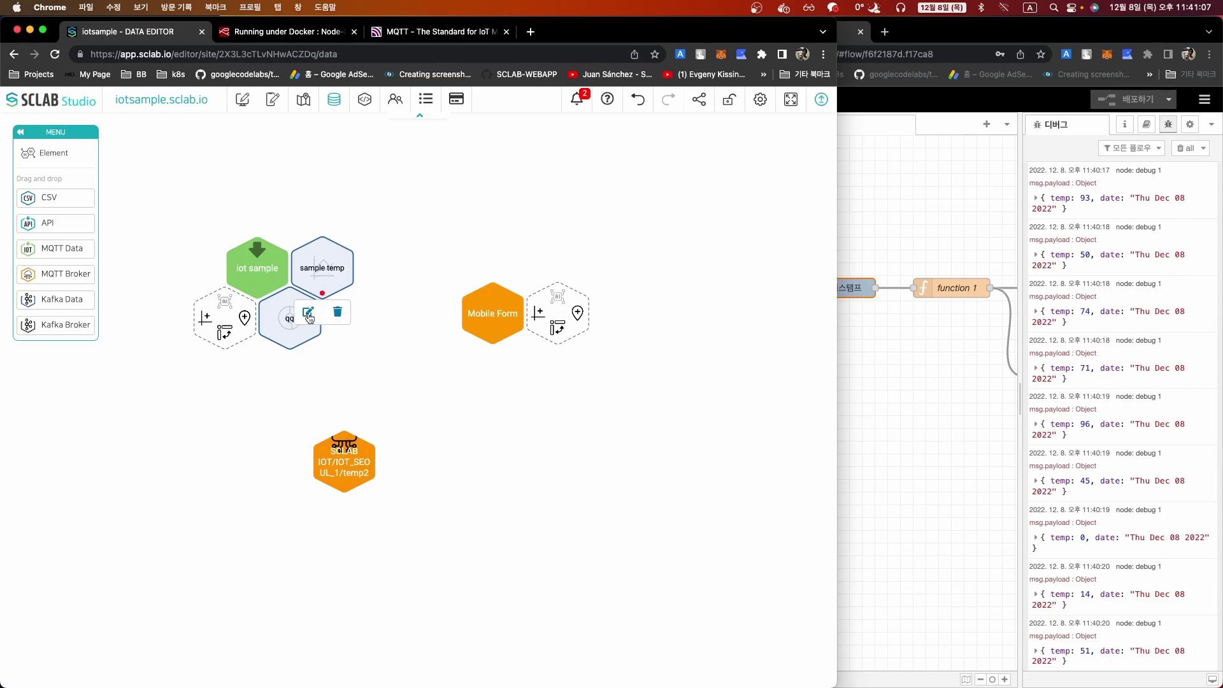
{"action": "left_click", "coordinate": [308, 314]}
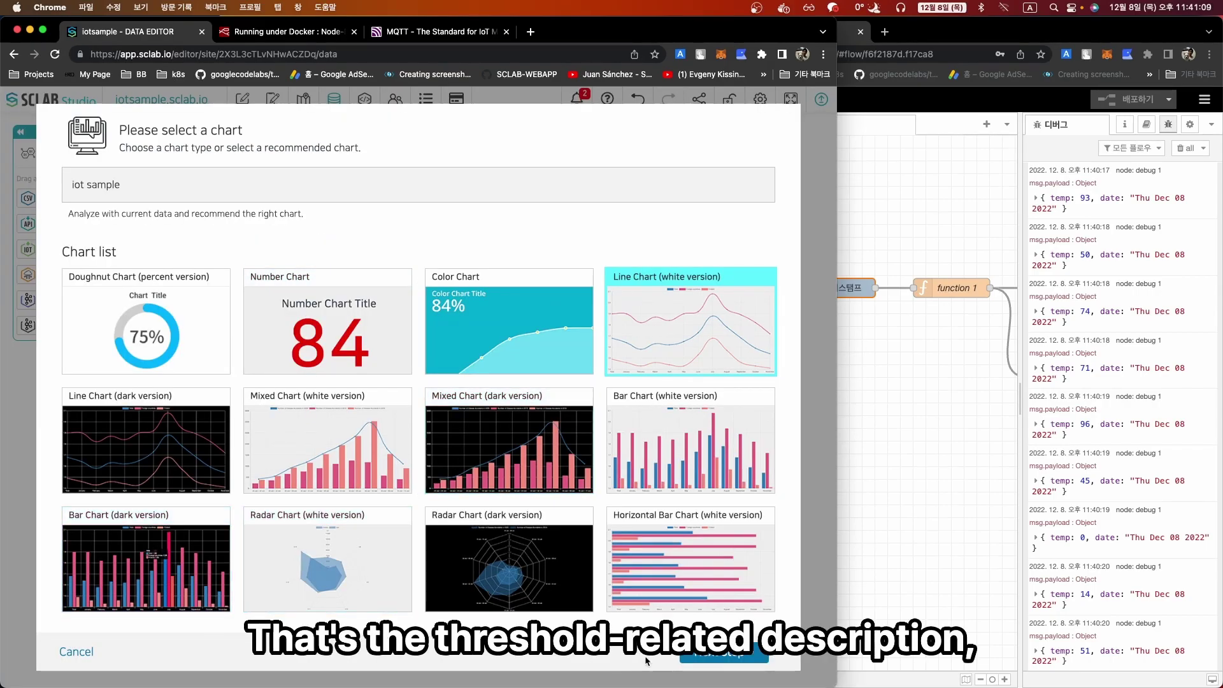
{"action": "left_click", "coordinate": [700, 660]}
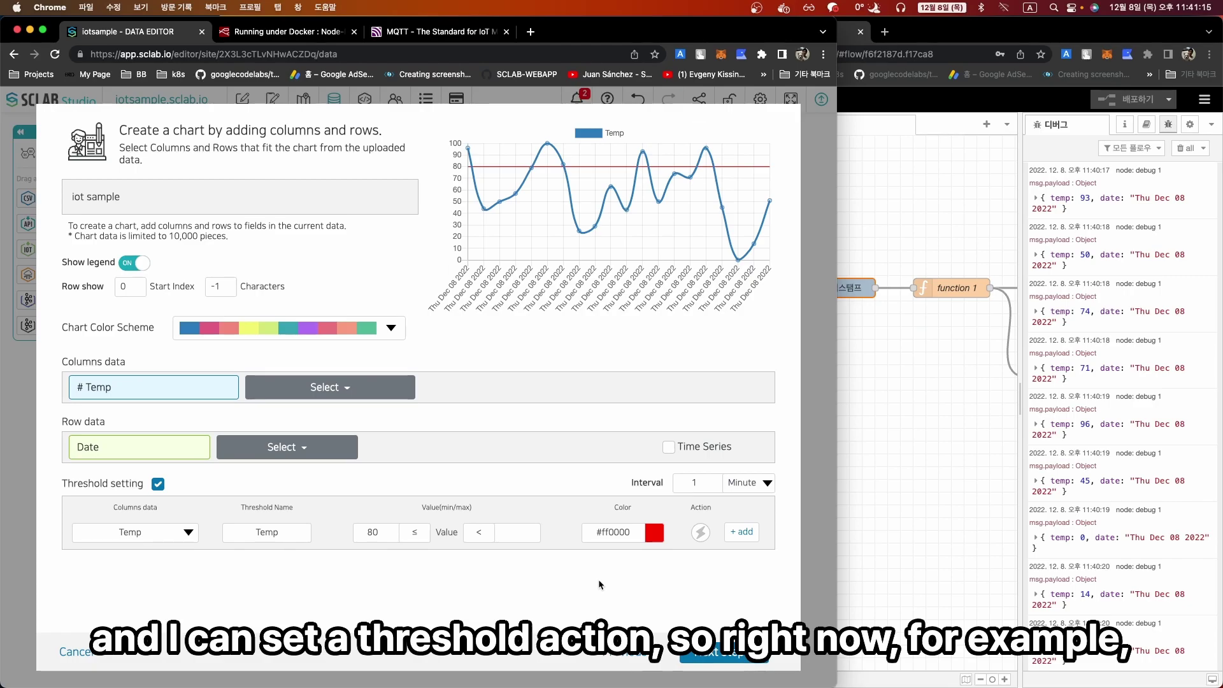
{"action": "left_click", "coordinate": [701, 534]}
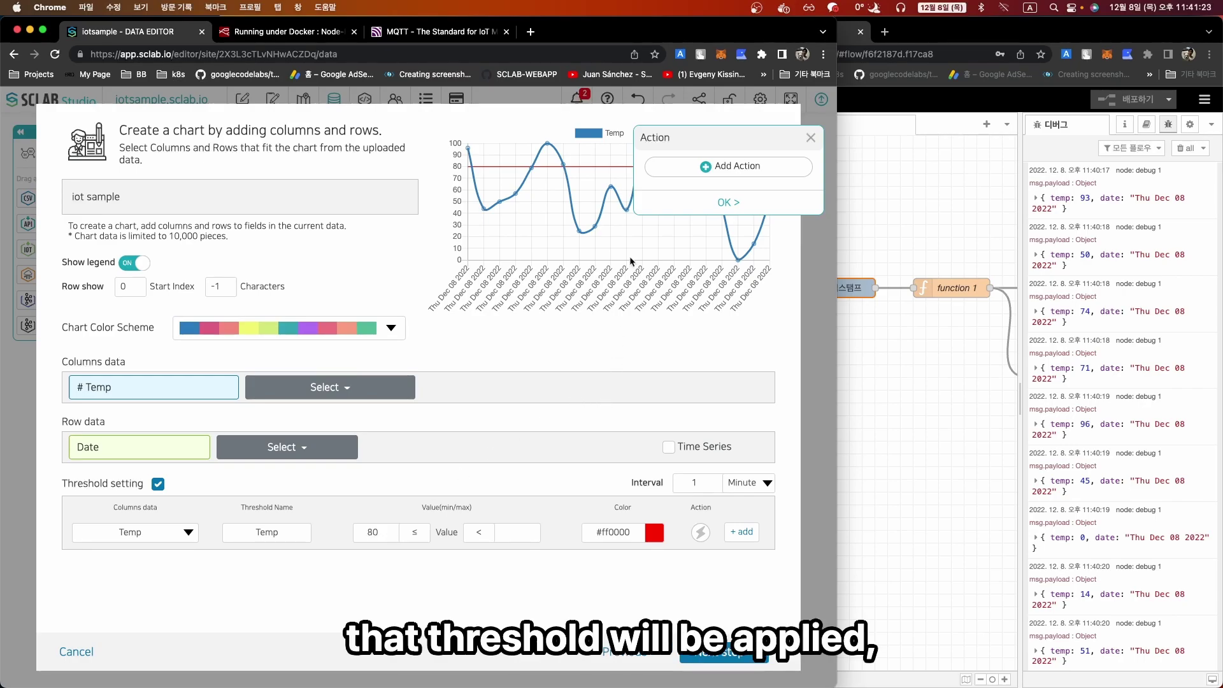
{"action": "left_click", "coordinate": [706, 168]}
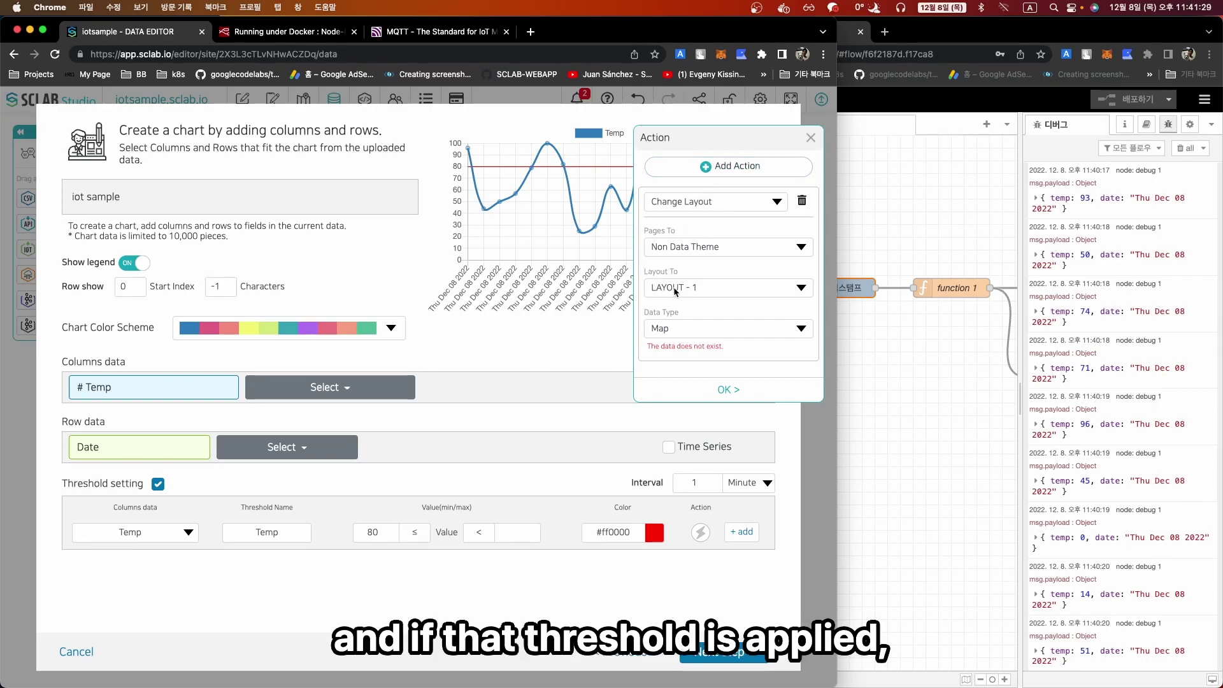
{"action": "left_click", "coordinate": [700, 285]}
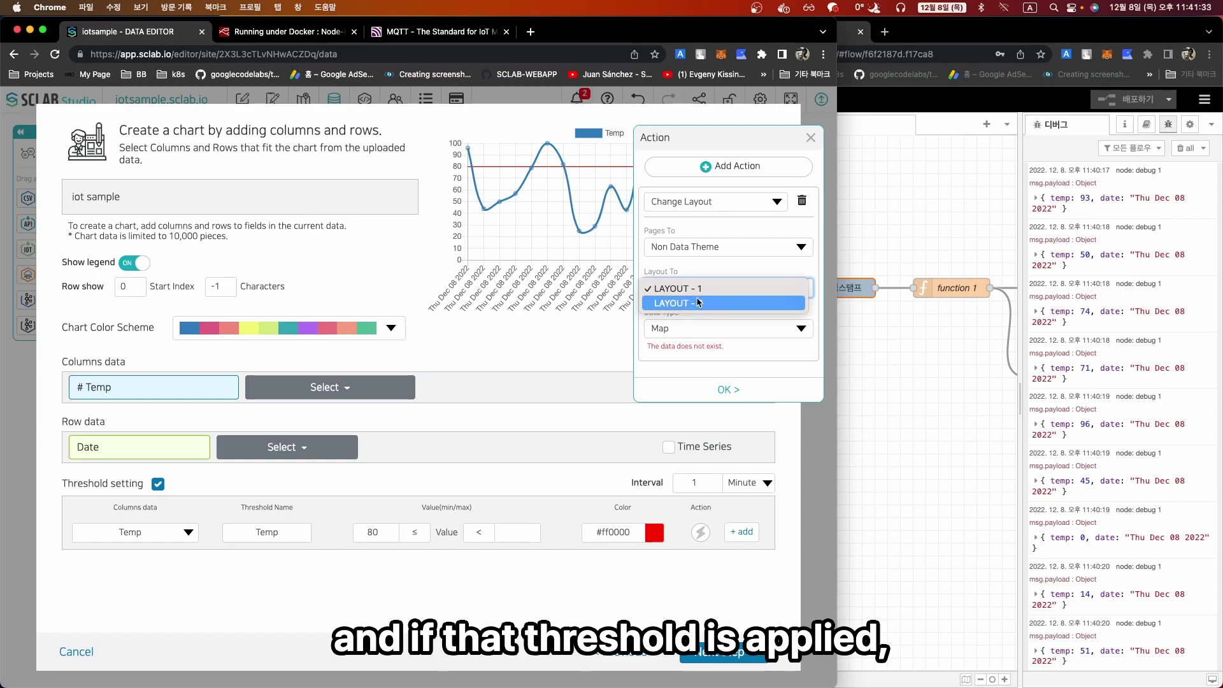
{"action": "left_click", "coordinate": [699, 302]}
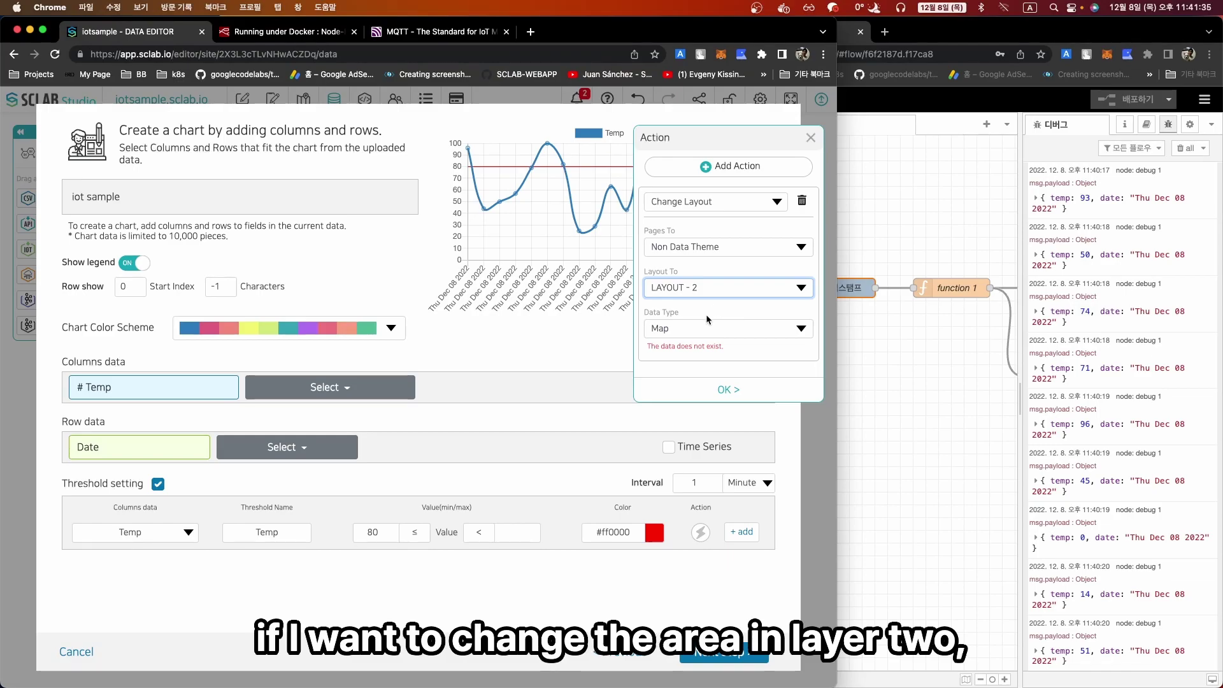
{"action": "left_click", "coordinate": [675, 327]}
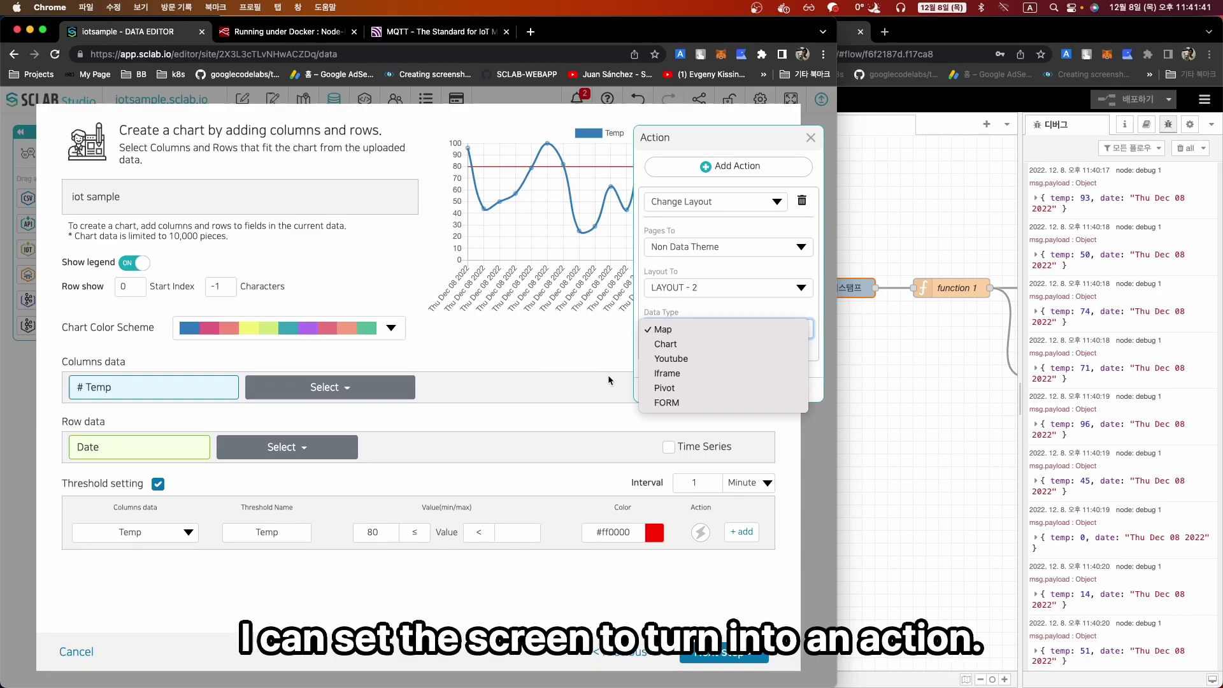
{"action": "left_click", "coordinate": [560, 353]}
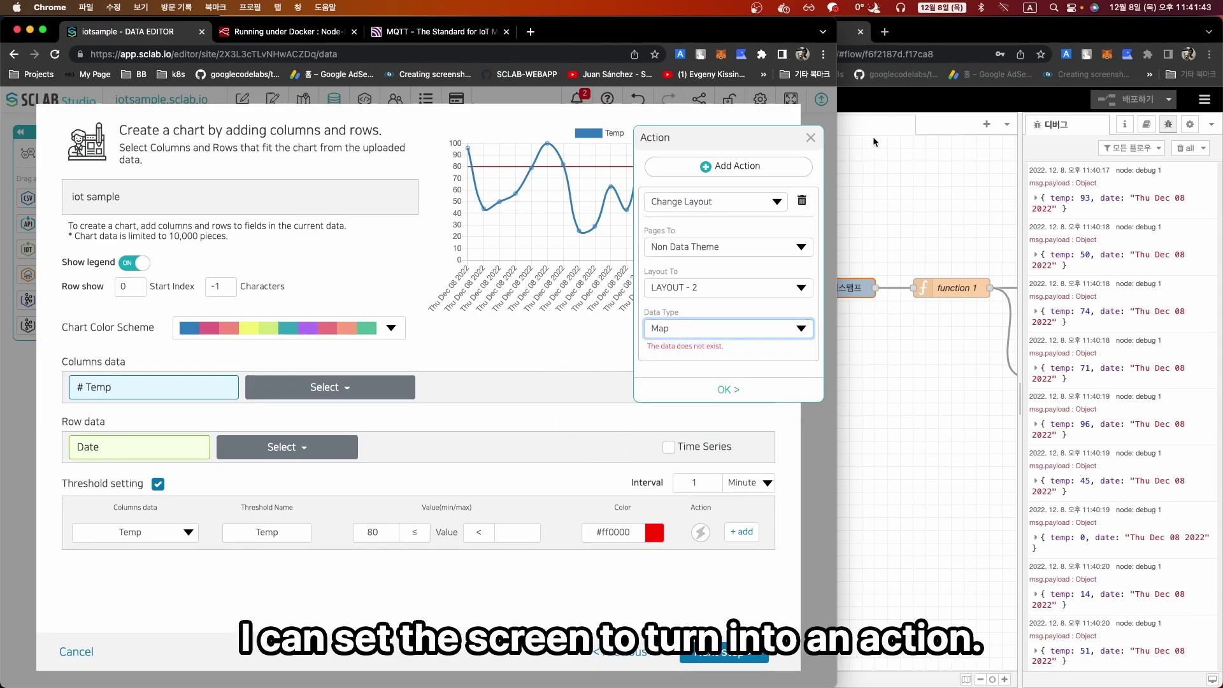
{"action": "left_click", "coordinate": [818, 140]}
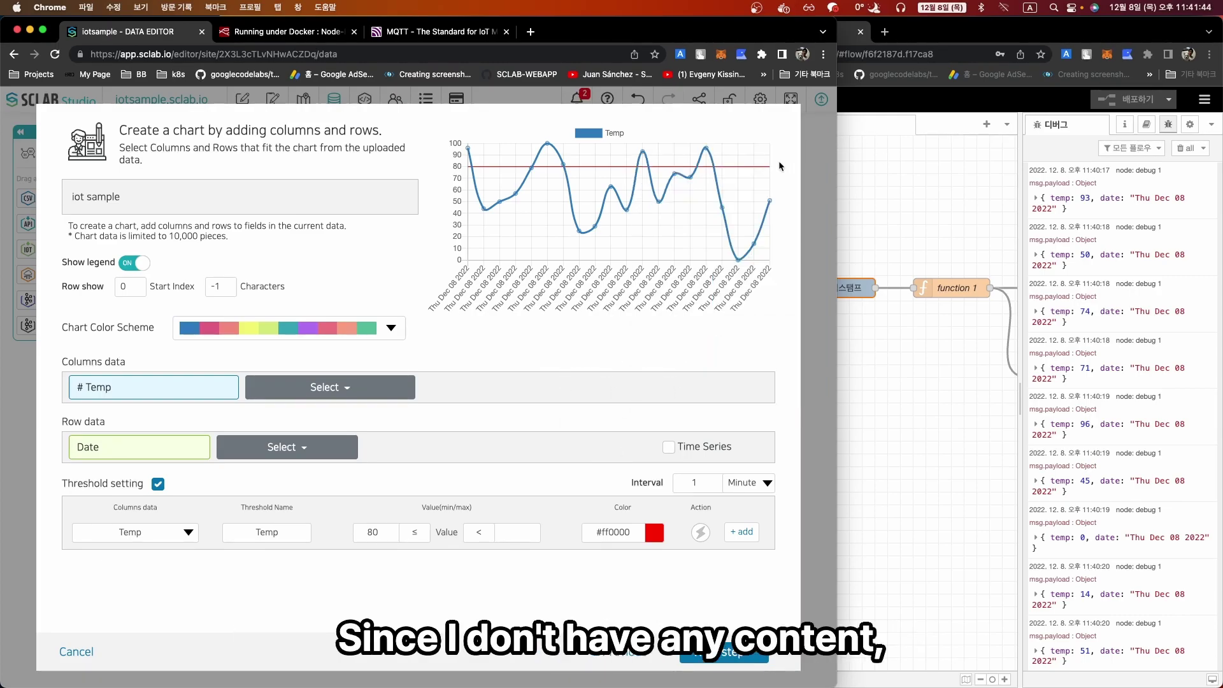
{"action": "left_click", "coordinate": [79, 652]}
- Add a new web map to the site, name it 1 and open it for editing
{"action": "left_click", "coordinate": [242, 100]}
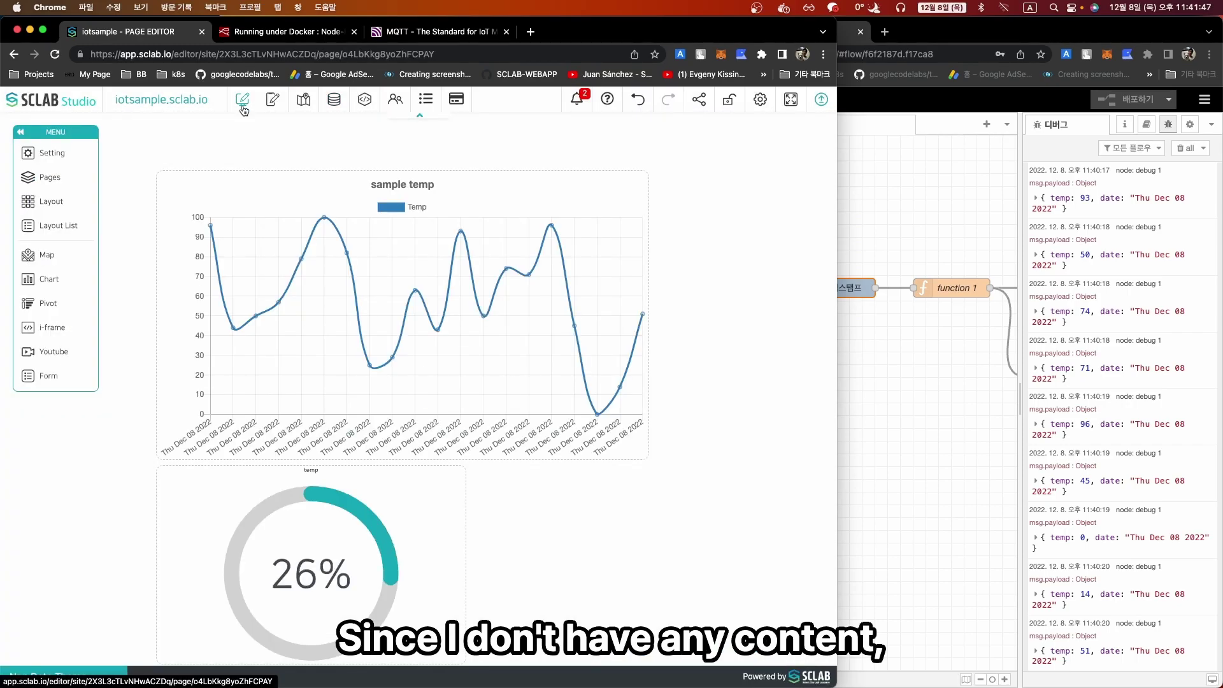
{"action": "left_click", "coordinate": [303, 100]}
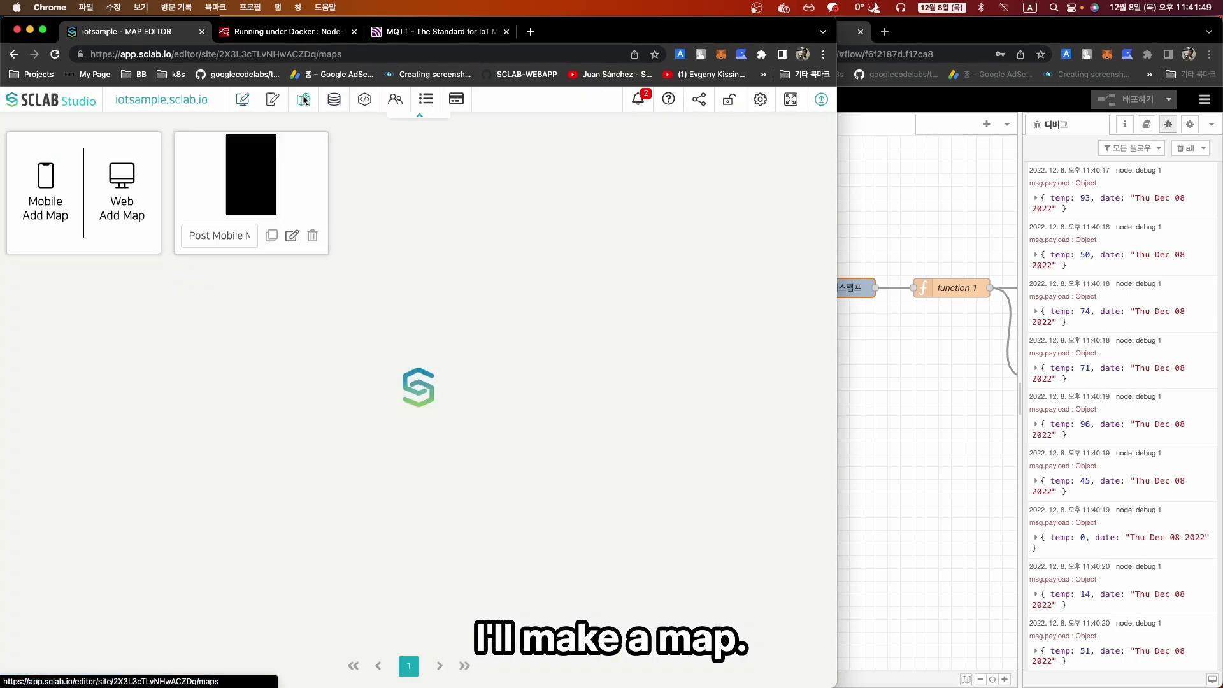
{"action": "left_click", "coordinate": [121, 186]}
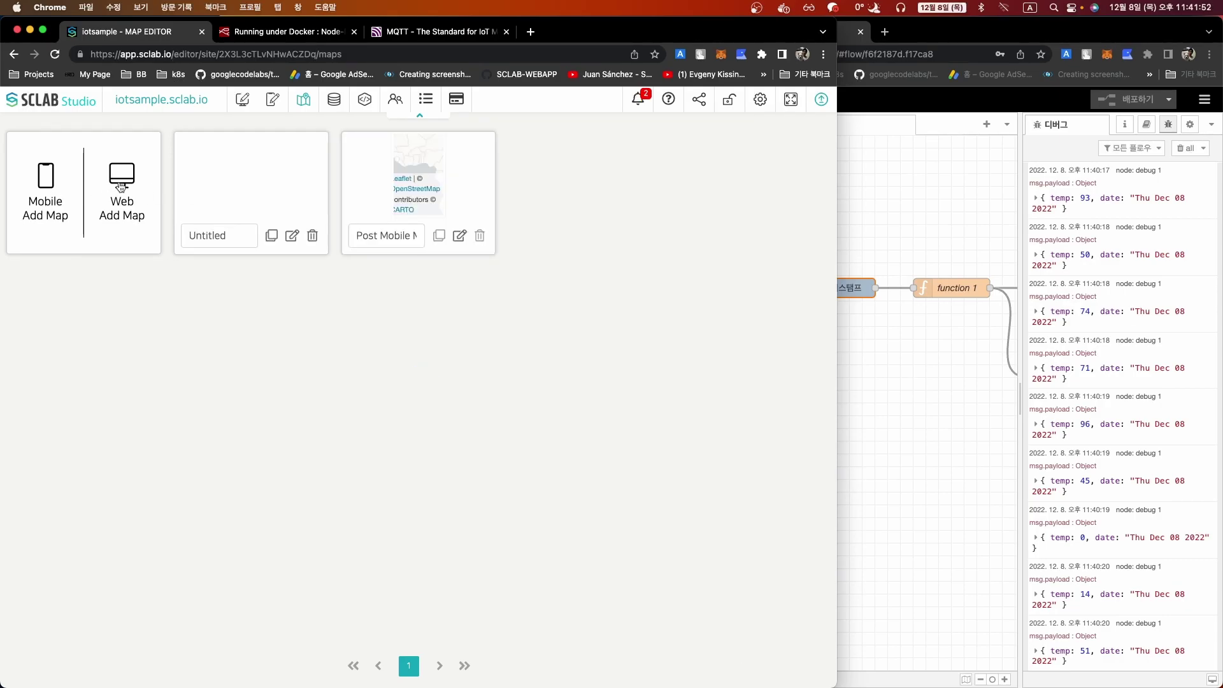
{"action": "double_click", "coordinate": [219, 237]}
{"action": "type", "text": "1"}
{"action": "left_click", "coordinate": [291, 235]}
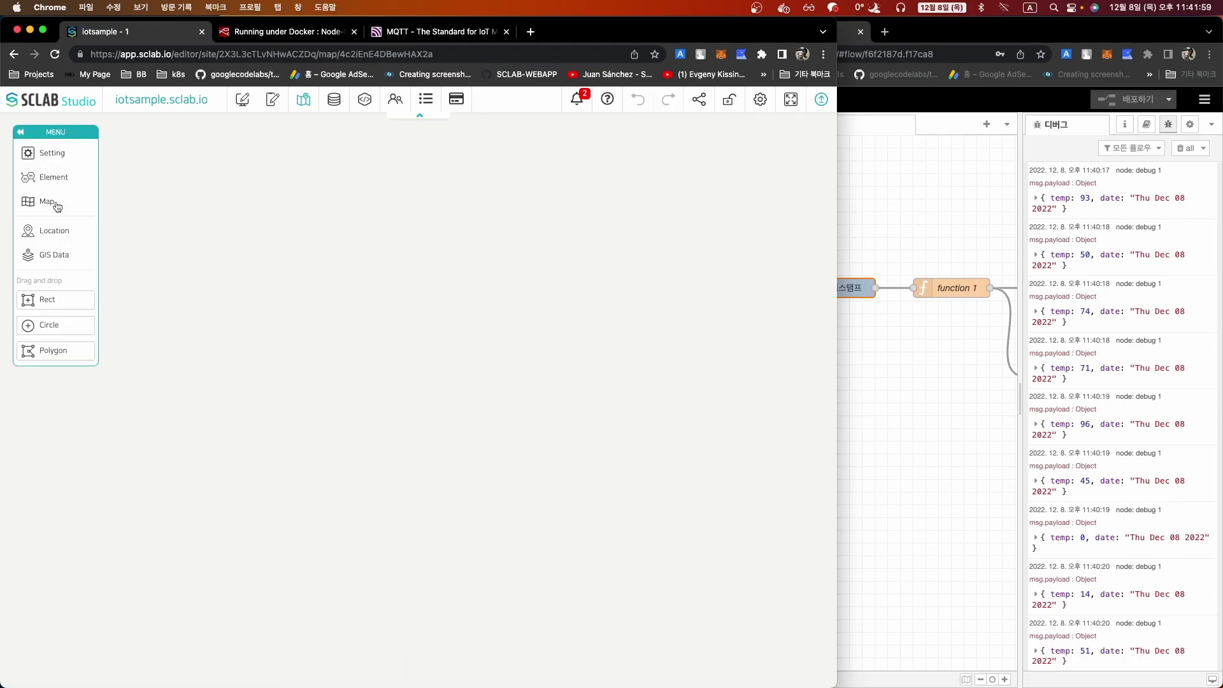
- Set the map's base layer to CartoDB.DarkMatterNoLabels and close the map settings
{"action": "left_click", "coordinate": [52, 155]}
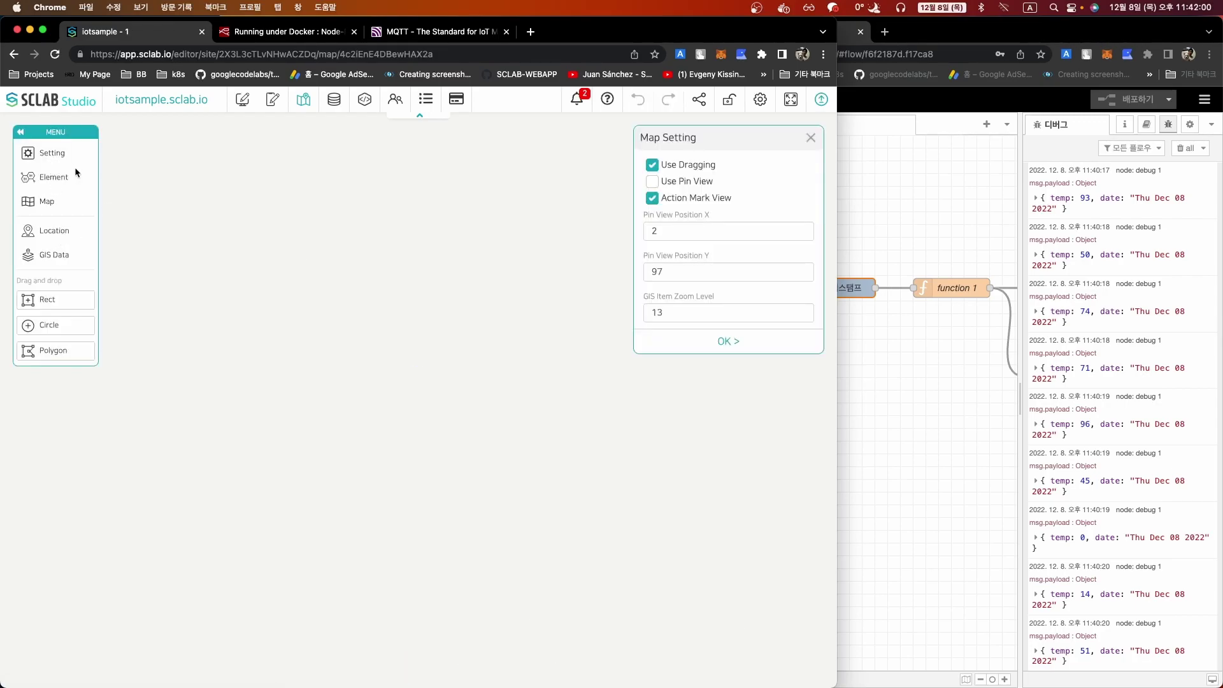
{"action": "left_click", "coordinate": [49, 203]}
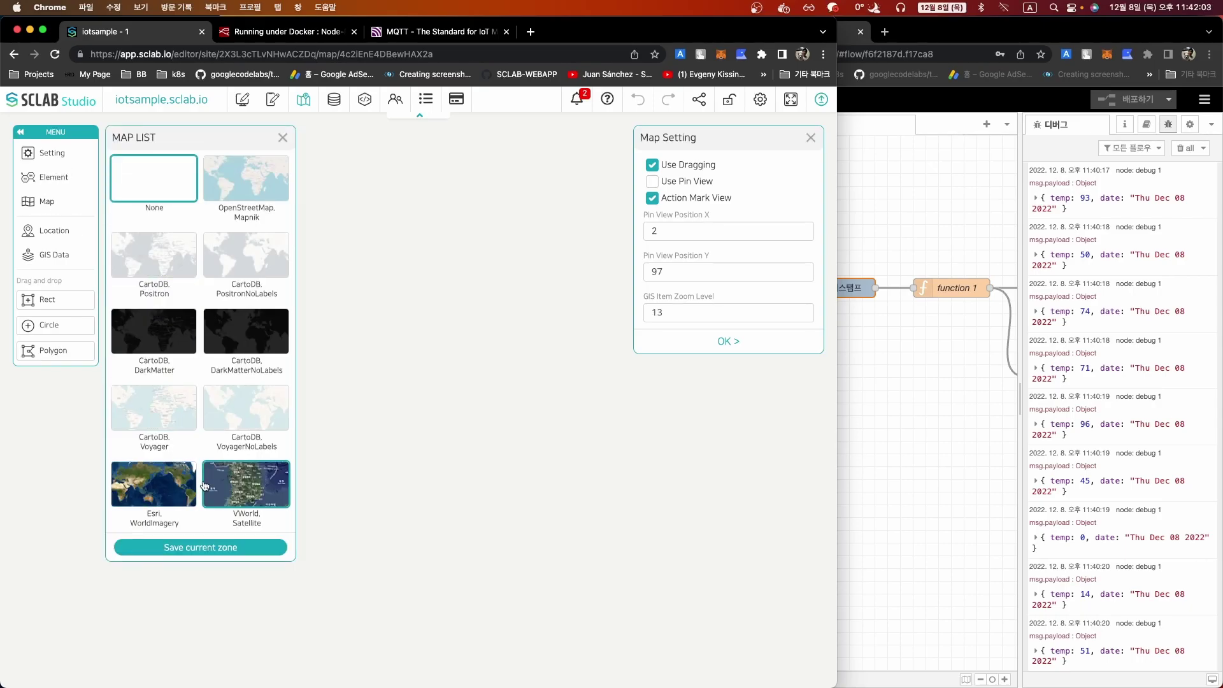
{"action": "left_click", "coordinate": [245, 331]}
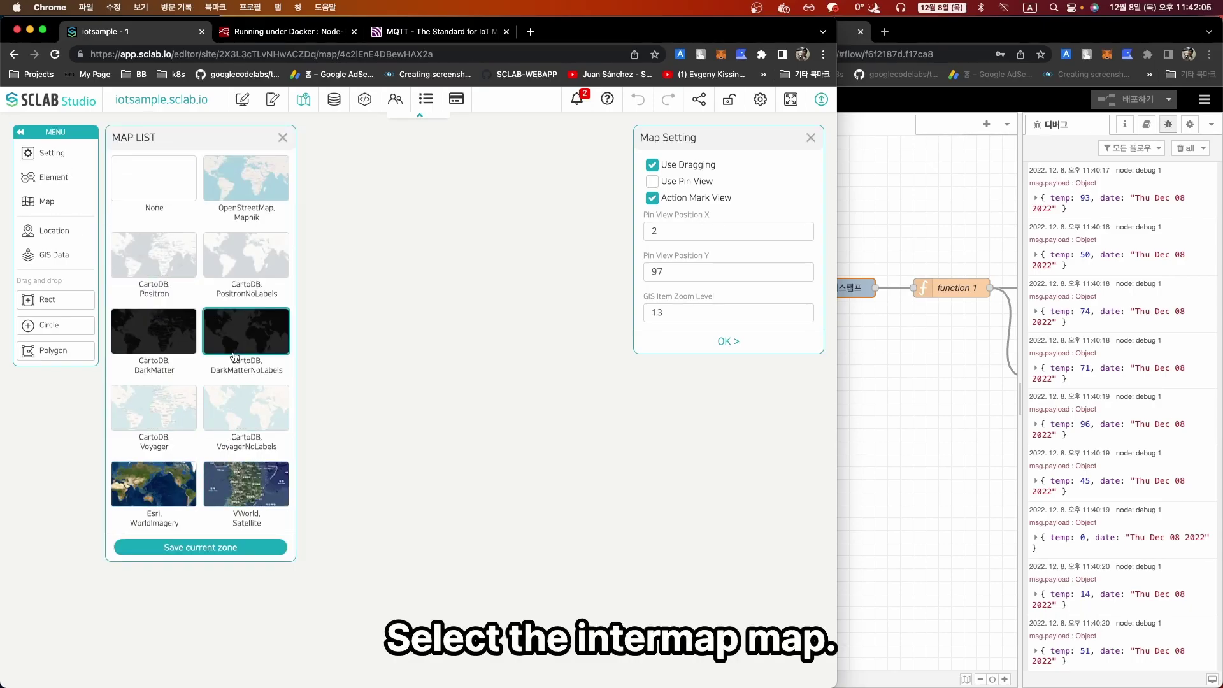
{"action": "left_click", "coordinate": [283, 137]}
{"action": "scroll", "coordinate": [277, 321], "scroll_direction": "up", "scroll_amount": 5}
{"action": "left_click", "coordinate": [46, 201]}
{"action": "left_click", "coordinate": [283, 138]}
{"action": "left_click", "coordinate": [811, 138]}
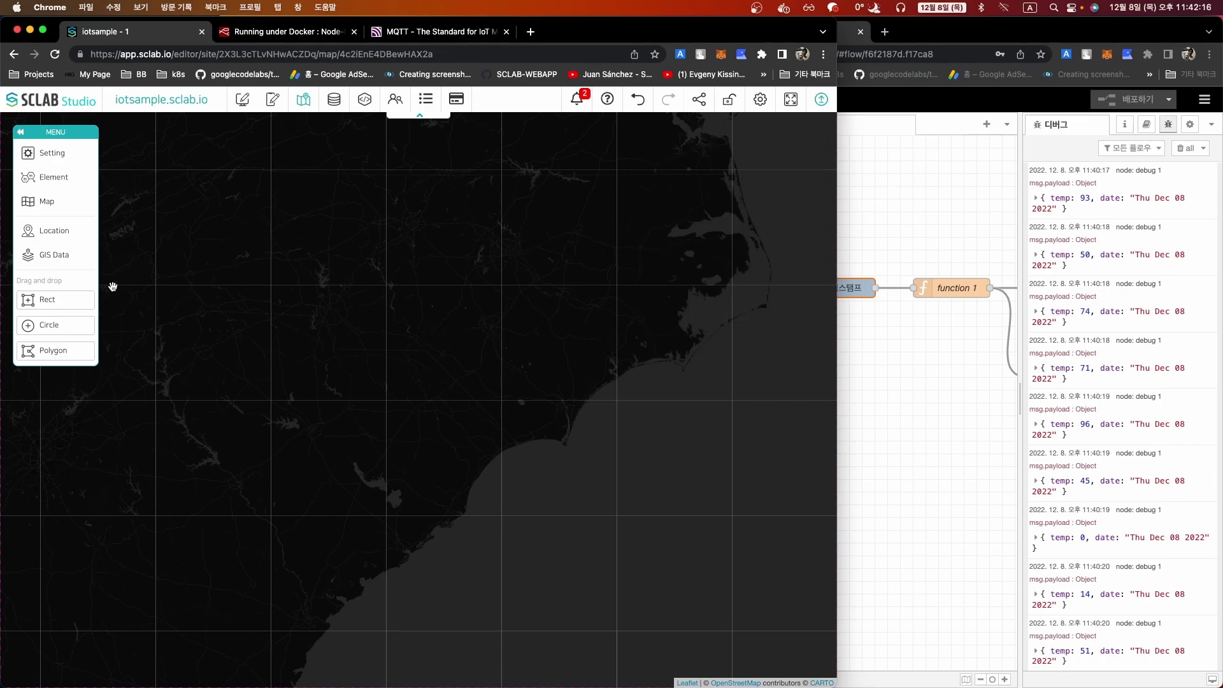
- Place a rectangle on the map, name it 1 and set its text to 1111
{"action": "left_click_drag", "start_coordinate": [60, 299], "coordinate": [274, 332]}
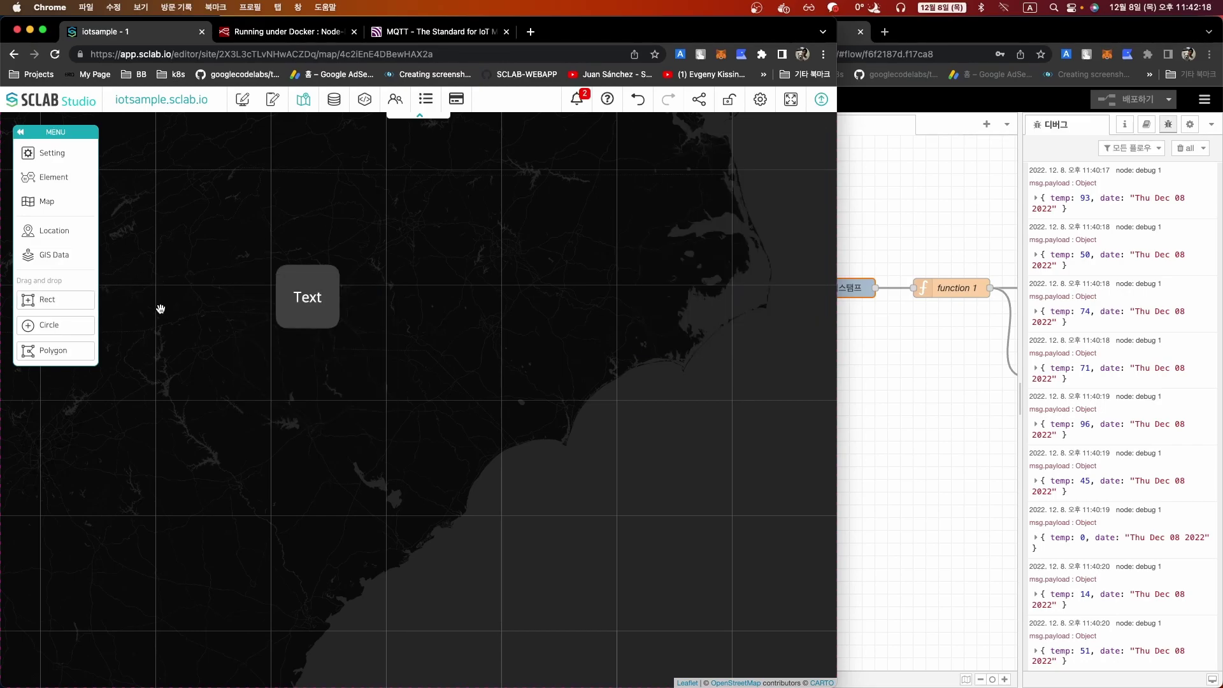
{"action": "left_click", "coordinate": [301, 305]}
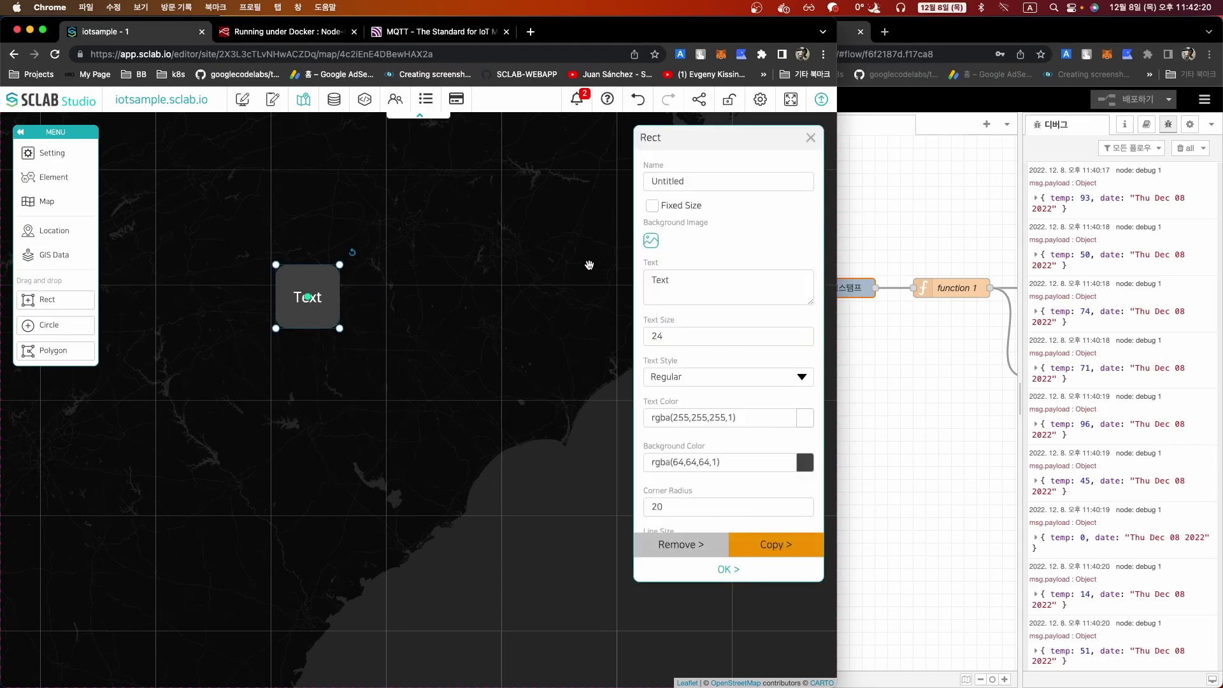
{"action": "double_click", "coordinate": [675, 183]}
{"action": "type", "text": "1"}
{"action": "double_click", "coordinate": [664, 298]}
{"action": "type", "text": "111"}
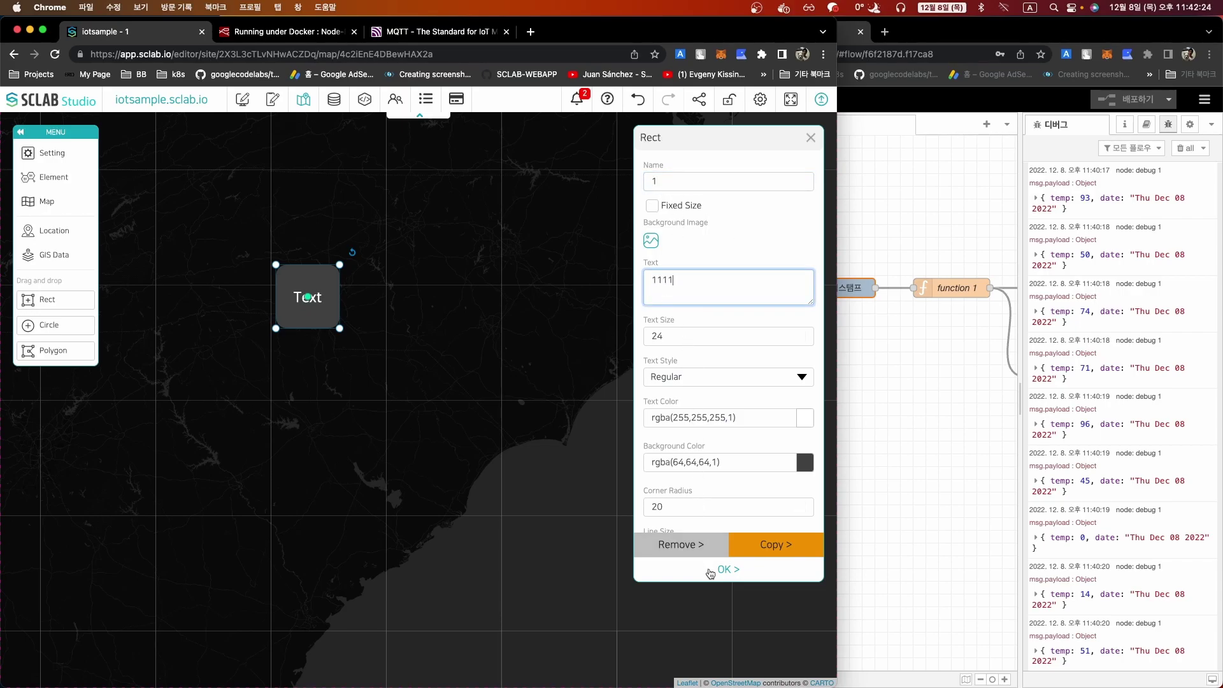
{"action": "left_click", "coordinate": [723, 569]}
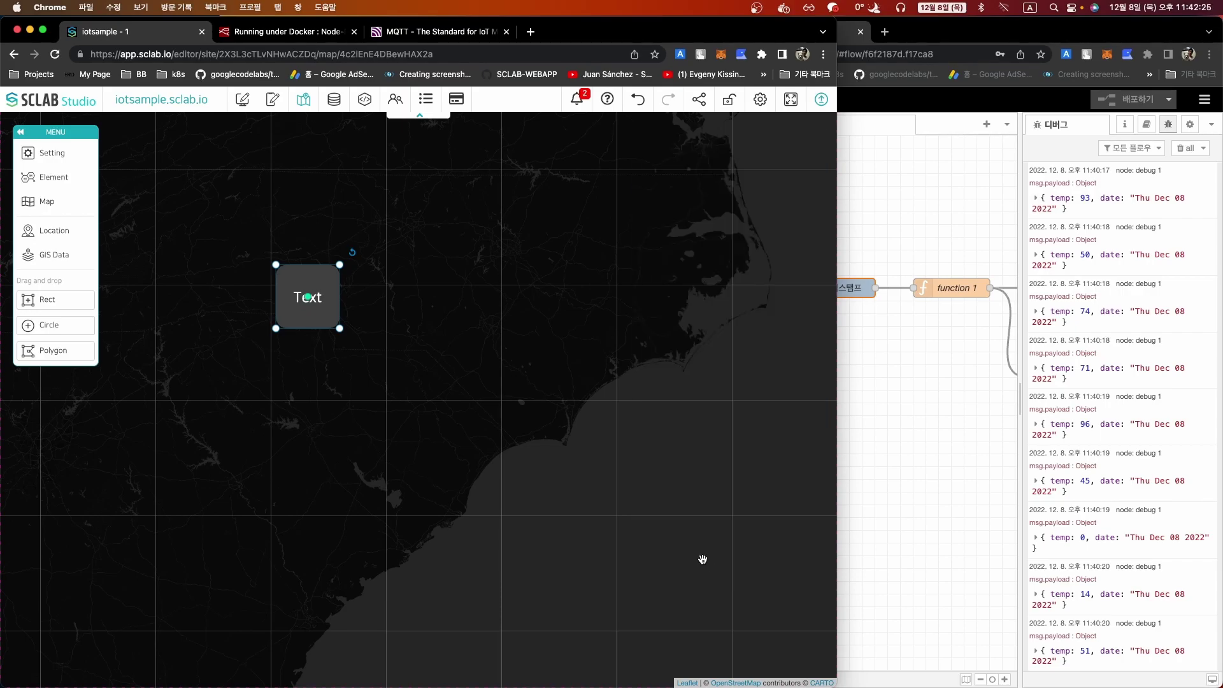
- Return to the data editor and add a Change Layout action to the sample temp chart's Temp threshold
{"action": "left_click", "coordinate": [242, 101]}
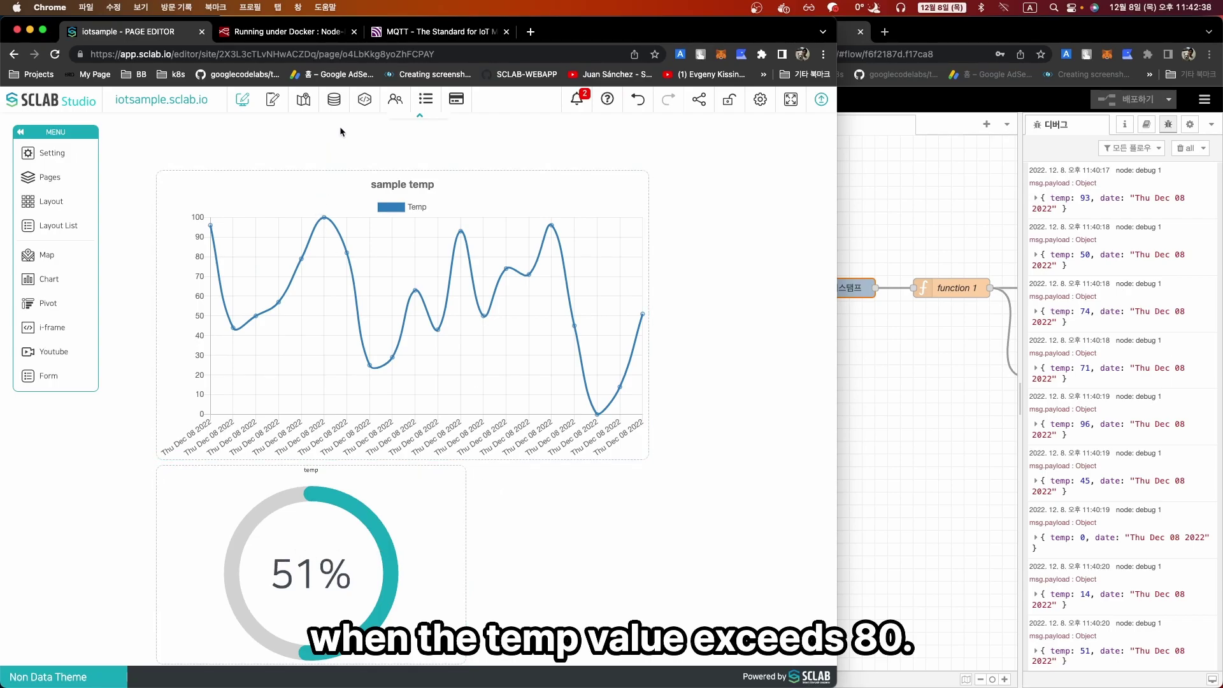
{"action": "left_click", "coordinate": [334, 99]}
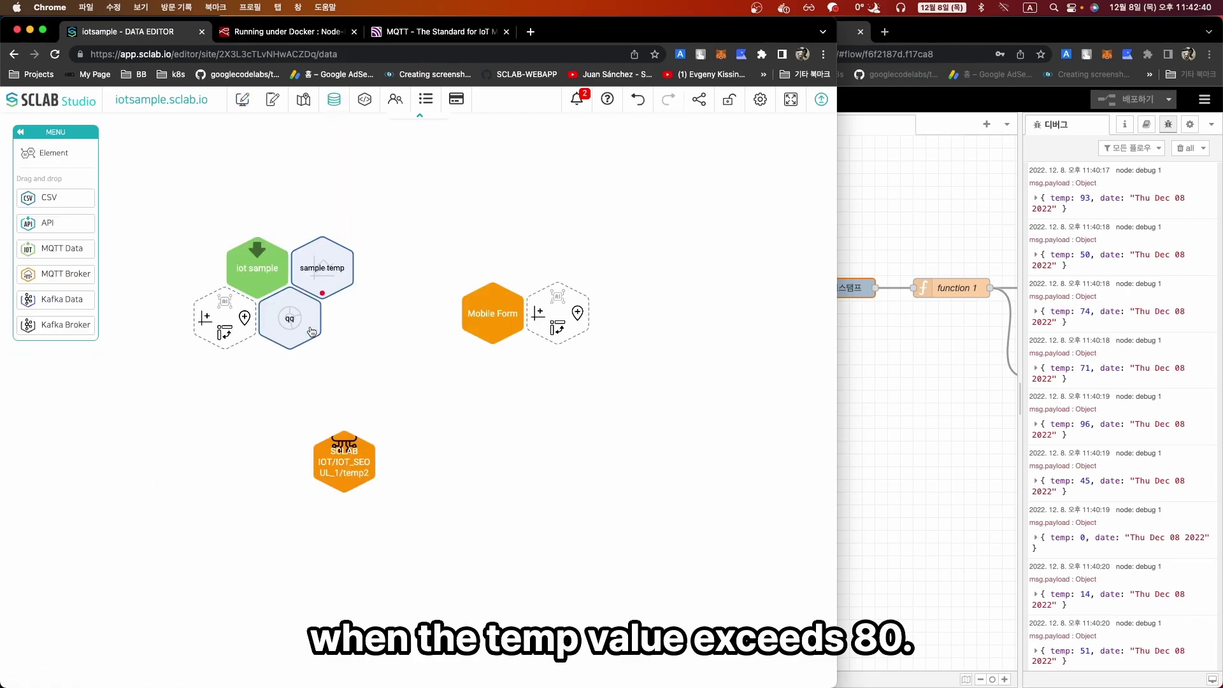
{"action": "mouse_move", "coordinate": [322, 271]}
{"action": "left_click", "coordinate": [308, 314]}
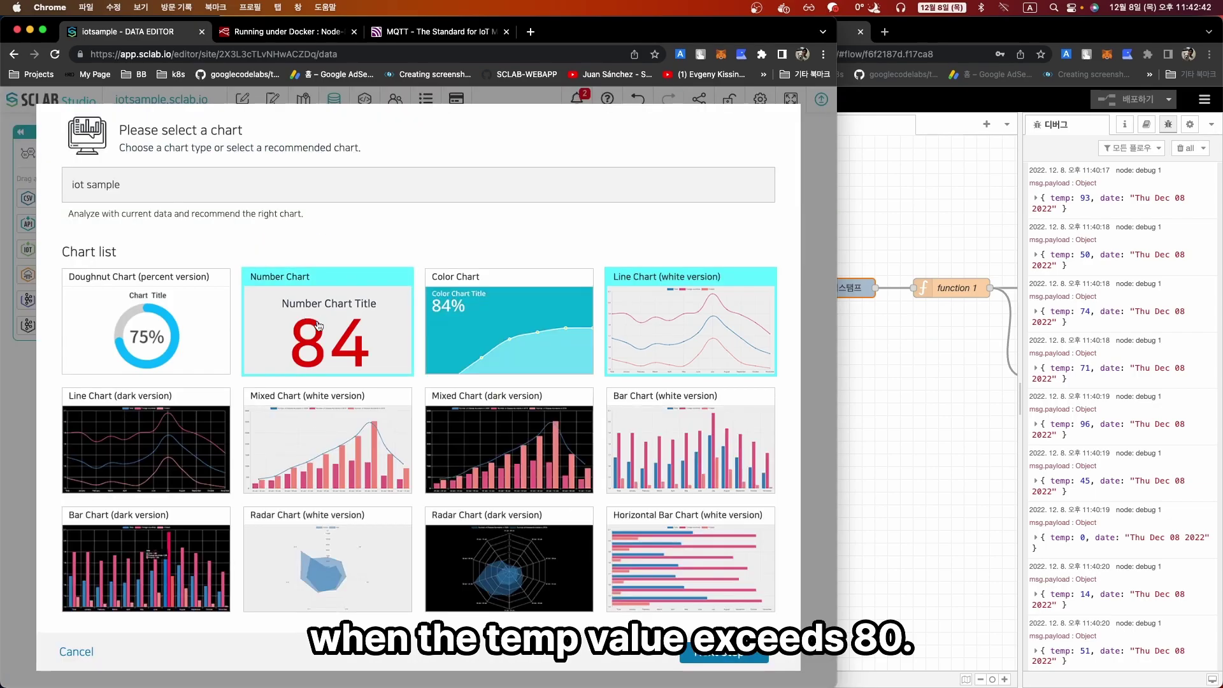
{"action": "left_click", "coordinate": [723, 660]}
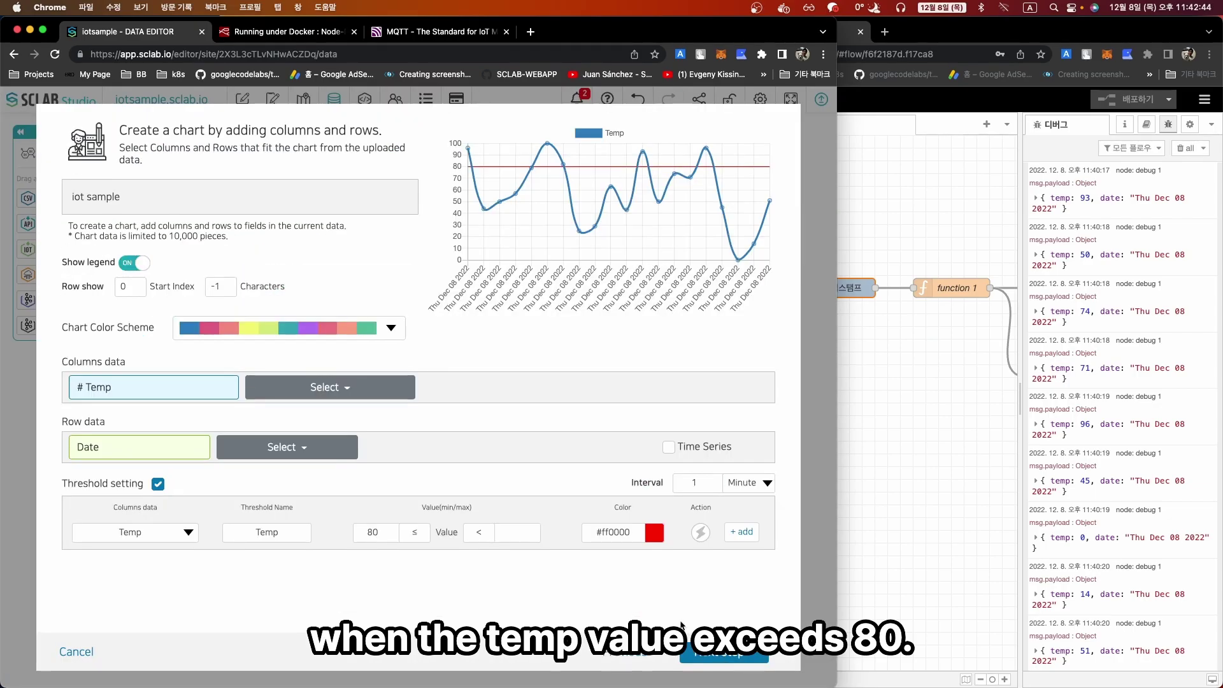
{"action": "left_click", "coordinate": [700, 535]}
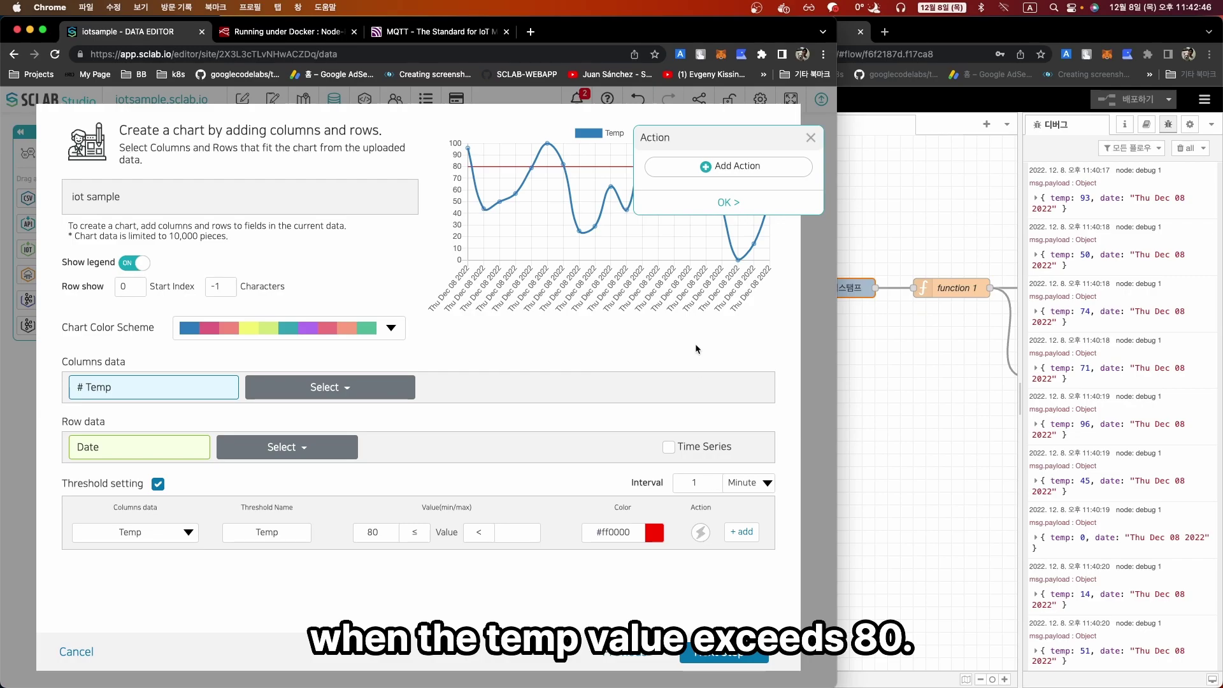
{"action": "left_click", "coordinate": [718, 167]}
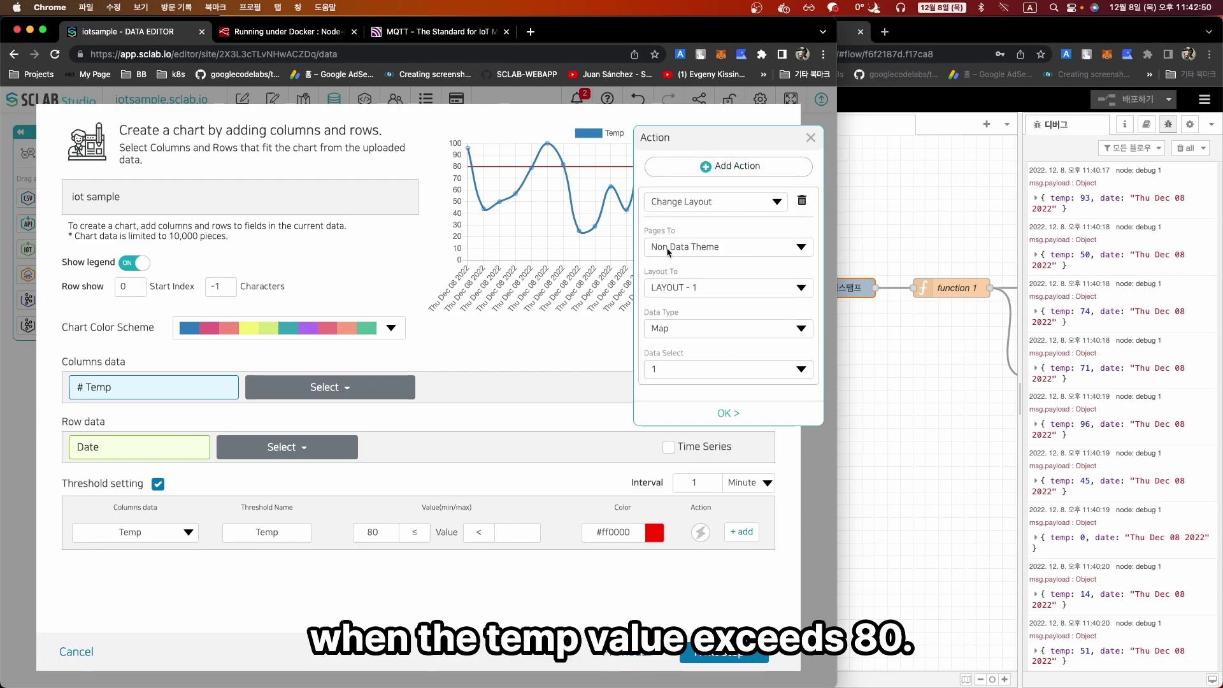
- Point the threshold action at LAYOUT - 2 with data type Map and map 1, and save the sample temp chart
{"action": "left_click", "coordinate": [690, 288]}
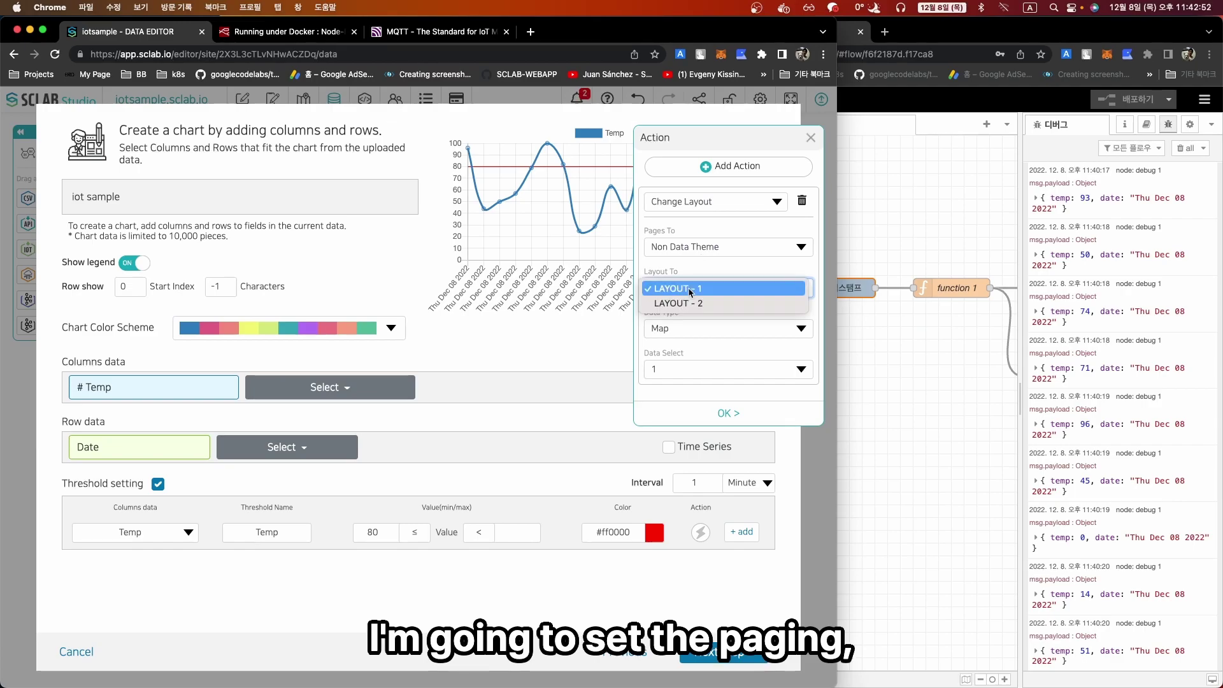
{"action": "left_click", "coordinate": [657, 305]}
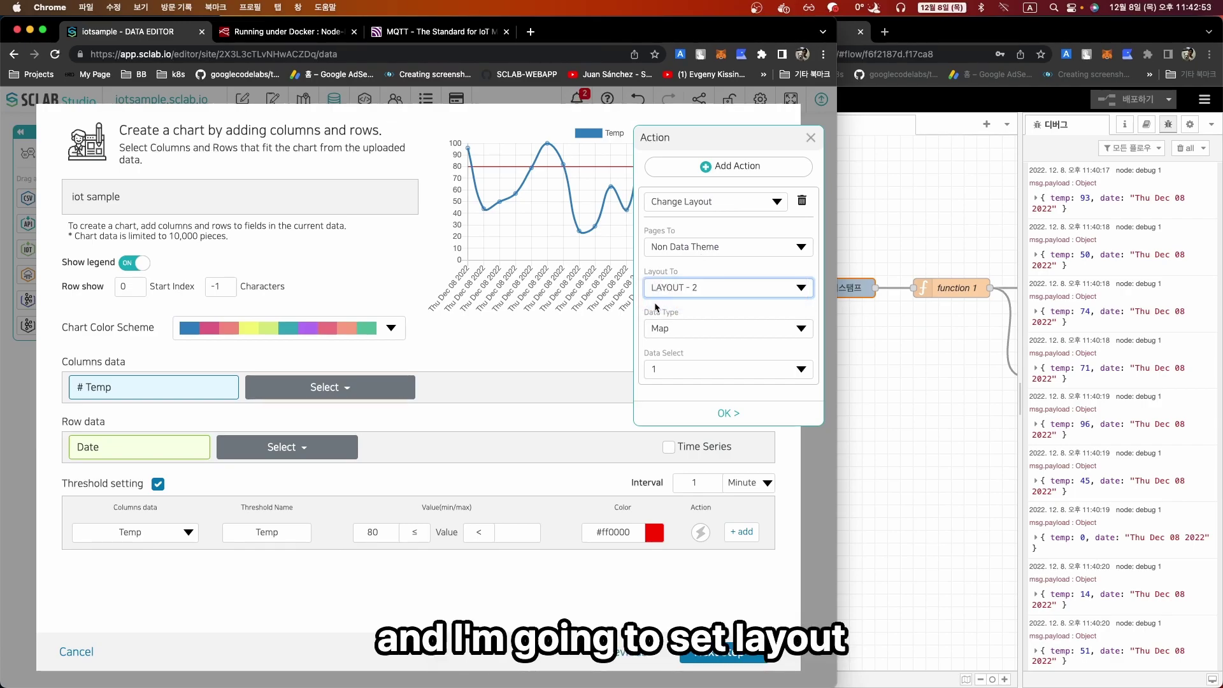
{"action": "left_click", "coordinate": [685, 334]}
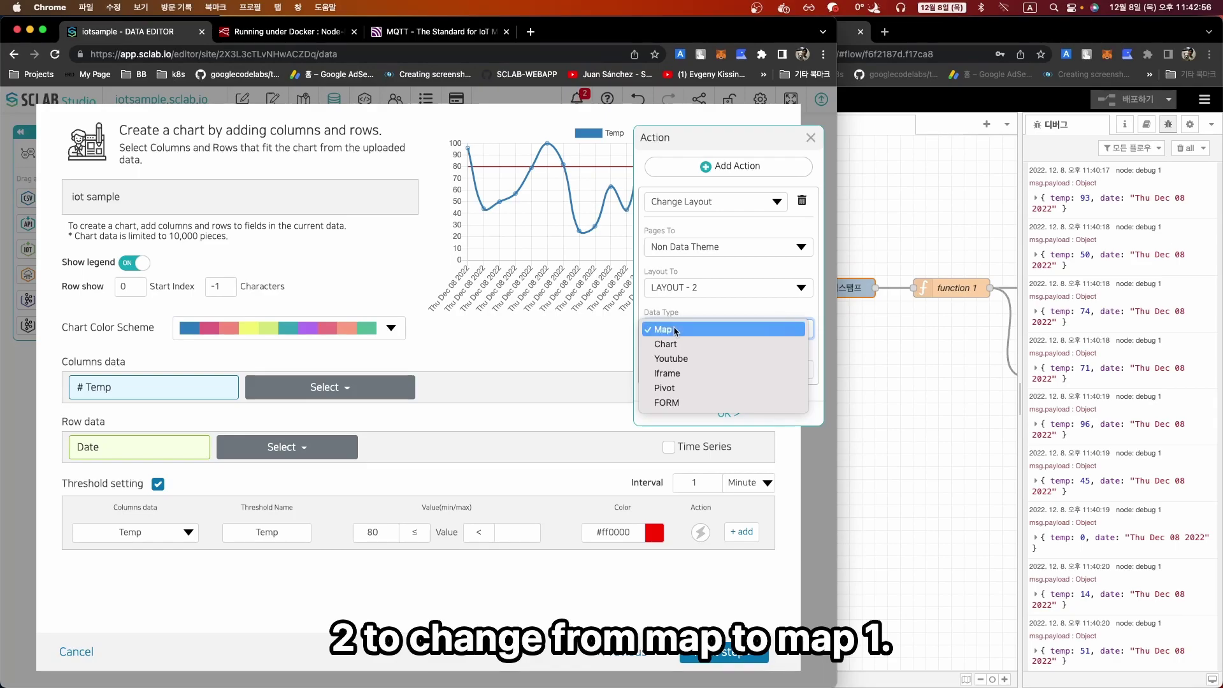
{"action": "left_click", "coordinate": [675, 329]}
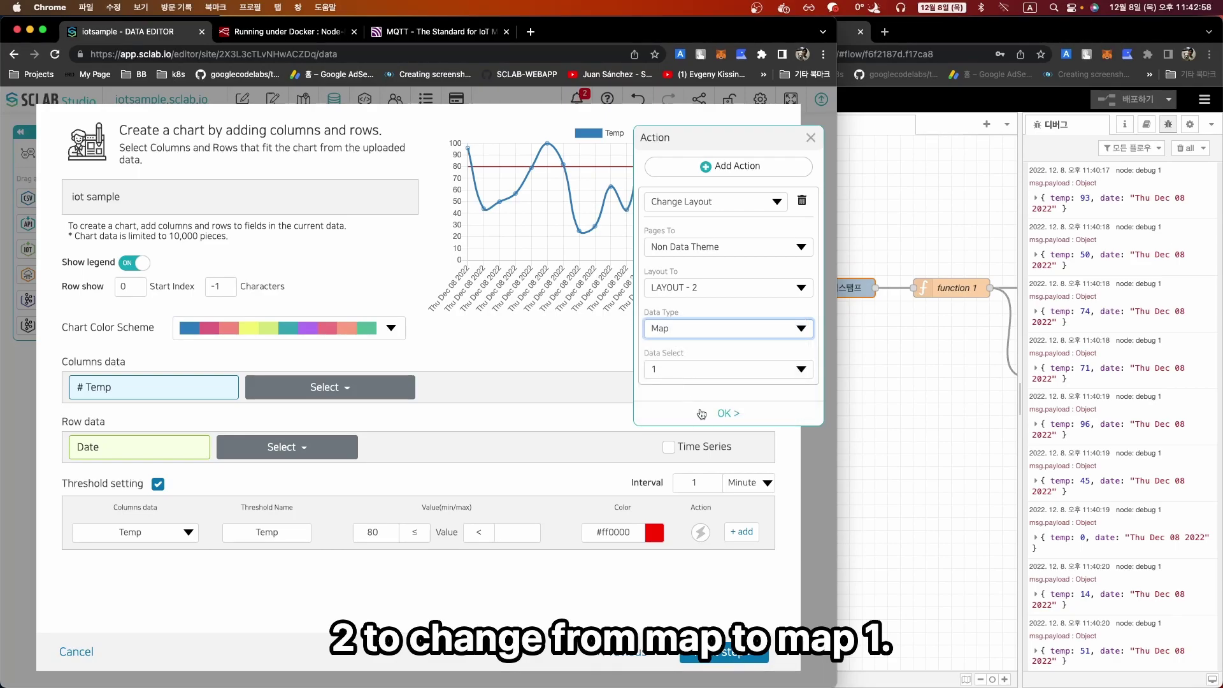
{"action": "left_click", "coordinate": [727, 414]}
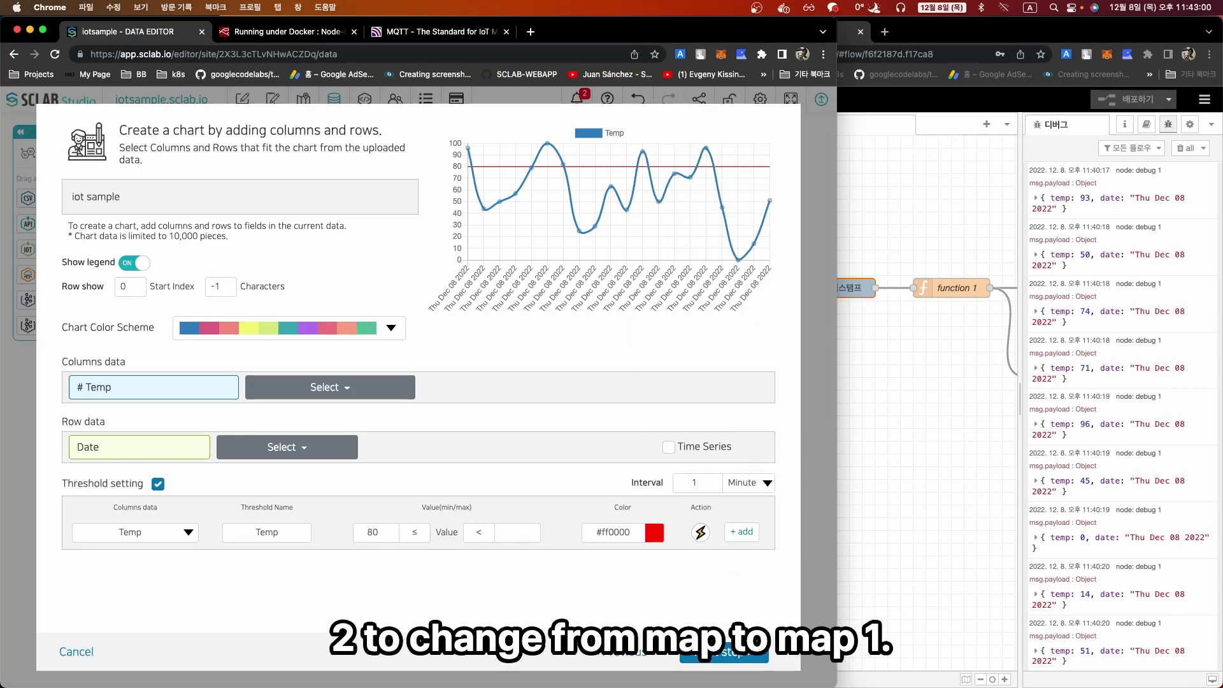
{"action": "left_click", "coordinate": [714, 653]}
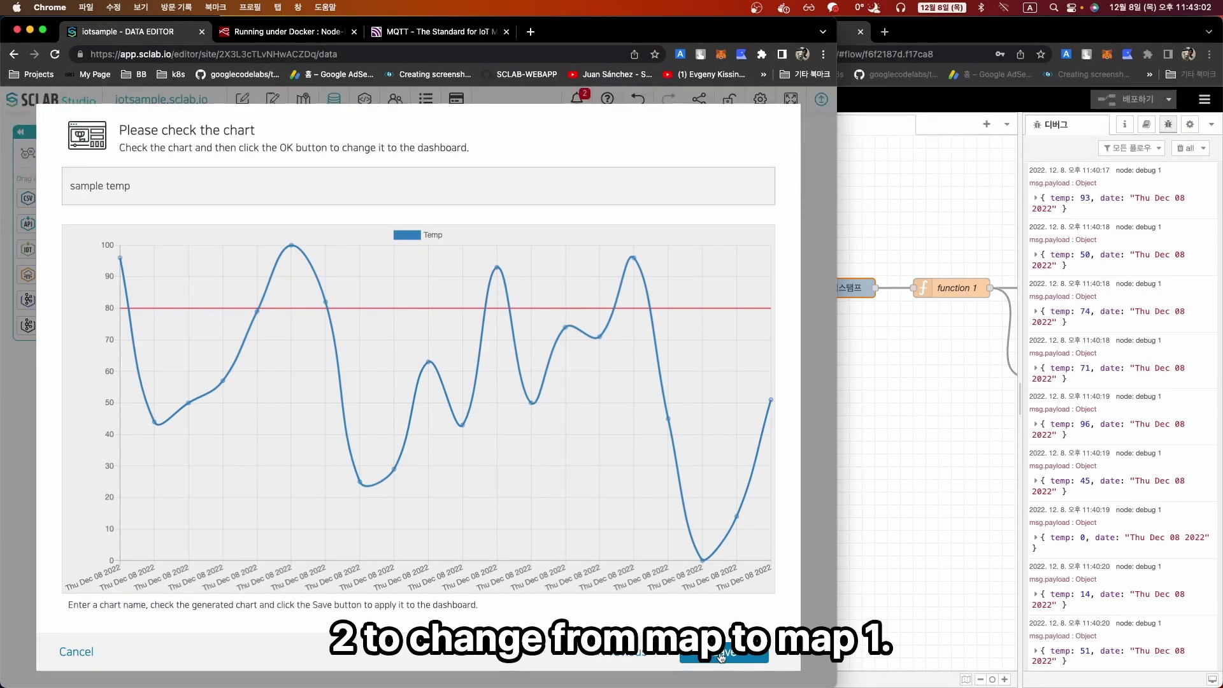
{"action": "left_click", "coordinate": [722, 656]}
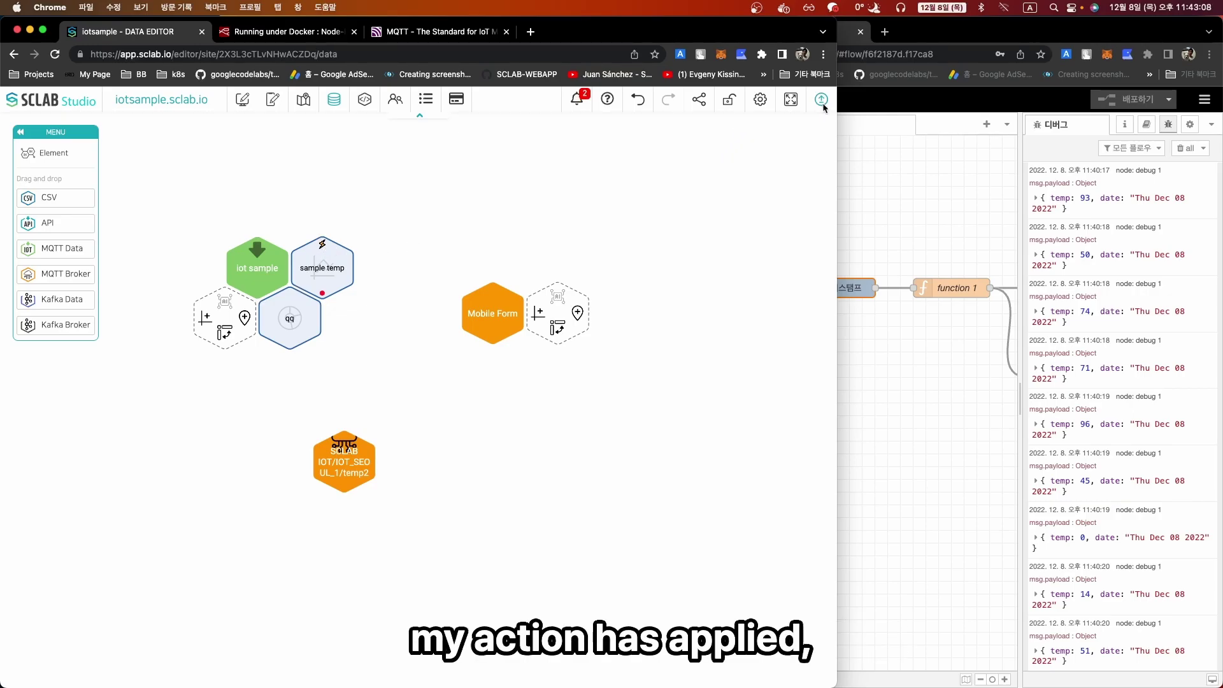
- Publish the iotsample site from the data editor and go to the page editor
{"action": "left_click", "coordinate": [822, 100]}
{"action": "left_click", "coordinate": [355, 435]}
{"action": "left_click", "coordinate": [243, 97]}
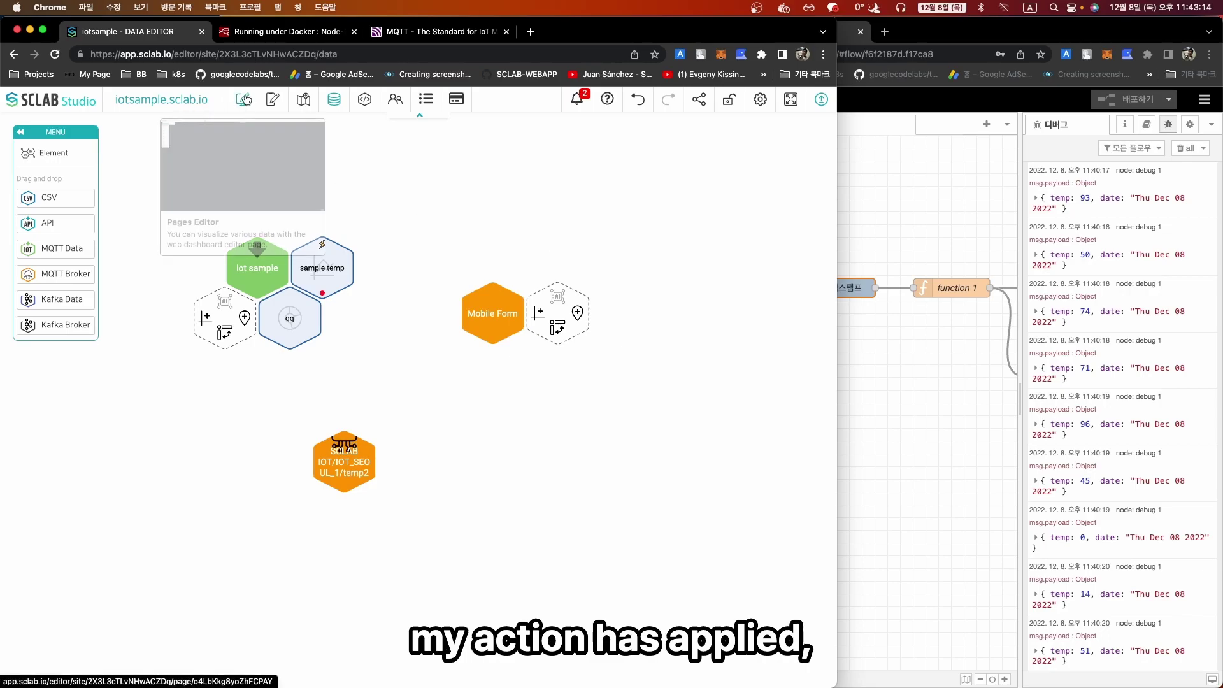
- Switch to Node-RED and inject a few random temperature readings with the timestamp node
{"action": "left_click", "coordinate": [876, 478]}
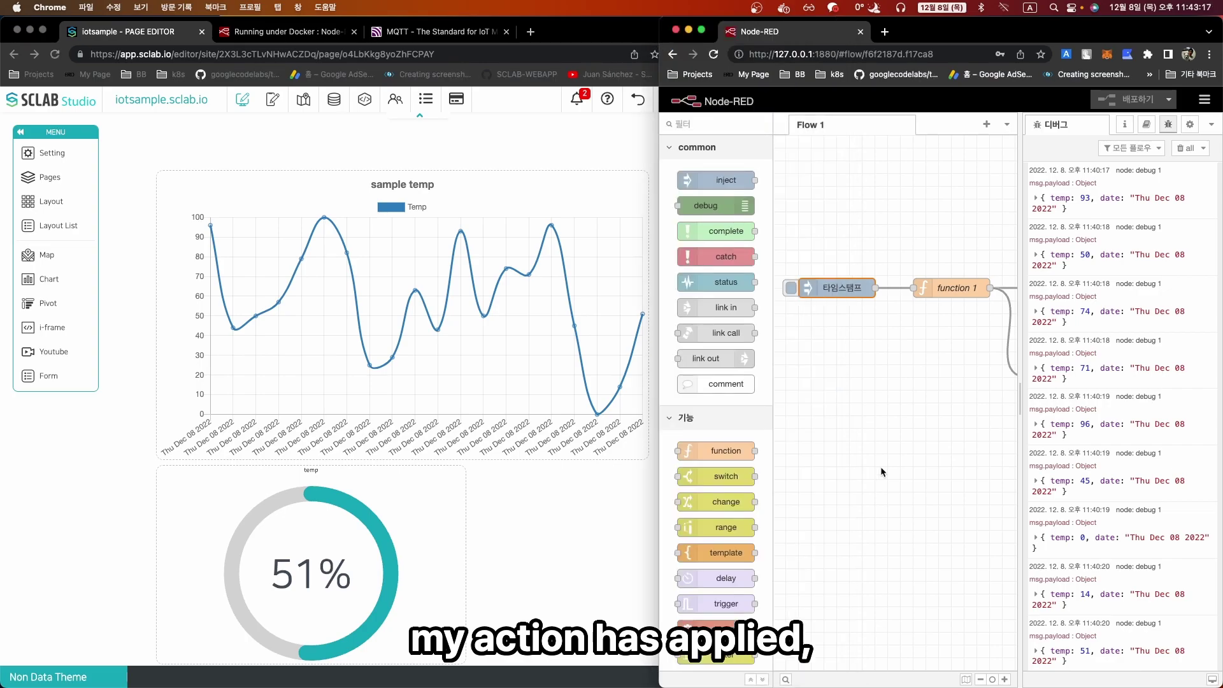
{"action": "left_click", "coordinate": [792, 293]}
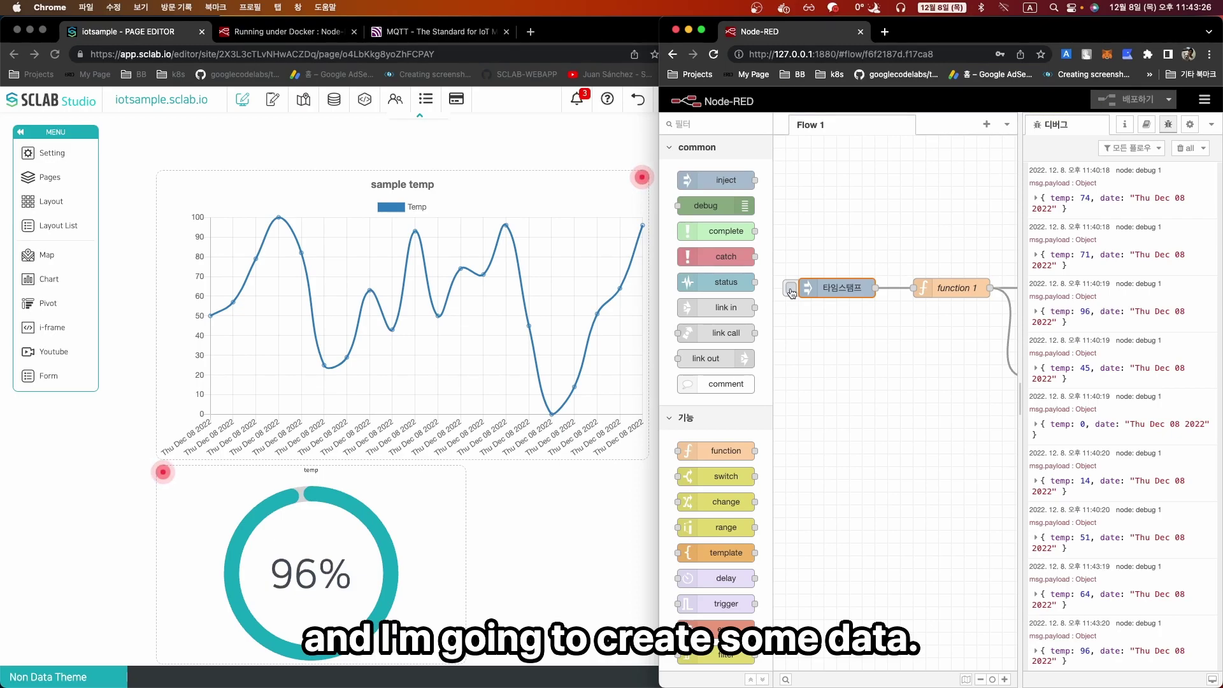
{"action": "left_click", "coordinate": [791, 291]}
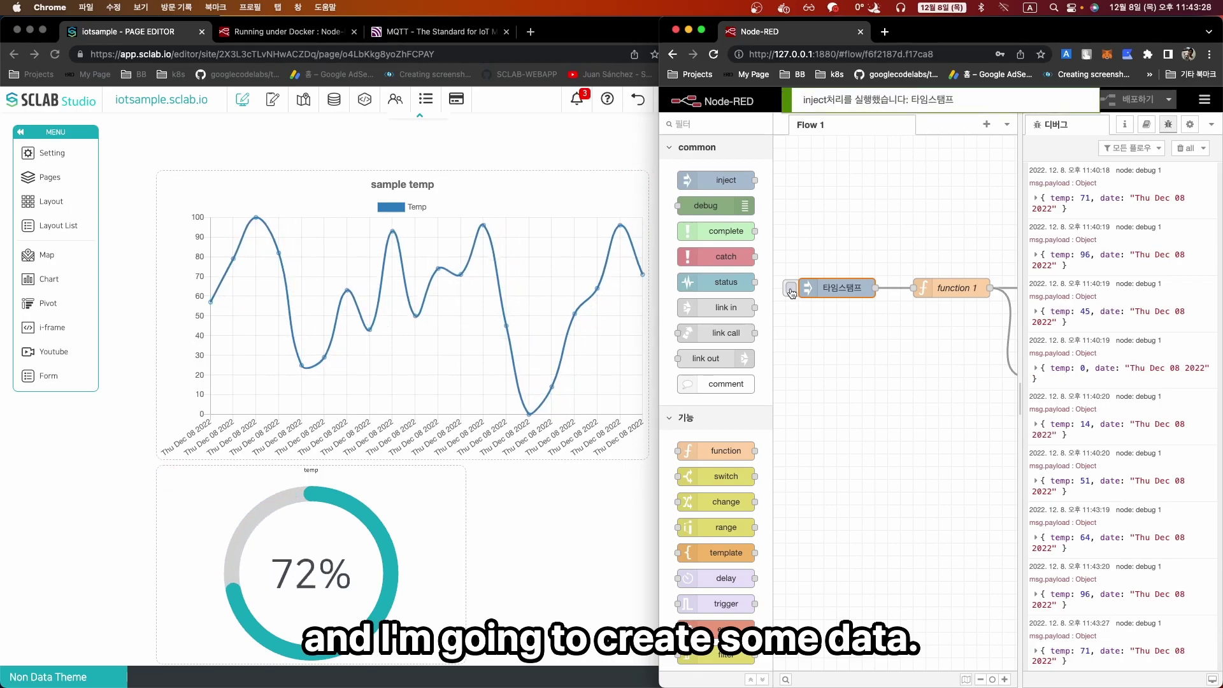
- Open the live site iotsample.sclab.io from the page editor and inject a series of temperature readings from Node-RED to test the threshold action
{"action": "left_click", "coordinate": [477, 523]}
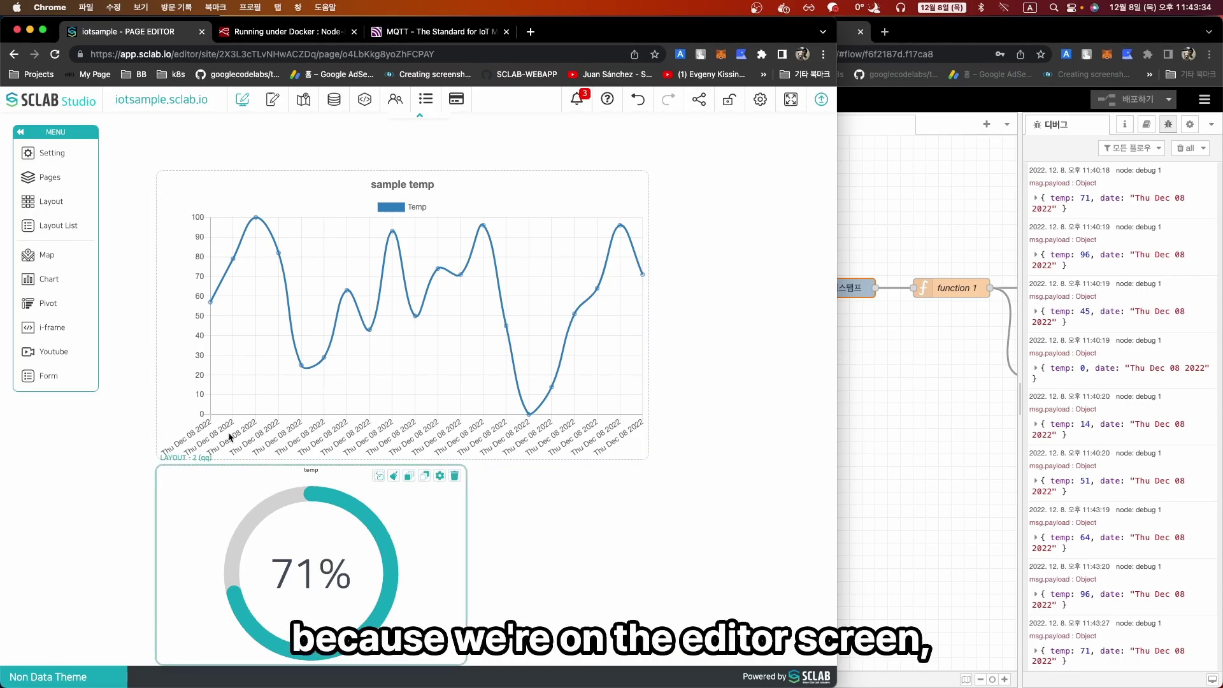
{"action": "left_click", "coordinate": [153, 104]}
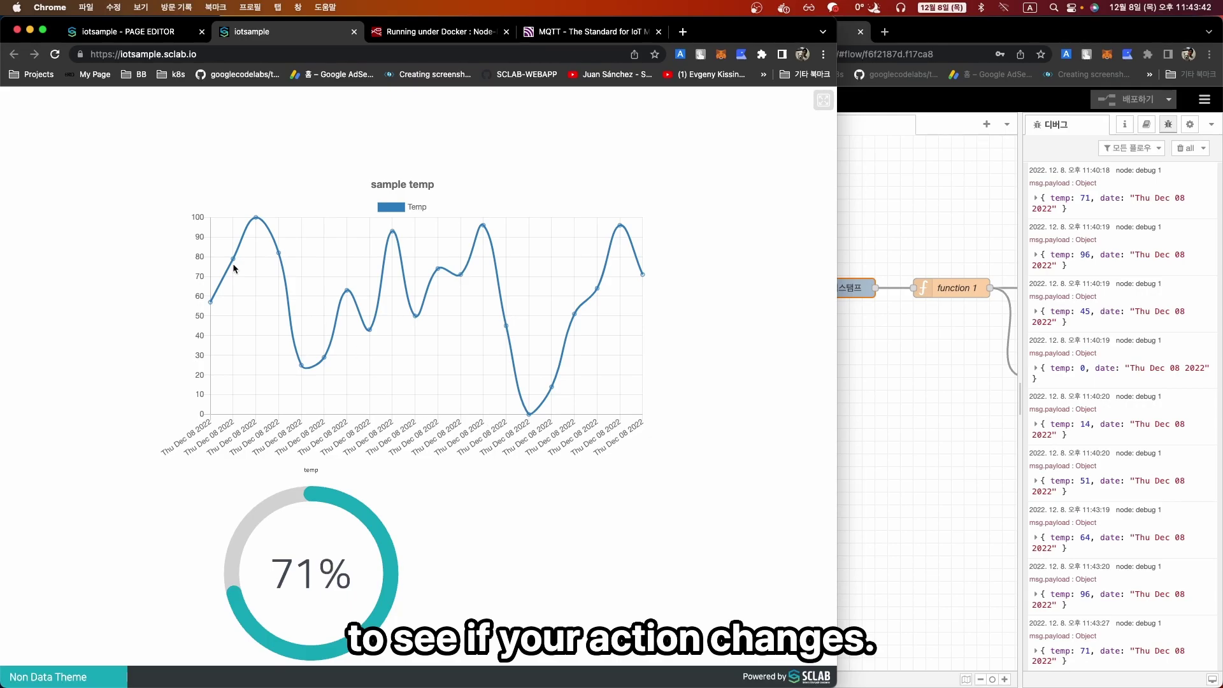
{"action": "left_click", "coordinate": [921, 443]}
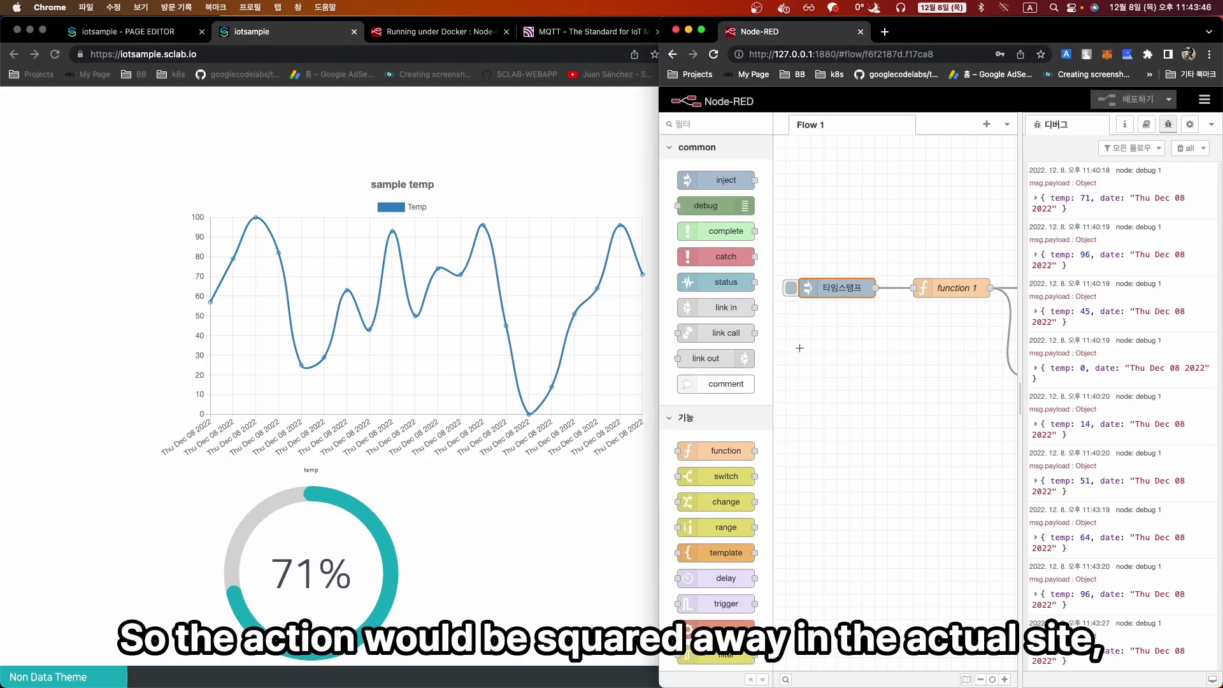
{"action": "left_click", "coordinate": [791, 291]}
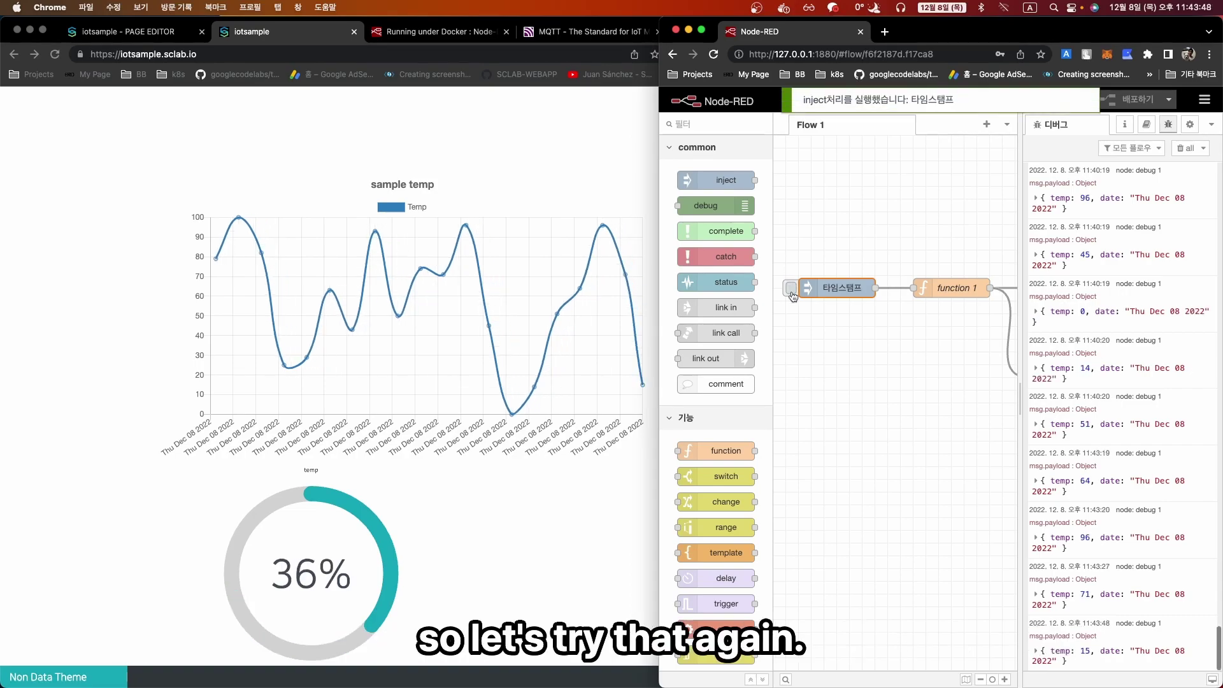
{"action": "left_click", "coordinate": [792, 293]}
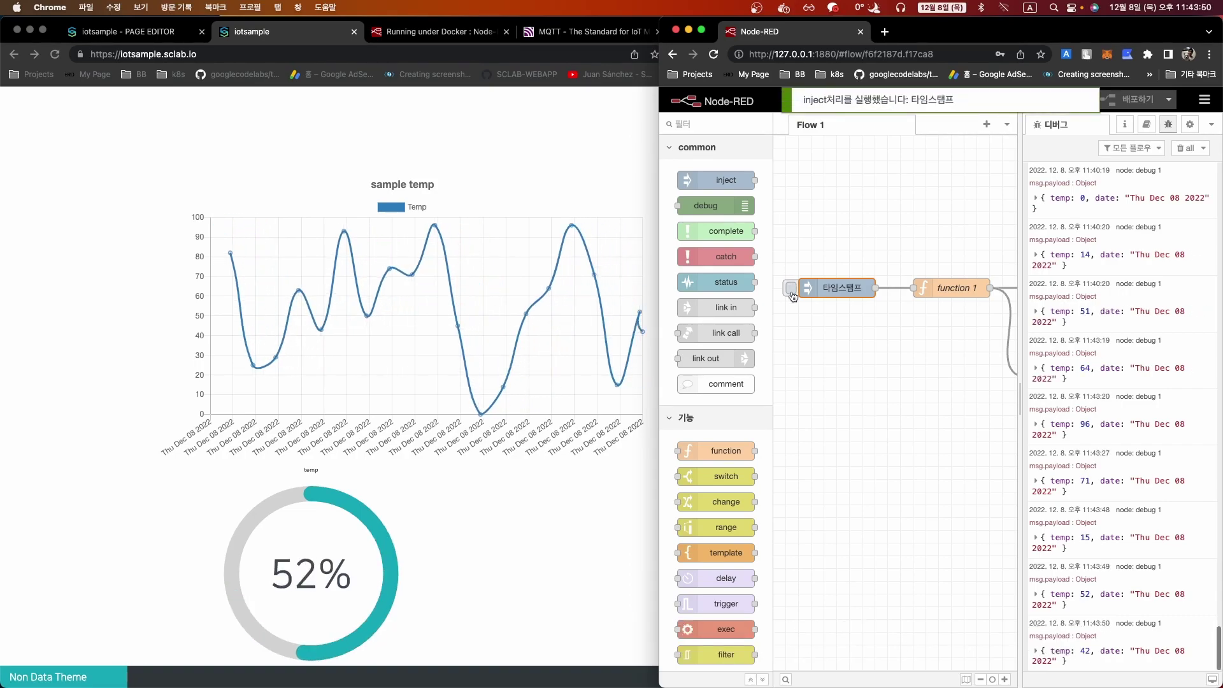
{"action": "left_click", "coordinate": [792, 293]}
{"action": "left_click", "coordinate": [791, 293]}
{"action": "left_click", "coordinate": [791, 293]}
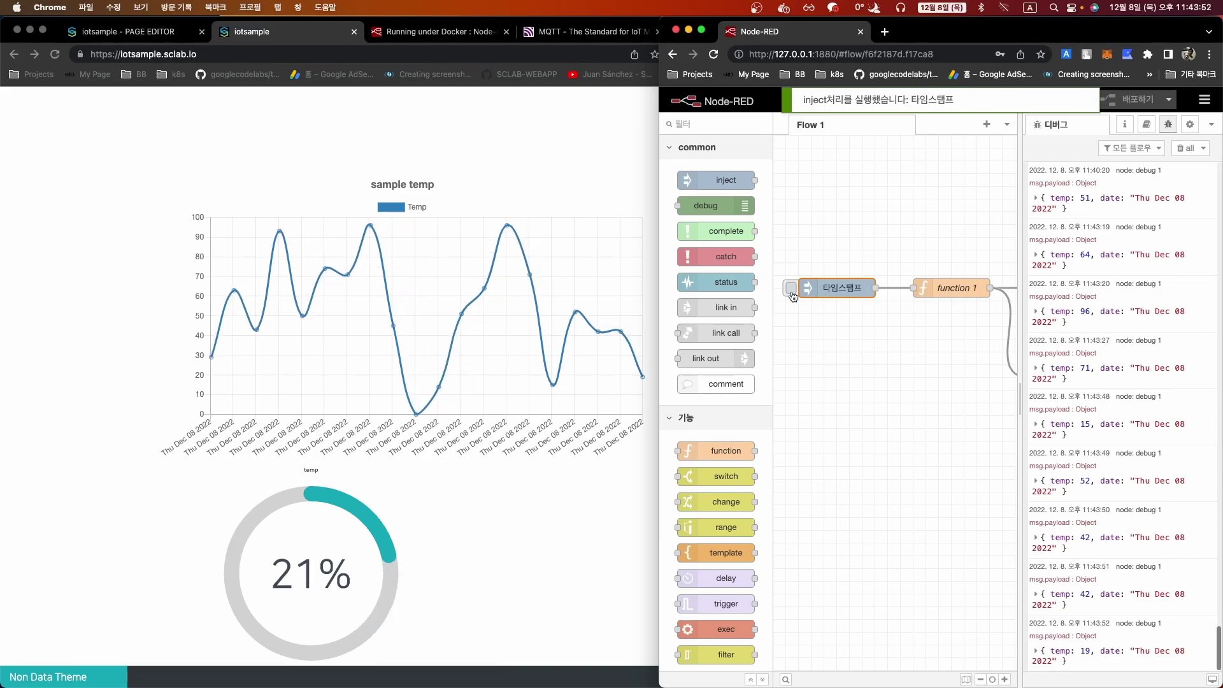
{"action": "left_click", "coordinate": [791, 293]}
{"action": "left_click", "coordinate": [792, 292]}
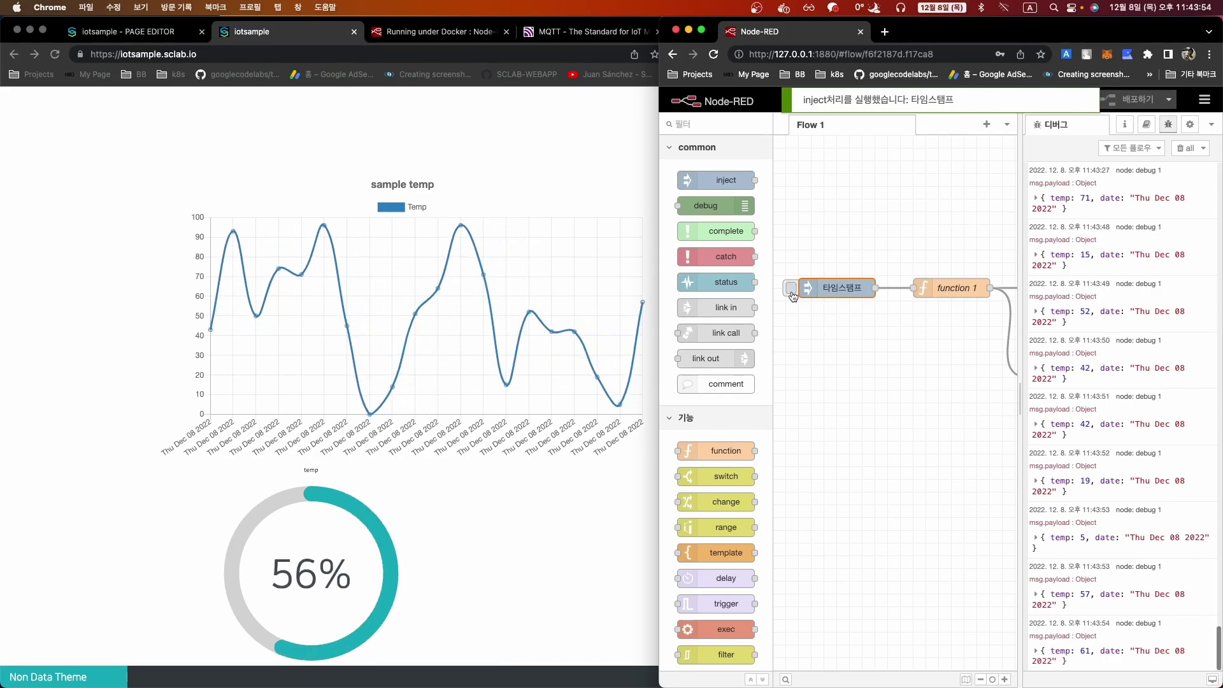
{"action": "left_click", "coordinate": [792, 292]}
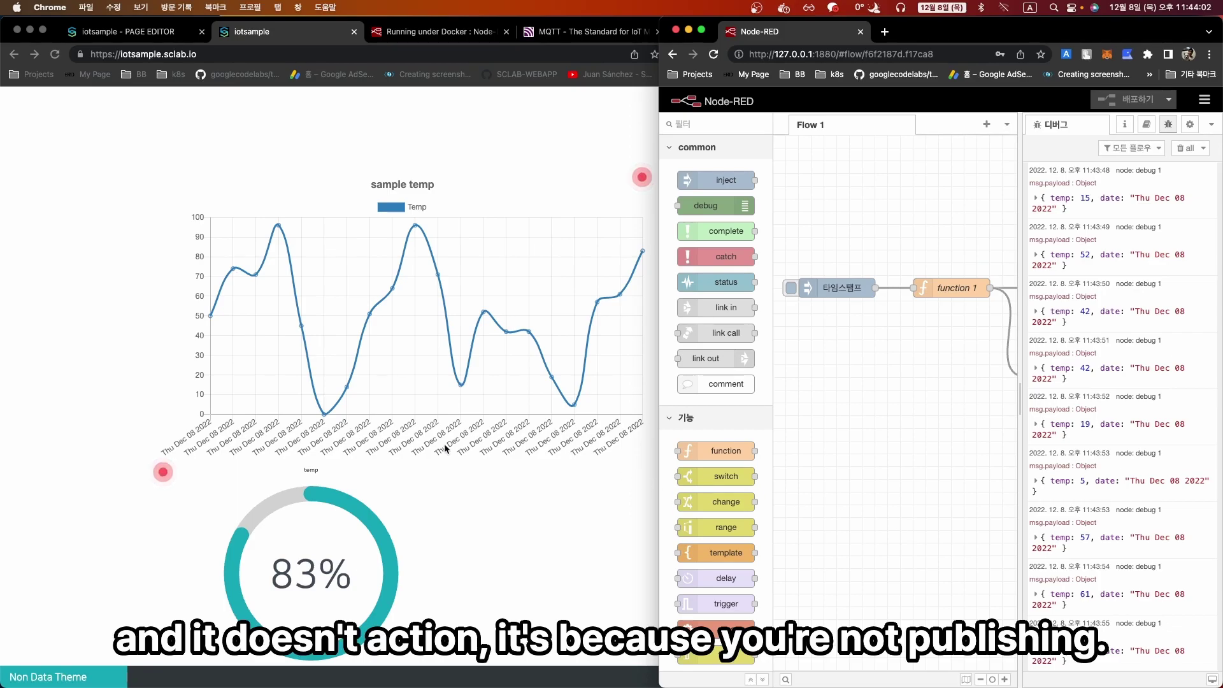
- Return to the SCLAB page editor and publish the site again
{"action": "left_click", "coordinate": [103, 358]}
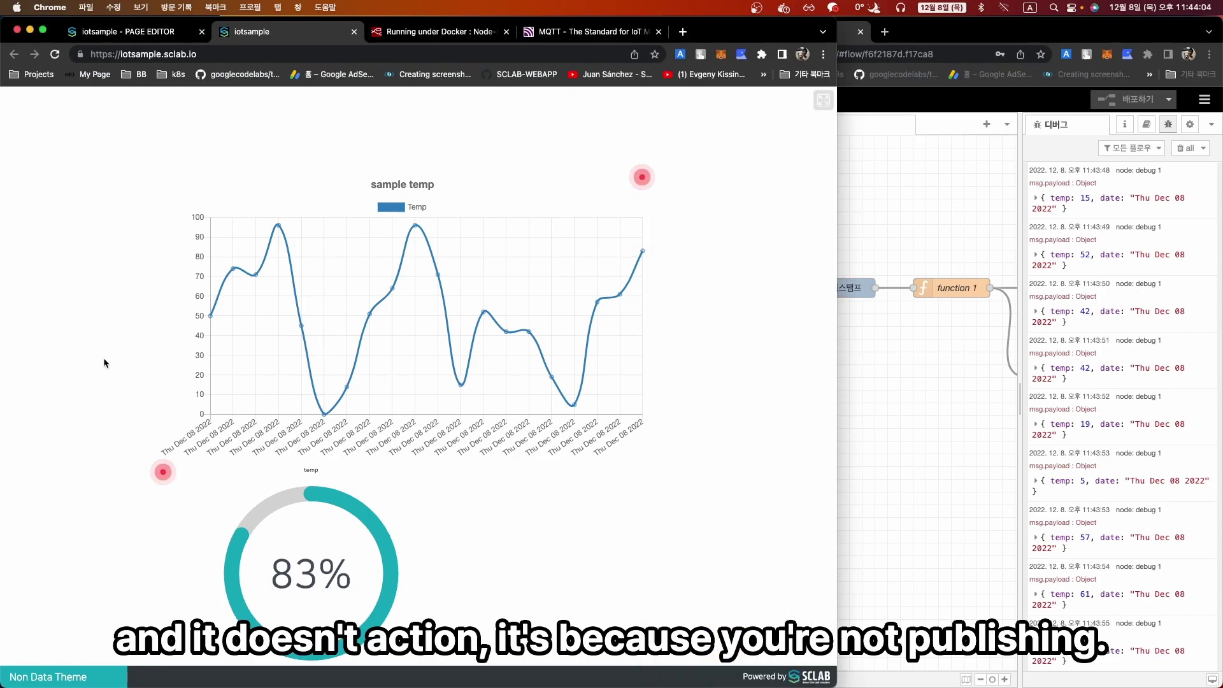
{"action": "left_click", "coordinate": [153, 33]}
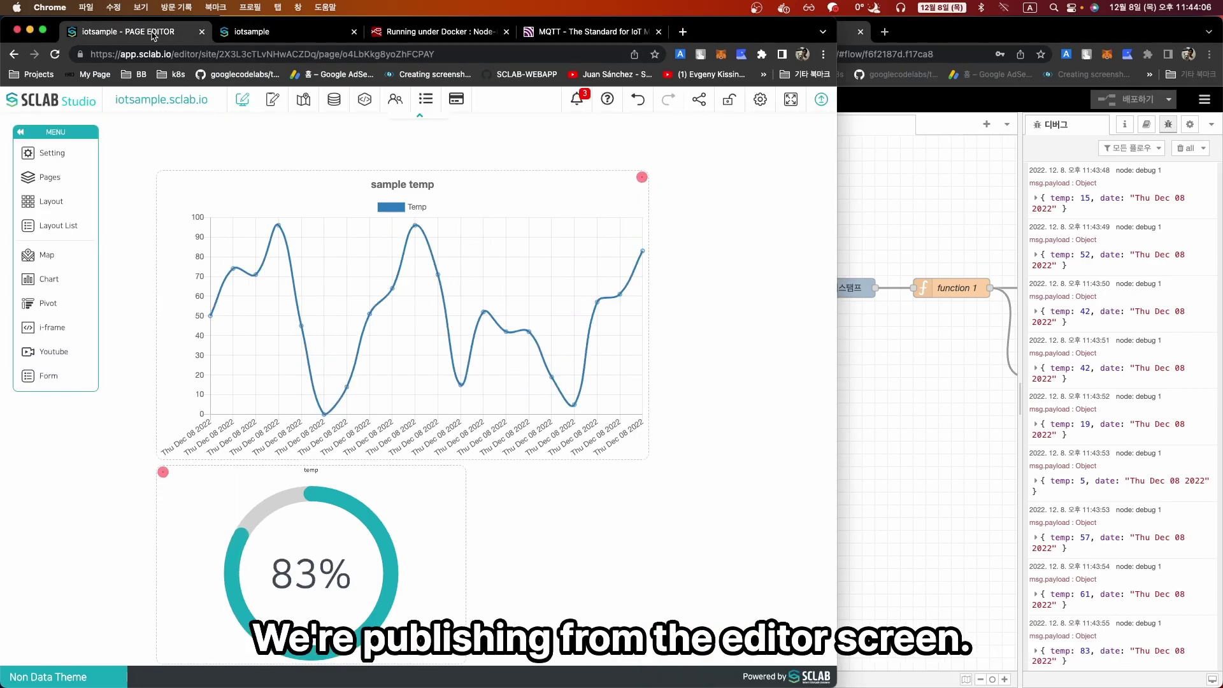
{"action": "left_click", "coordinate": [822, 100]}
{"action": "left_click", "coordinate": [382, 433]}
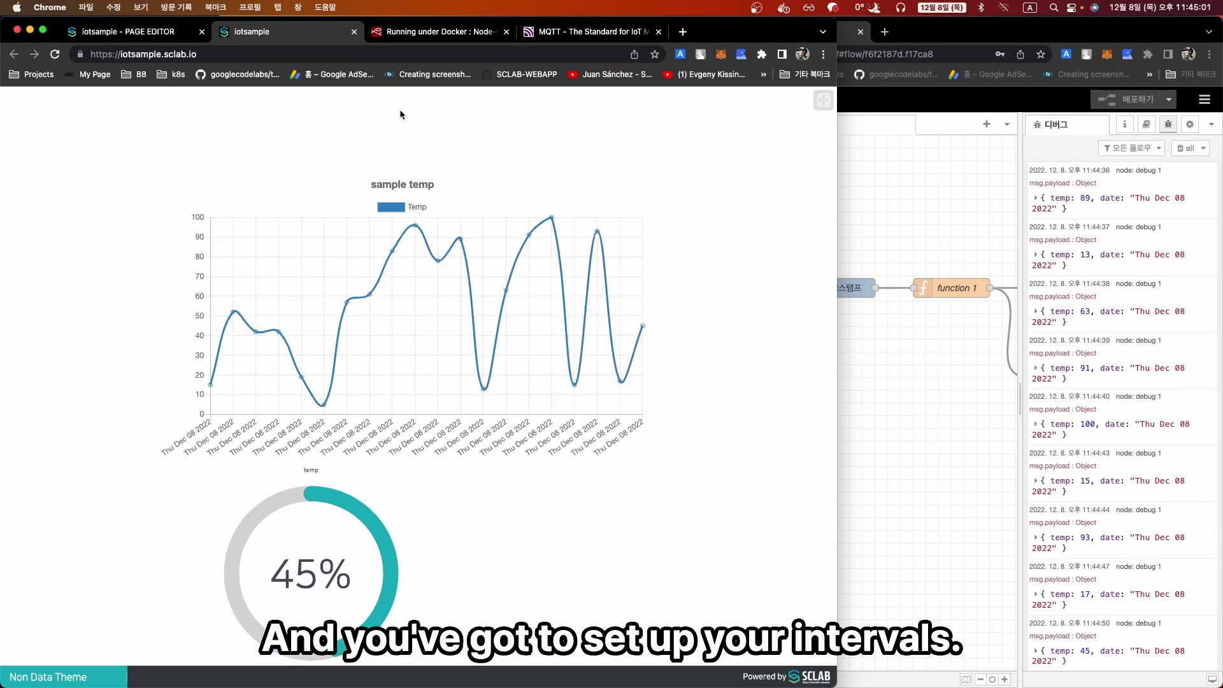
- Reopen the sample temp chart in the data editor, set its threshold interval to 1 Second and save the chart
{"action": "left_click", "coordinate": [99, 38]}
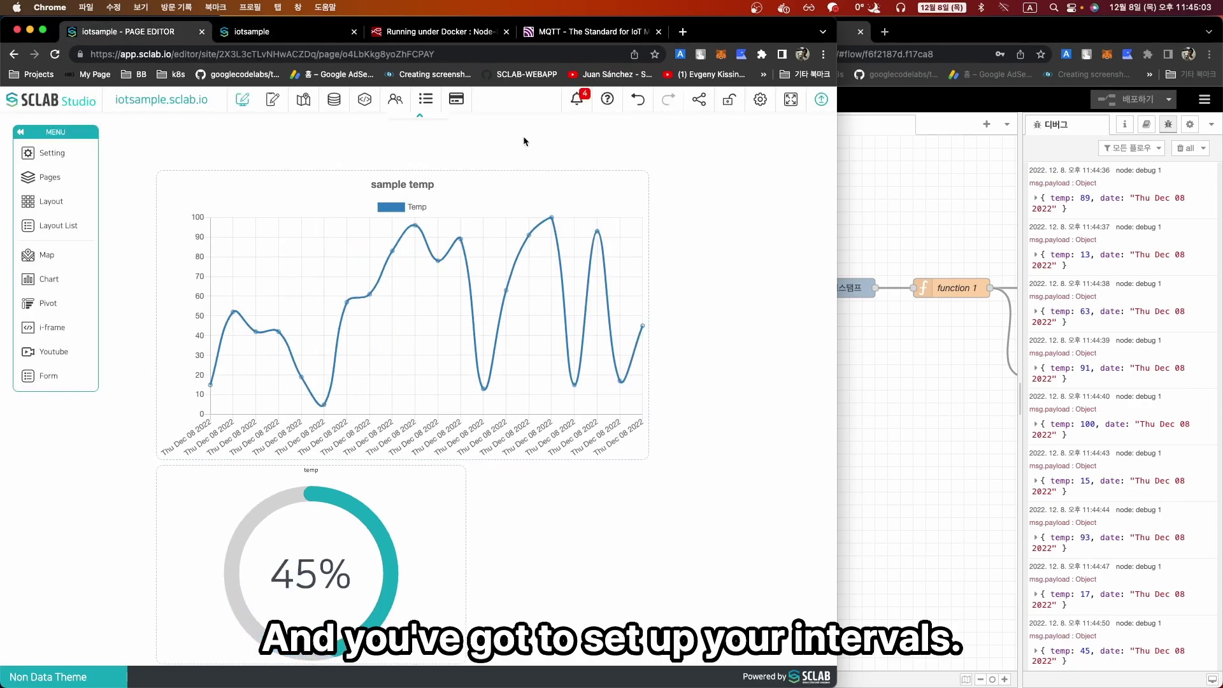
{"action": "left_click", "coordinate": [334, 99]}
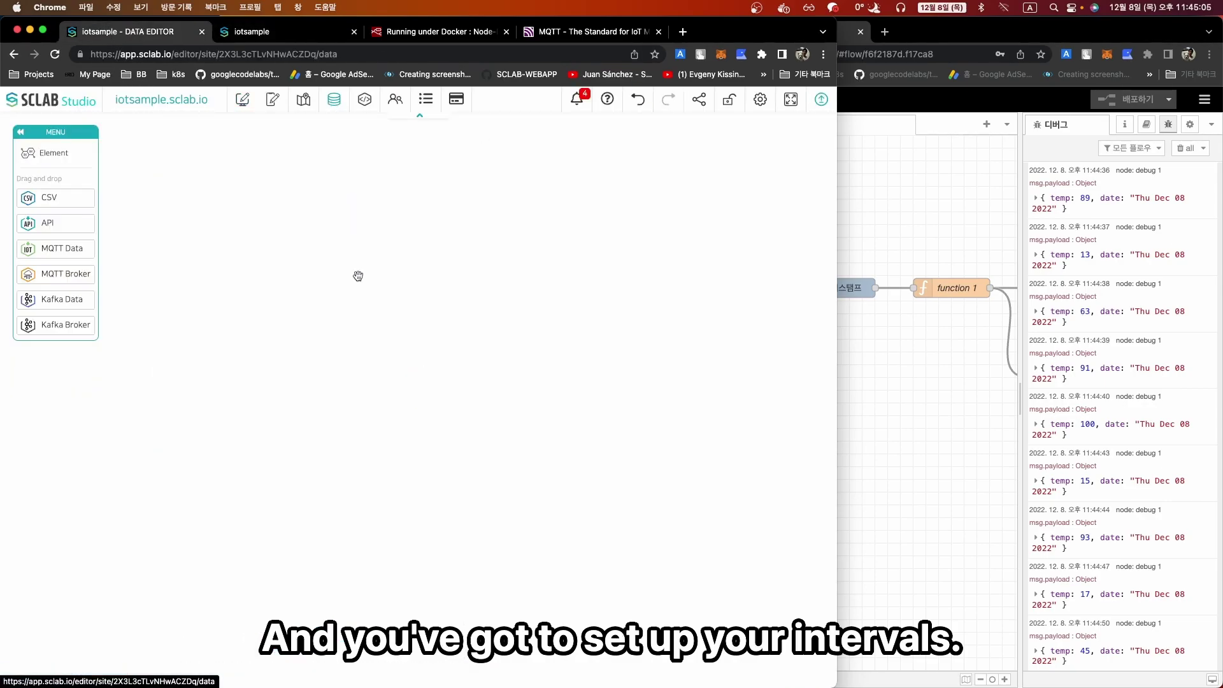
{"action": "left_click", "coordinate": [317, 321]}
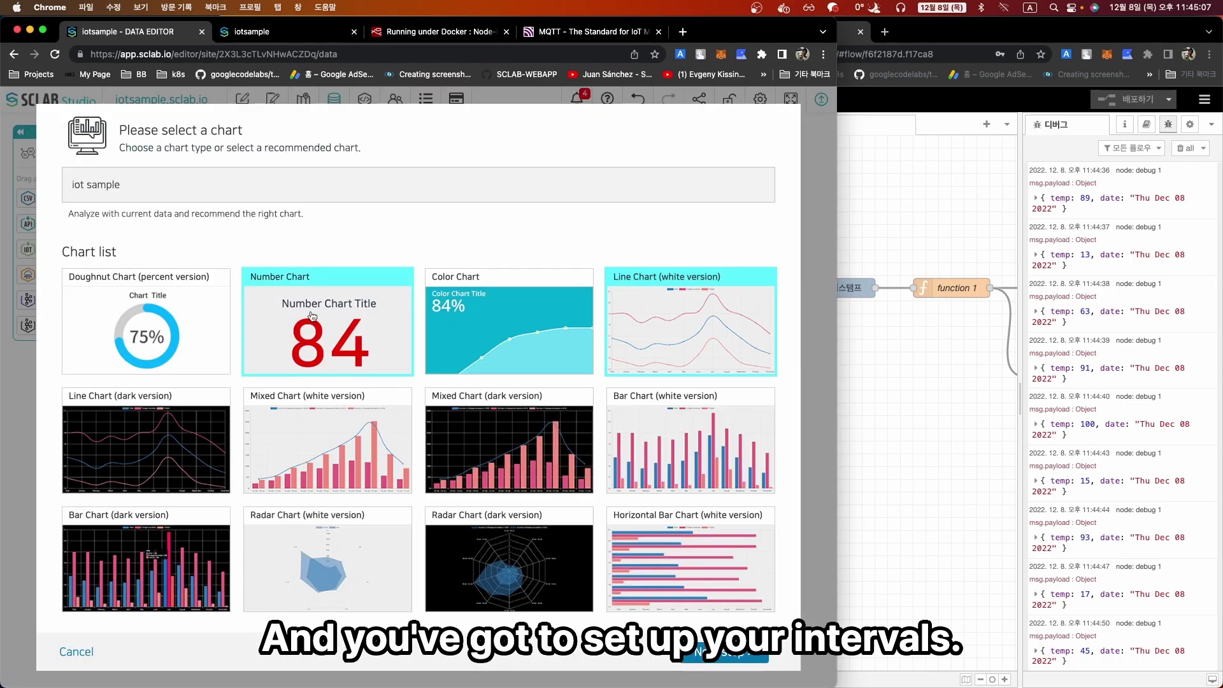
{"action": "left_click", "coordinate": [726, 657]}
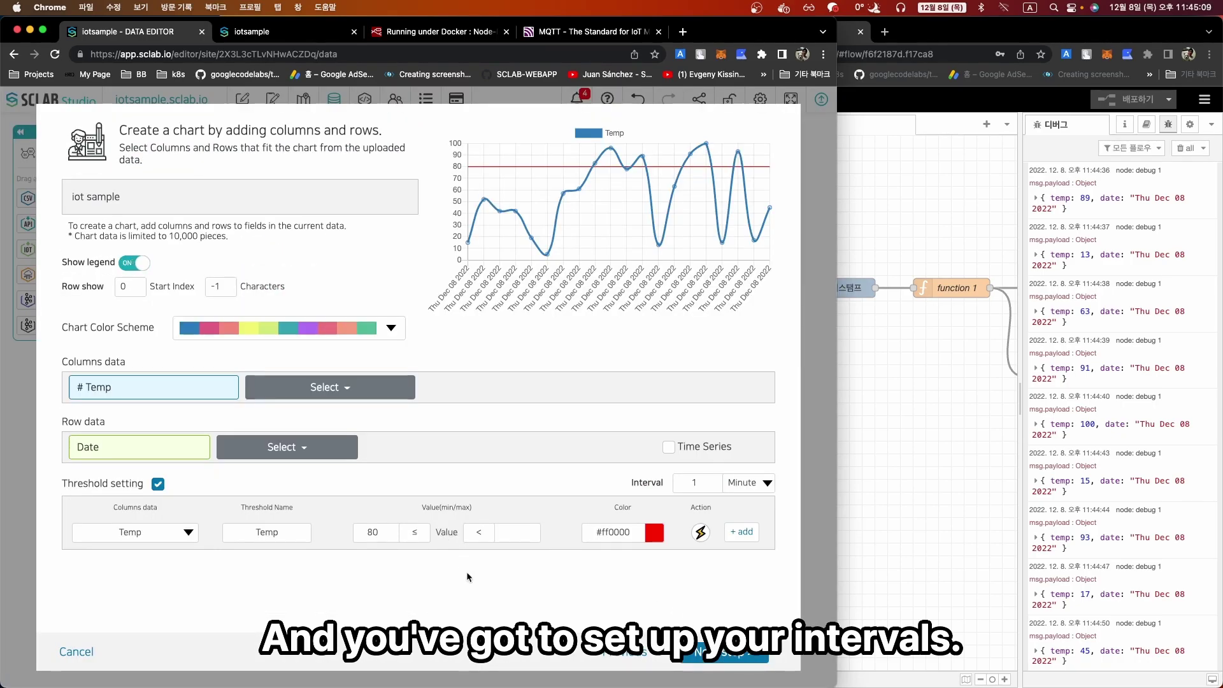
{"action": "double_click", "coordinate": [692, 486]}
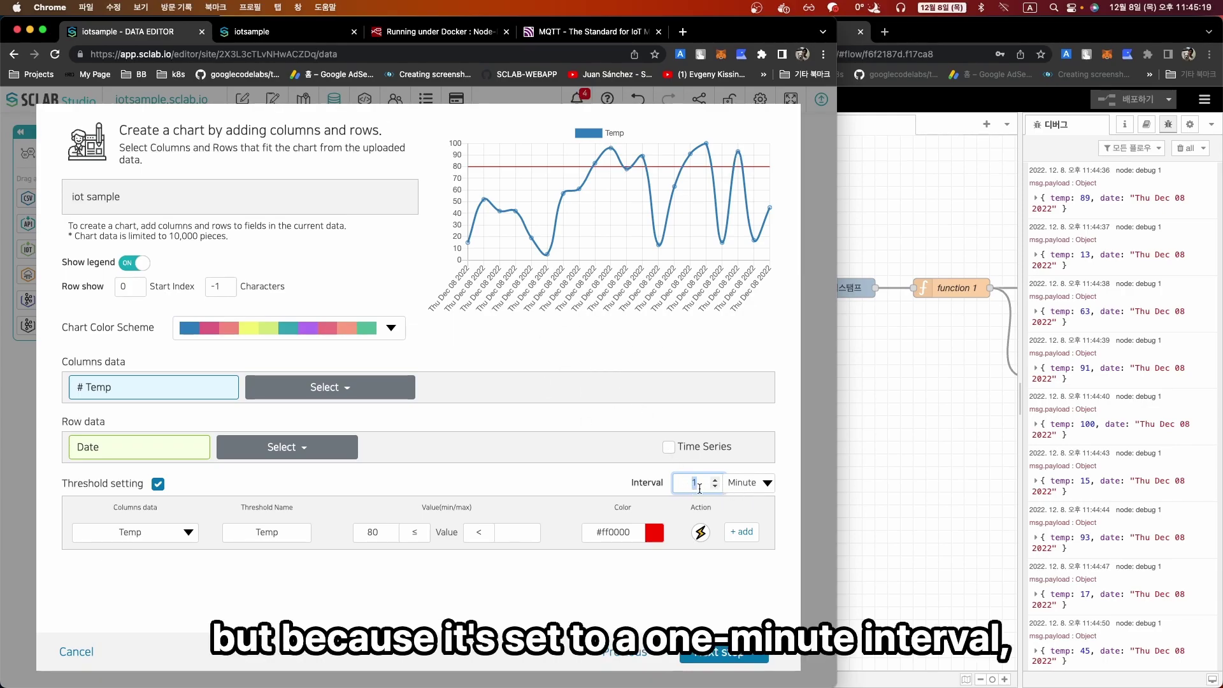
{"action": "left_click", "coordinate": [748, 485]}
{"action": "left_click", "coordinate": [744, 468]}
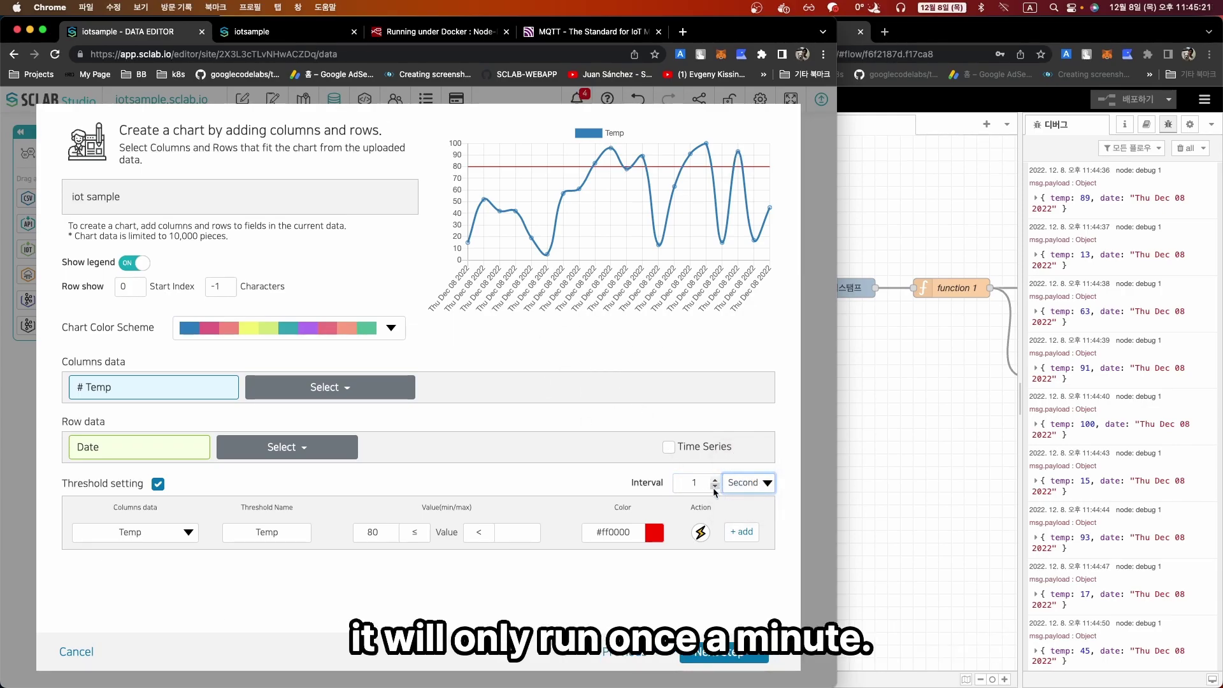
{"action": "double_click", "coordinate": [684, 485]}
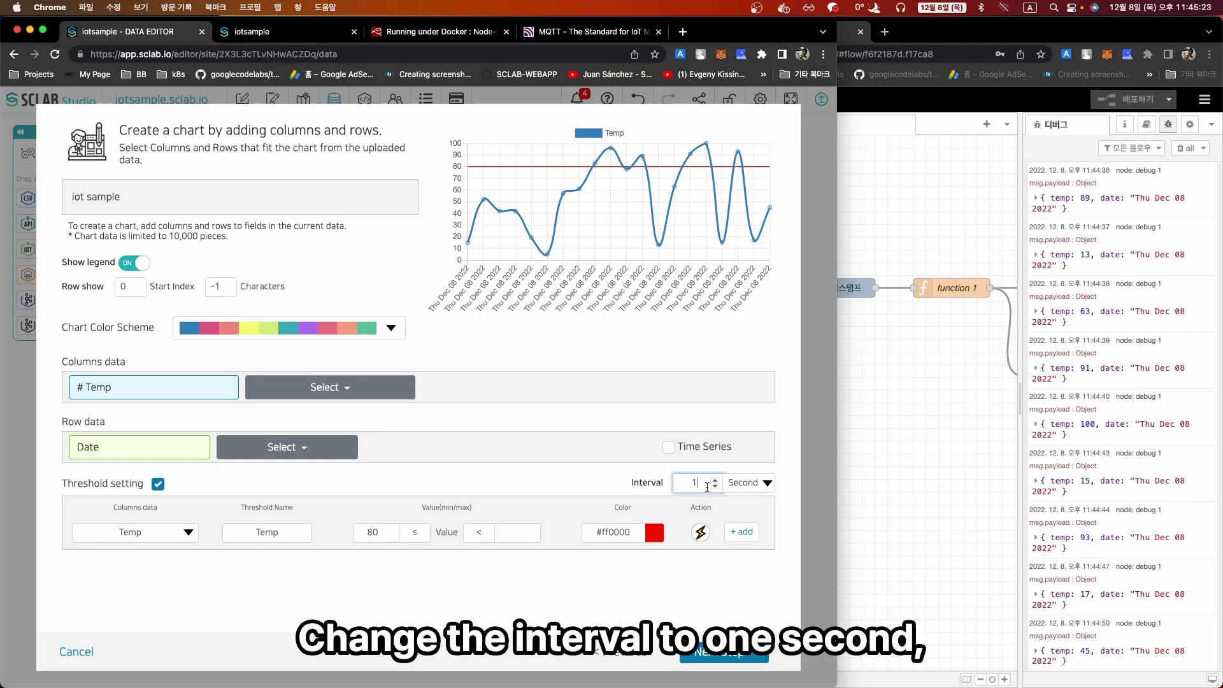
{"action": "left_click", "coordinate": [640, 595]}
{"action": "left_click", "coordinate": [704, 663]}
{"action": "left_click", "coordinate": [725, 655]}
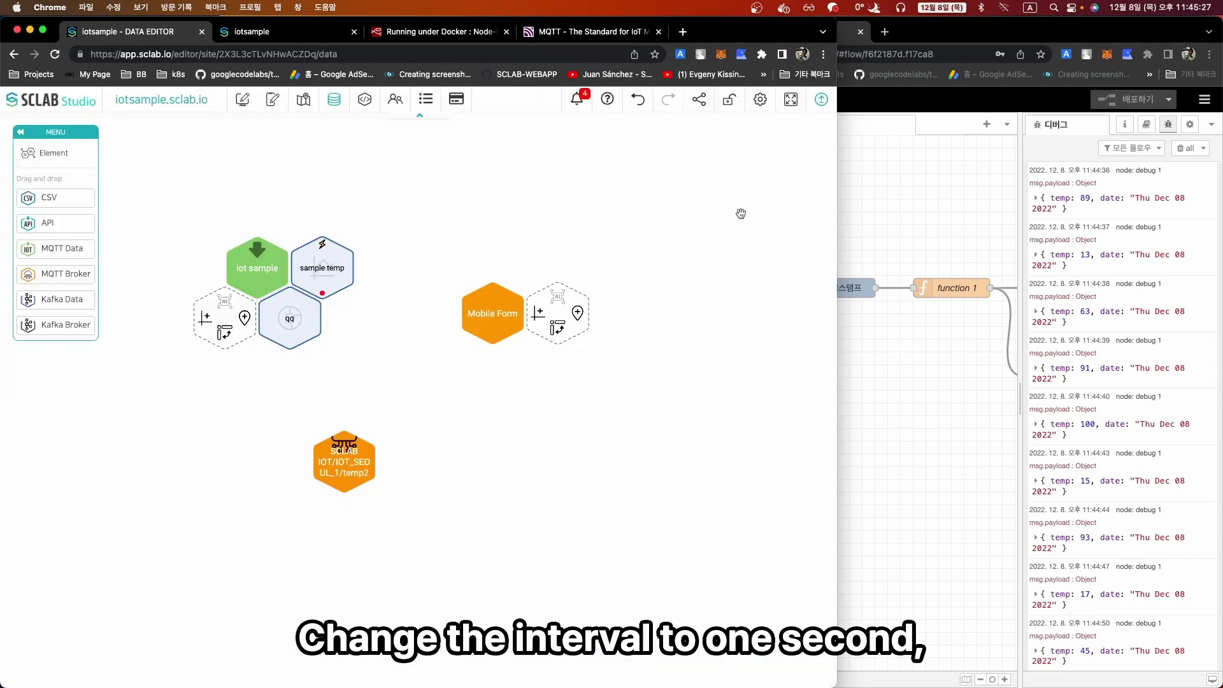
- Publish the site with the new chart interval and go back to the live iotsample site
{"action": "left_click", "coordinate": [822, 100]}
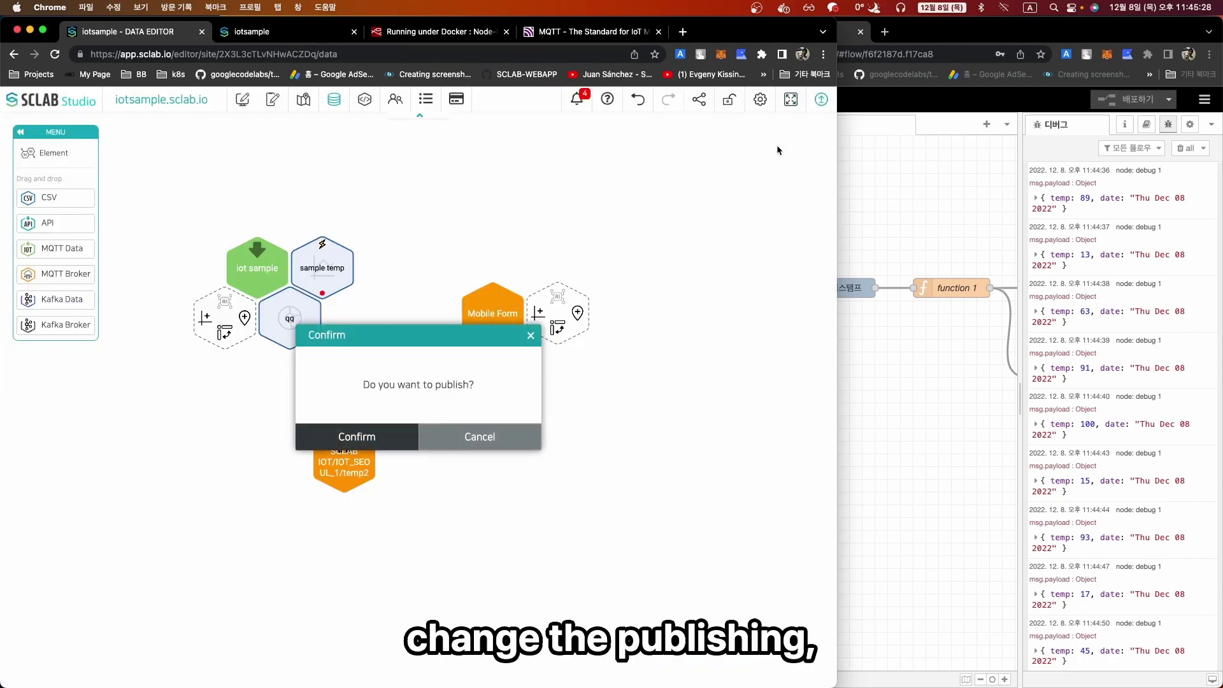
{"action": "left_click", "coordinate": [403, 424]}
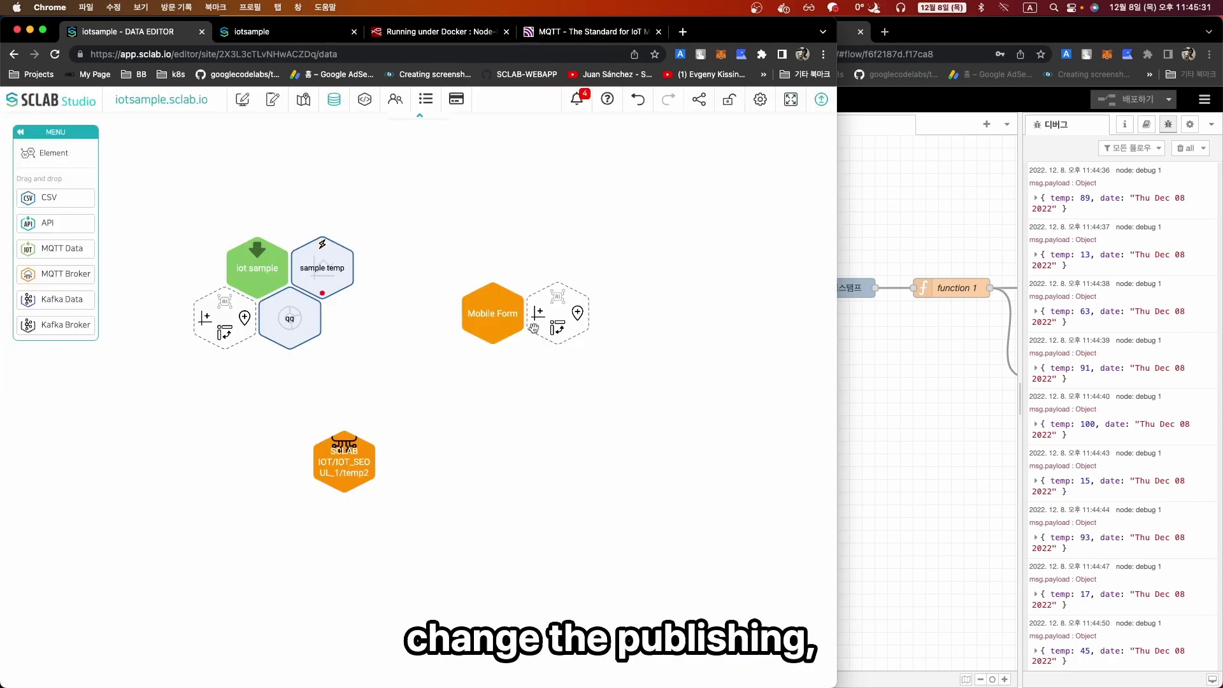
{"action": "left_click", "coordinate": [299, 32]}
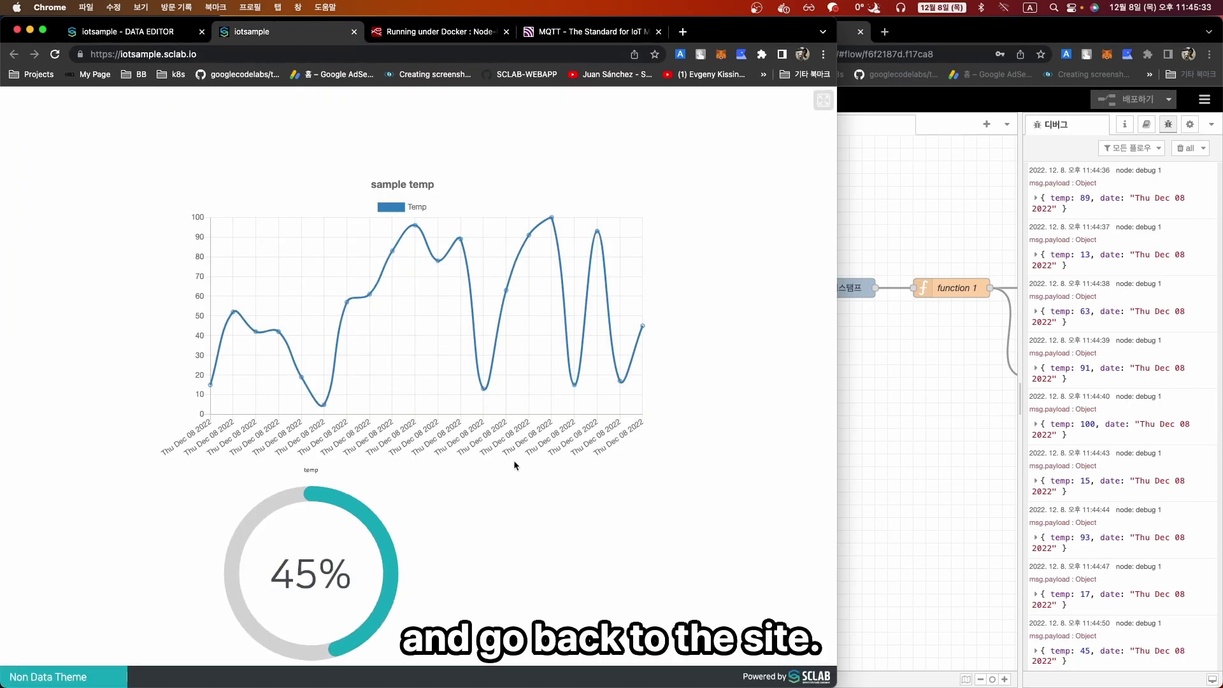
- Inject temperature readings from Node-RED until one exceeds the 80 threshold and triggers the layout change on the live site
{"action": "left_click", "coordinate": [862, 423]}
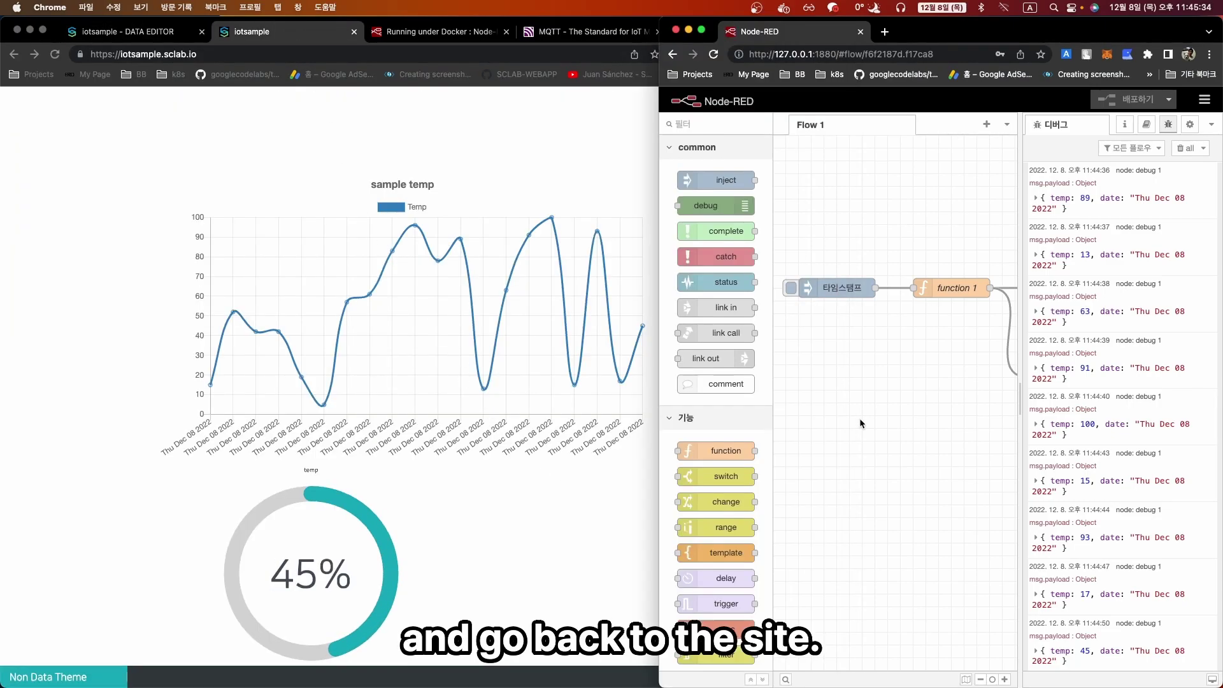
{"action": "left_click", "coordinate": [790, 292]}
{"action": "left_click", "coordinate": [790, 292]}
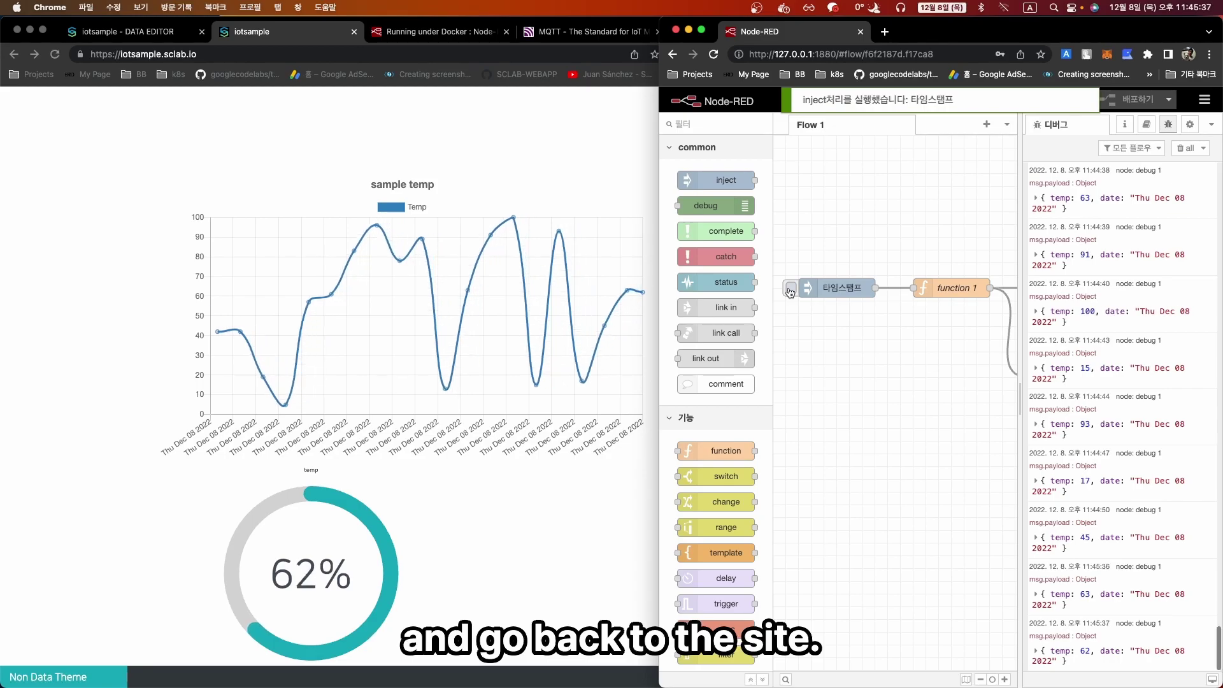
{"action": "left_click", "coordinate": [790, 292]}
{"action": "left_click", "coordinate": [790, 293]}
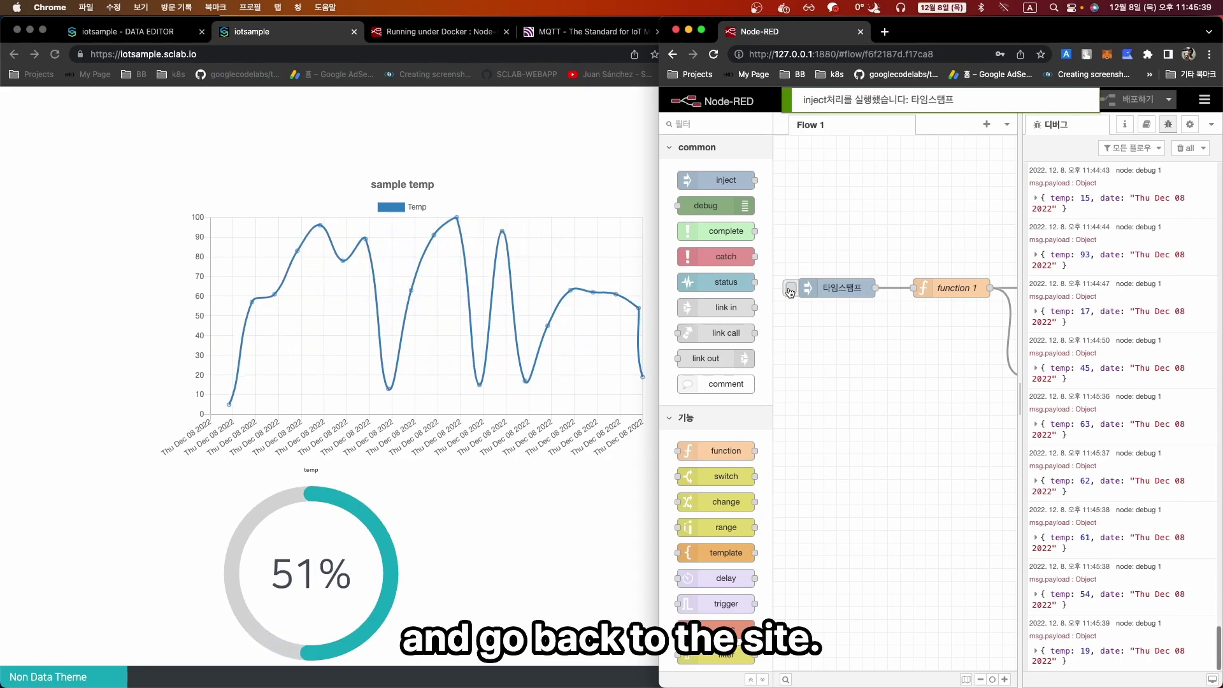
{"action": "left_click", "coordinate": [790, 292]}
{"action": "left_click", "coordinate": [790, 292]}
{"action": "left_click", "coordinate": [790, 292]}
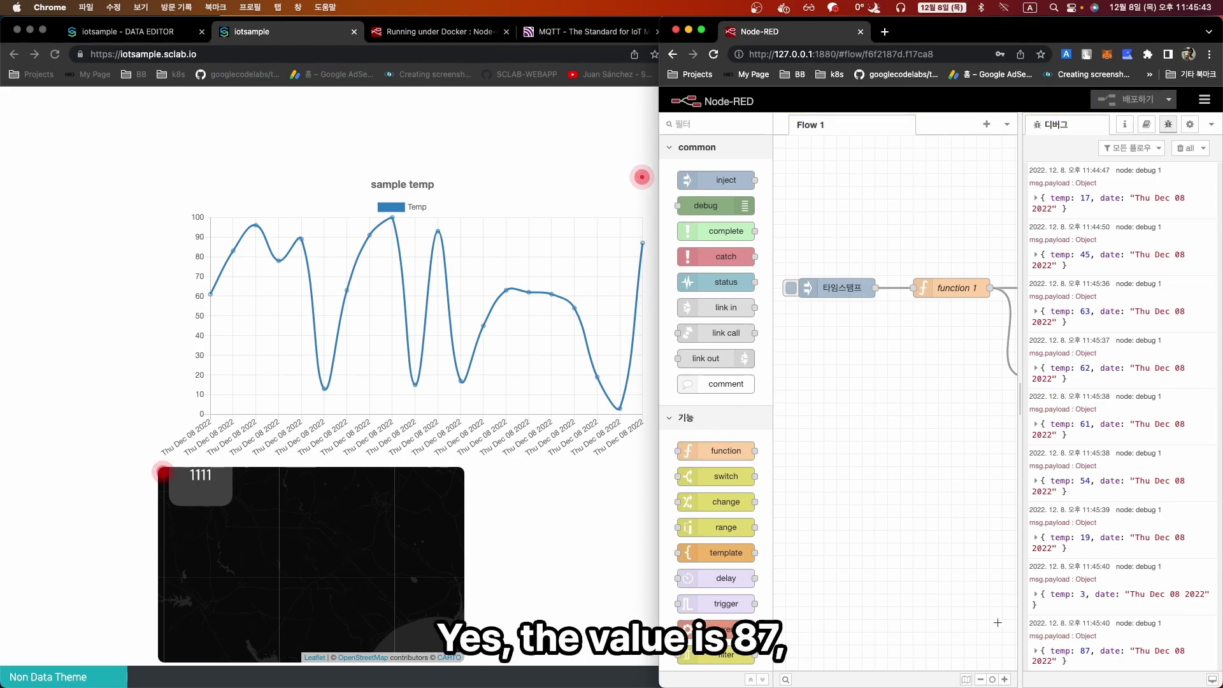
- Examine the live site's threshold alarms and pan the map to bring the 1111 rectangle fully into view
{"action": "left_click", "coordinate": [614, 534]}
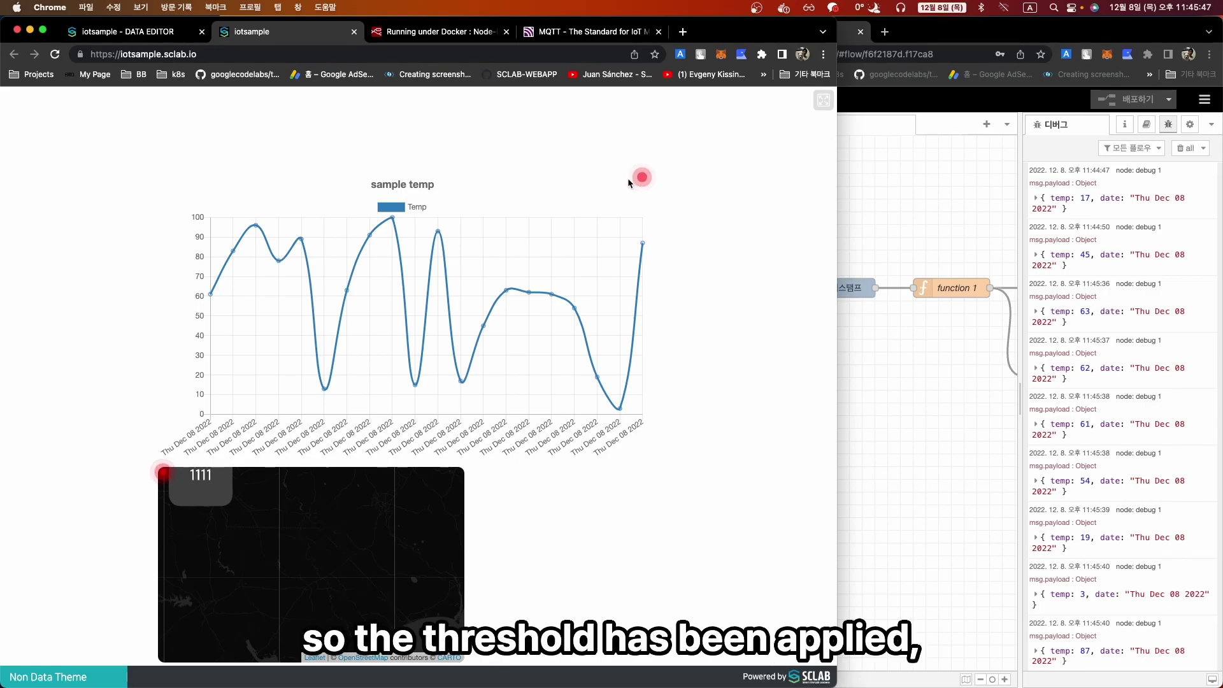
{"action": "left_click_drag", "start_coordinate": [275, 513], "coordinate": [304, 552]}
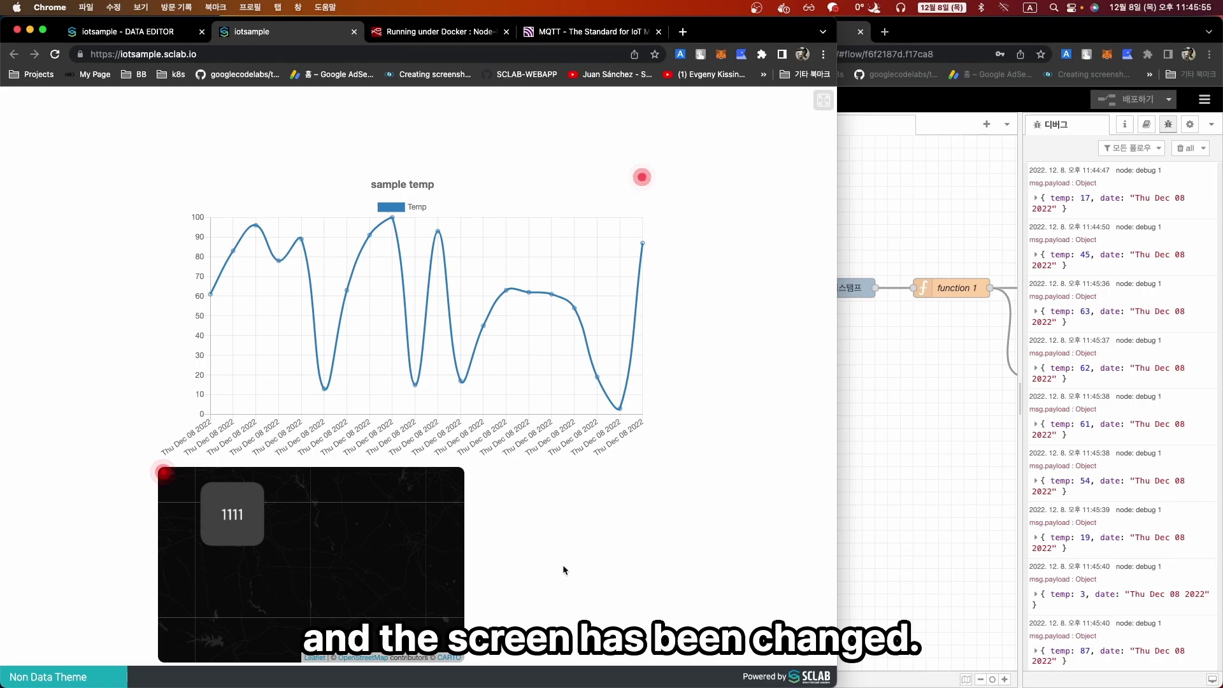
- Reload the live site and inject more Node-RED readings to trigger the change to the map layout again
{"action": "key", "text": "super+r"}
{"action": "left_click", "coordinate": [896, 469]}
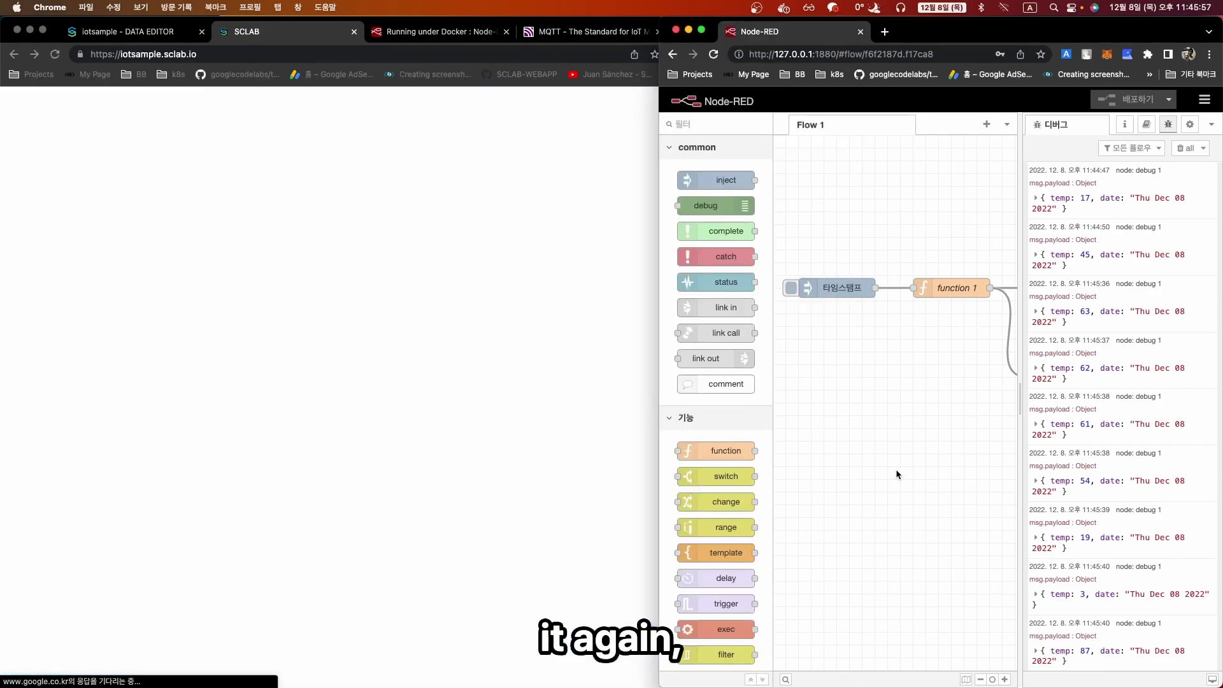
{"action": "left_click", "coordinate": [792, 291]}
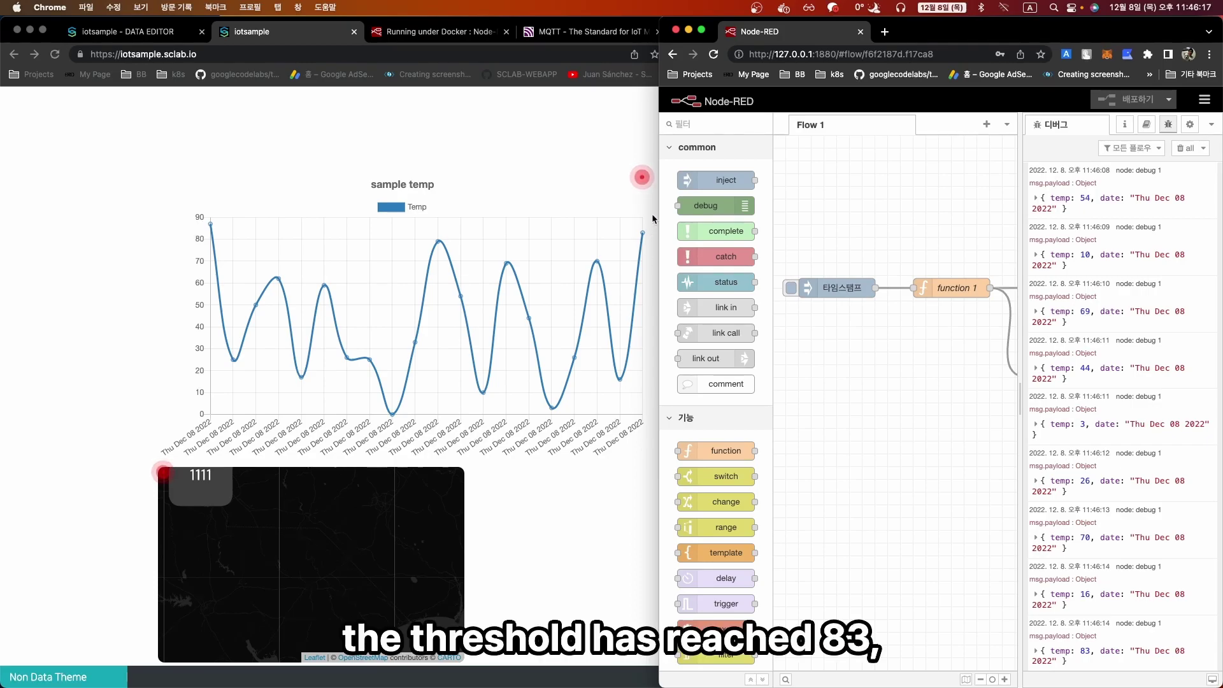
{"action": "left_click", "coordinate": [642, 237]}
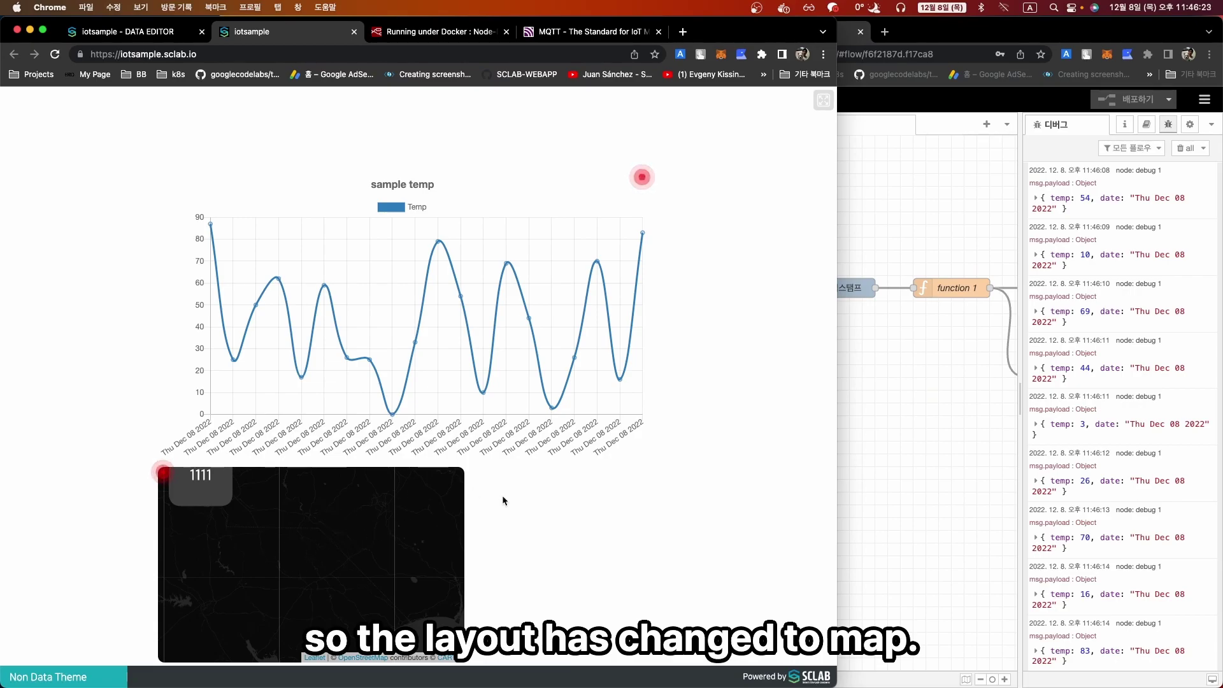
- Review the threshold action settings of the sample temp chart in the data editor and leave the chart without changes
{"action": "key", "text": "ctrl+shift+Tab"}
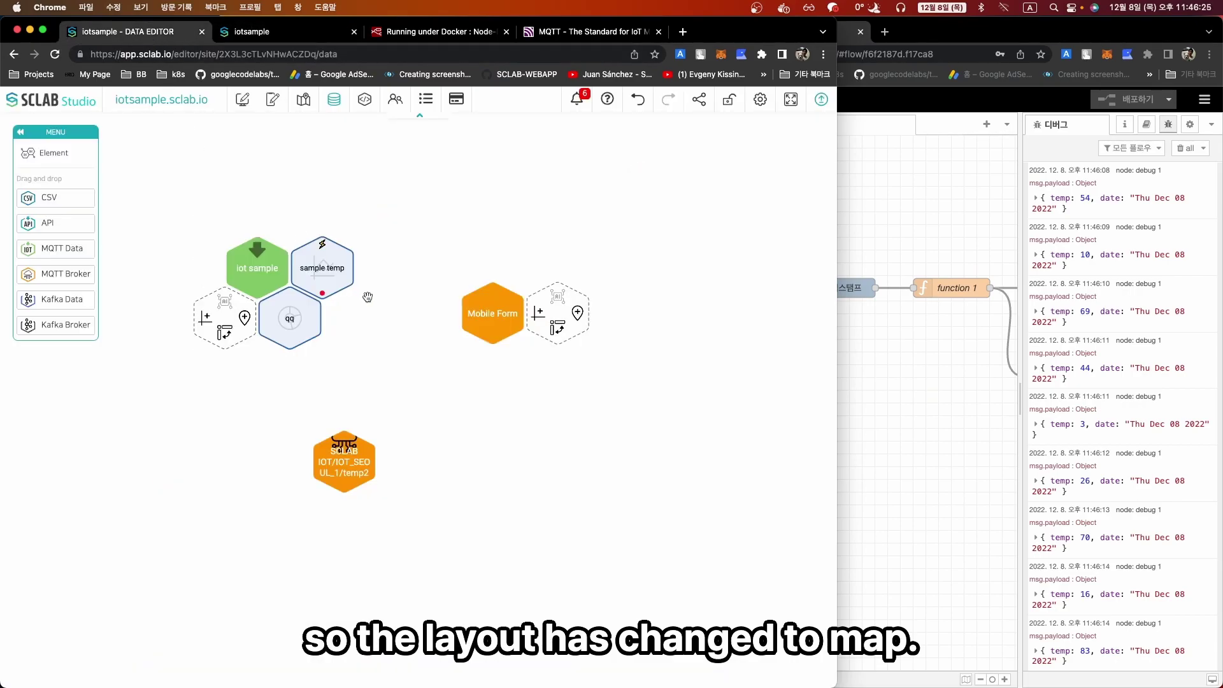
{"action": "left_click", "coordinate": [311, 311]}
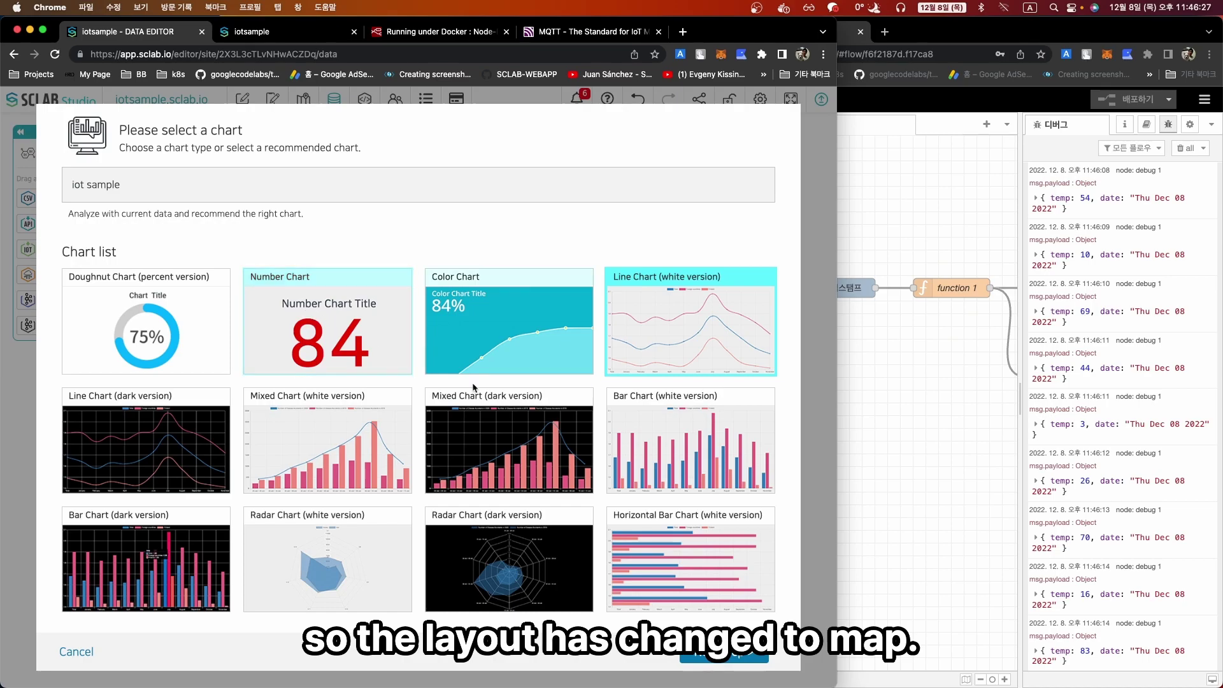
{"action": "left_click", "coordinate": [693, 656]}
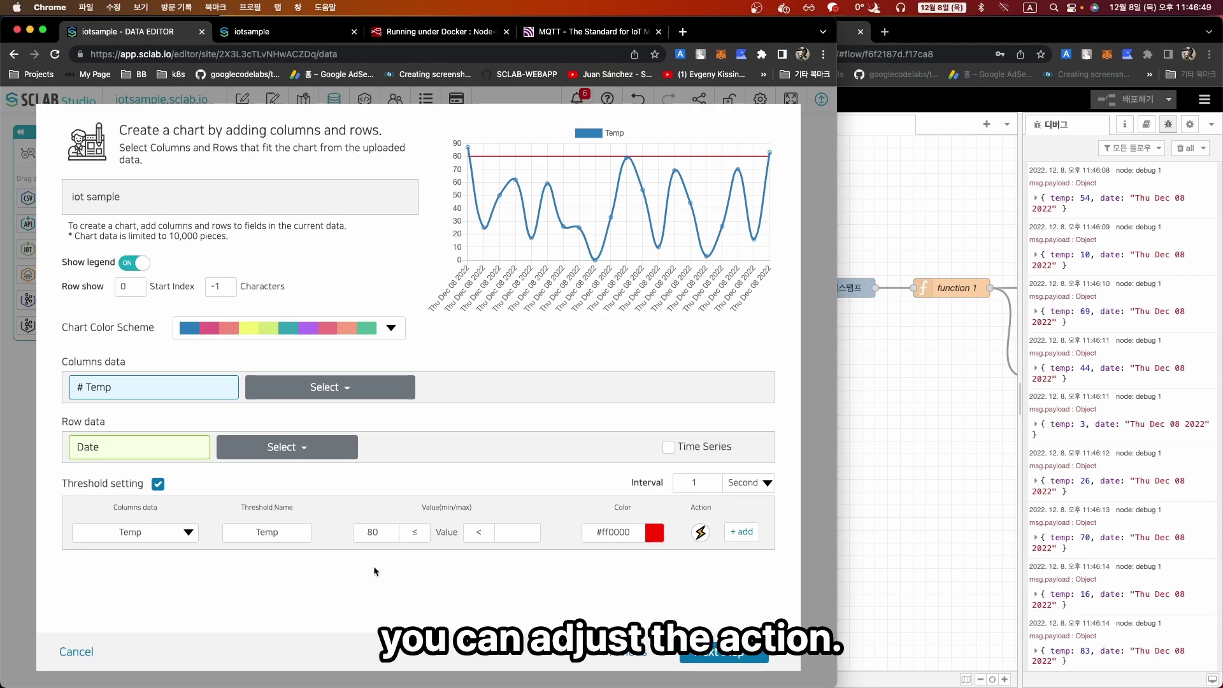
{"action": "left_click", "coordinate": [701, 534]}
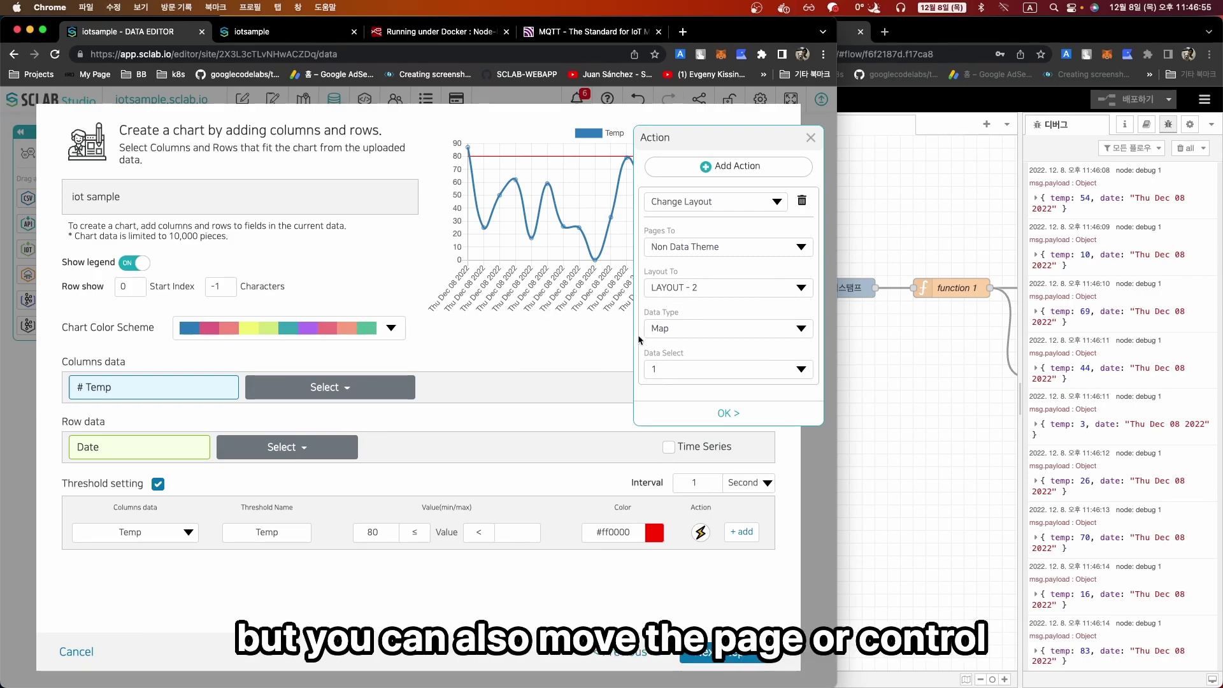
{"action": "left_click", "coordinate": [812, 138]}
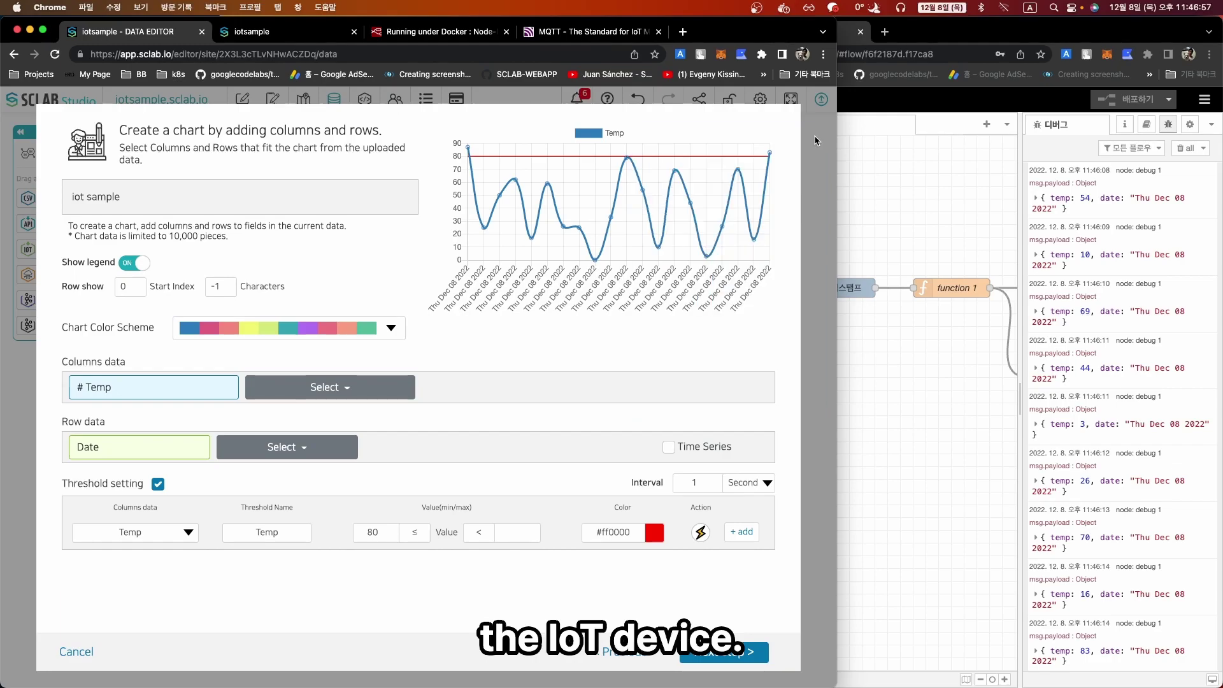
{"action": "left_click", "coordinate": [76, 651]}
{"action": "left_click", "coordinate": [167, 471]}
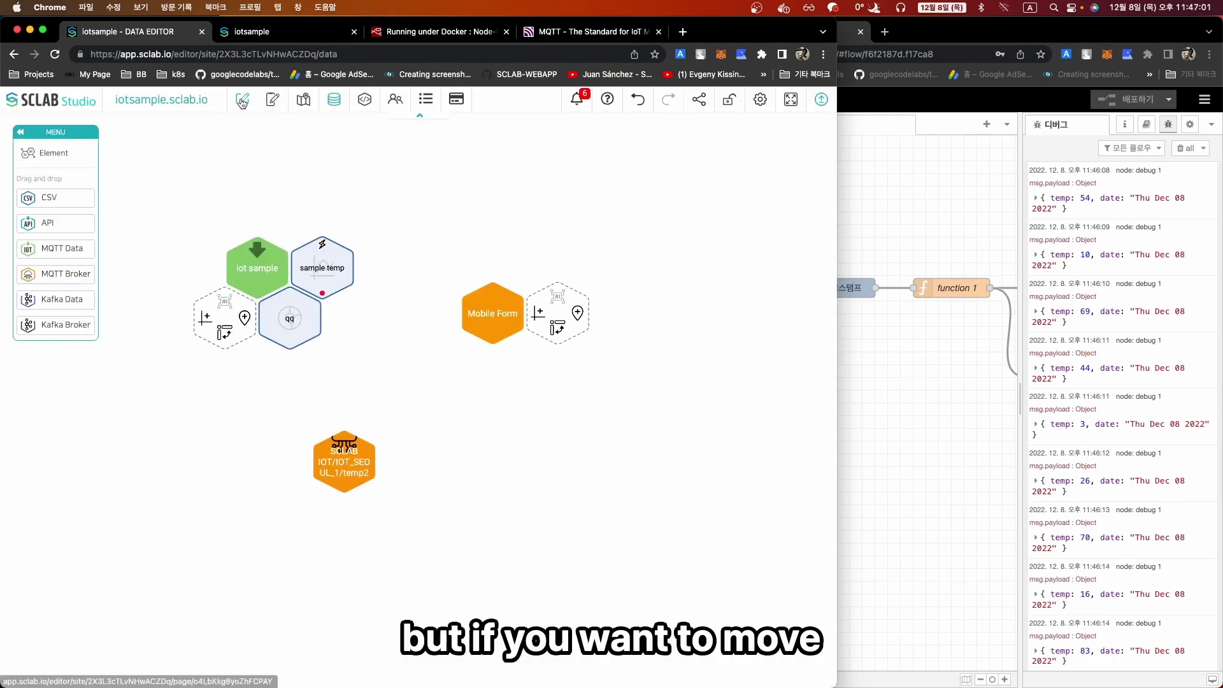
- Add a second page category to the site in the page editor and open its empty page
{"action": "left_click", "coordinate": [242, 100]}
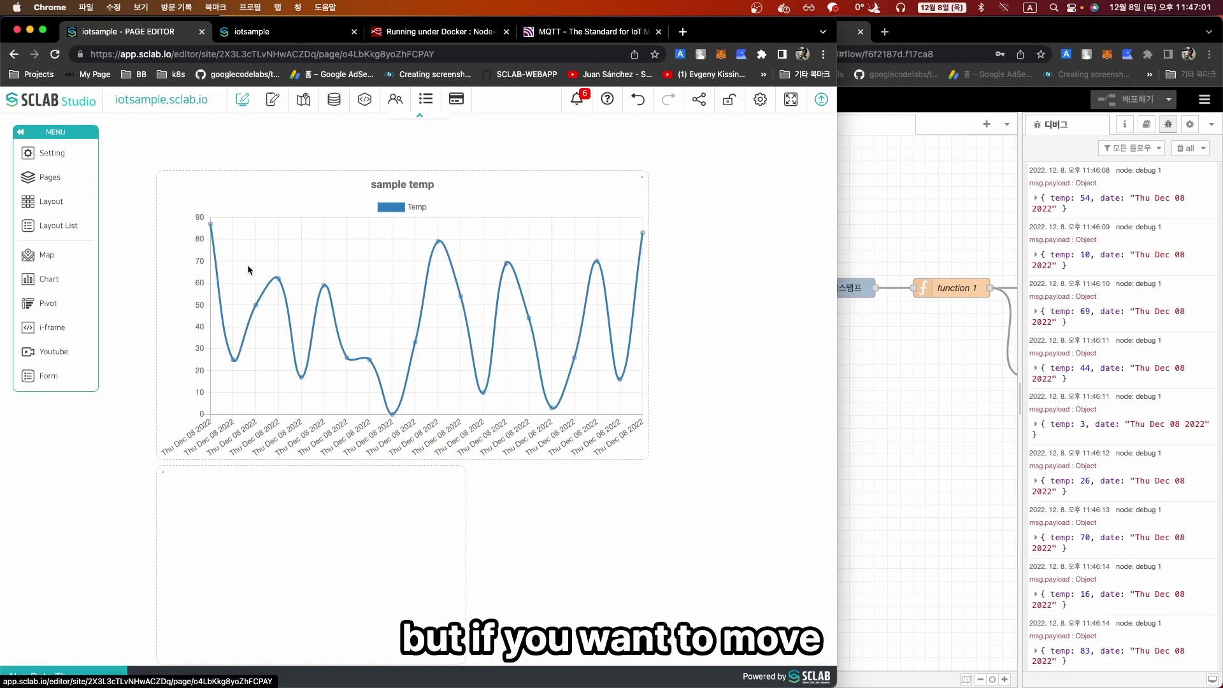
{"action": "left_click", "coordinate": [54, 177]}
{"action": "left_click", "coordinate": [274, 197]}
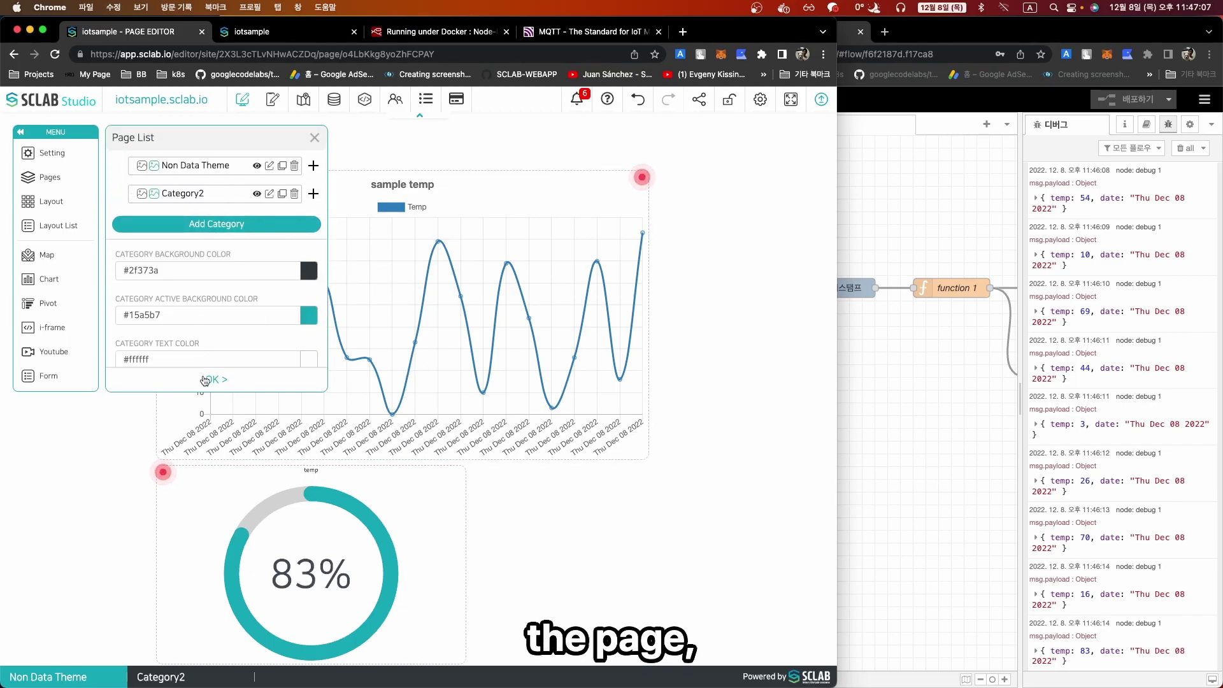
{"action": "left_click", "coordinate": [205, 380]}
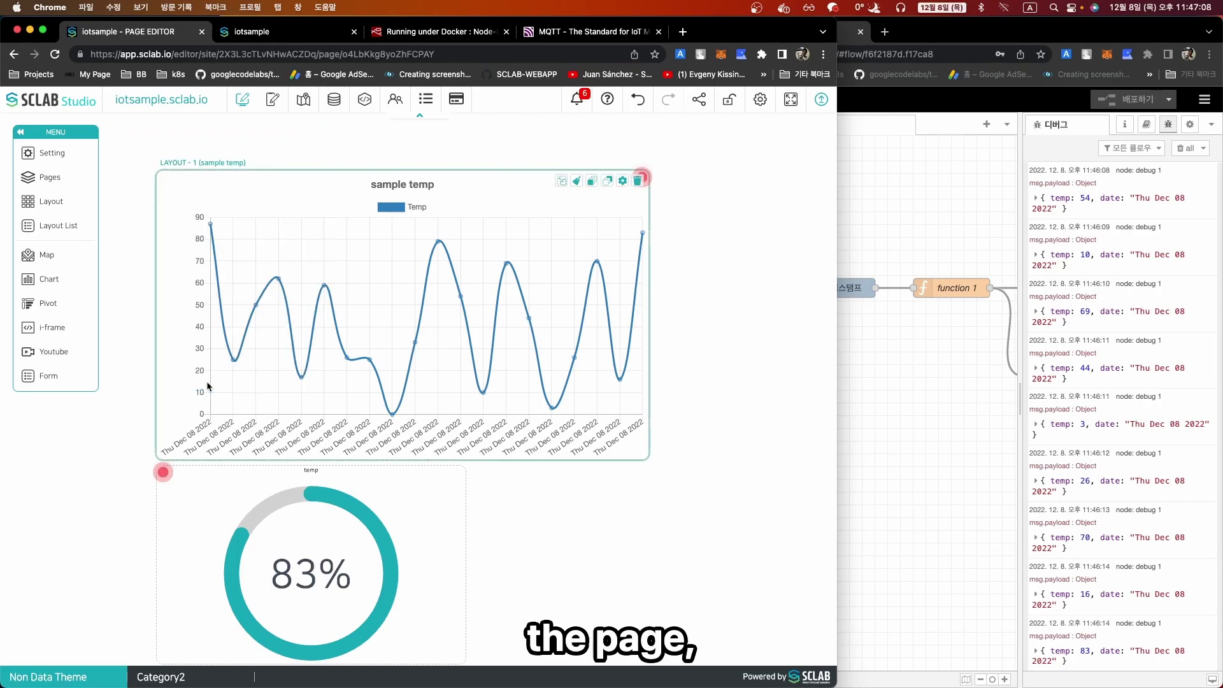
{"action": "left_click", "coordinate": [161, 679]}
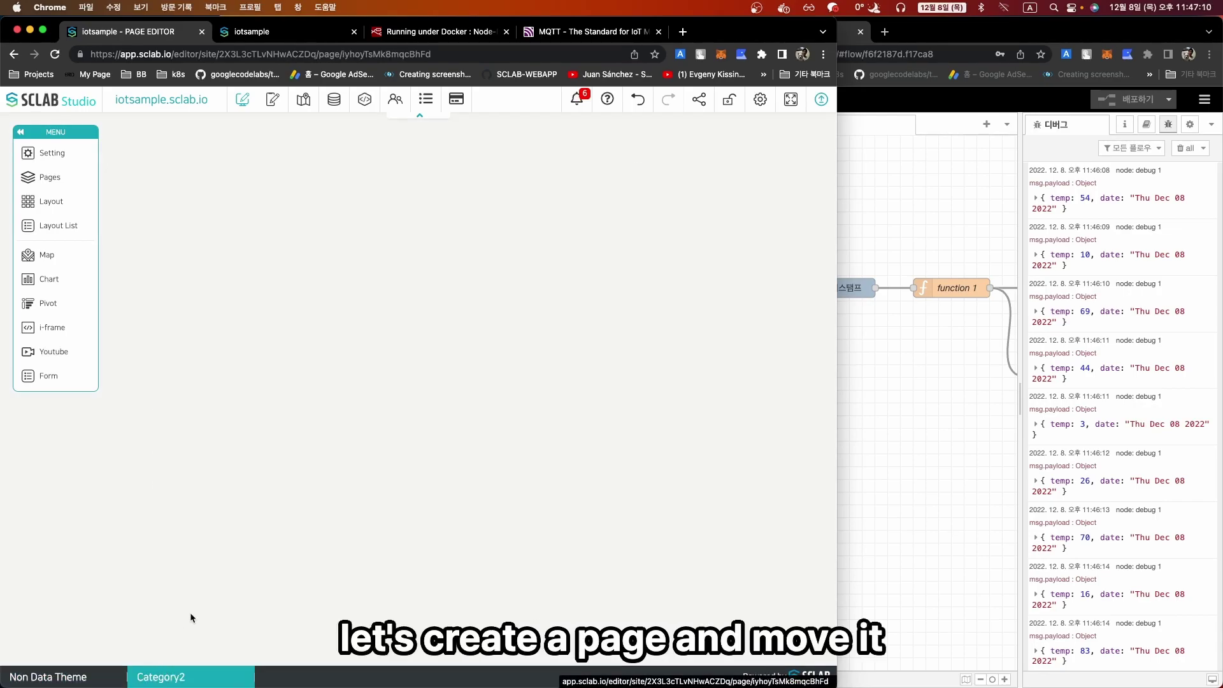
{"action": "left_click", "coordinate": [46, 177]}
{"action": "left_click", "coordinate": [307, 146]}
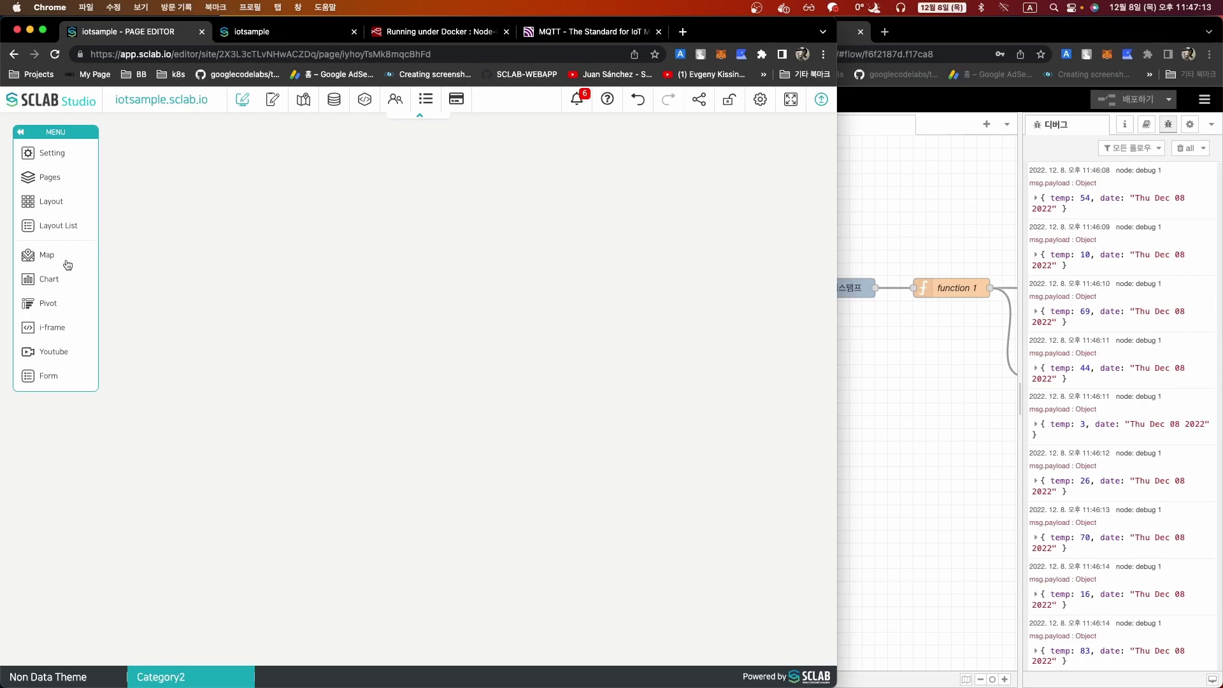
- Draw a layout spanning about X 26.25–82.5 and Y 18–71 on the Category2 page and set its text to "Page 2222"
{"action": "left_click", "coordinate": [55, 206]}
{"action": "left_click_drag", "start_coordinate": [220, 195], "coordinate": [690, 514]}
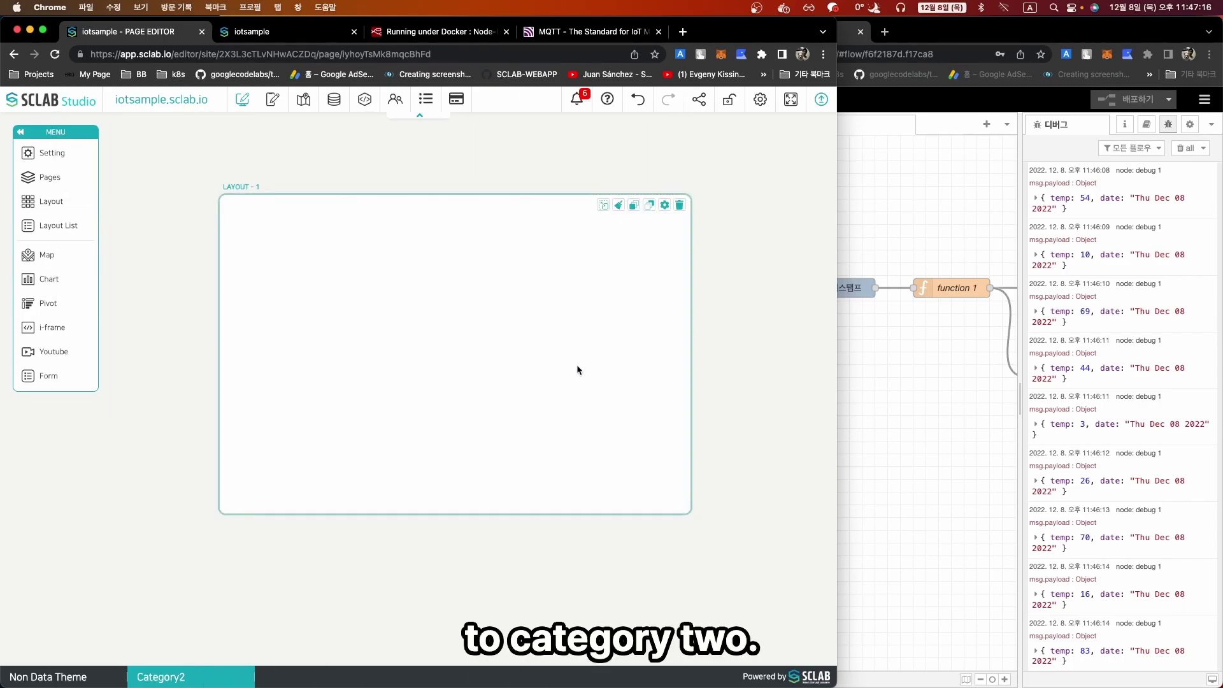
{"action": "left_click", "coordinate": [665, 205]}
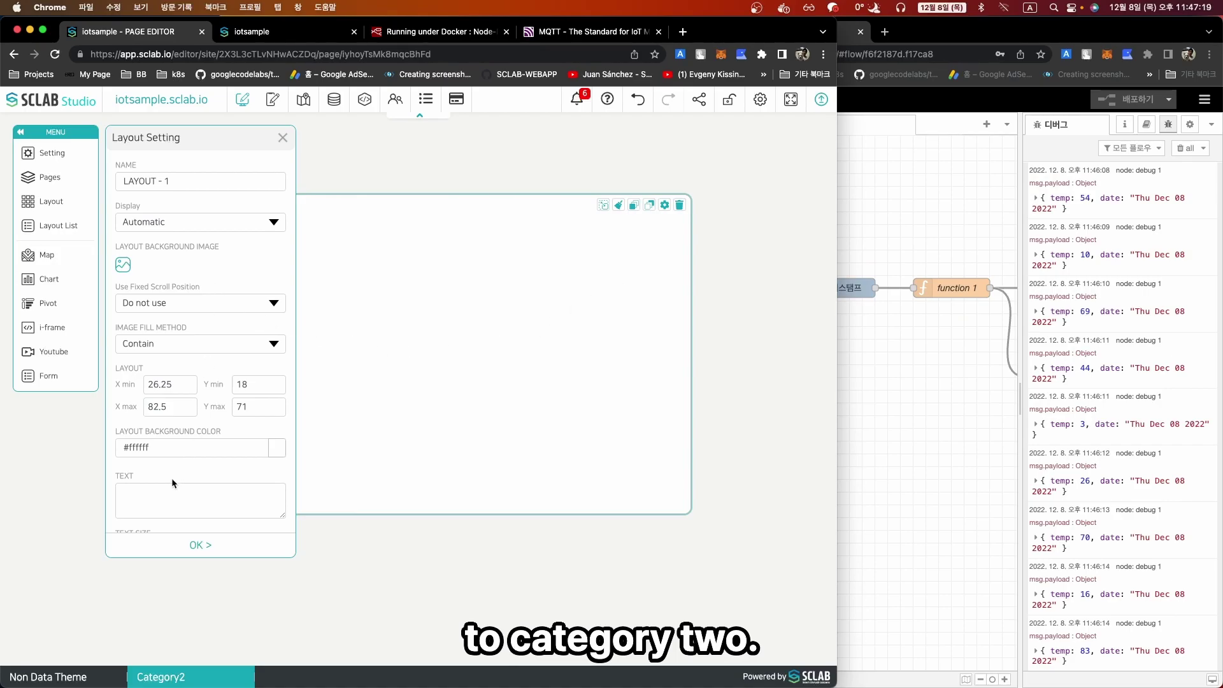
{"action": "left_click", "coordinate": [161, 497]}
{"action": "type", "text": "Page 2222"}
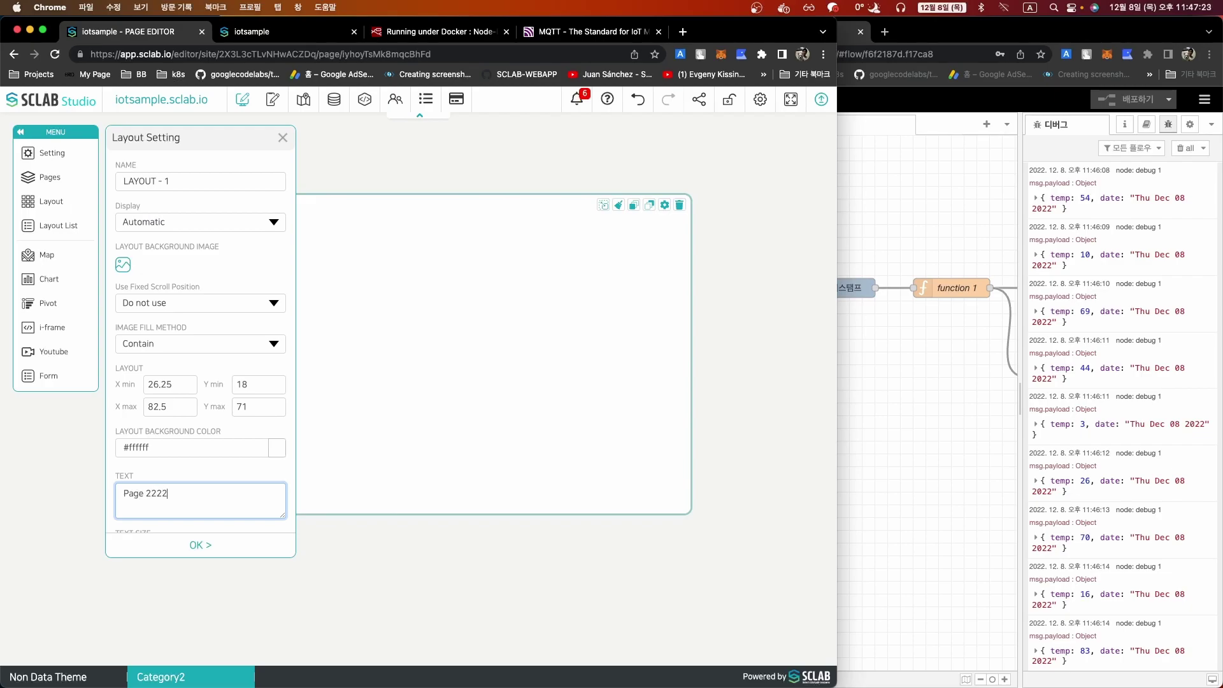
{"action": "left_click", "coordinate": [185, 547]}
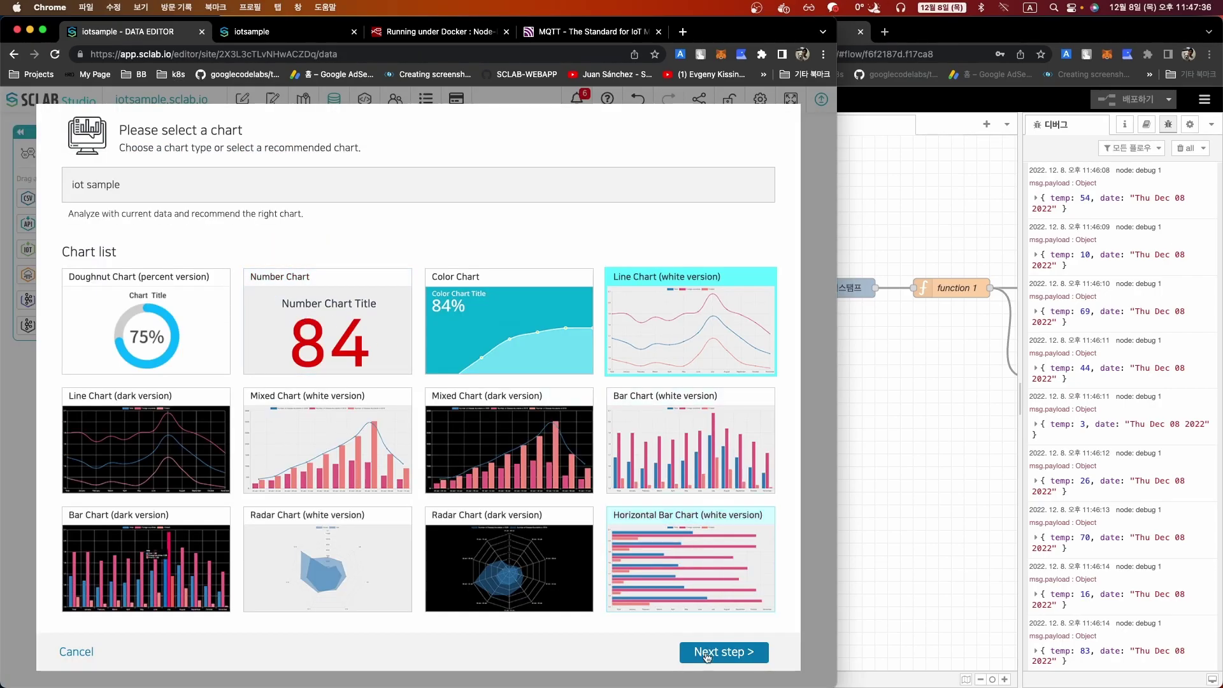
- Change the sample temp chart's threshold action to a Link that moves to page Category2 in the Current Tap, and save the chart
{"action": "left_click", "coordinate": [703, 656]}
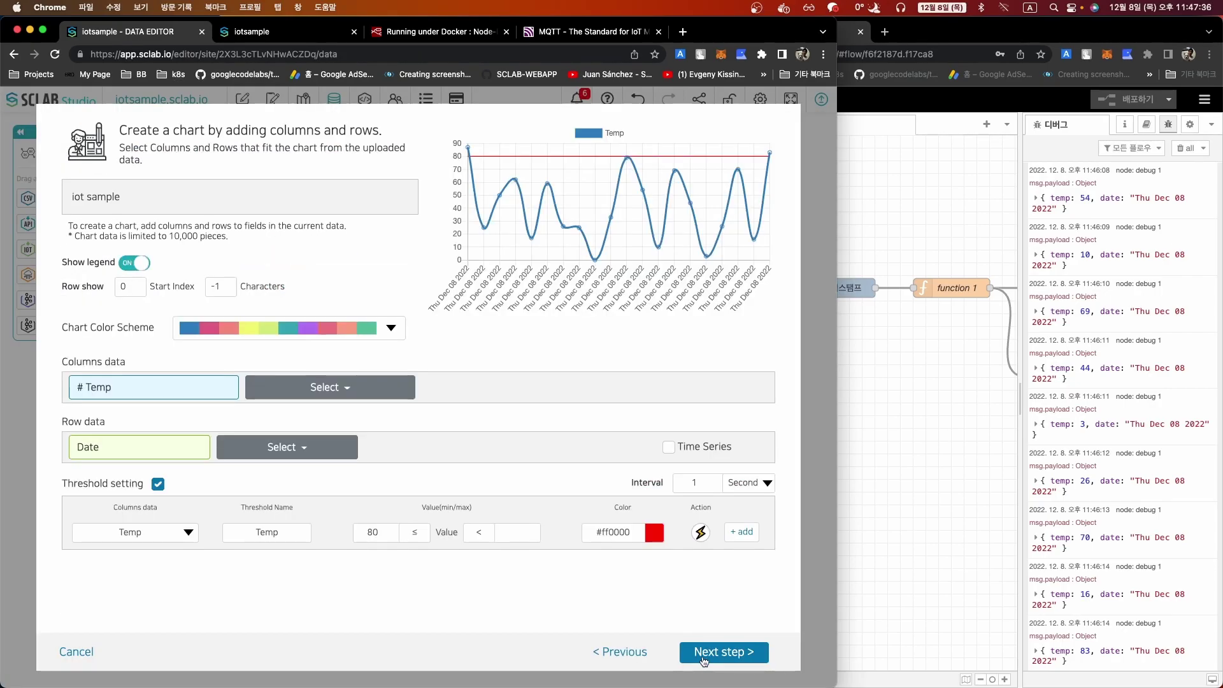
{"action": "left_click", "coordinate": [702, 533]}
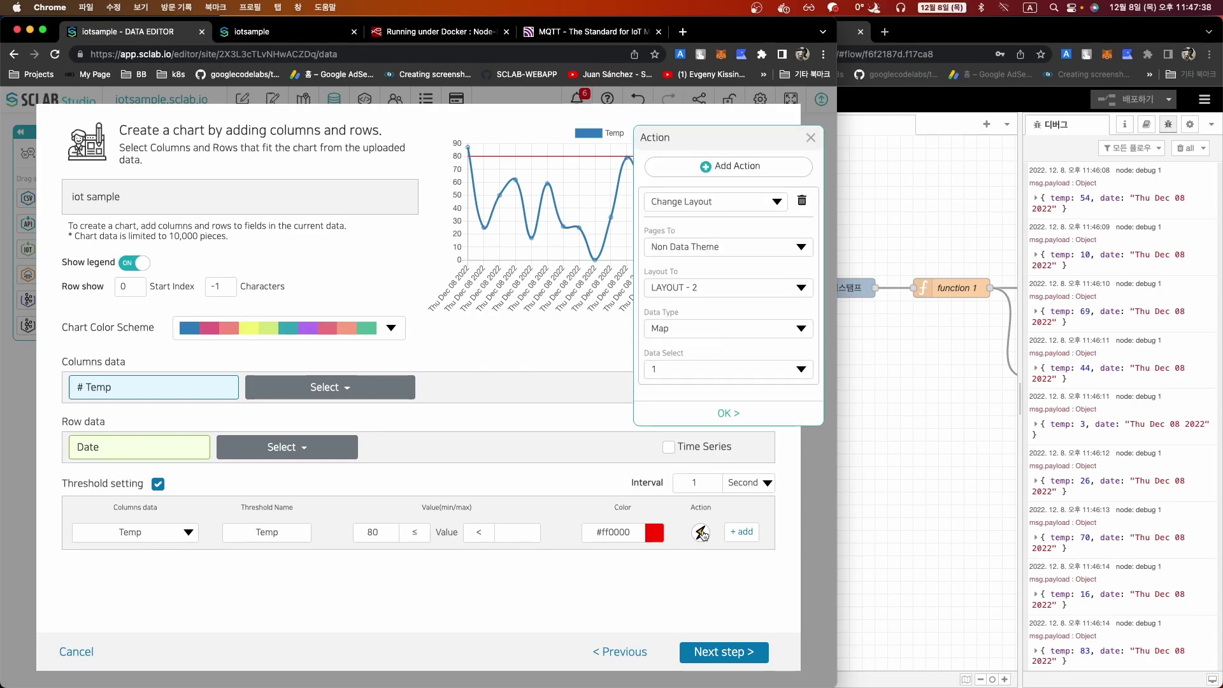
{"action": "left_click", "coordinate": [714, 201]}
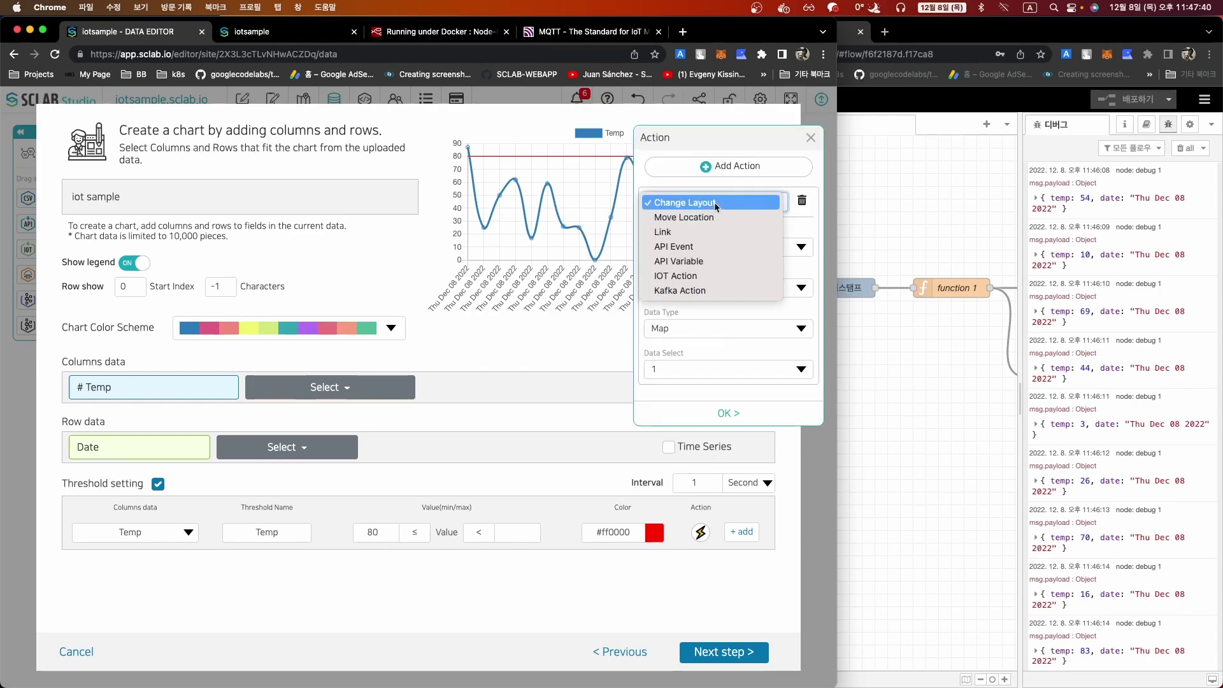
{"action": "left_click", "coordinate": [663, 232]}
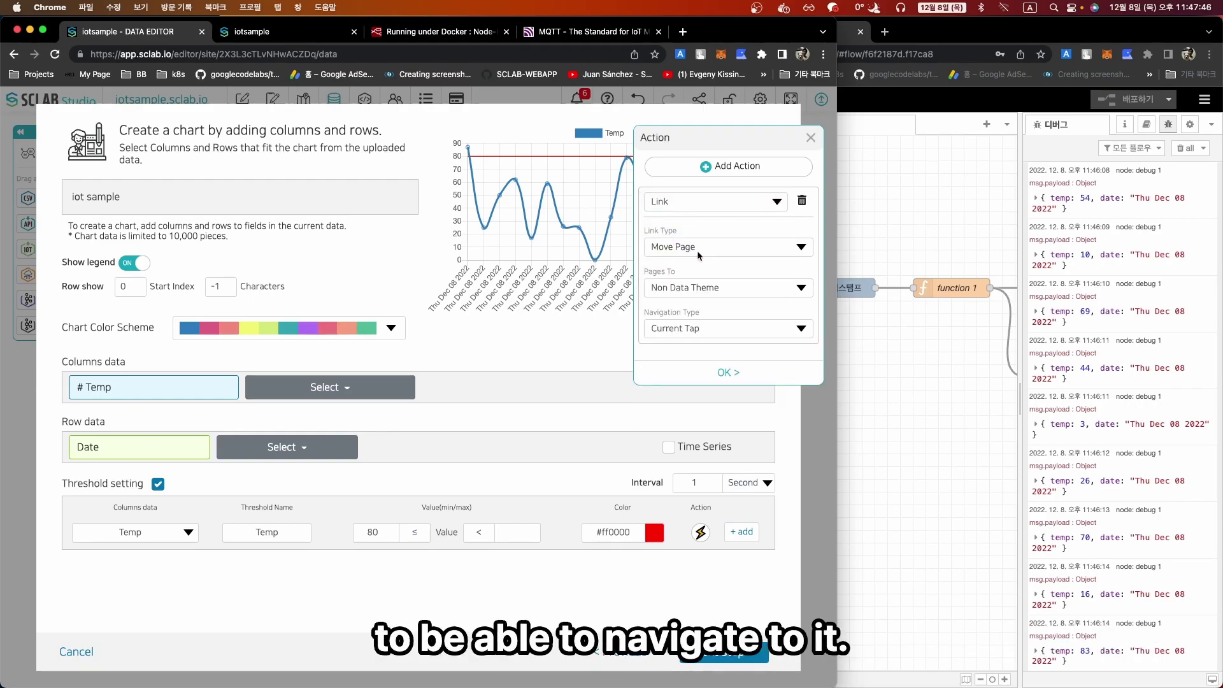
{"action": "left_click", "coordinate": [683, 292]}
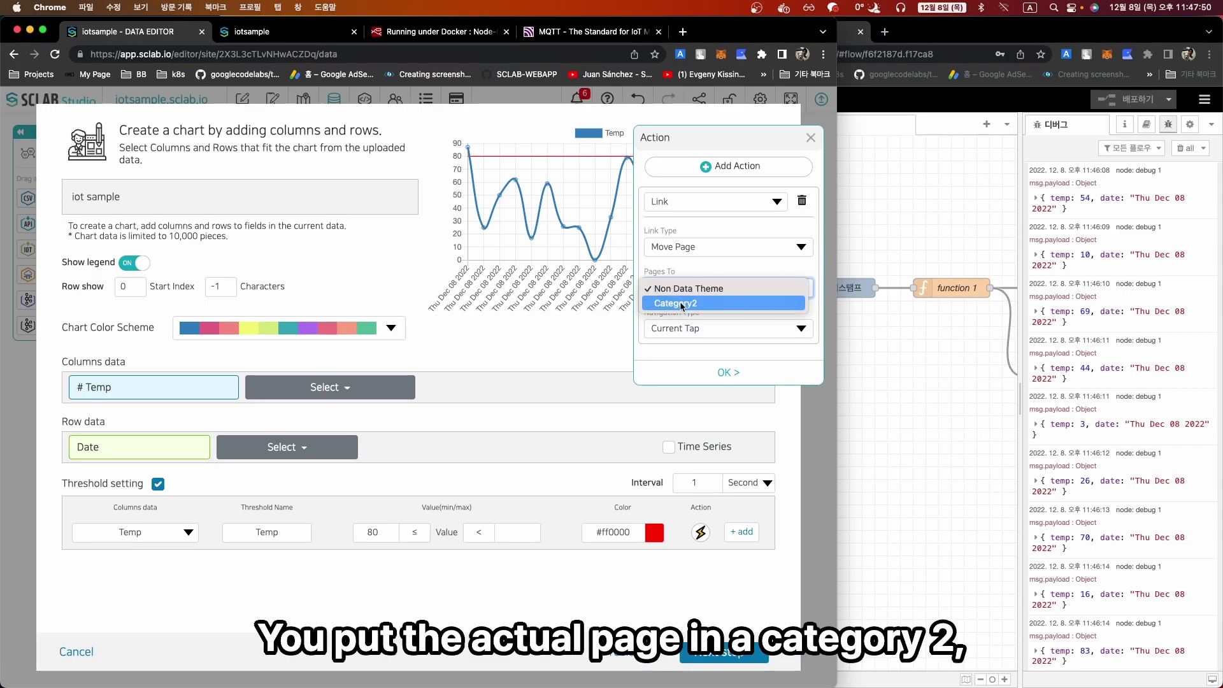
{"action": "left_click", "coordinate": [681, 304]}
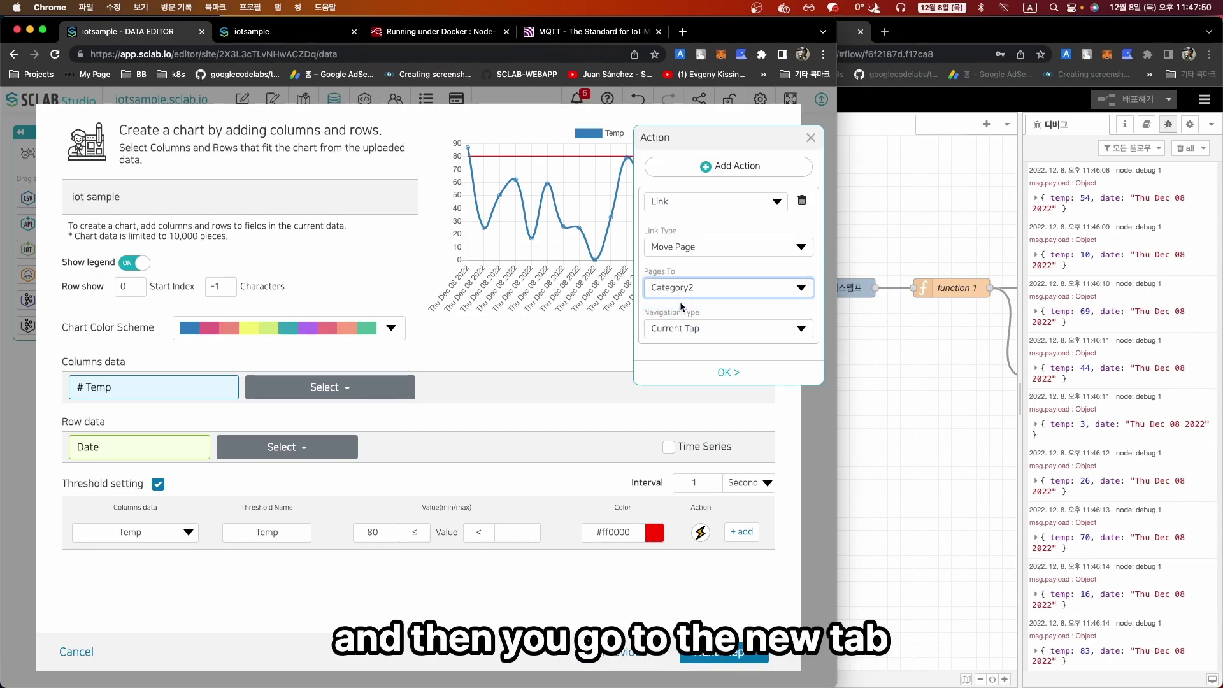
{"action": "left_click", "coordinate": [666, 334]}
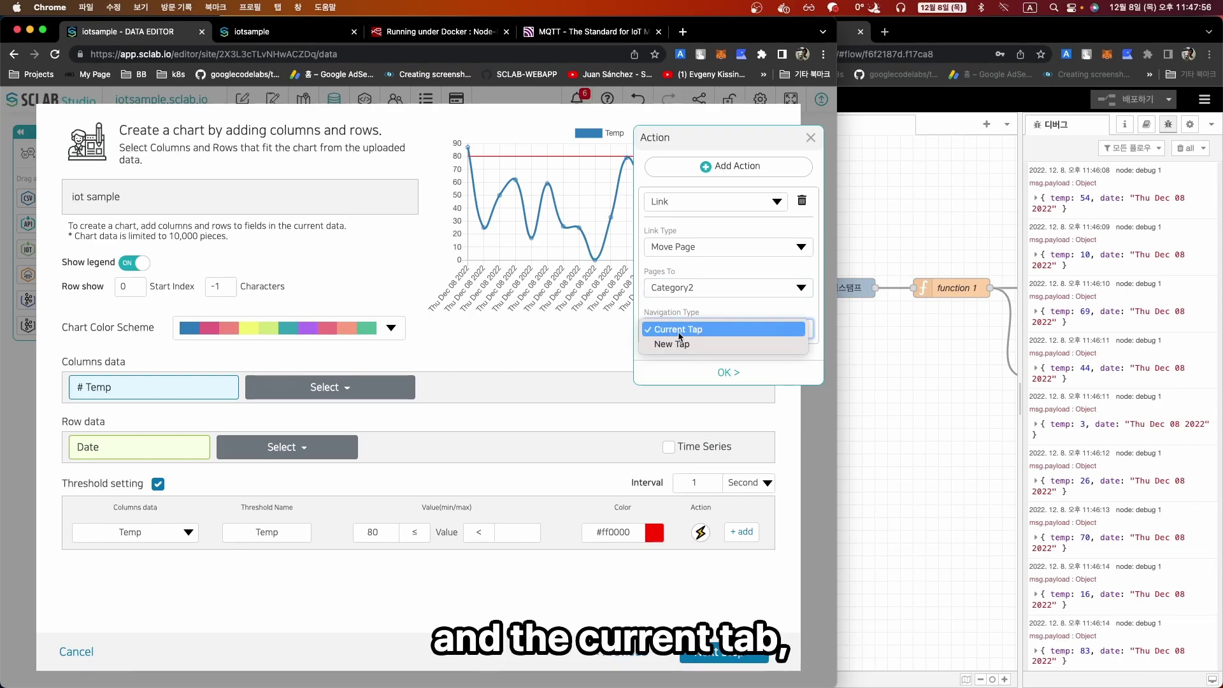
{"action": "left_click", "coordinate": [681, 330]}
{"action": "left_click", "coordinate": [728, 374]}
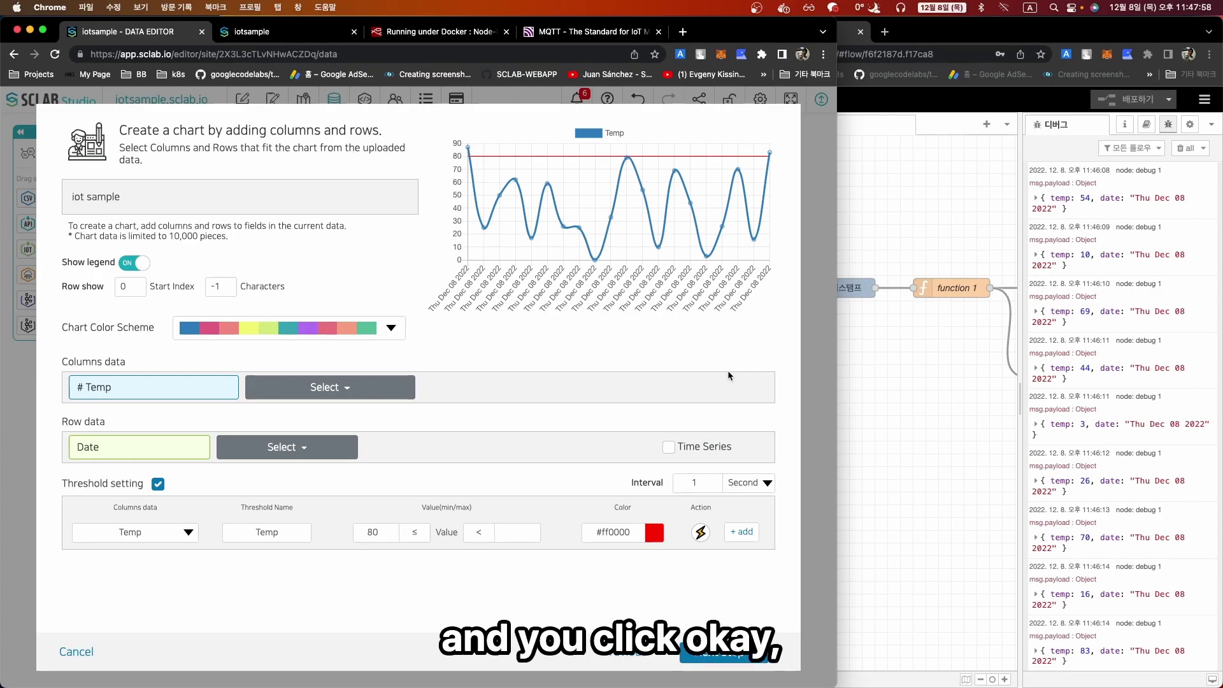
{"action": "left_click", "coordinate": [713, 659]}
{"action": "left_click", "coordinate": [712, 658]}
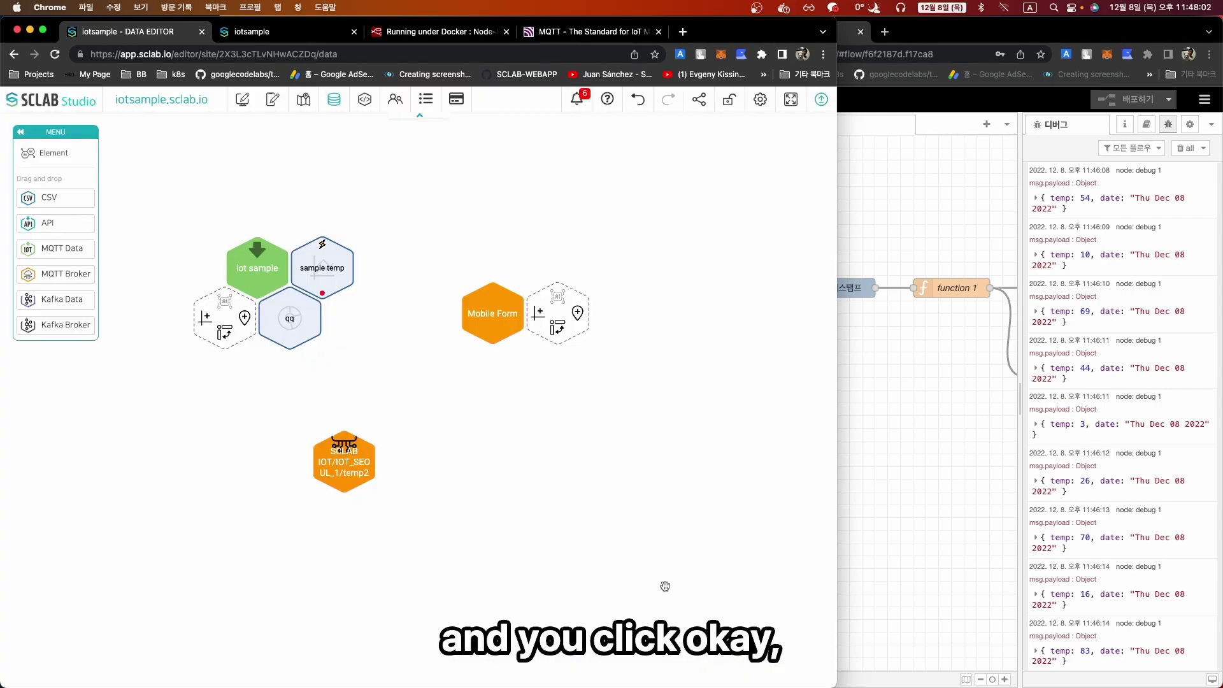
- Publish the site with the new page-link action and go back to the live iotsample site
{"action": "left_click", "coordinate": [809, 109]}
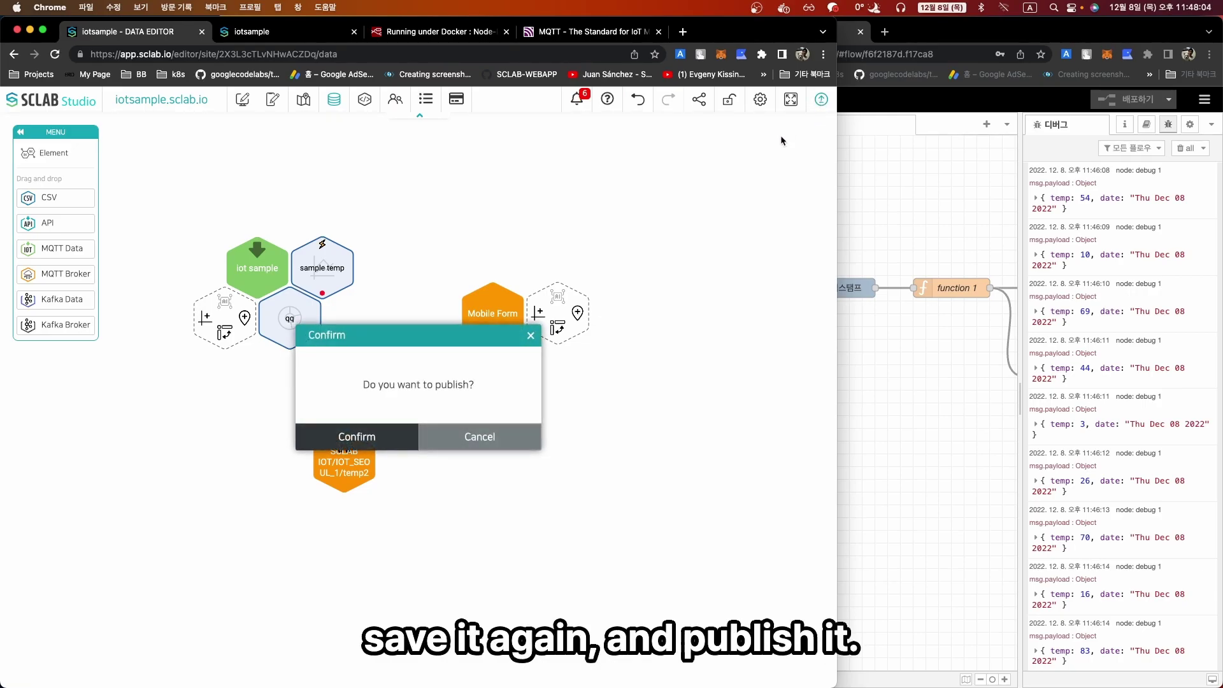
{"action": "left_click", "coordinate": [379, 437]}
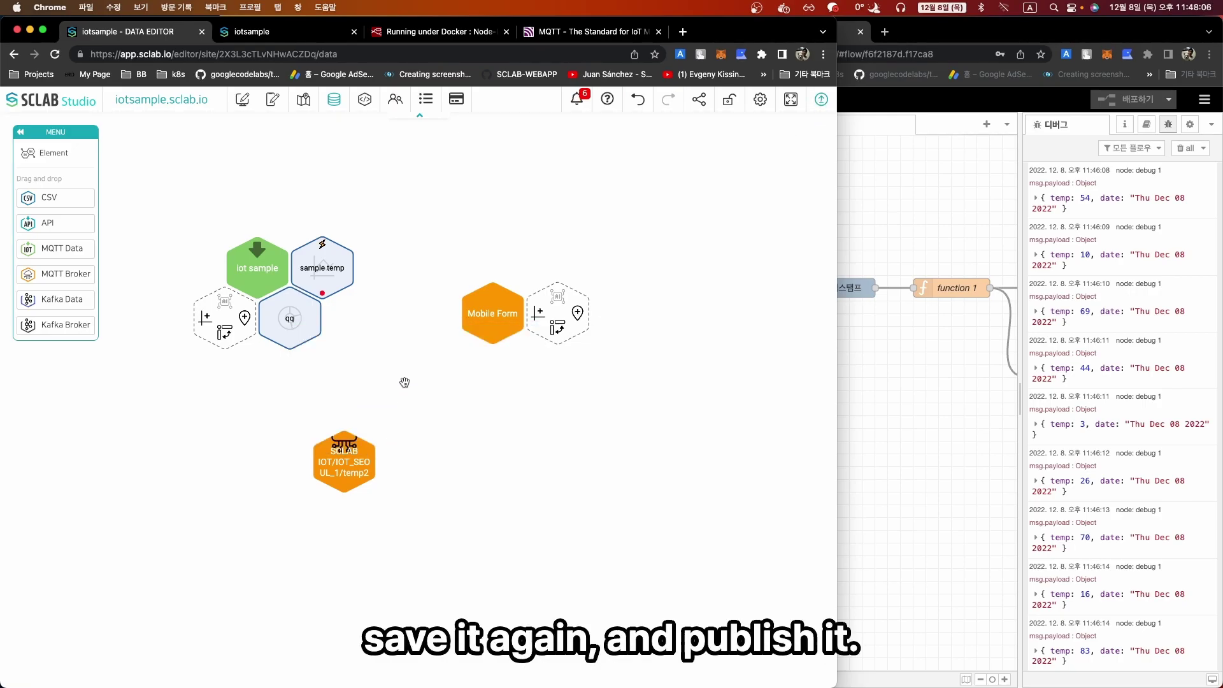
{"action": "left_click", "coordinate": [258, 33]}
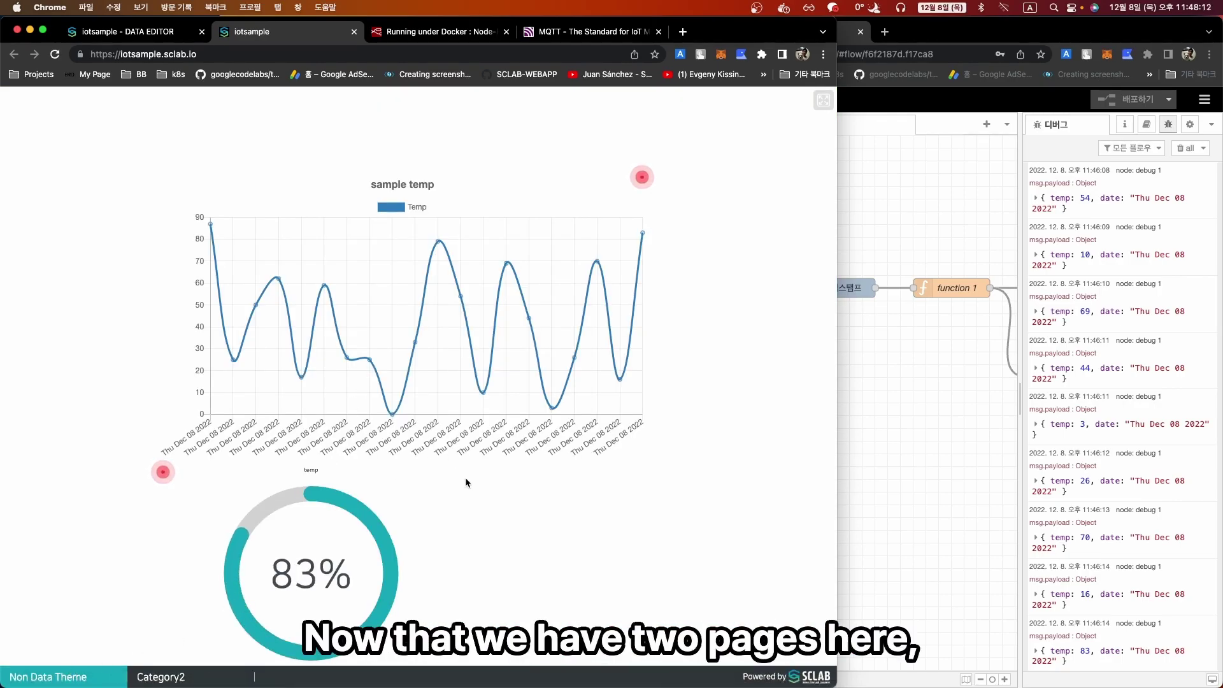
- Inject Node-RED temperature readings until one exceeds 80 and moves the live site to Category2, and return to the Non Data Theme page
{"action": "left_click", "coordinate": [878, 415]}
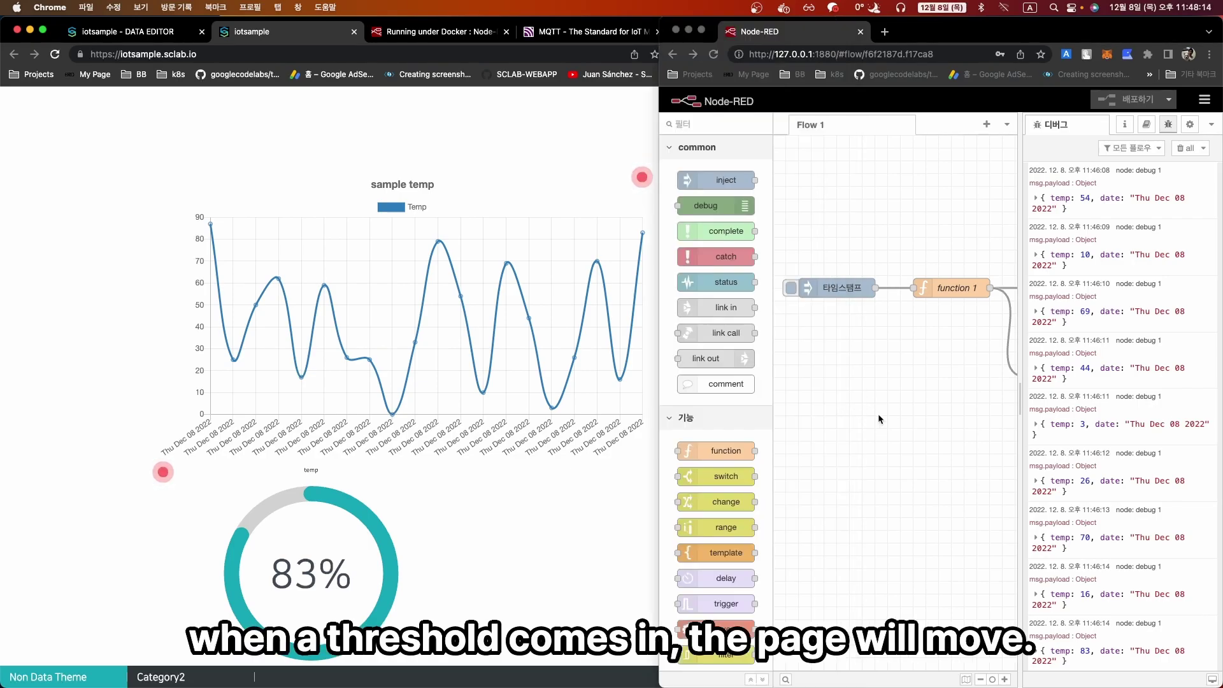
{"action": "left_click", "coordinate": [791, 288]}
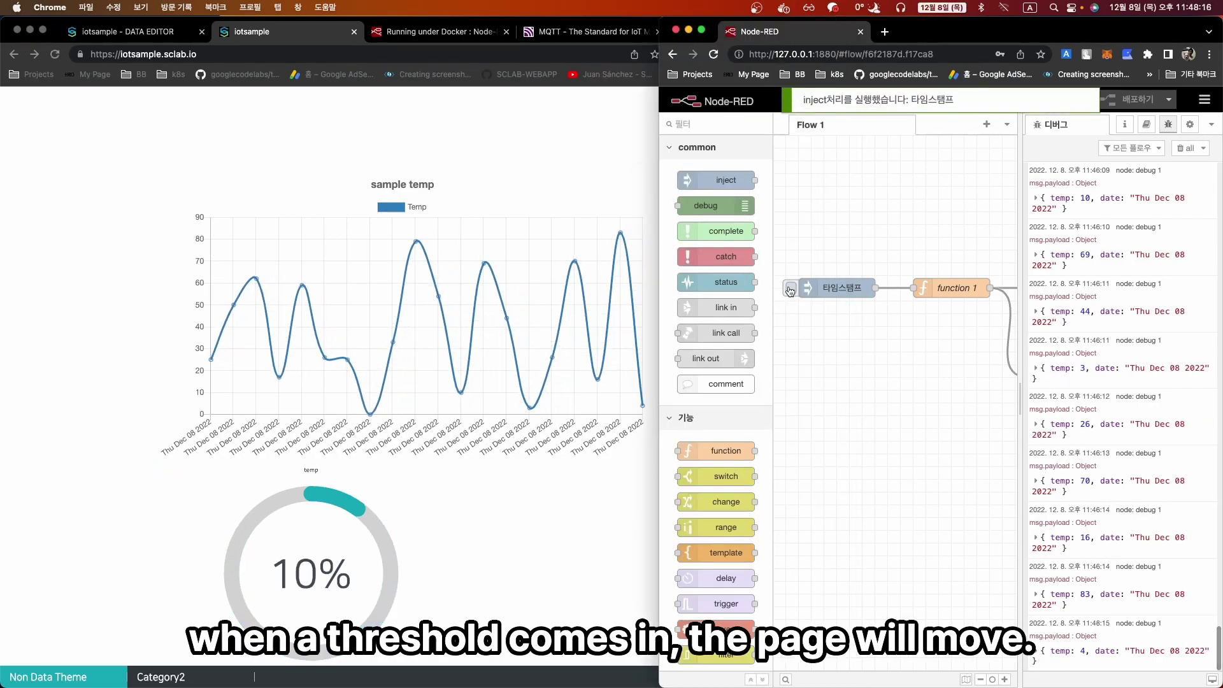
{"action": "left_click", "coordinate": [791, 289]}
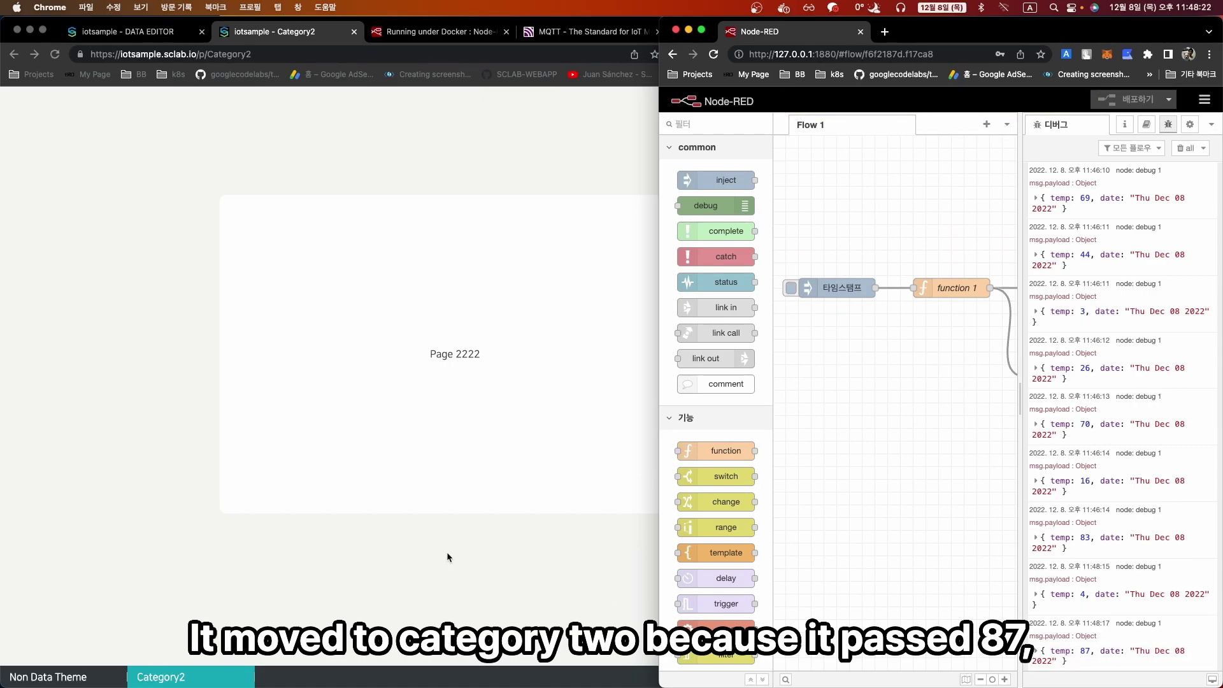
{"action": "left_click", "coordinate": [421, 562]}
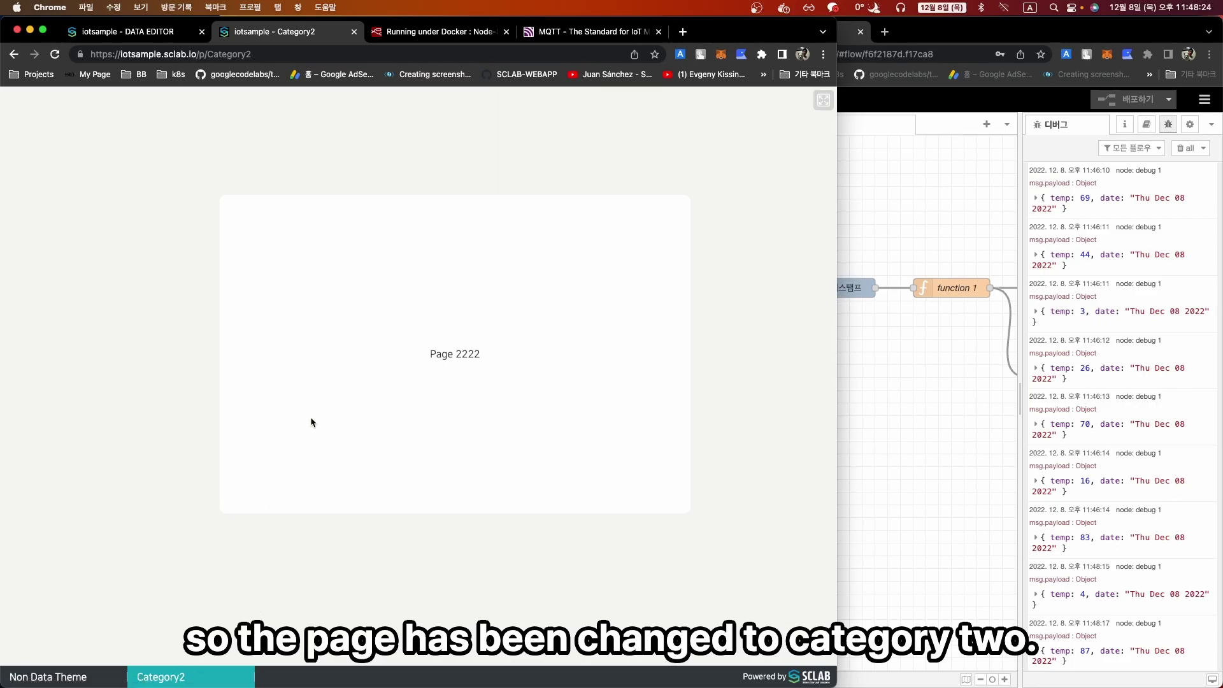
{"action": "left_click", "coordinate": [41, 678]}
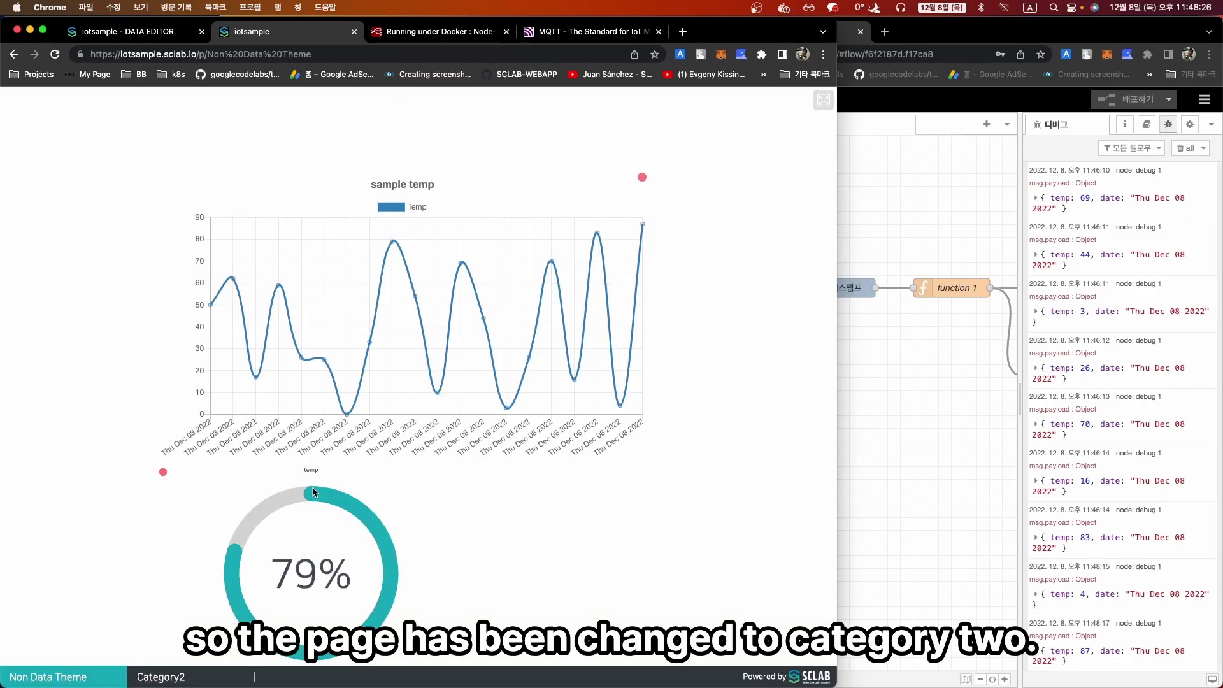
- Inject more Node-RED readings to trigger the move to Category2 a second time, and reopen the Non Data Theme page
{"action": "left_click", "coordinate": [854, 306]}
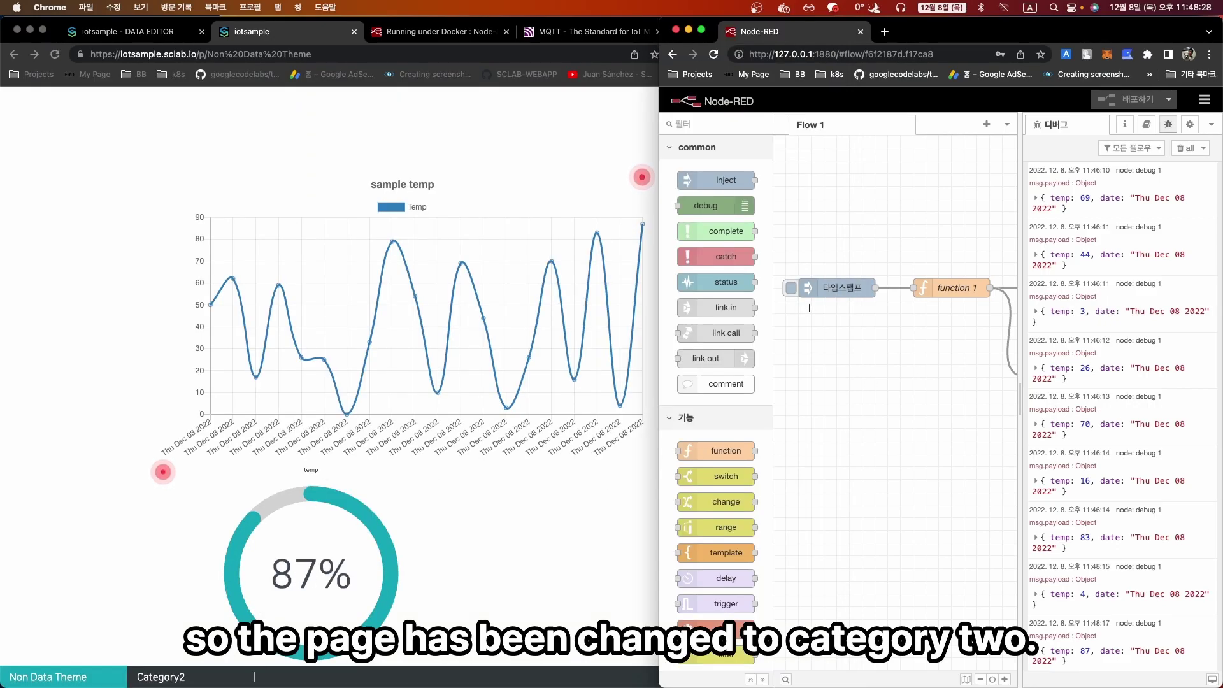
{"action": "left_click", "coordinate": [792, 289]}
{"action": "left_click", "coordinate": [792, 291]}
{"action": "left_click", "coordinate": [792, 290]}
{"action": "left_click", "coordinate": [792, 291]}
{"action": "left_click", "coordinate": [792, 290]}
{"action": "left_click", "coordinate": [792, 291]}
{"action": "left_click", "coordinate": [792, 290]}
{"action": "left_click", "coordinate": [792, 290]}
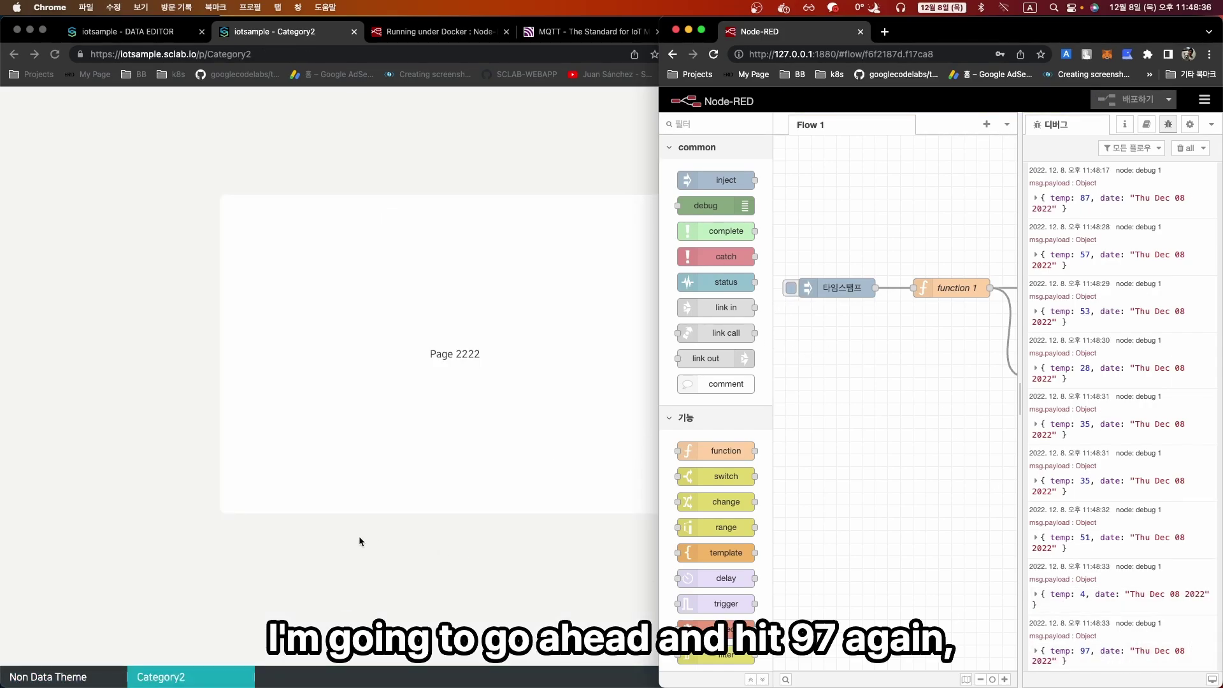
{"action": "left_click", "coordinate": [315, 560]}
{"action": "left_click", "coordinate": [76, 677]}
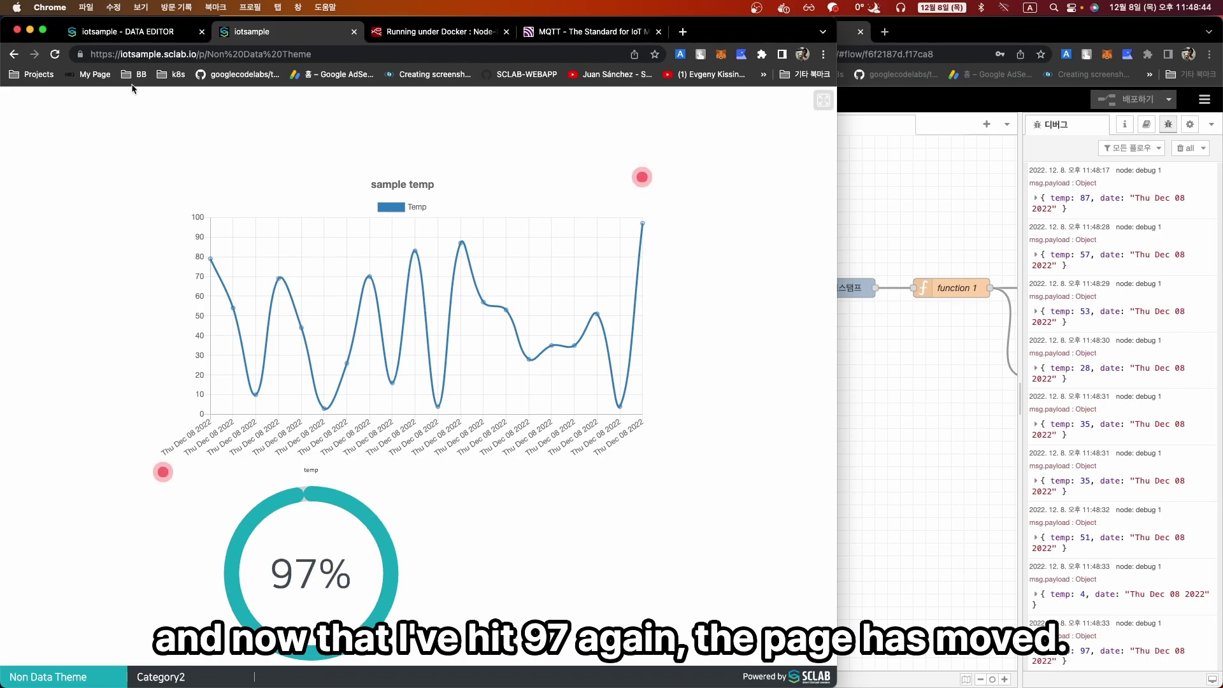
- Return to the iotsample data editor, switch to Node-RED and widen its window to show the complete flow
{"action": "left_click", "coordinate": [143, 34]}
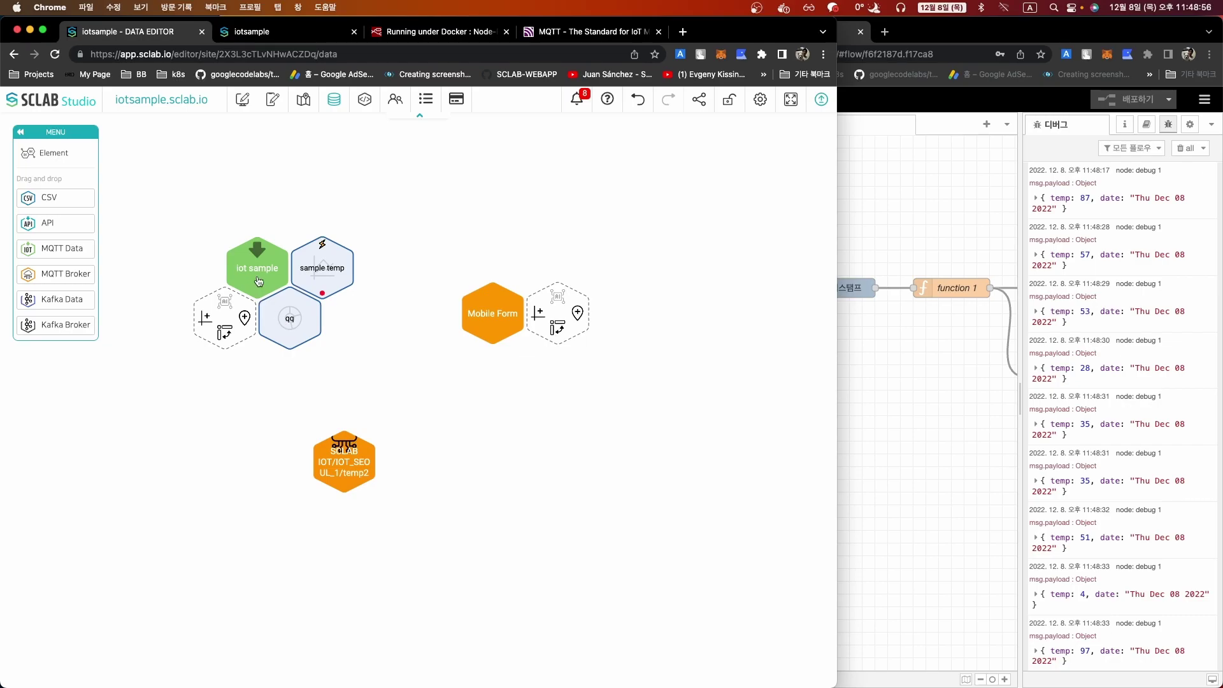
{"action": "left_click", "coordinate": [894, 454]}
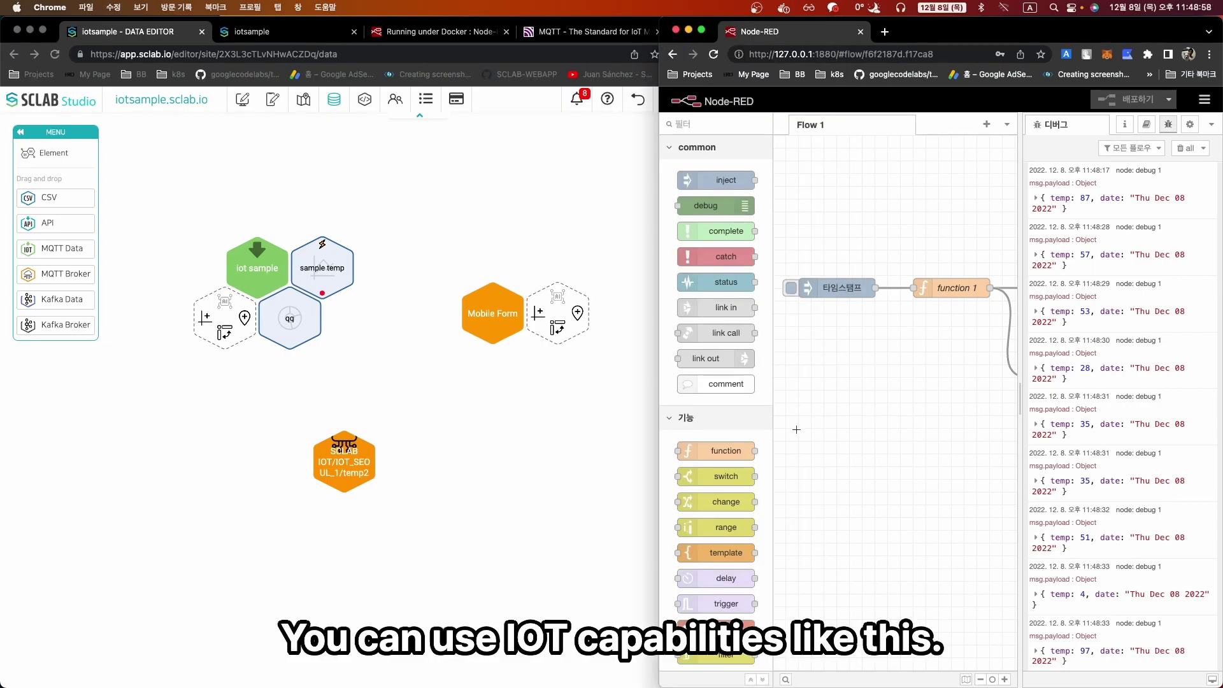
{"action": "left_click_drag", "start_coordinate": [658, 403], "coordinate": [329, 403]}
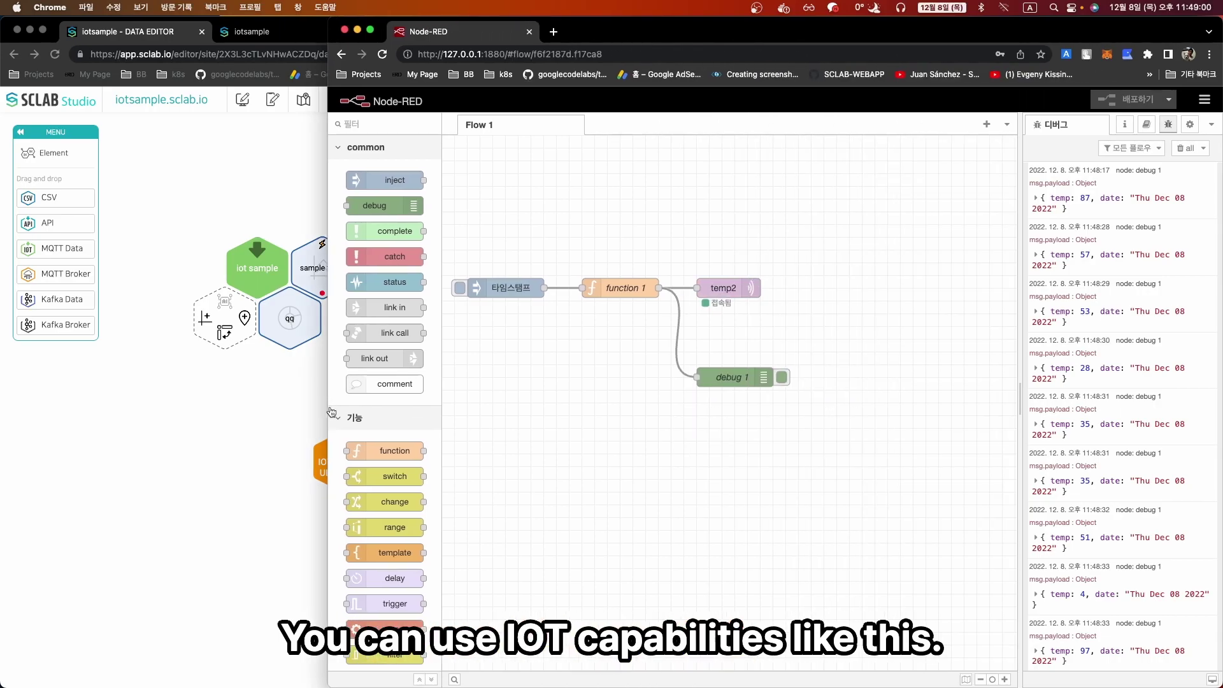
{"action": "scroll", "coordinate": [574, 433], "scroll_direction": "down", "scroll_amount": 2}
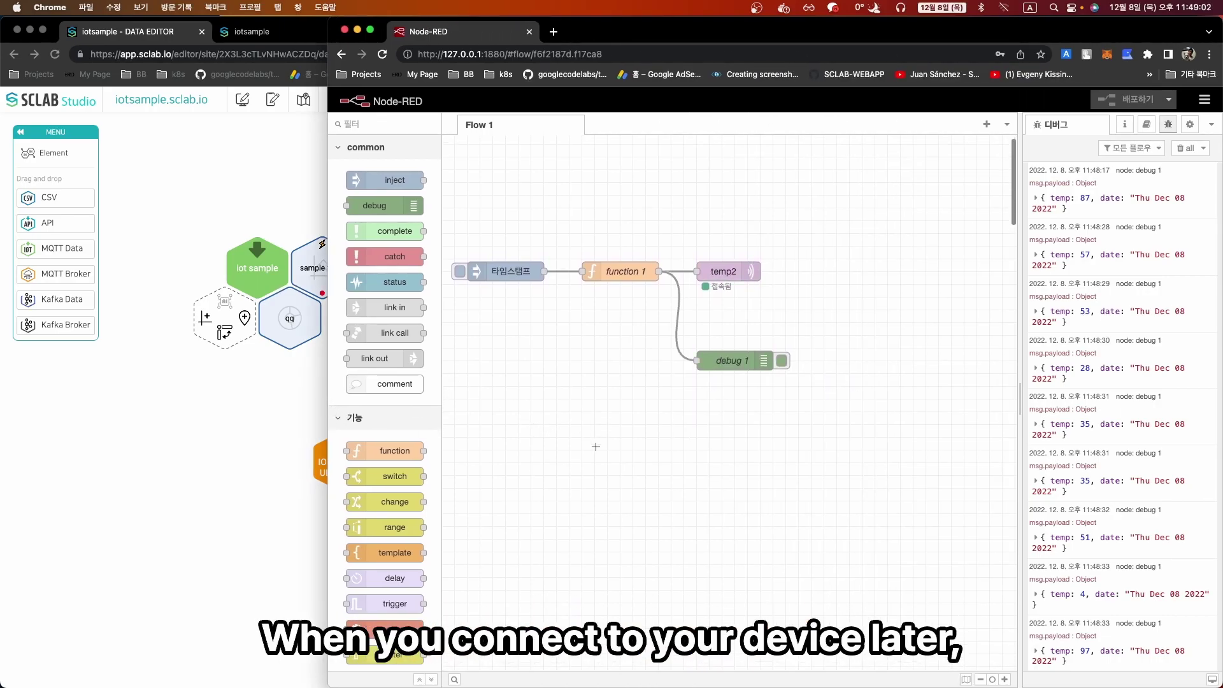
{"action": "right_click", "coordinate": [596, 443]}
{"action": "left_click", "coordinate": [535, 413]}
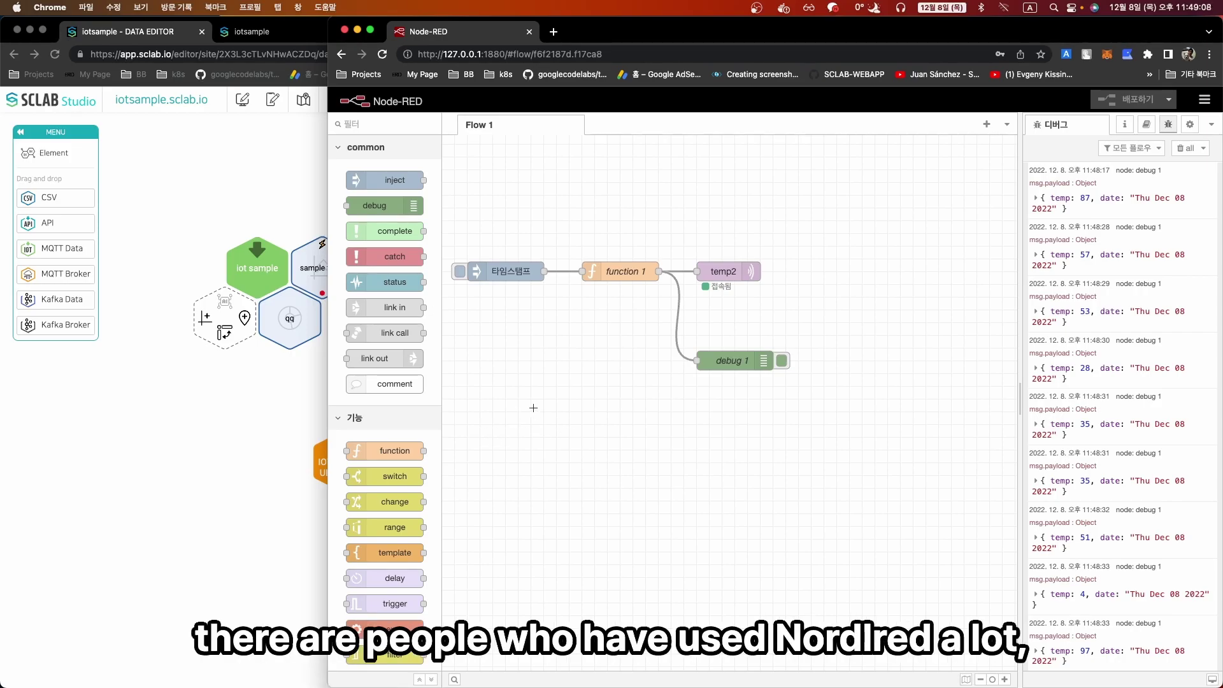
- Look through the Node-RED palette's network, sequence and parser nodes, and return to the common nodes
{"action": "scroll", "coordinate": [412, 437], "scroll_direction": "down", "scroll_amount": 15}
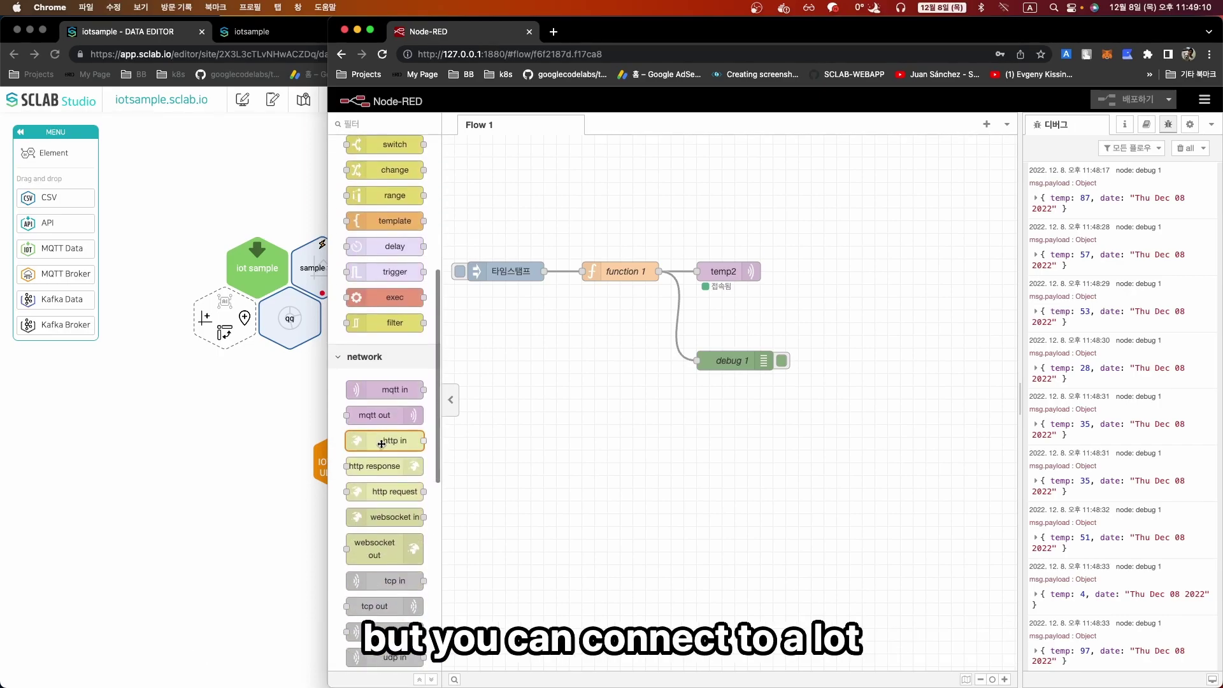
{"action": "scroll", "coordinate": [386, 447], "scroll_direction": "down", "scroll_amount": 5}
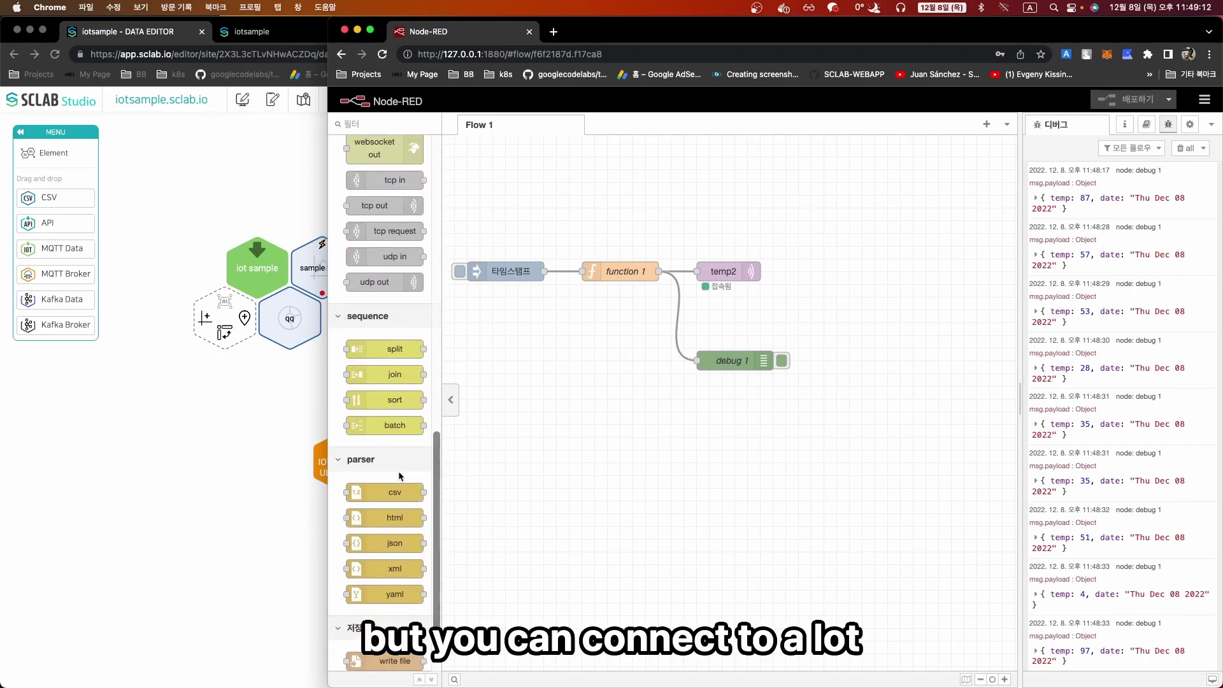
{"action": "scroll", "coordinate": [402, 472], "scroll_direction": "down", "scroll_amount": 3}
{"action": "scroll", "coordinate": [402, 472], "scroll_direction": "up", "scroll_amount": 20}
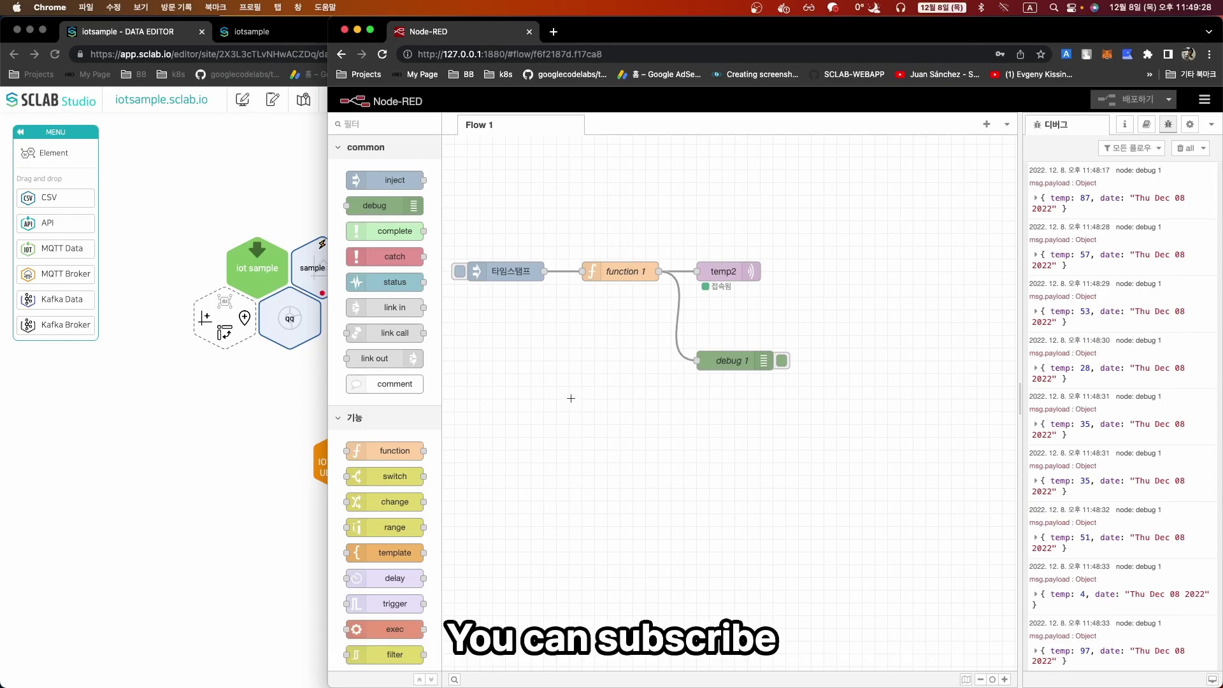
- Switch to SCLAB Studio's page editor, view the details of the 23:48:17 alarm in the Alarm History List, and close the list
{"action": "left_click", "coordinate": [219, 406]}
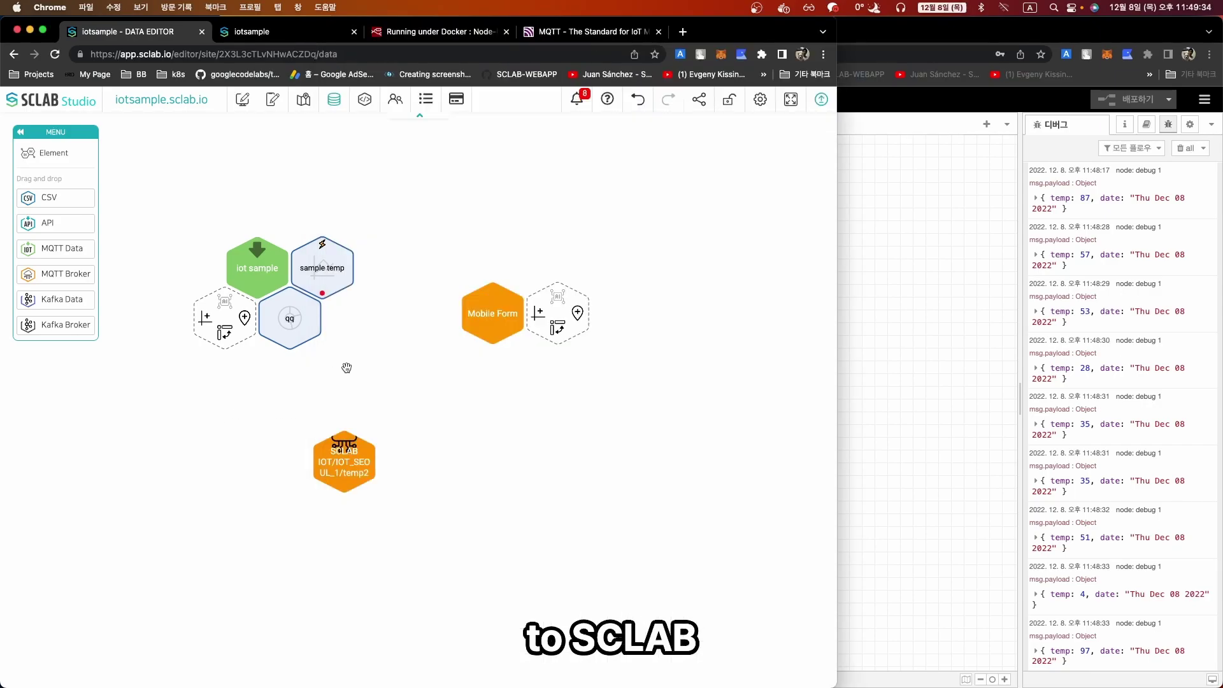
{"action": "left_click", "coordinate": [242, 100]}
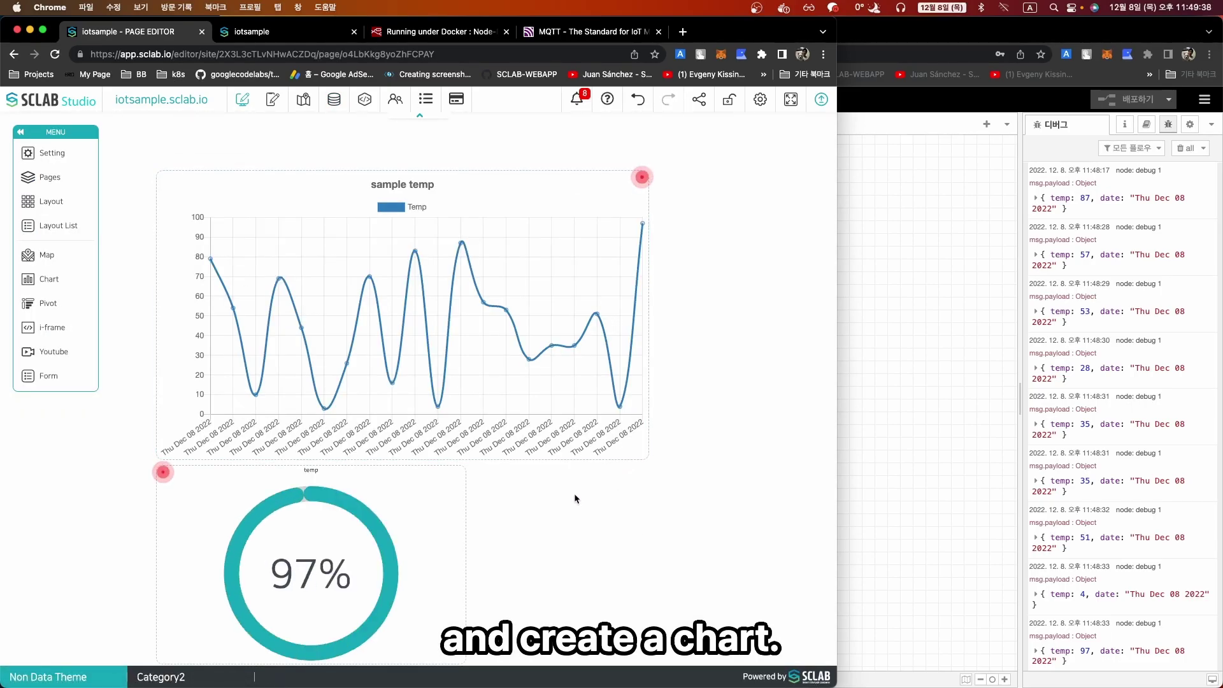
{"action": "left_click", "coordinate": [578, 102]}
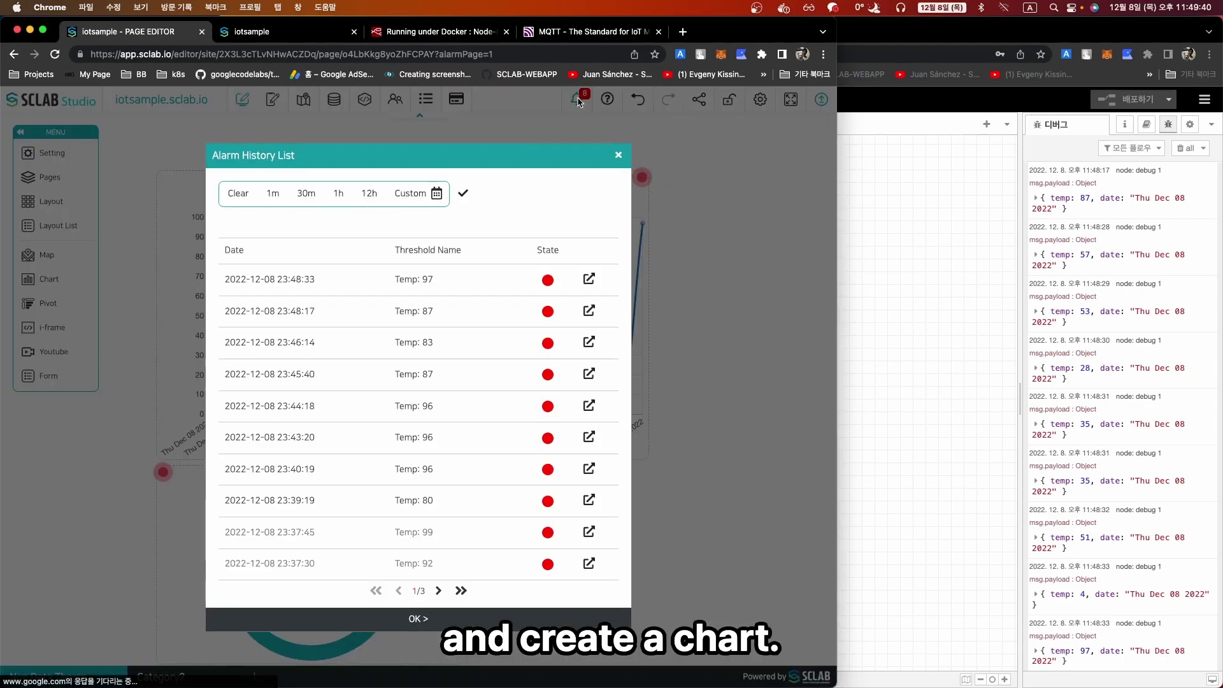
{"action": "left_click", "coordinate": [589, 312]}
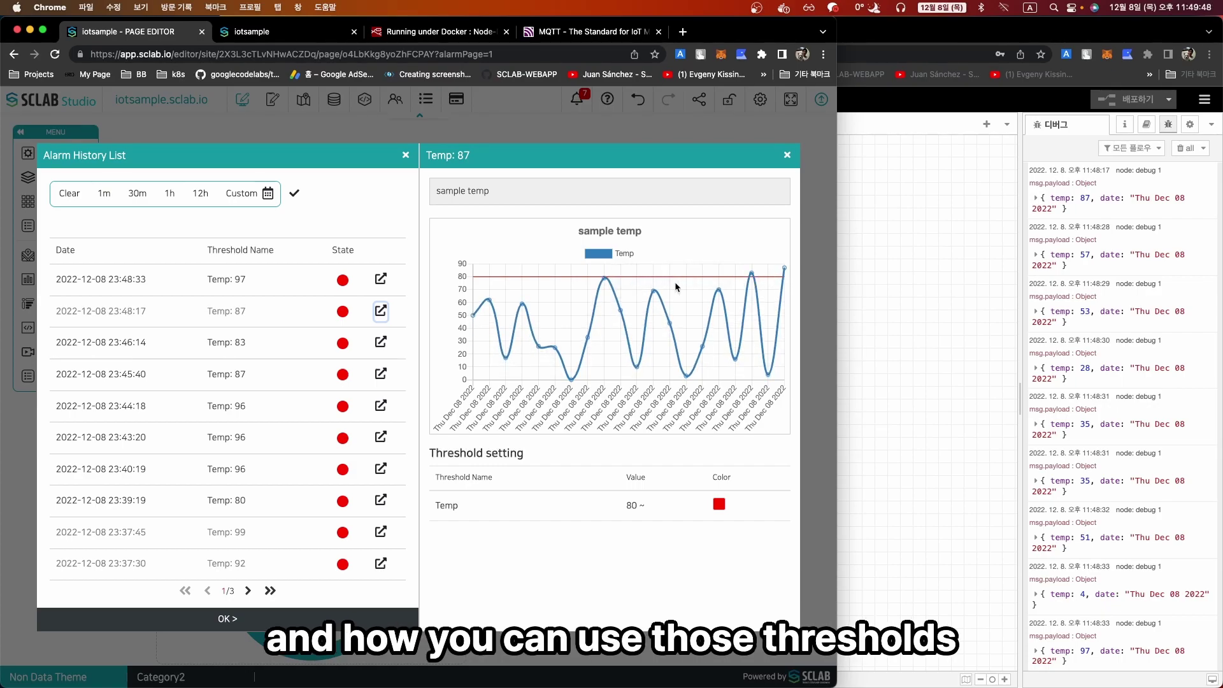
{"action": "left_click", "coordinate": [788, 154]}
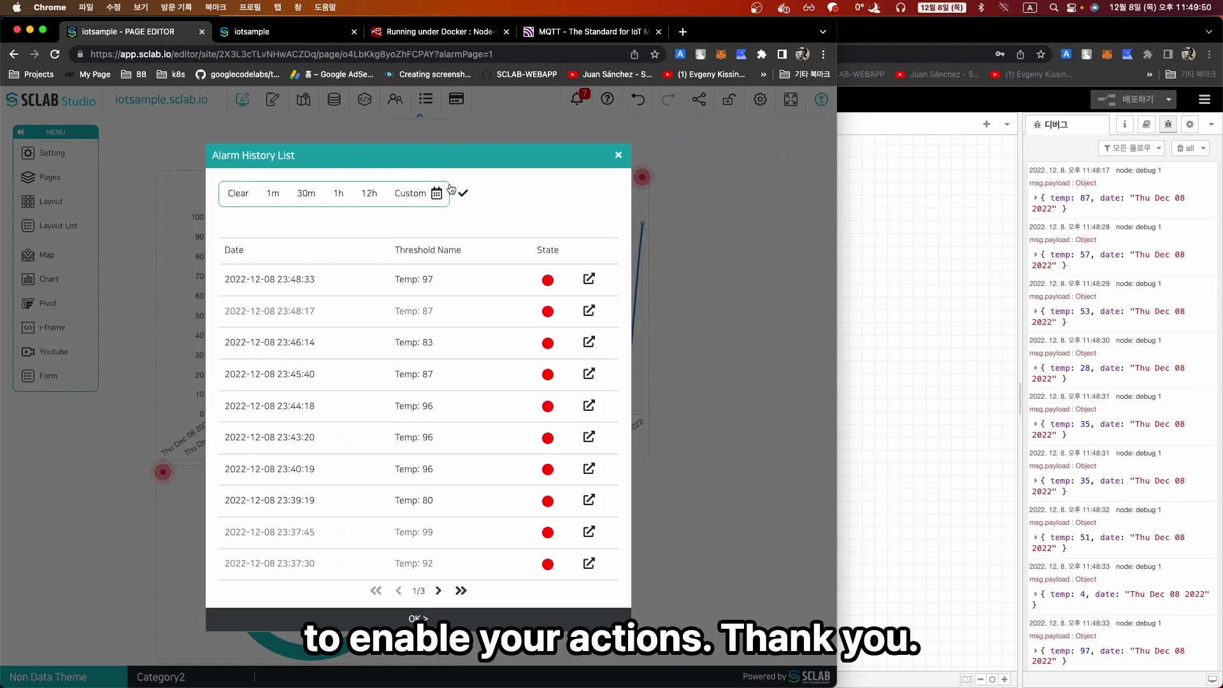
{"action": "left_click", "coordinate": [618, 154]}
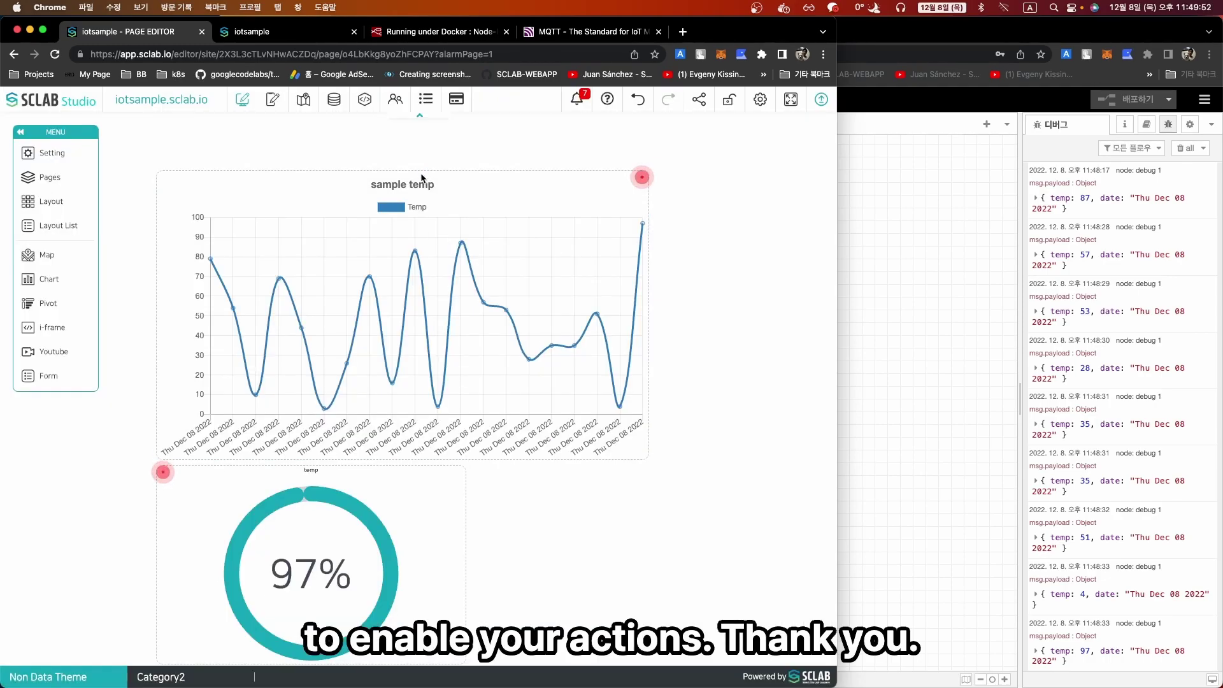